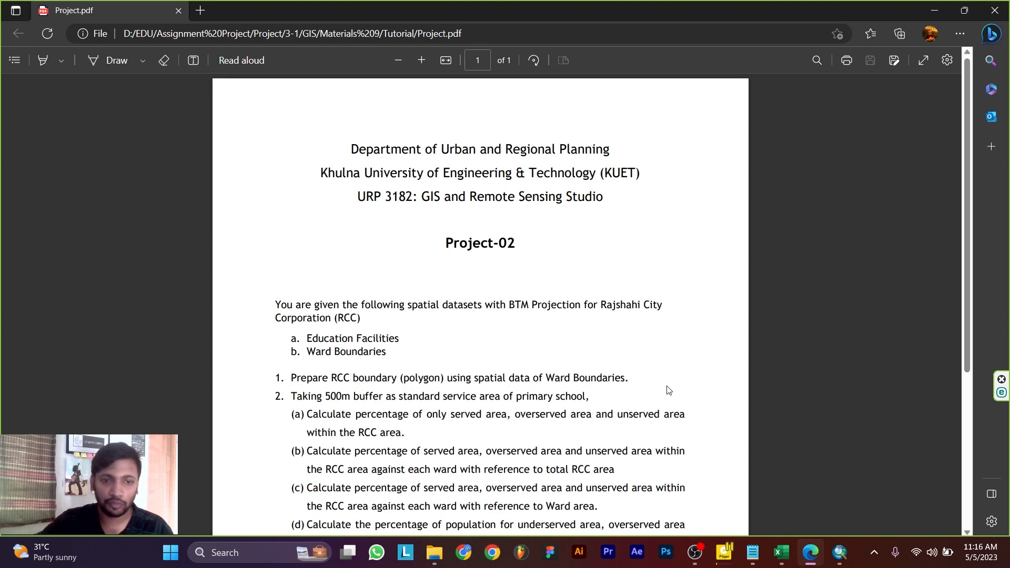
# Step: Skim the project brief, switch to ArcMap, and examine the RCC_Ward_bnd and Education_Facilities layers, opening the latter's attribute table
pyautogui.scroll(-1, 668, 386)
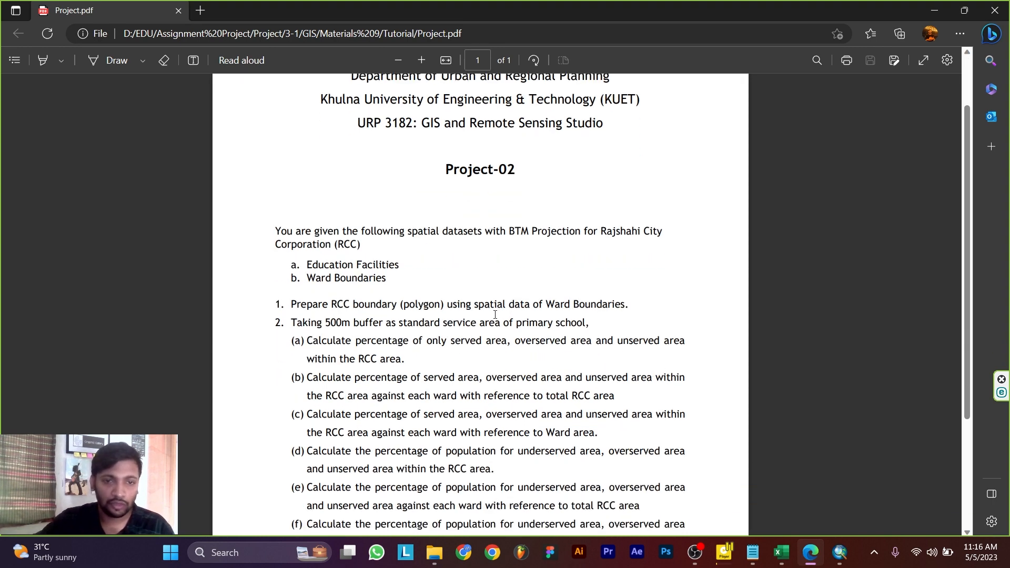
pyautogui.hotkey('alt', 'Tab')
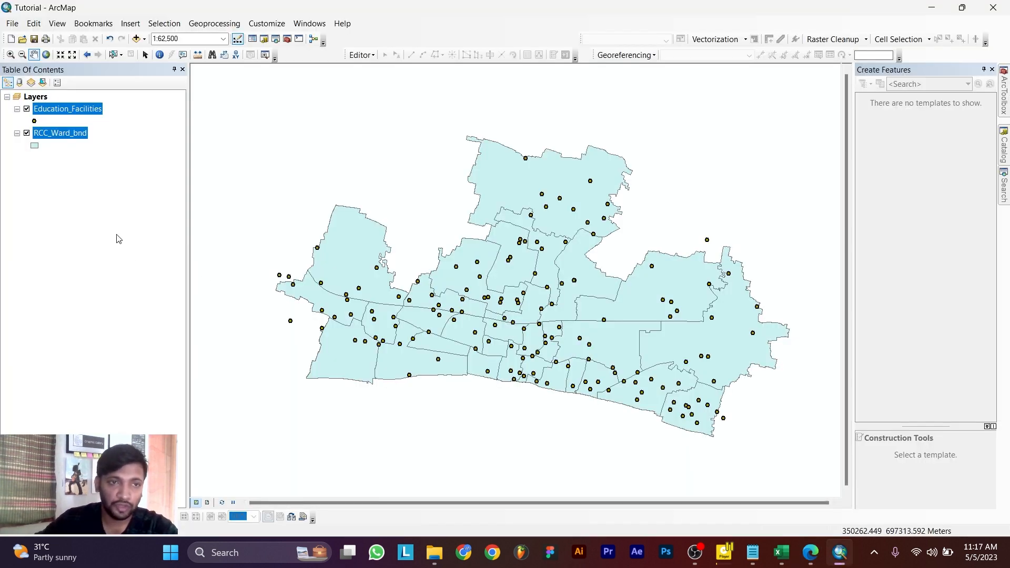
pyautogui.click(64, 150)
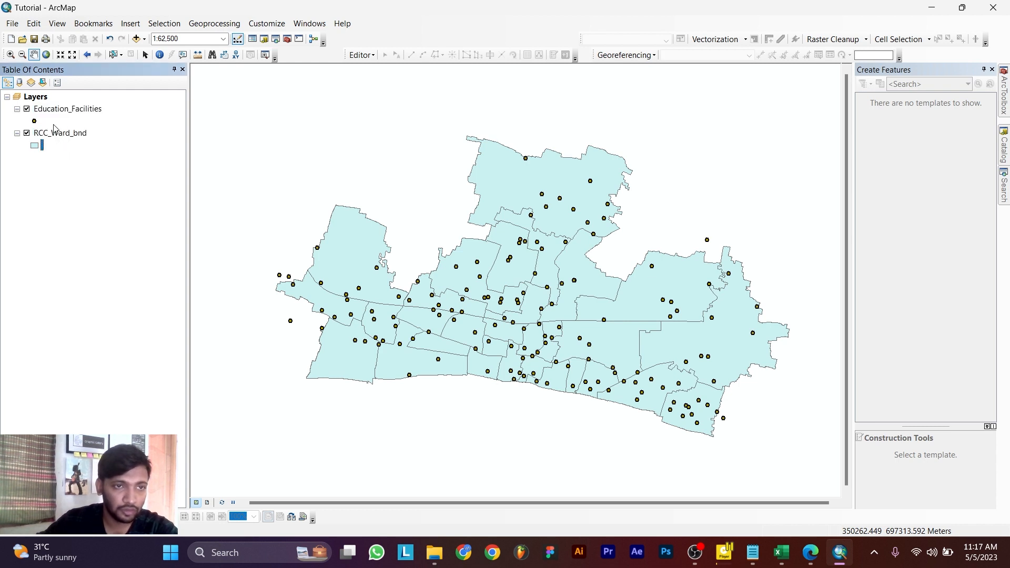
pyautogui.click(53, 135)
pyautogui.rightClick(54, 138)
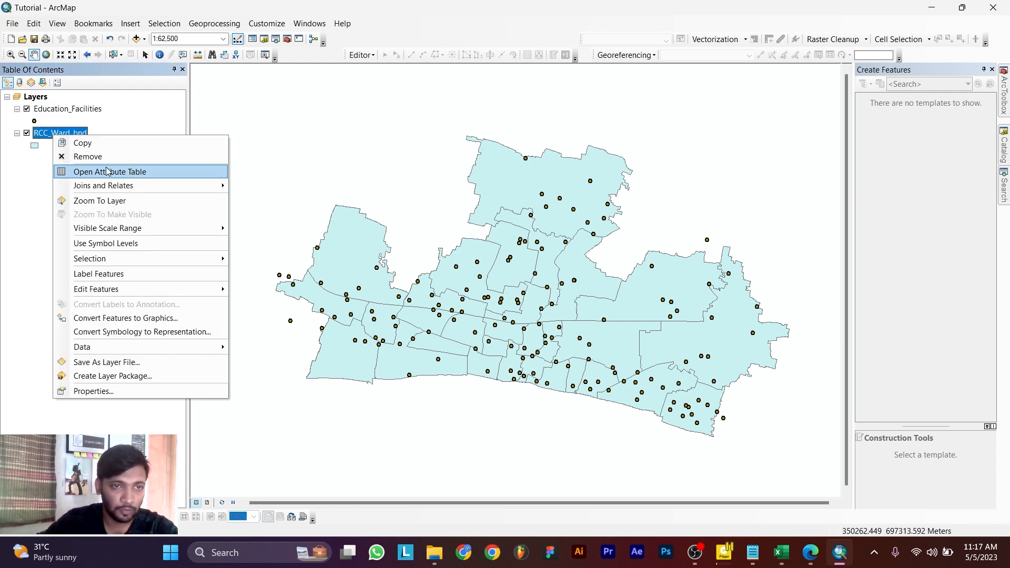
pyautogui.rightClick(68, 109)
pyautogui.click(113, 142)
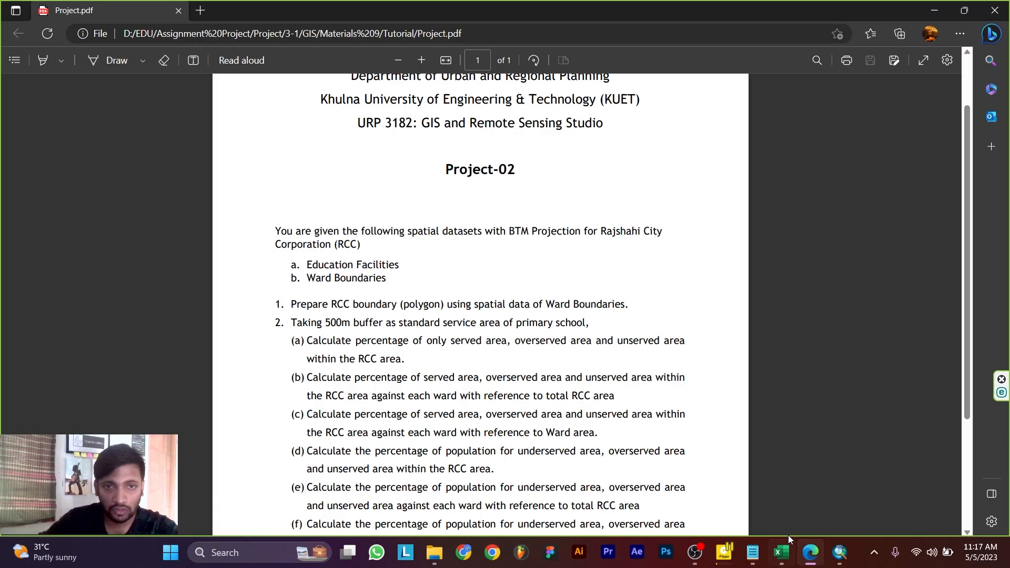
# Step: Read the task list in the project PDF, and open the attribute table of RCC_Ward_bnd in ArcMap
pyautogui.scroll(-2, 704, 396)
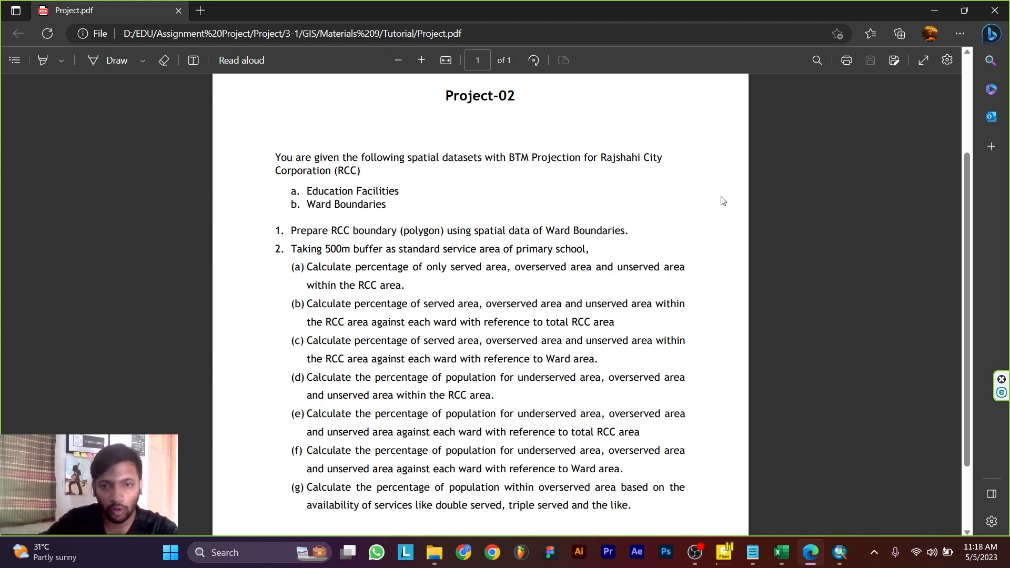
pyautogui.click(840, 553)
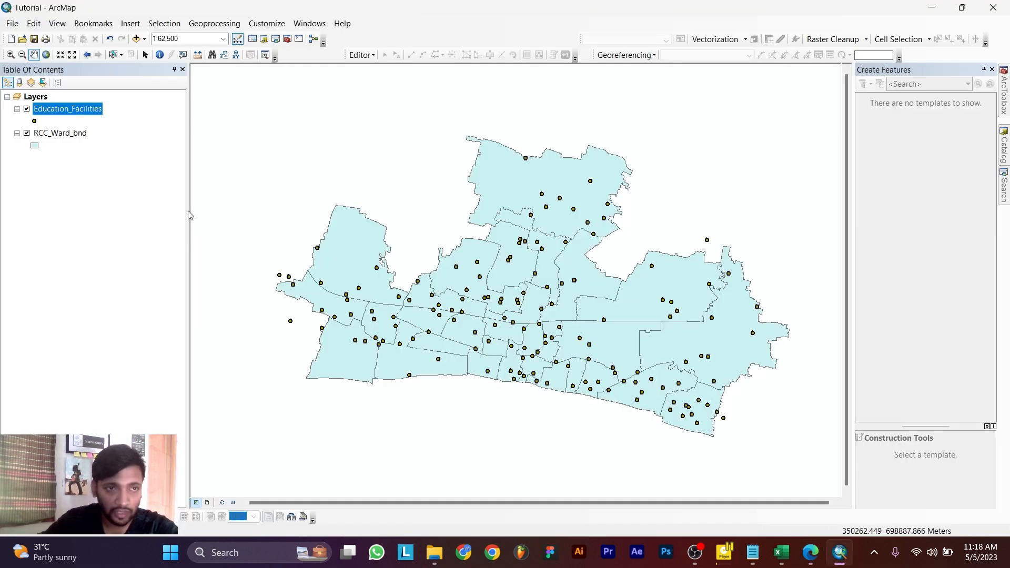
pyautogui.rightClick(58, 134)
pyautogui.click(89, 168)
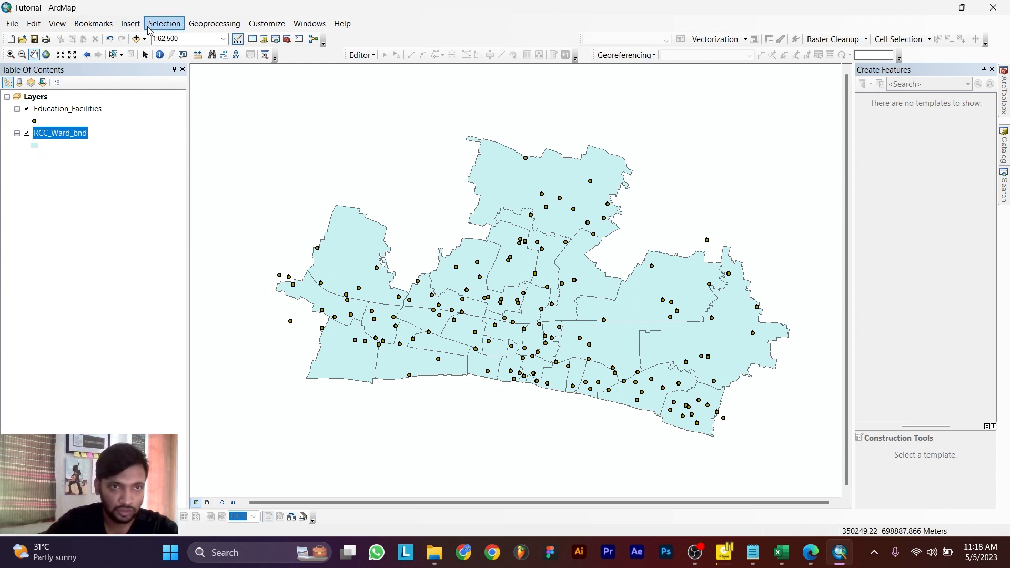
# Step: Start the Dissolve tool with RCC_Ward_bnd as the input features
pyautogui.click(208, 23)
pyautogui.click(235, 107)
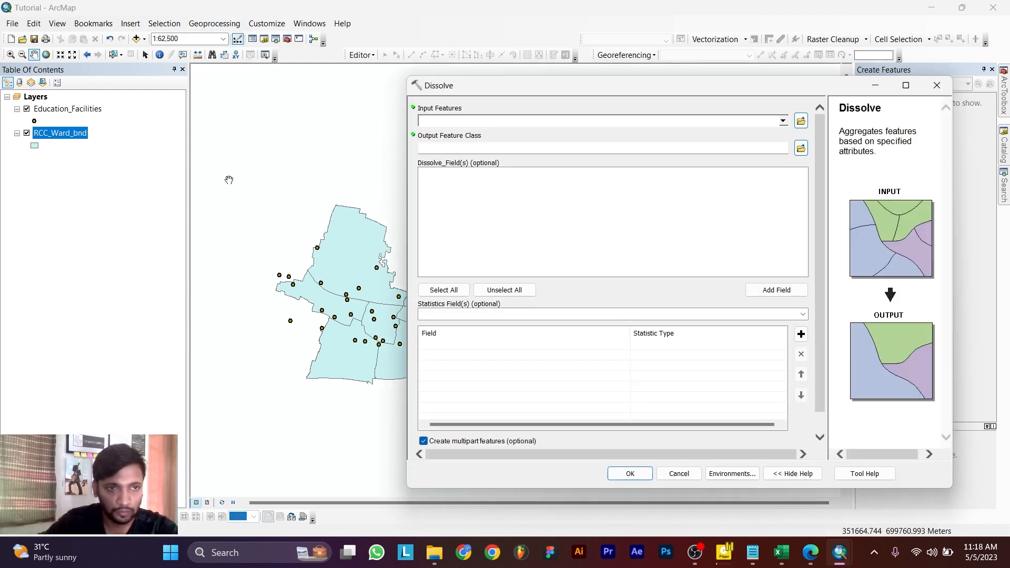
pyautogui.click(45, 135)
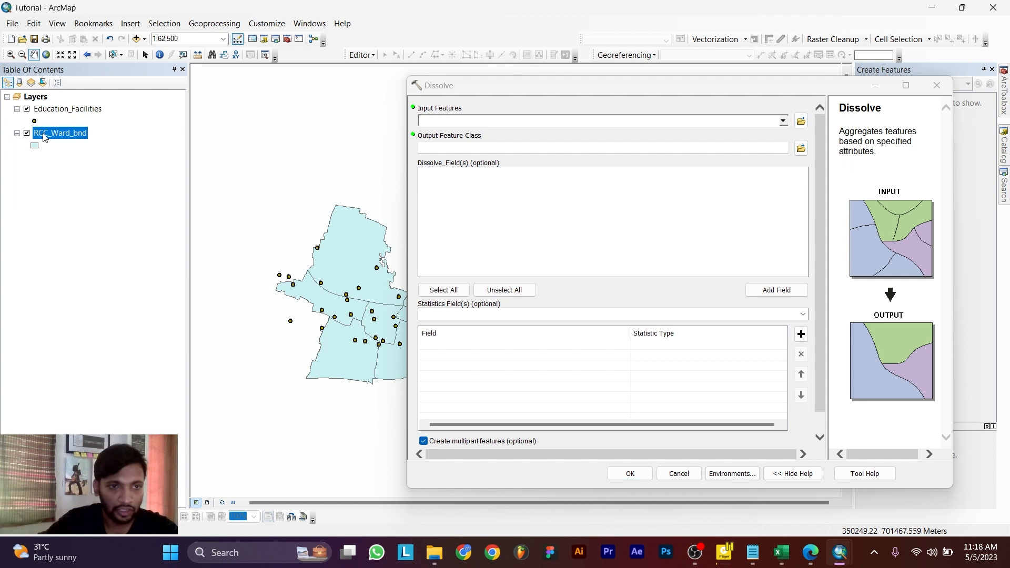
pyautogui.moveTo(45, 135); pyautogui.dragTo(468, 120)
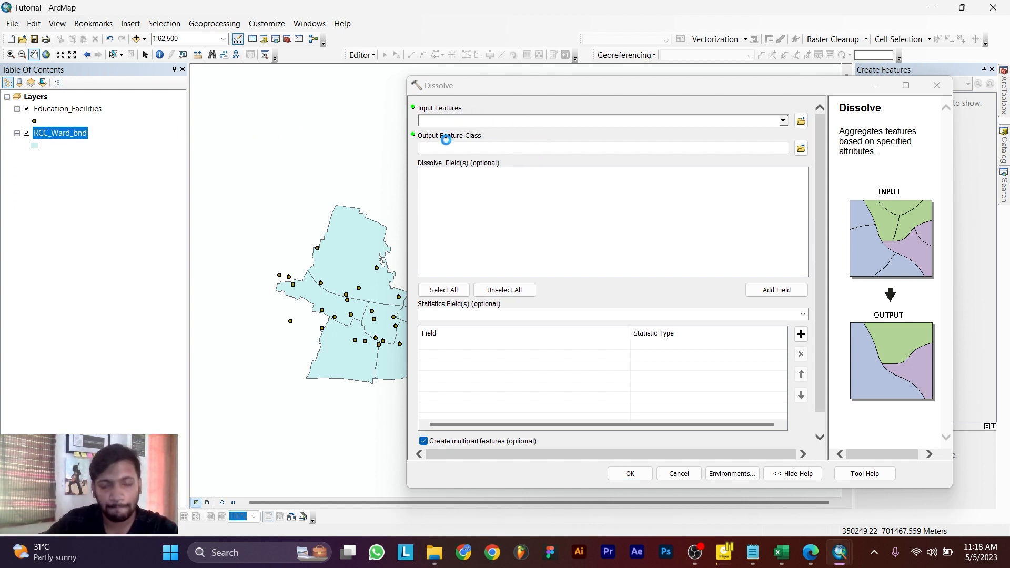
# Step: Set the Dissolve output to RCC_Ward_bnd_Dissolve in the Output folder inside the tutorial's Data folder
pyautogui.click(801, 148)
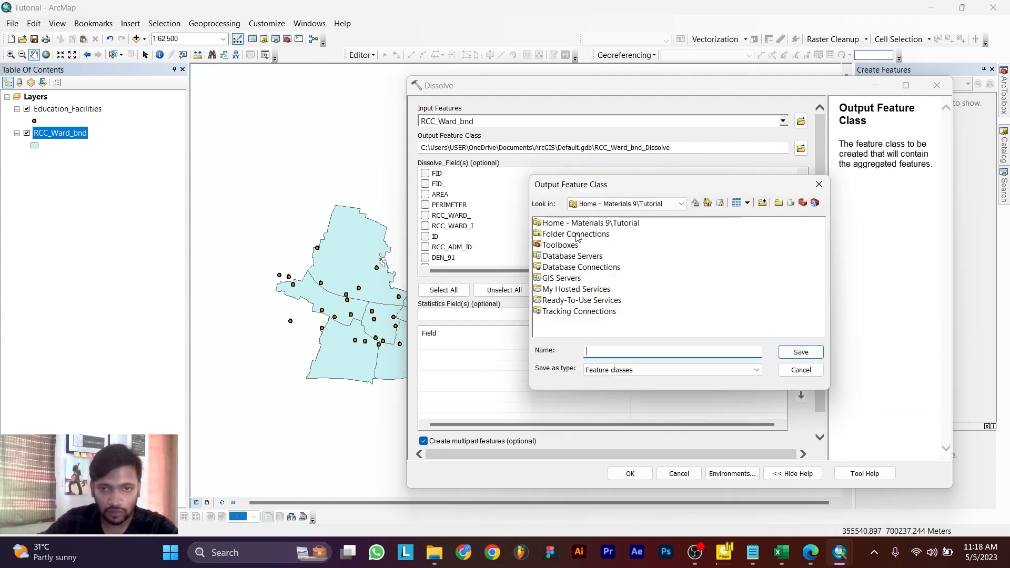
pyautogui.doubleClick(577, 234)
pyautogui.doubleClick(597, 225)
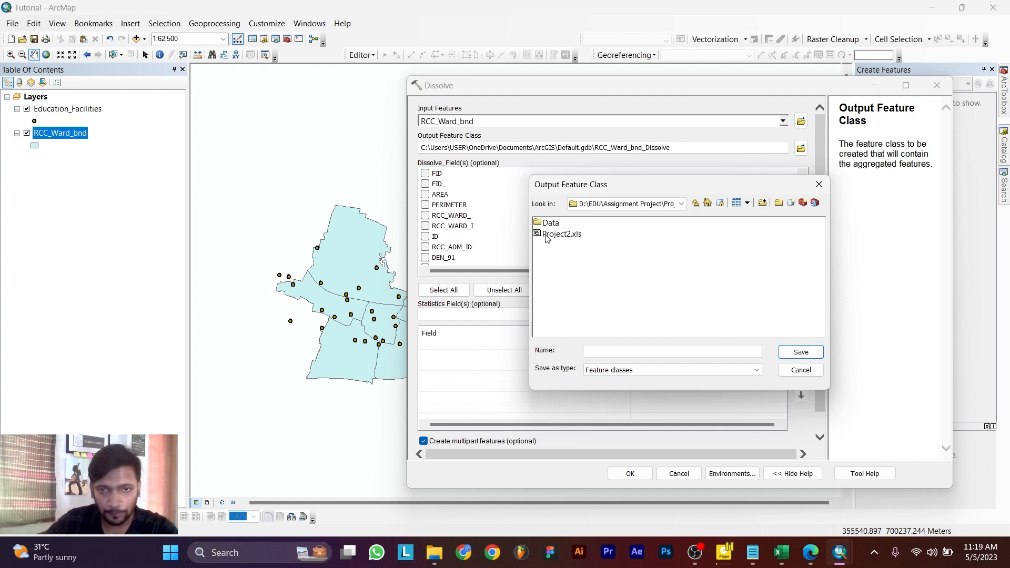
pyautogui.doubleClick(553, 223)
pyautogui.doubleClick(557, 223)
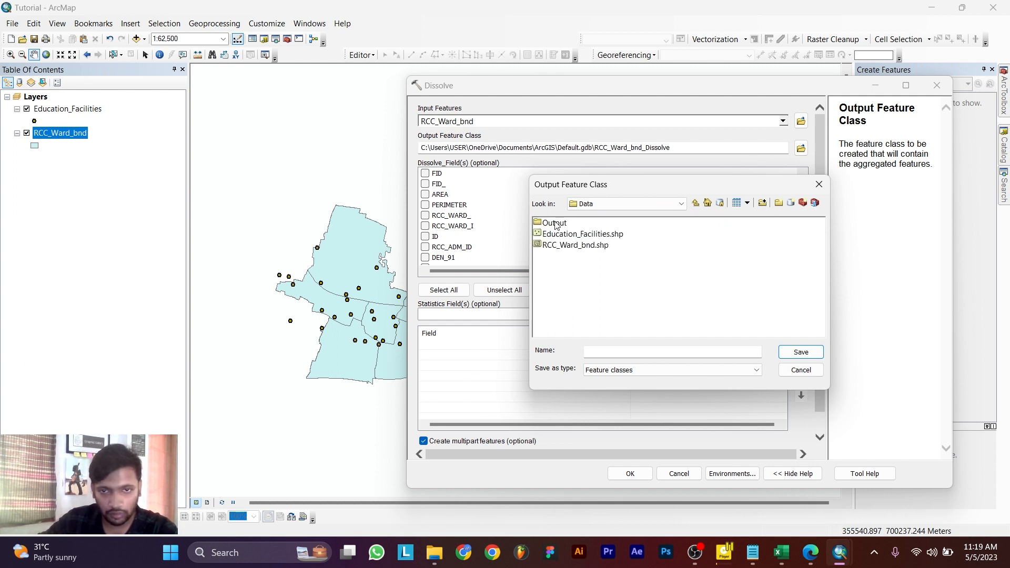
pyautogui.click(613, 352)
pyautogui.write('RCC_Ward_bnd_Dissolve')
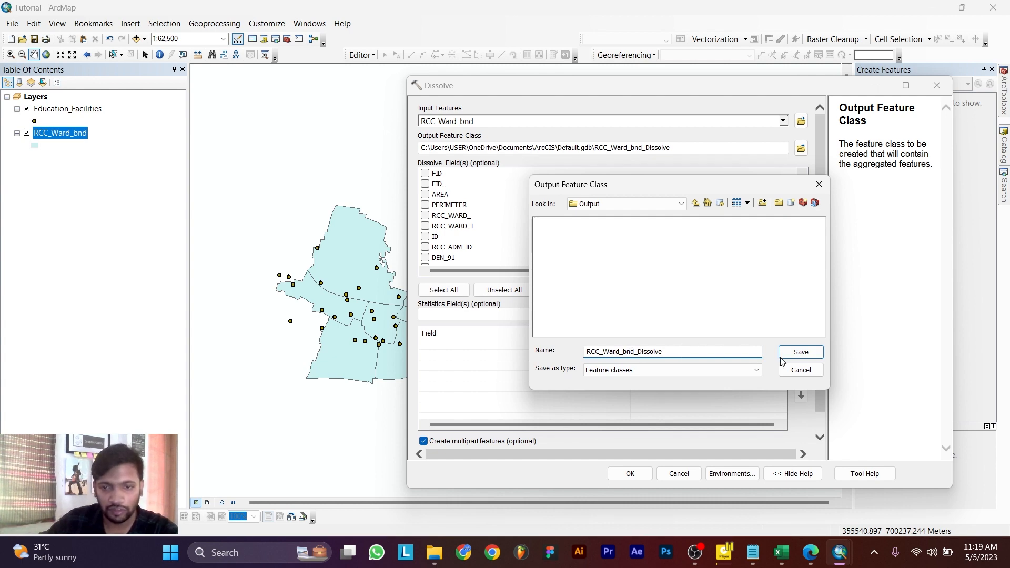
pyautogui.click(798, 353)
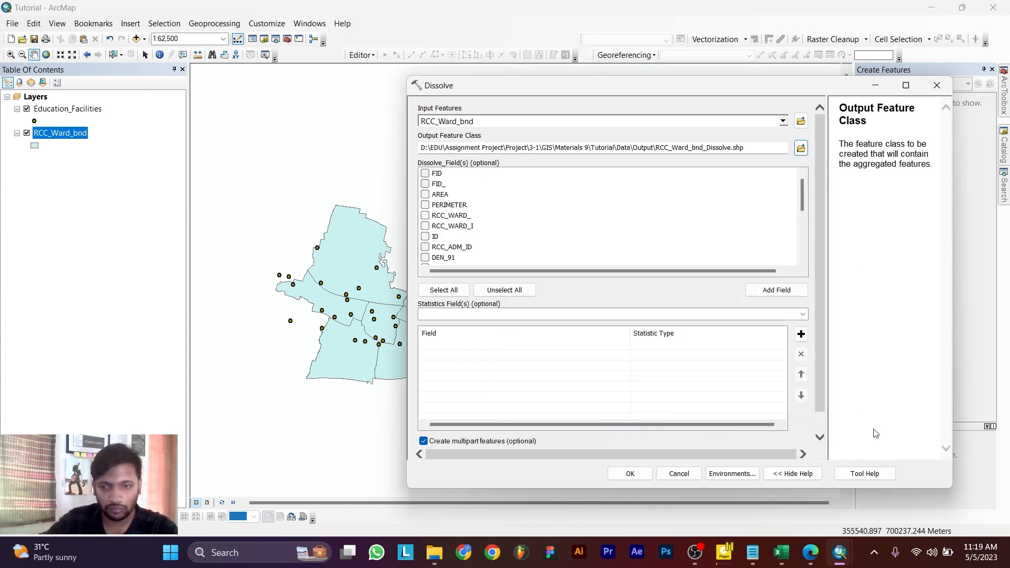
# Step: Run the dissolve and hide the RCC_Ward_bnd and Education_Facilities layers
pyautogui.click(640, 475)
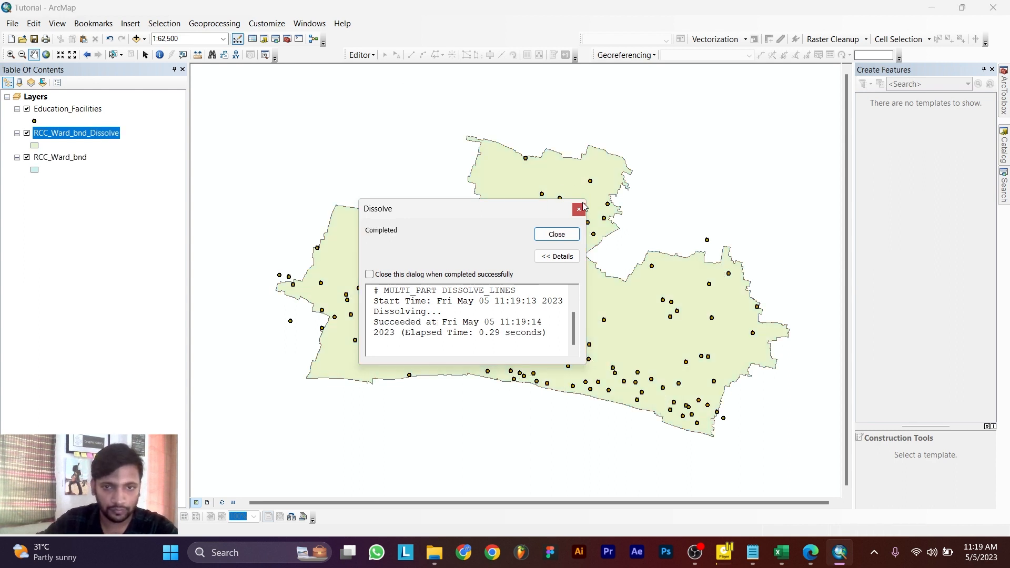
pyautogui.click(581, 209)
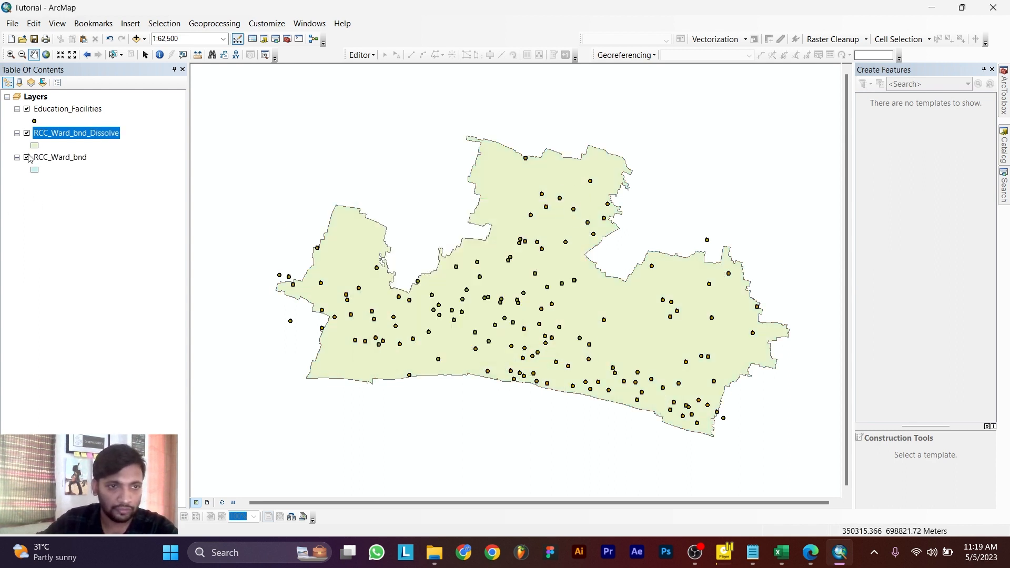
pyautogui.click(27, 157)
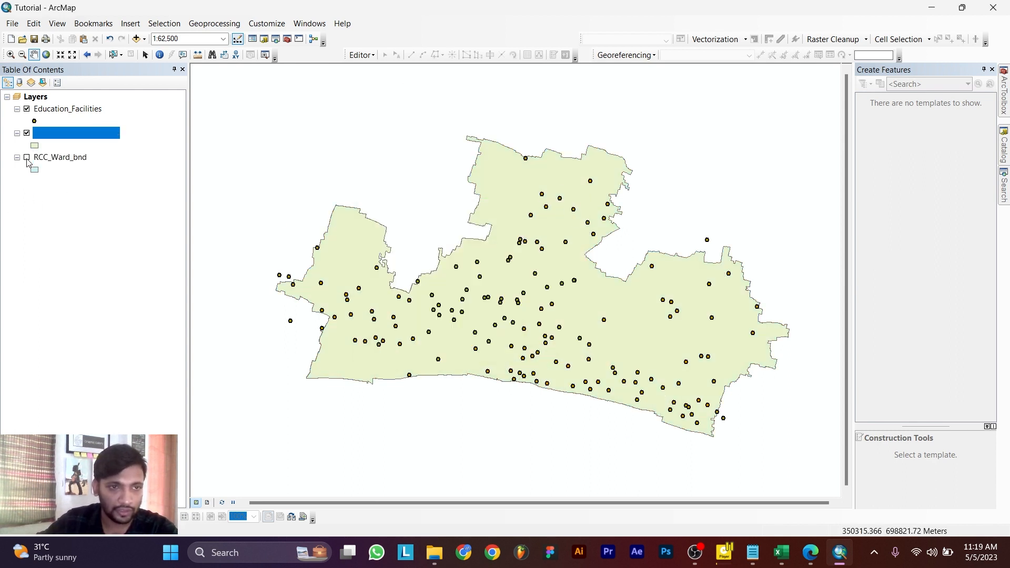
pyautogui.click(27, 109)
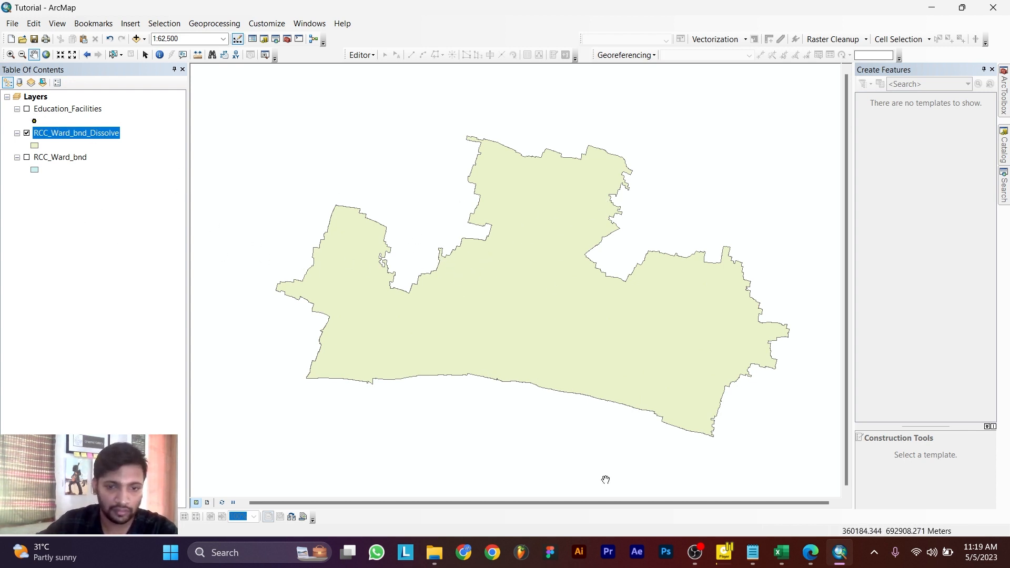
# Step: Check the primary school buffer requirement in the project PDF and make the Education_Facilities layer visible again in ArcMap
pyautogui.click(810, 553)
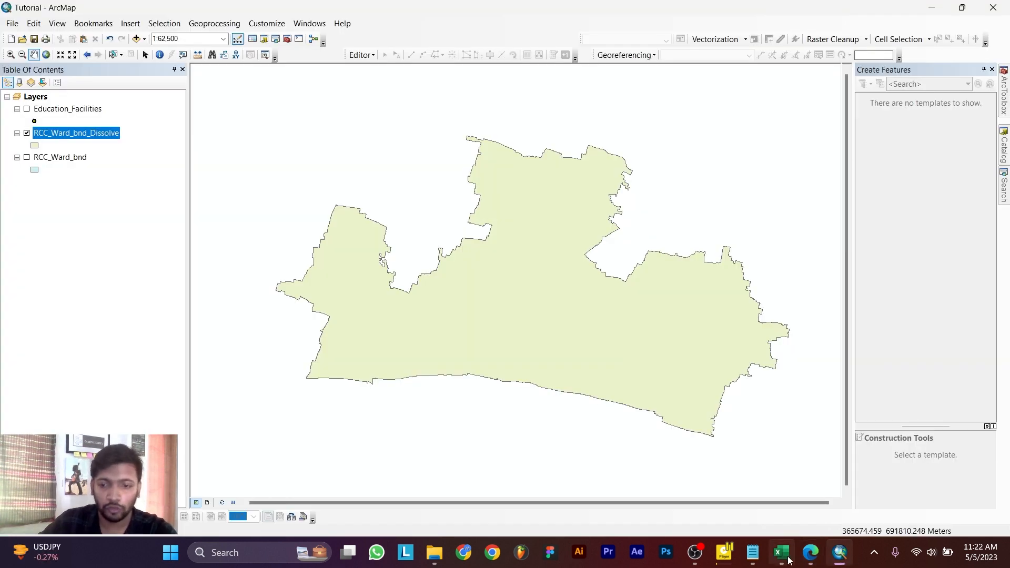
pyautogui.click(810, 553)
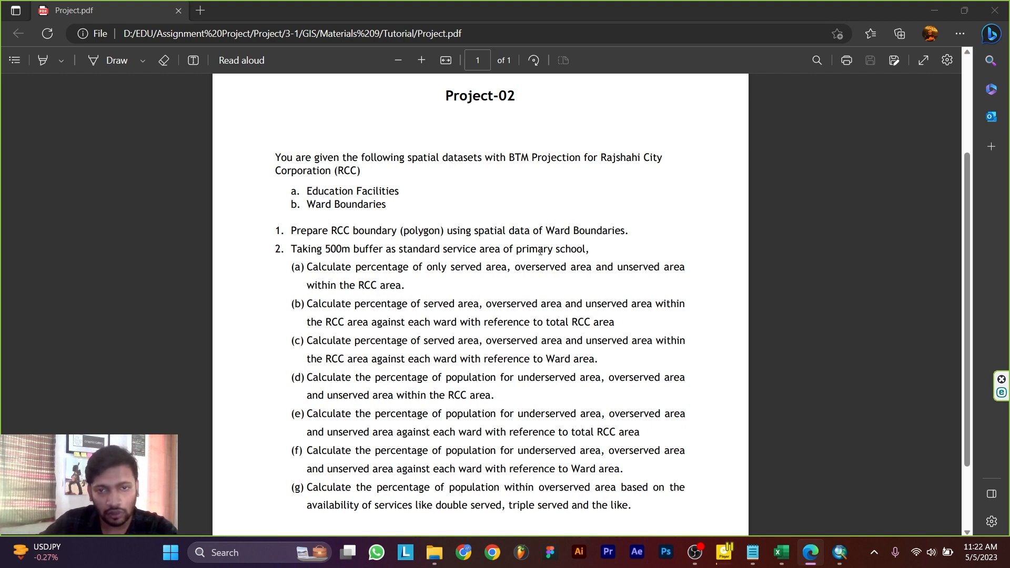
pyautogui.click(840, 553)
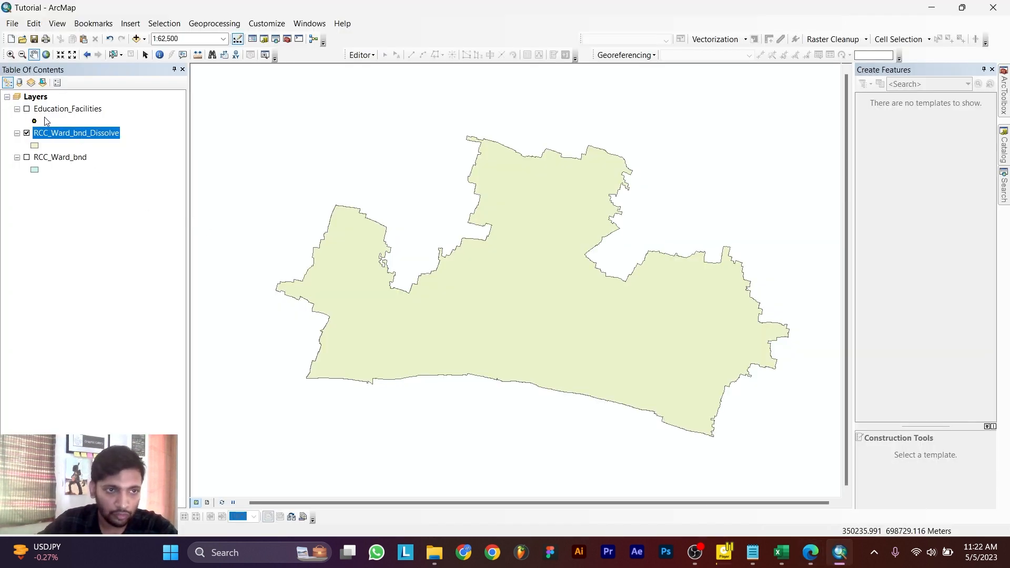
pyautogui.click(27, 110)
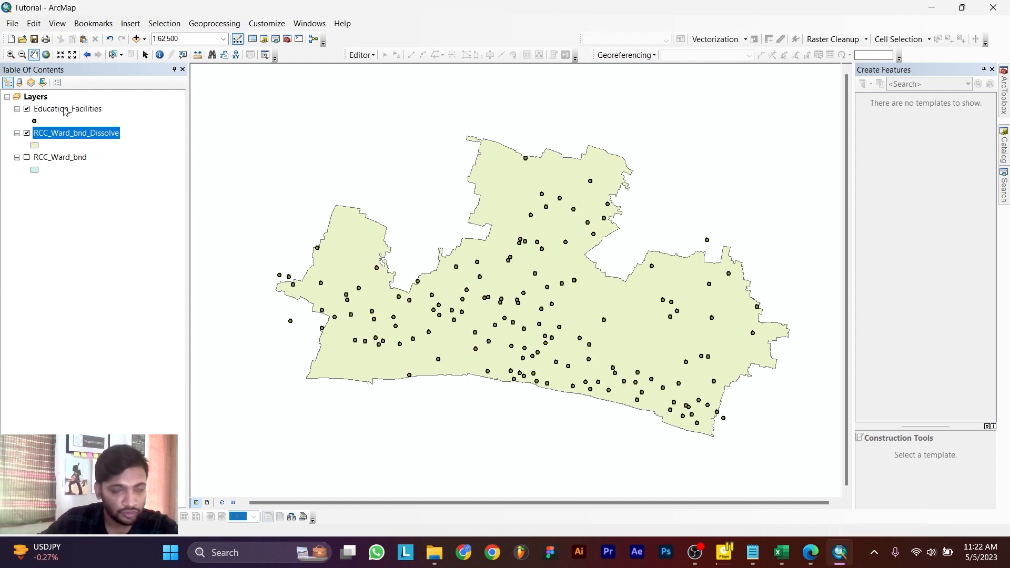
pyautogui.scroll(3, 519, 270)
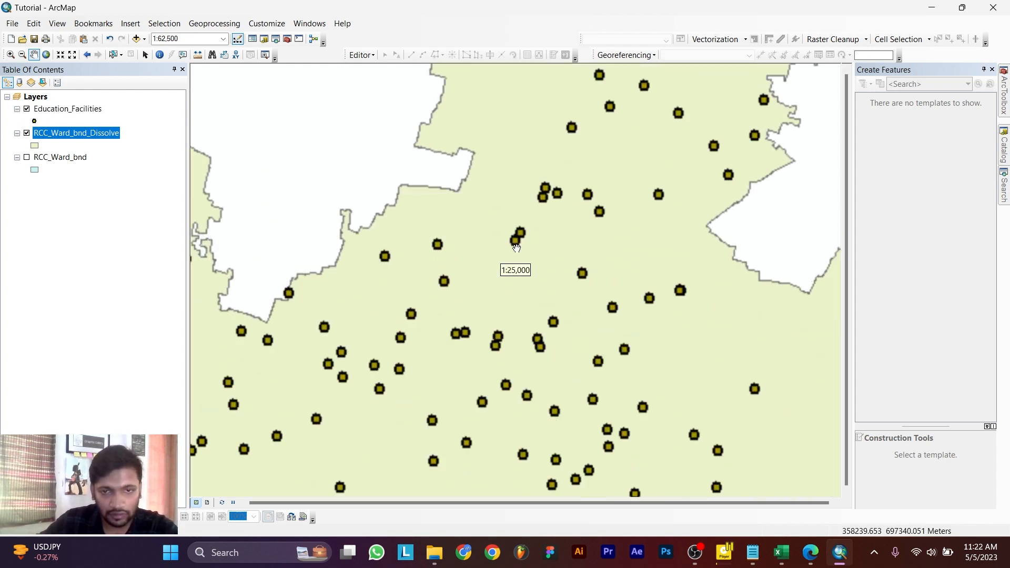
pyautogui.scroll(-3, 542, 212)
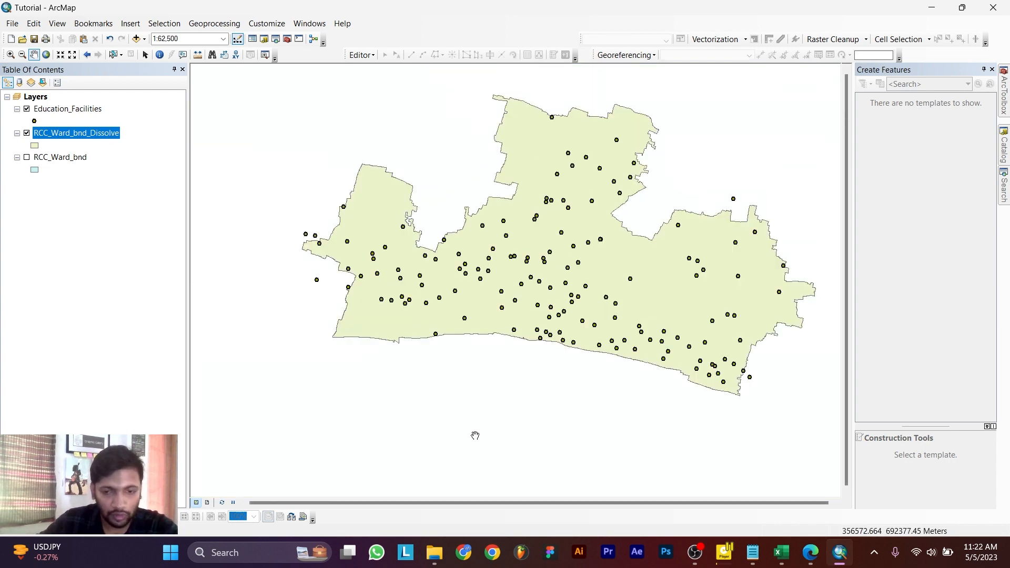
pyautogui.click(817, 555)
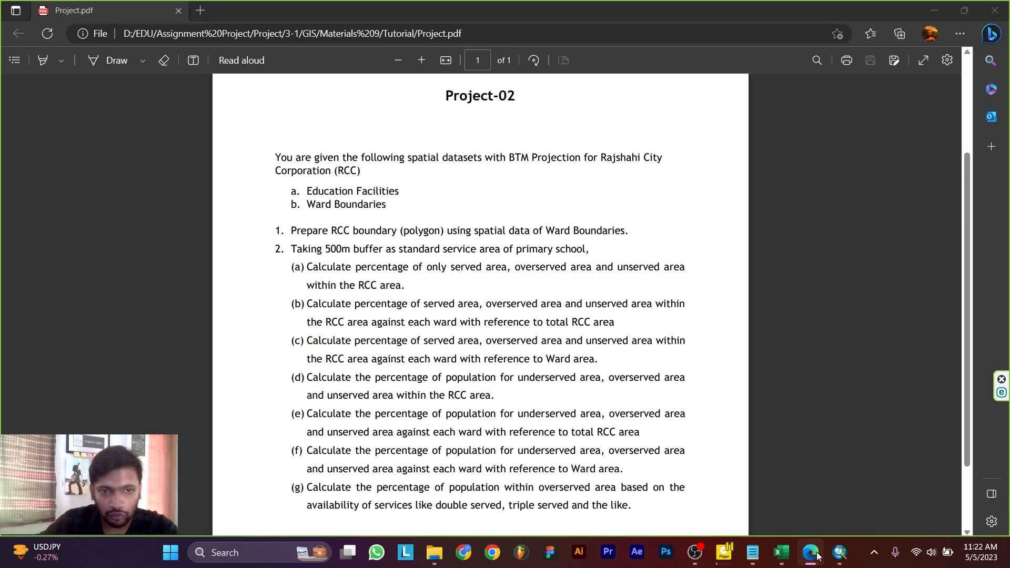
pyautogui.click(817, 555)
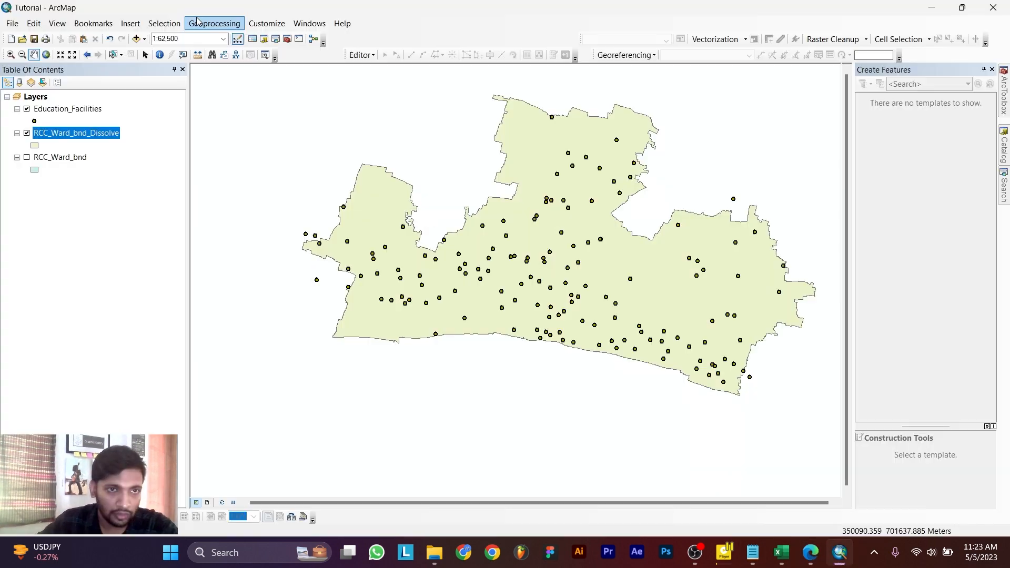
# Step: Buffer Education_Facilities by 500 meters and save it as Education_Facilities_Buffer_500m_Buffer in the Output folder
pyautogui.click(197, 21)
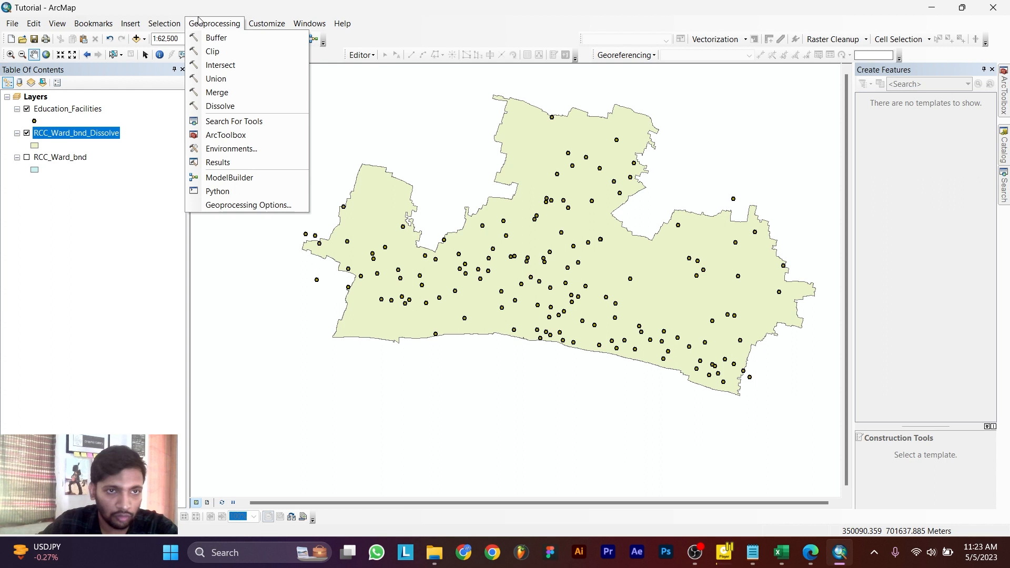
pyautogui.click(226, 40)
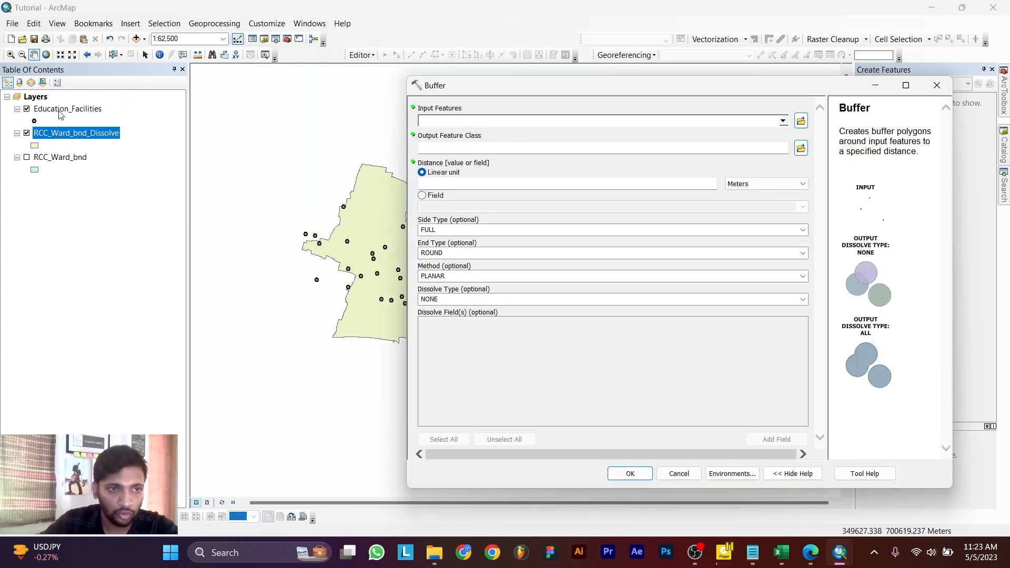
pyautogui.moveTo(56, 113); pyautogui.dragTo(493, 122)
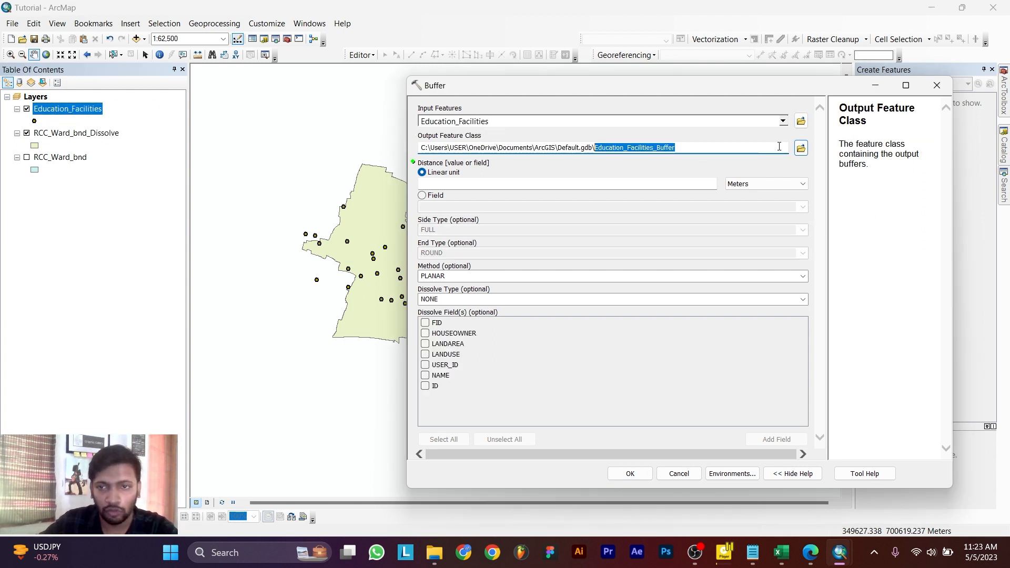
pyautogui.click(802, 148)
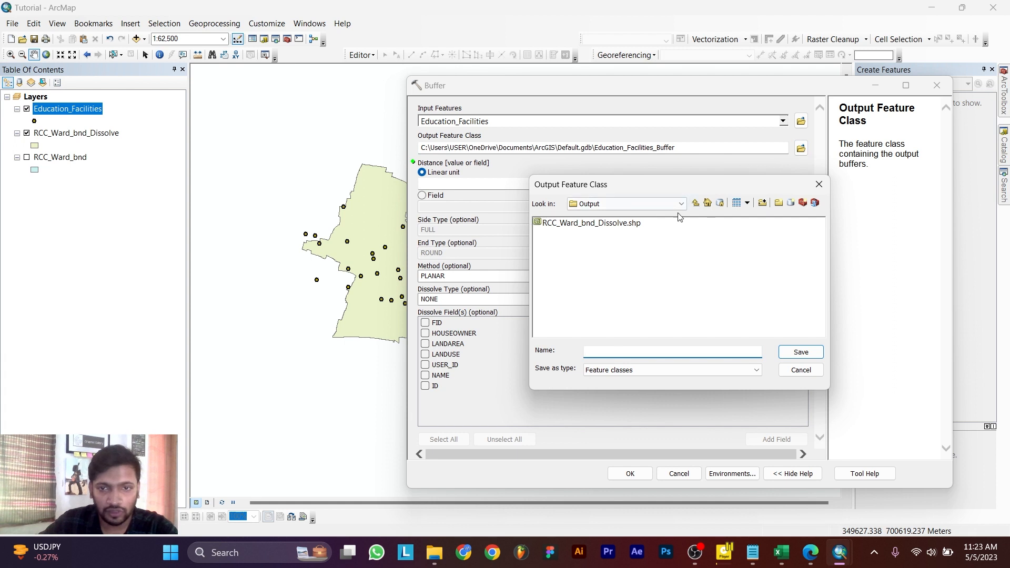
pyautogui.write('Education_Facilities_Buffer_500m_Buffer')
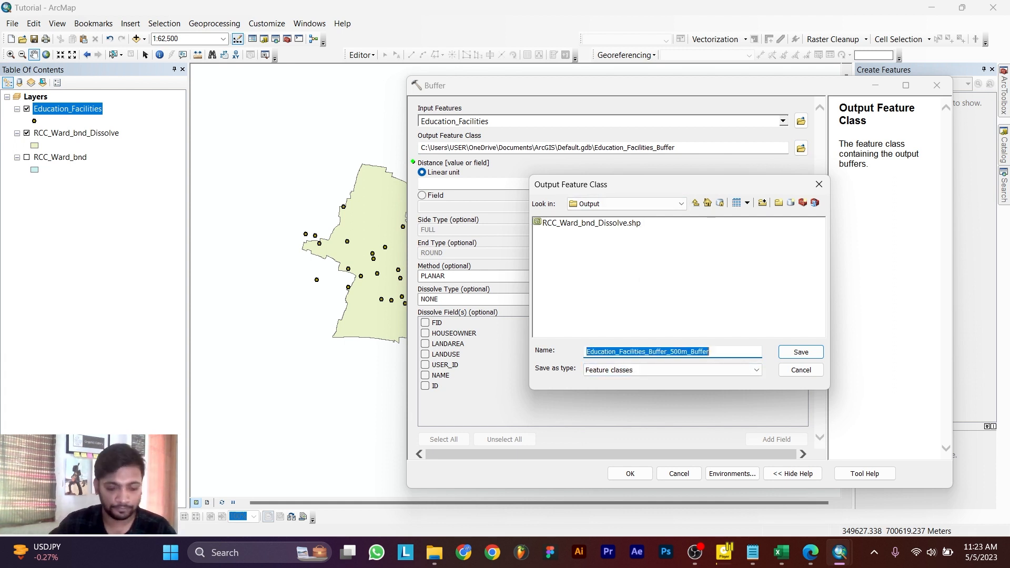
pyautogui.press('Return')
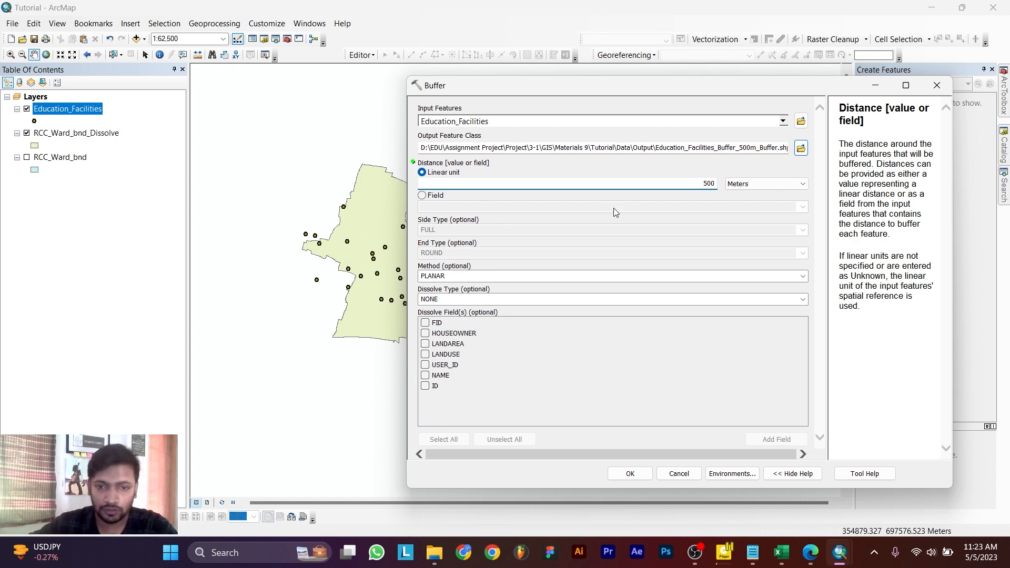
pyautogui.click(630, 473)
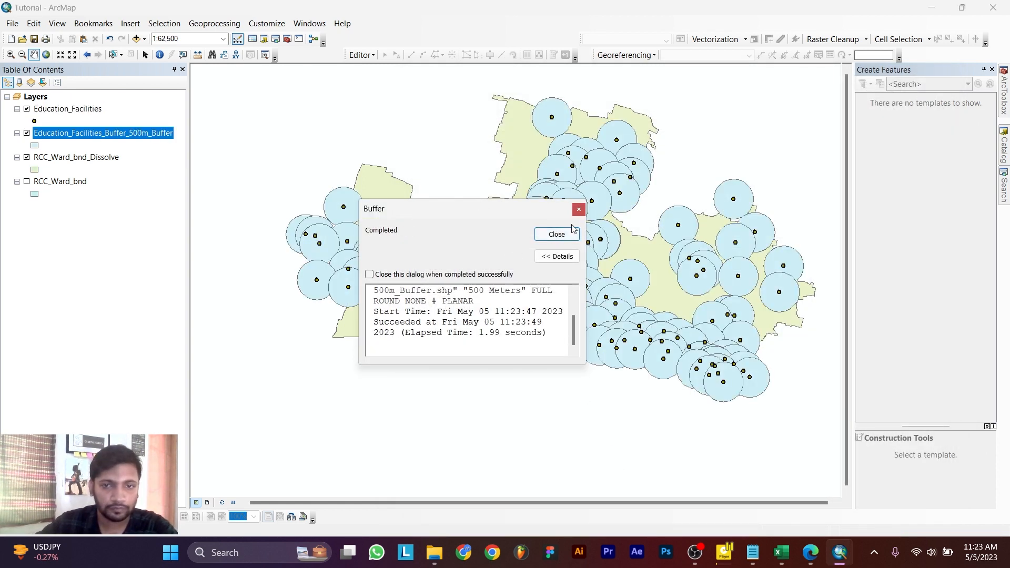
# Step: Inspect the 500 m school buffers on the map and review the service area tasks in the project PDF
pyautogui.click(579, 209)
pyautogui.scroll(3, 567, 123)
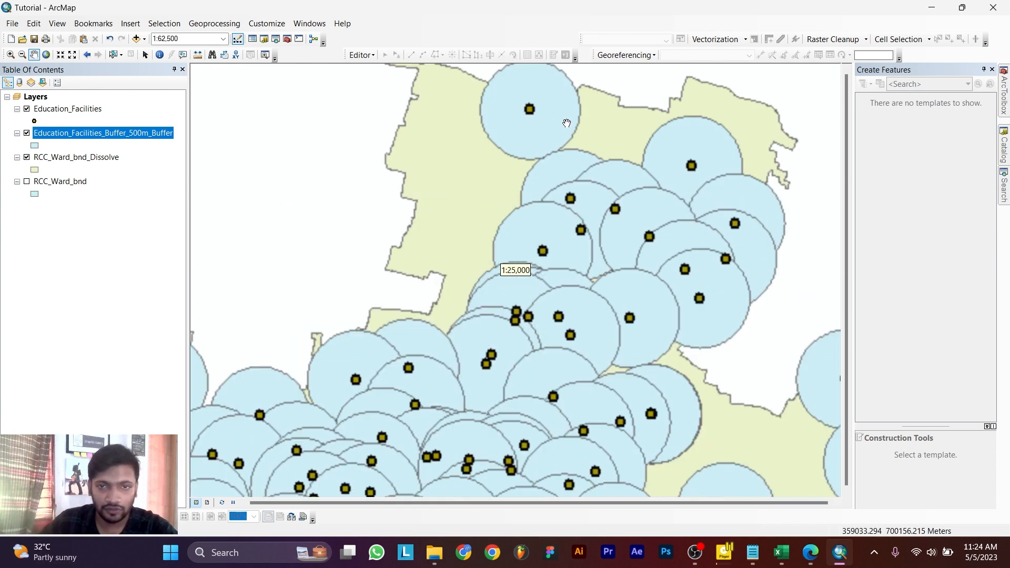
pyautogui.scroll(-3, 560, 119)
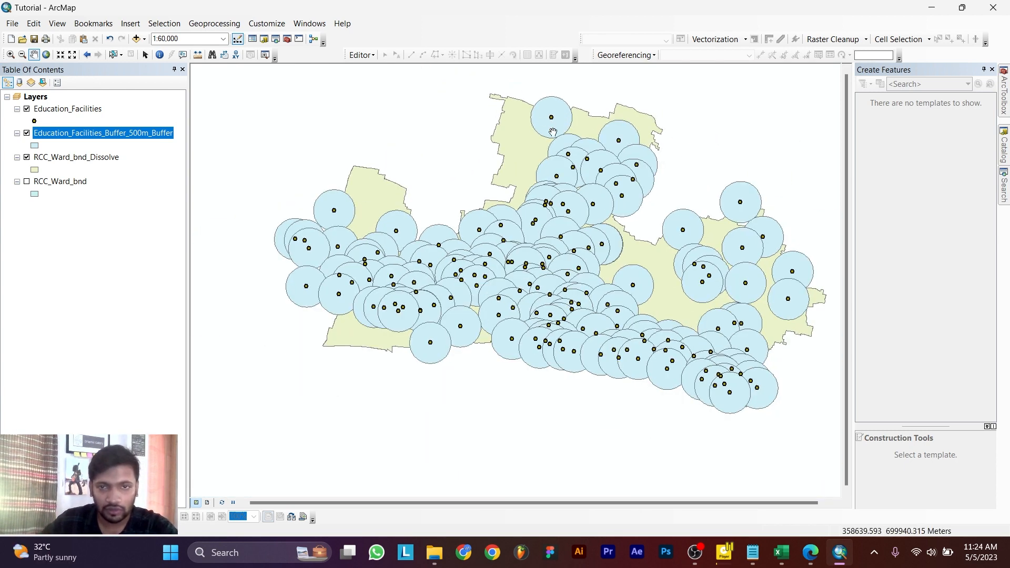
pyautogui.scroll(1, 550, 118)
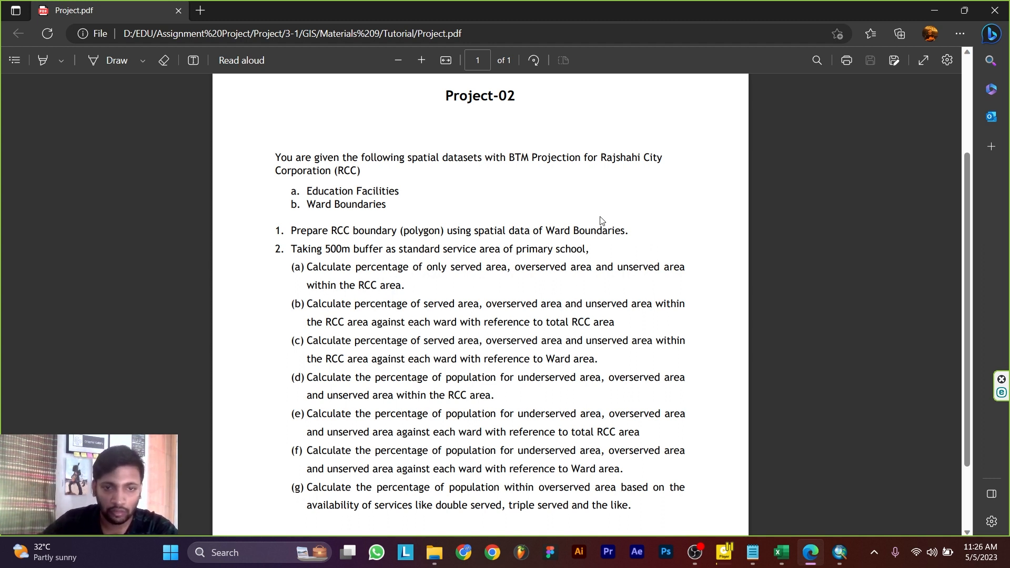
pyautogui.click(934, 11)
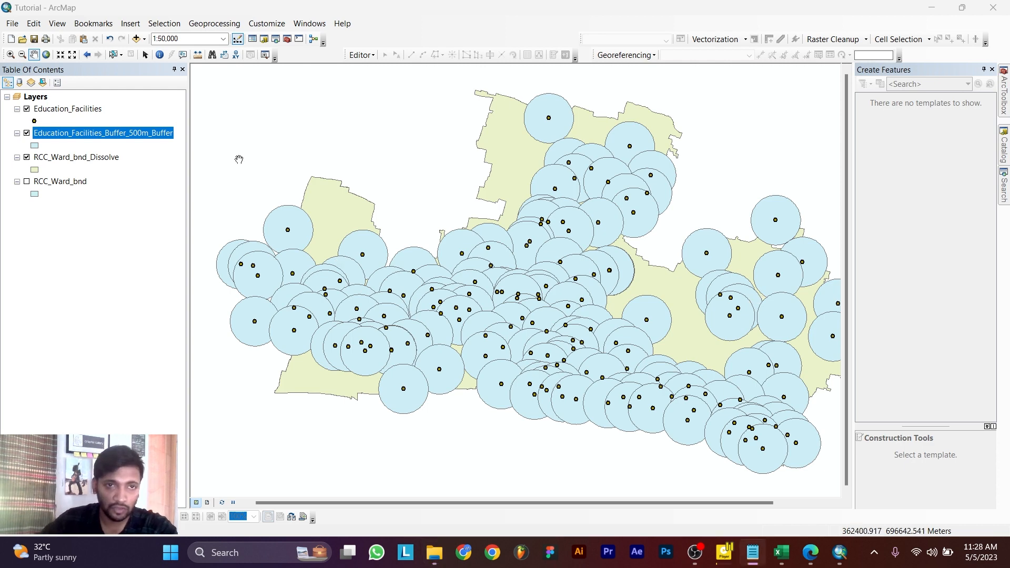
# Step: Intersect Education_Facilities_Buffer_500m_Buffer with itself and save it as Education_Facilities_Buffer_500m_Buffer_interset in the Output folder
pyautogui.click(239, 25)
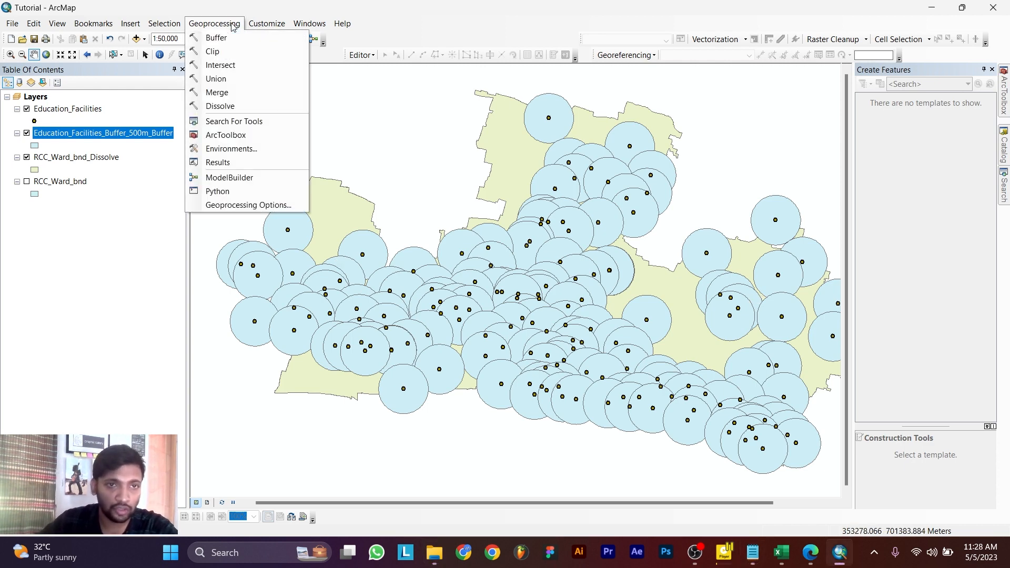
pyautogui.click(230, 64)
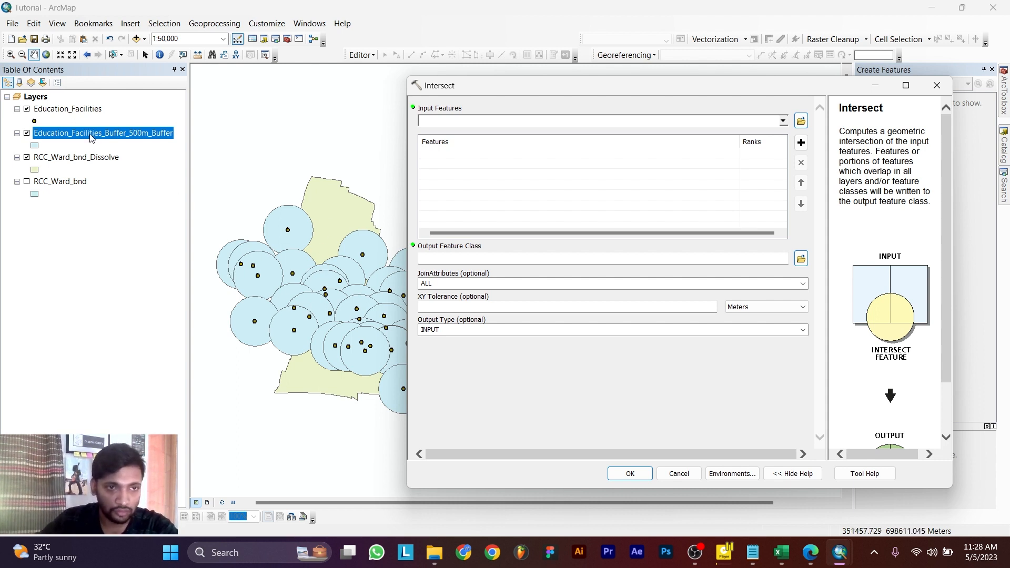
pyautogui.moveTo(89, 135); pyautogui.dragTo(483, 125)
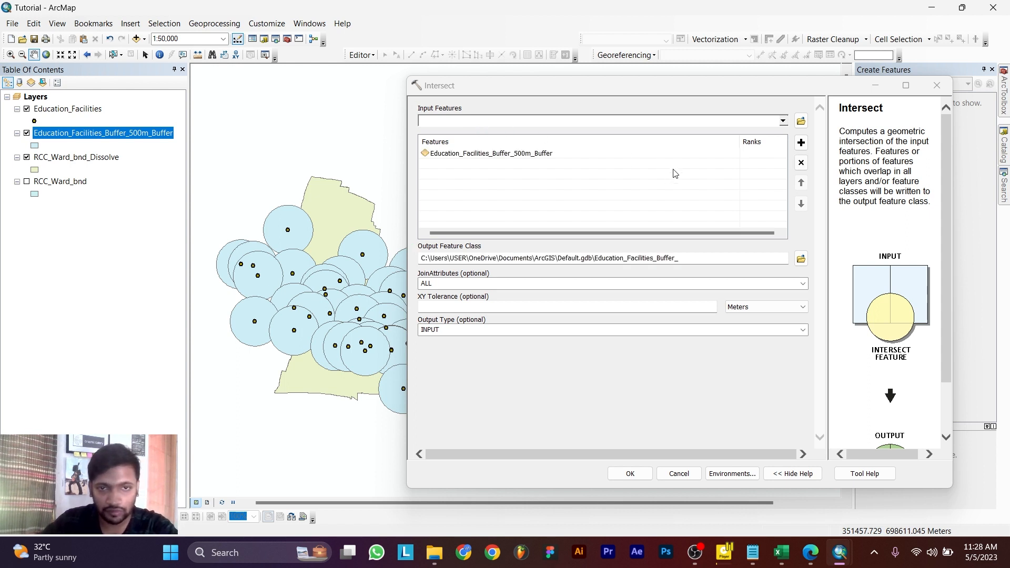
pyautogui.click(801, 258)
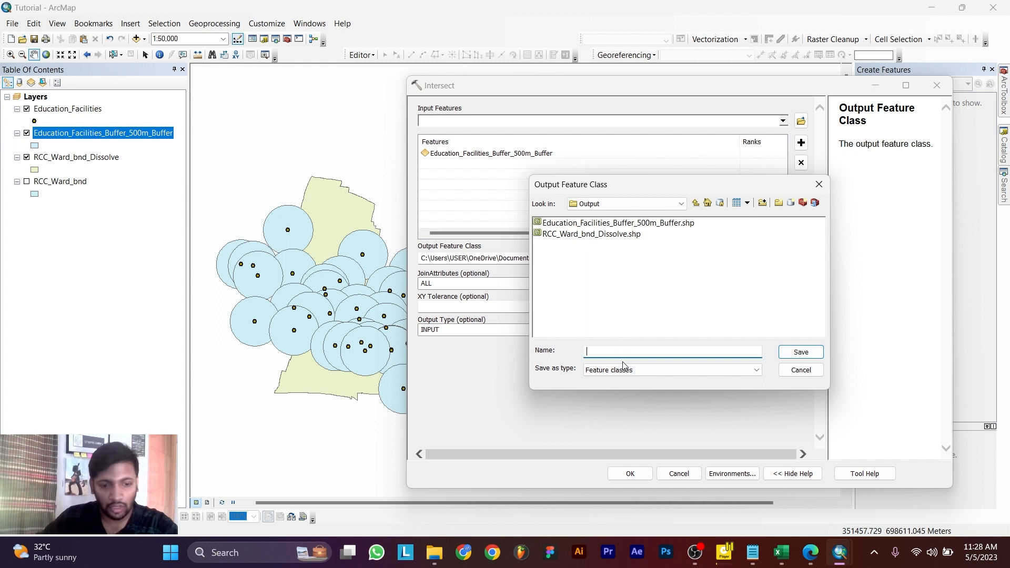
pyautogui.write('Education_Facilities_Buffer_500m_Buffer_intersect')
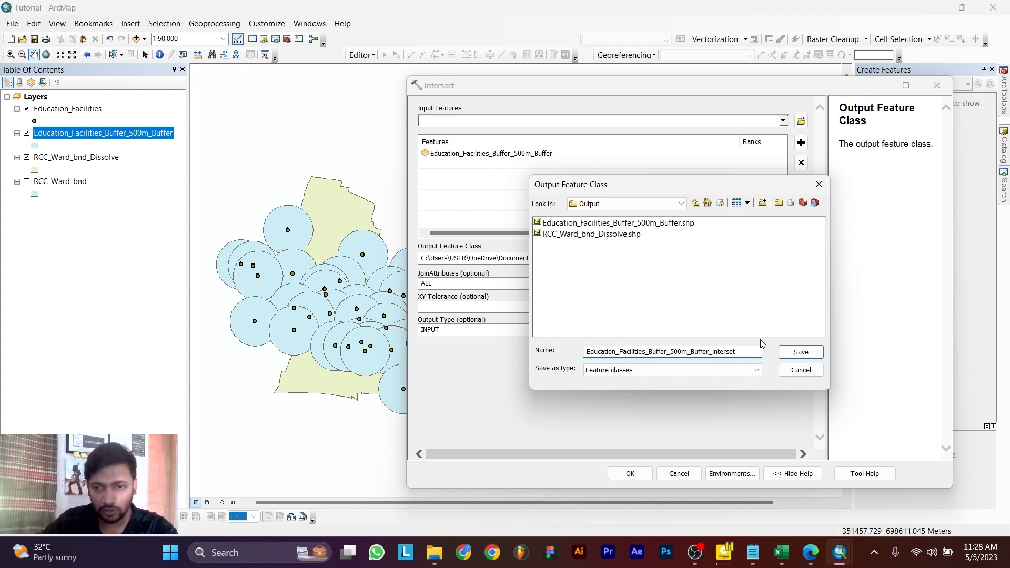
pyautogui.click(788, 357)
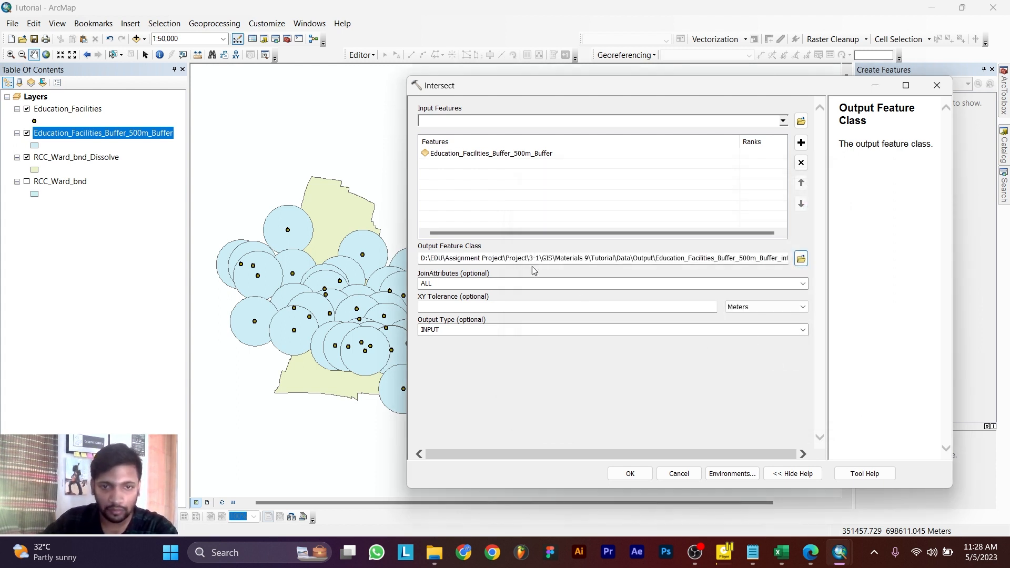
pyautogui.click(635, 473)
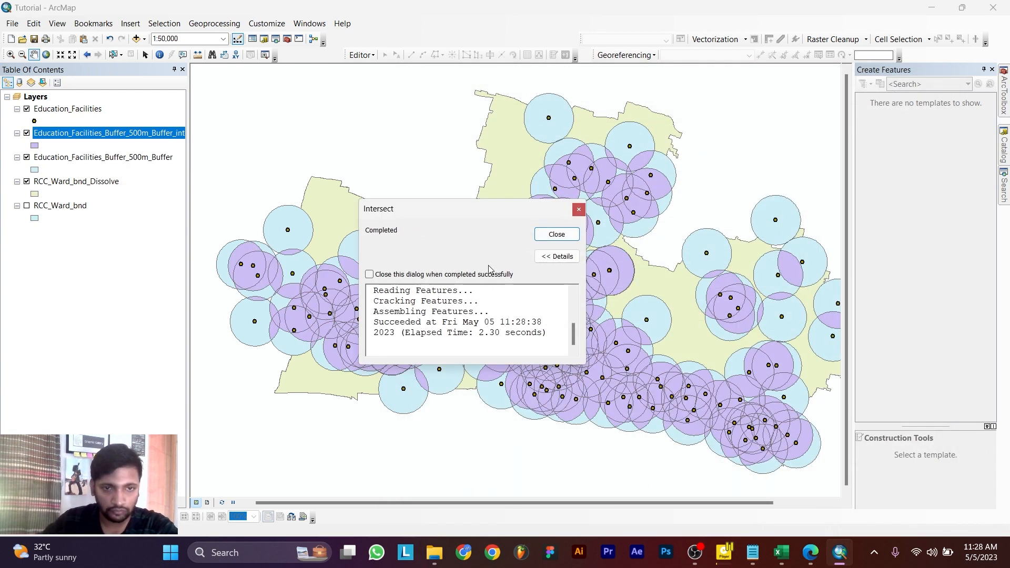
pyautogui.click(579, 210)
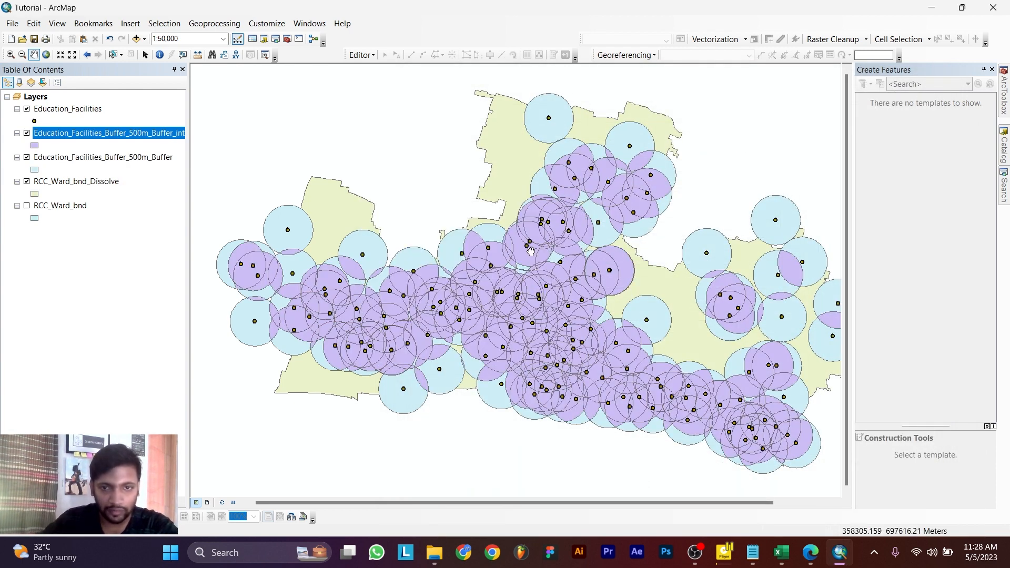
# Step: Dissolve the intersected buffer layer without dissolve fields and save it as Education_Facilities_Buffer_500m_Buffer_interset_Dissolve in the Output folder
pyautogui.scroll(-2, 531, 253)
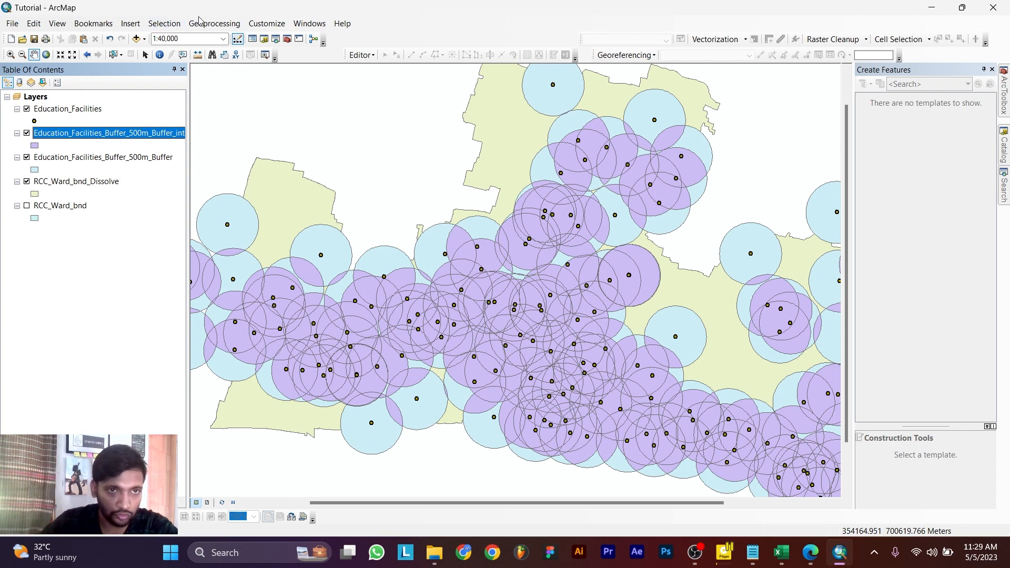
pyautogui.click(213, 23)
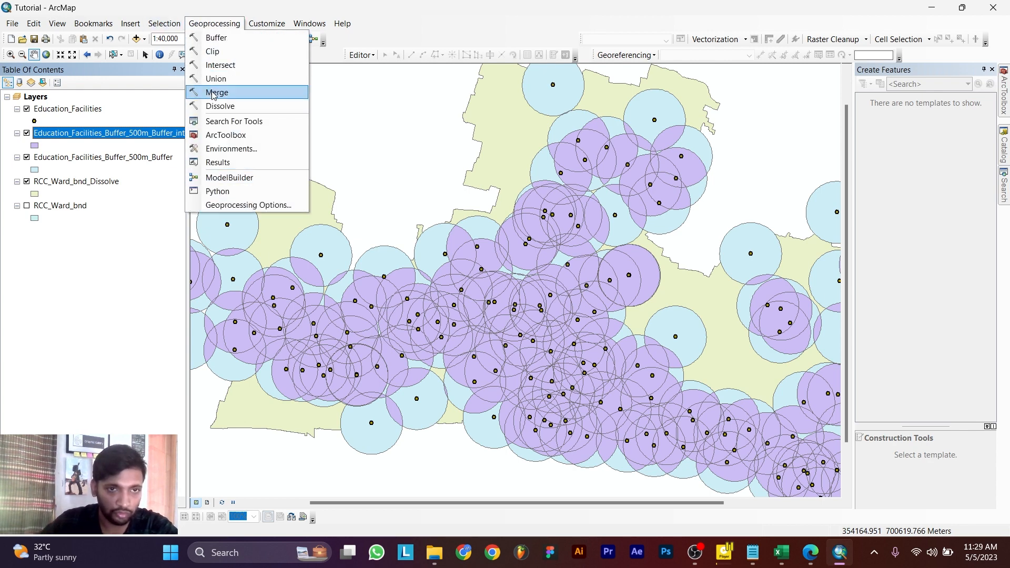
pyautogui.click(226, 105)
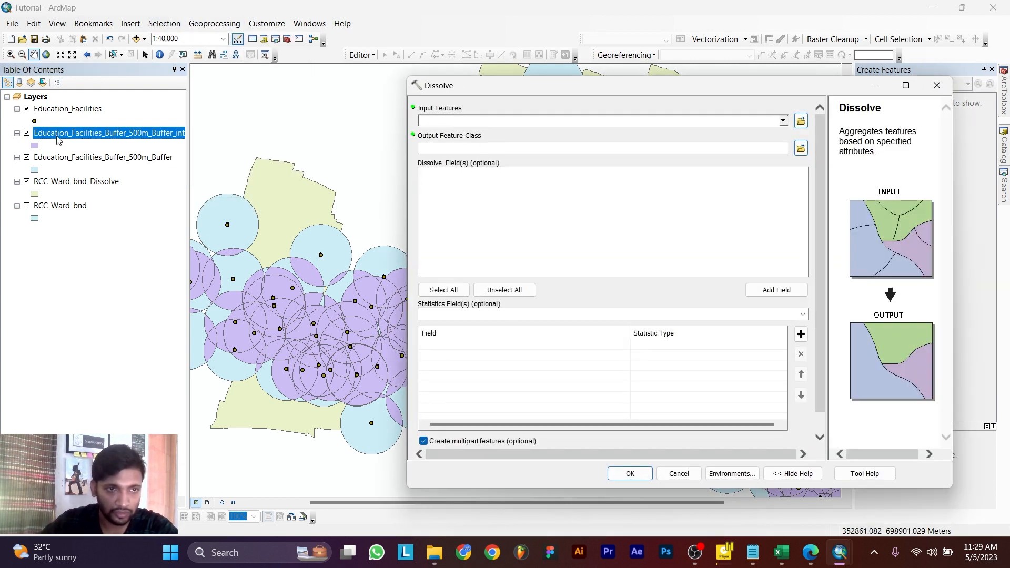
pyautogui.moveTo(58, 139); pyautogui.dragTo(440, 123)
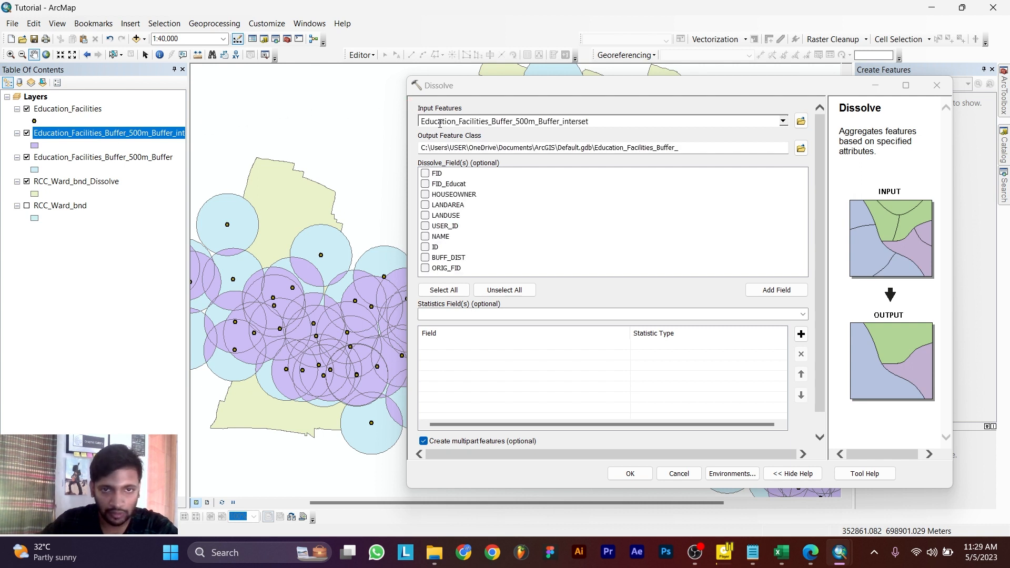
pyautogui.click(800, 149)
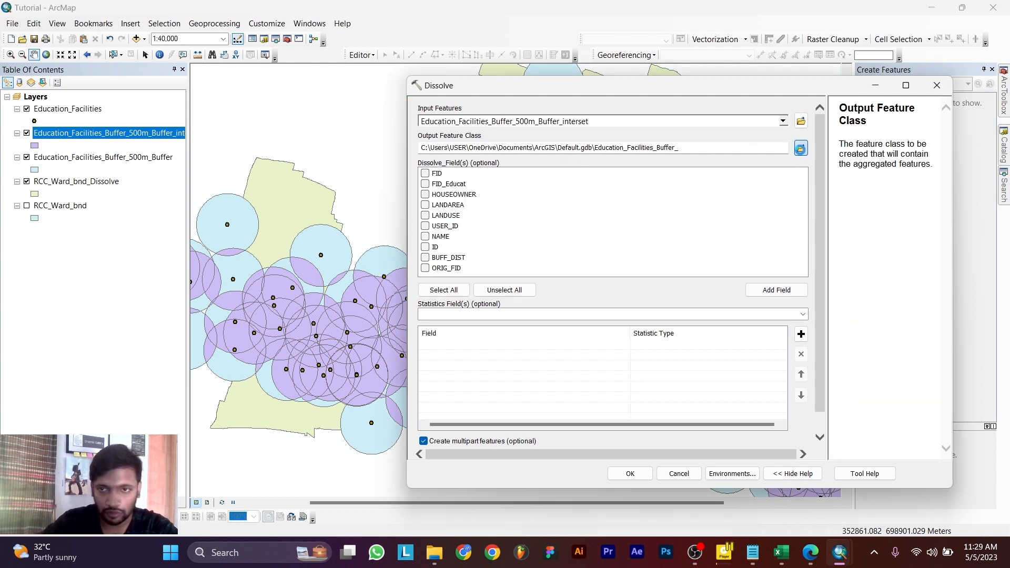
pyautogui.click(620, 354)
pyautogui.write('Education_Facilities_Buffer_500m_Buffer_interset_Dissolve')
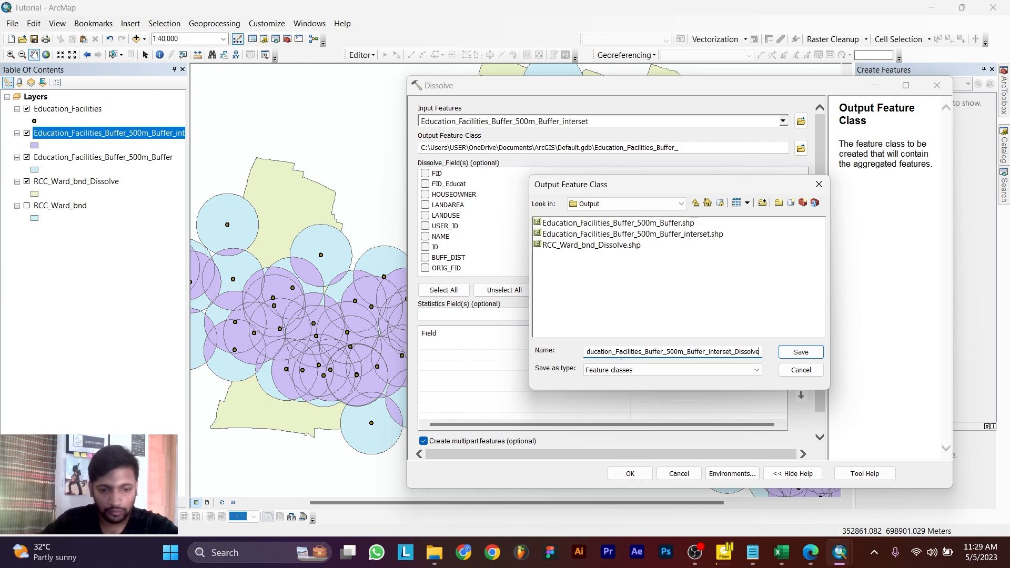
pyautogui.click(796, 353)
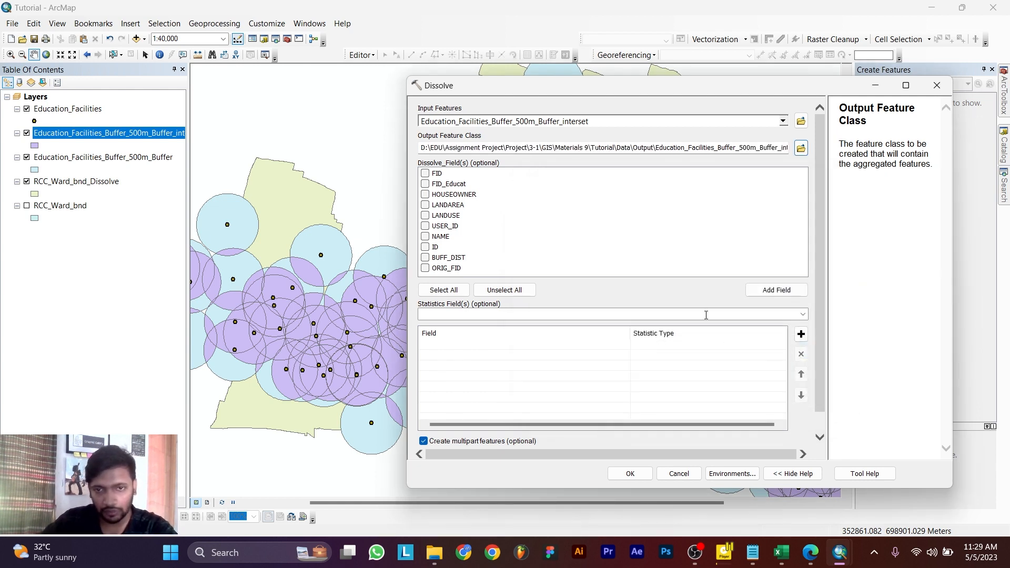
pyautogui.click(630, 474)
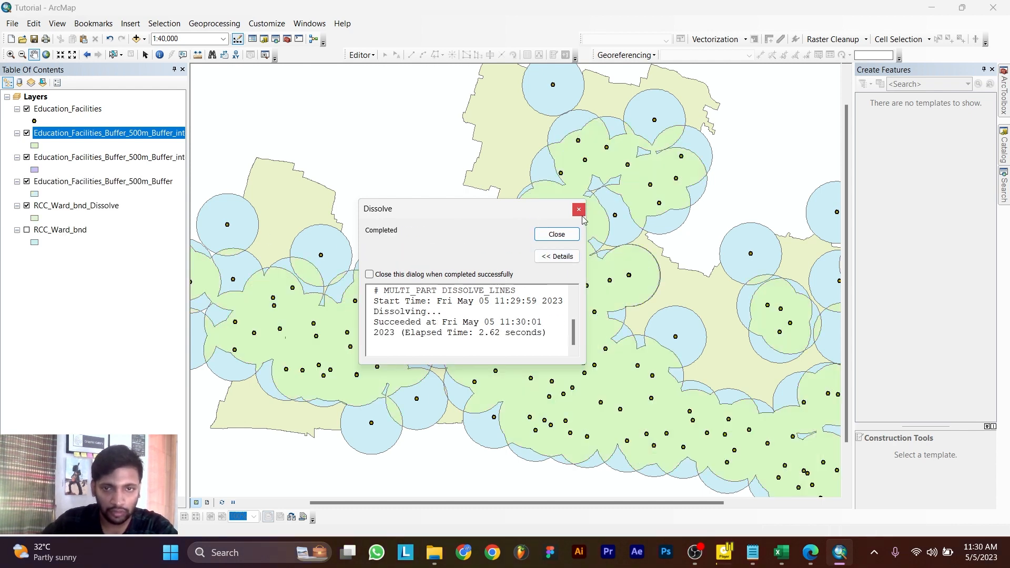
pyautogui.click(579, 210)
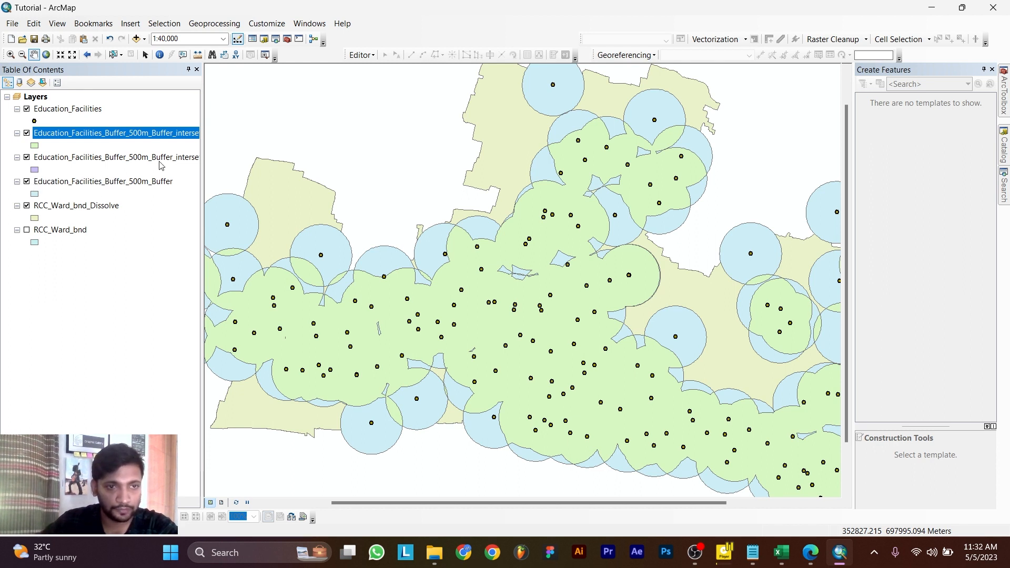
# Step: Dissolve Education_Facilities_Buffer_500m_Buffer without dissolve fields and save it as Education_Facilities_Buffer_500m_Buffer_Dissolve in the Output folder
pyautogui.click(225, 28)
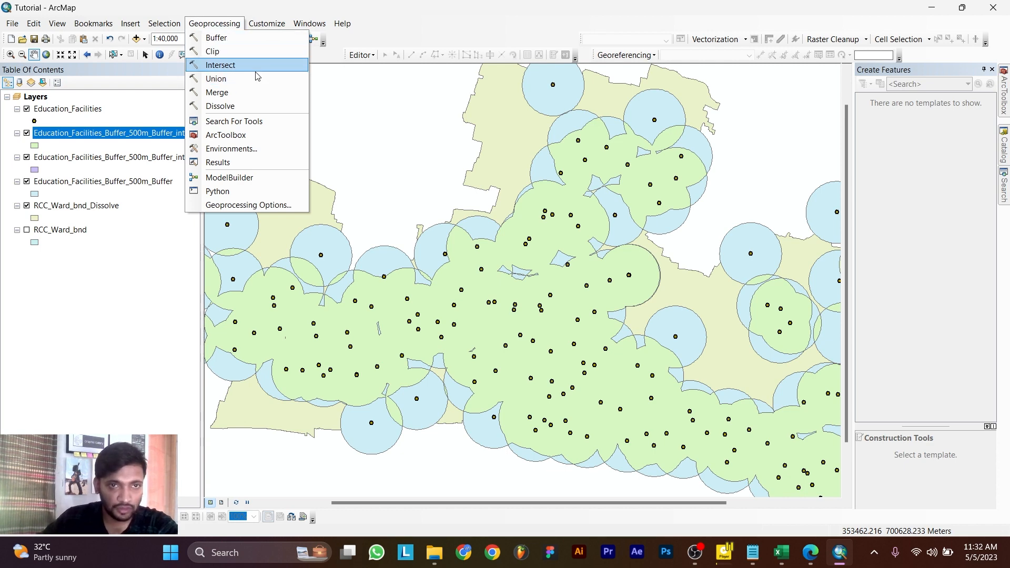
pyautogui.click(243, 108)
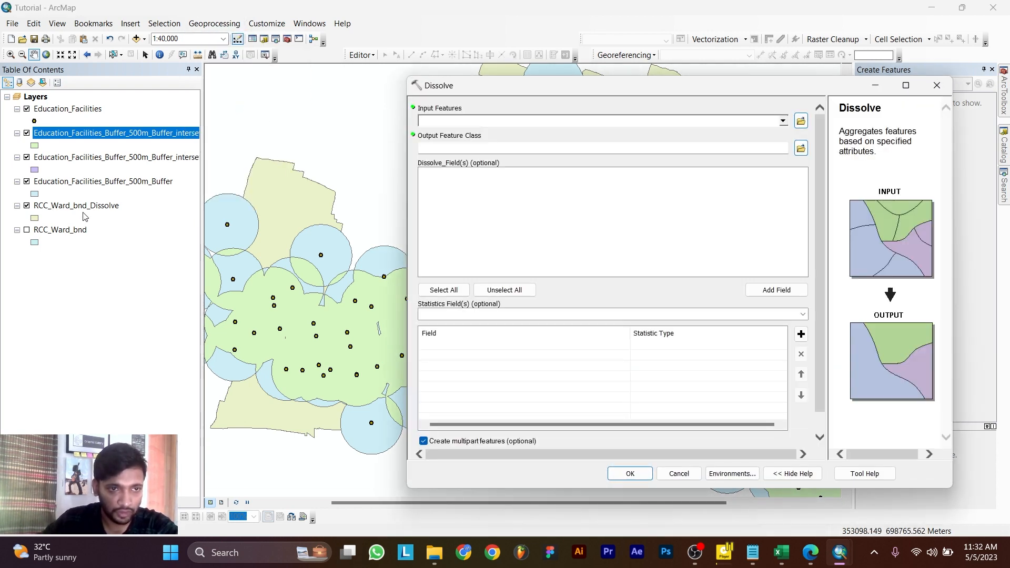
pyautogui.moveTo(103, 184); pyautogui.dragTo(467, 121)
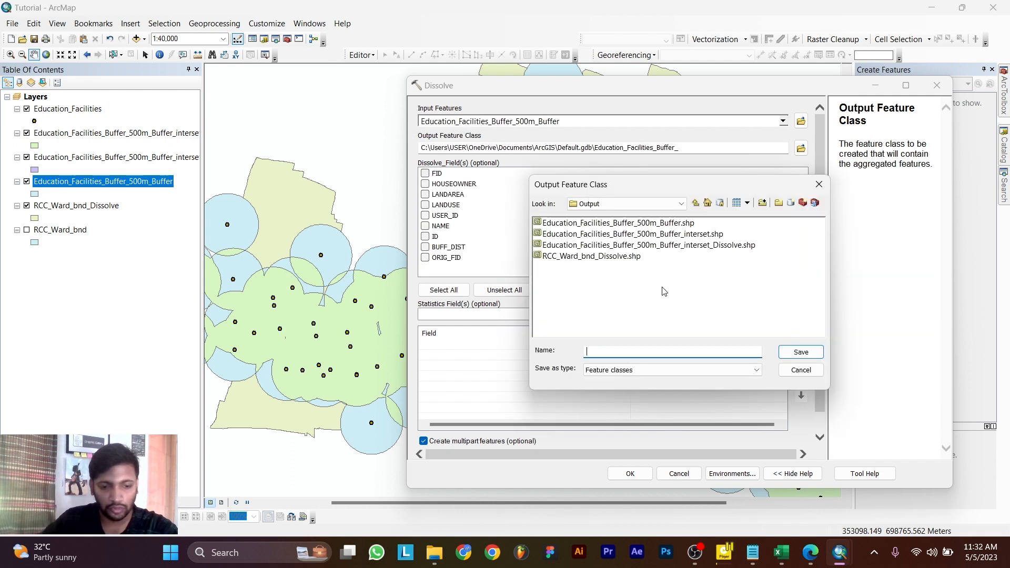
pyautogui.write('Education_Facilities_Buffer_500m_Buffer_Dissolve')
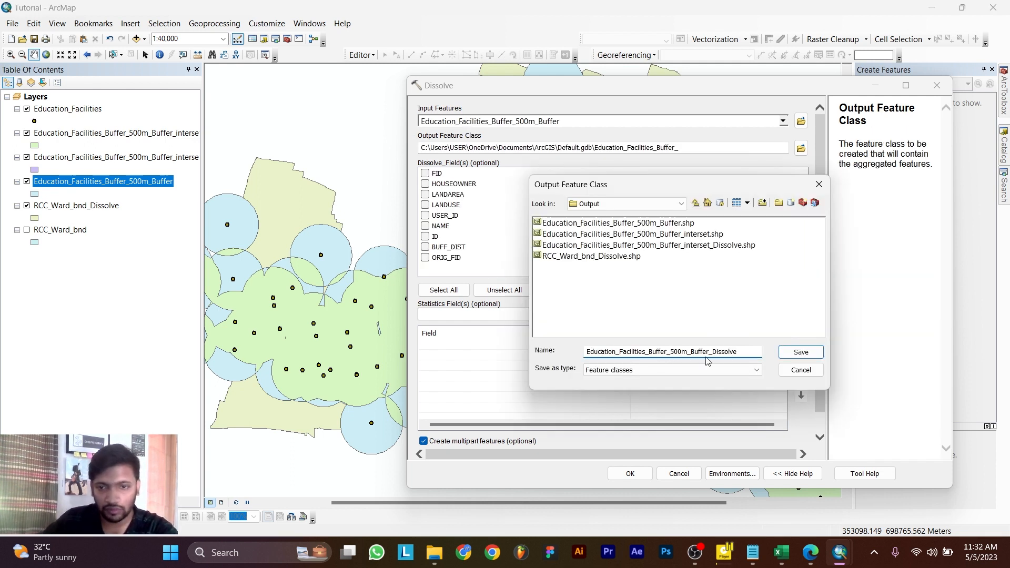
pyautogui.click(801, 353)
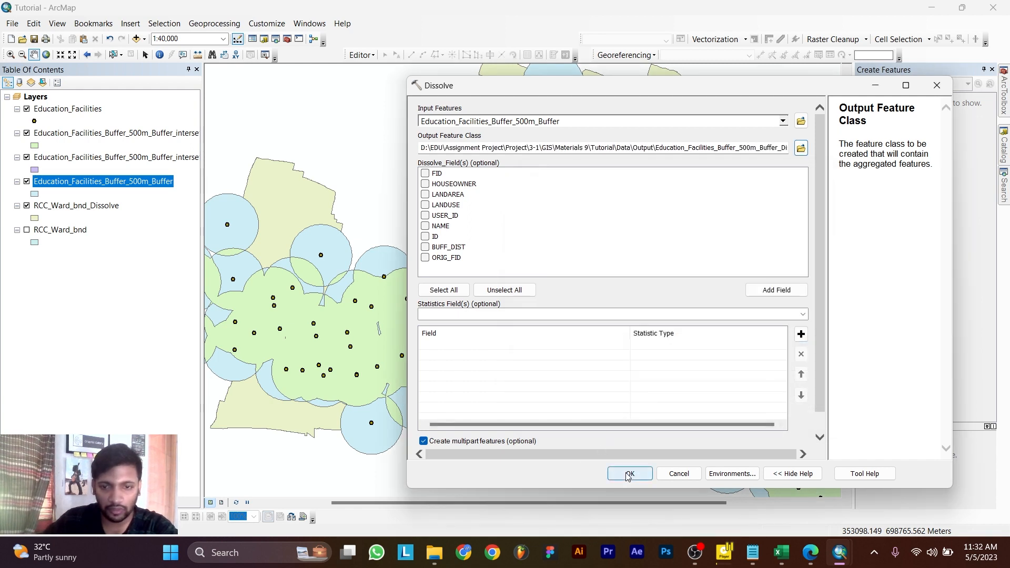
pyautogui.click(629, 474)
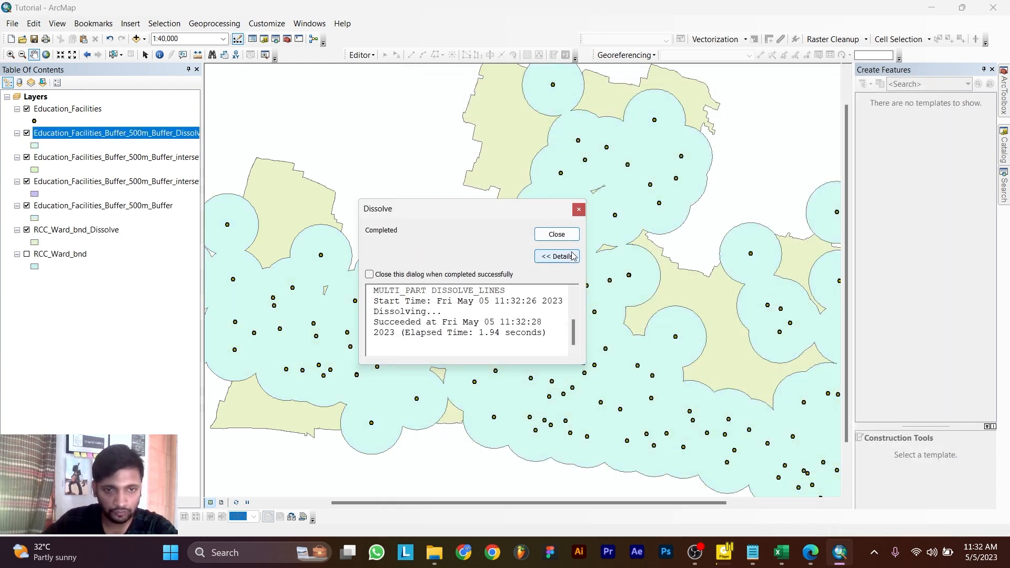
pyautogui.click(578, 210)
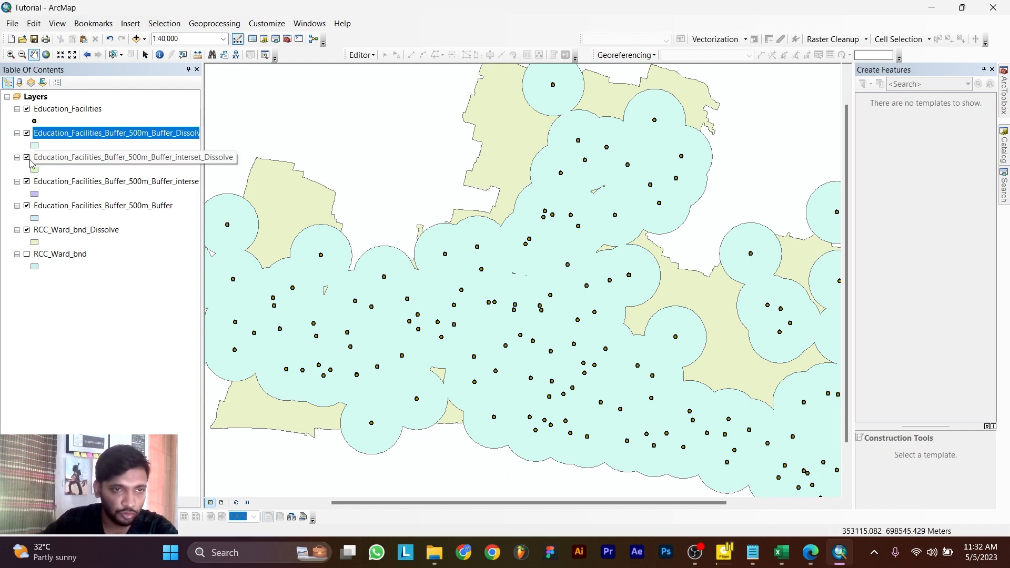
# Step: Show only Education_Facilities and the two dissolved buffer layers, with the dissolved intersect layer placed above the dissolved full buffer
pyautogui.click(27, 182)
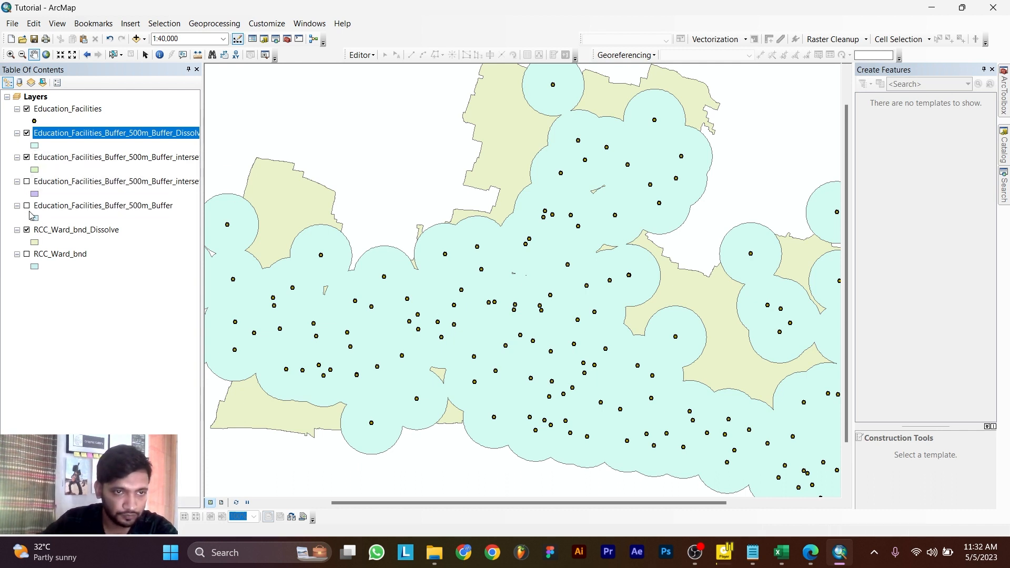
pyautogui.click(27, 229)
pyautogui.click(26, 157)
pyautogui.moveTo(79, 157); pyautogui.dragTo(79, 132)
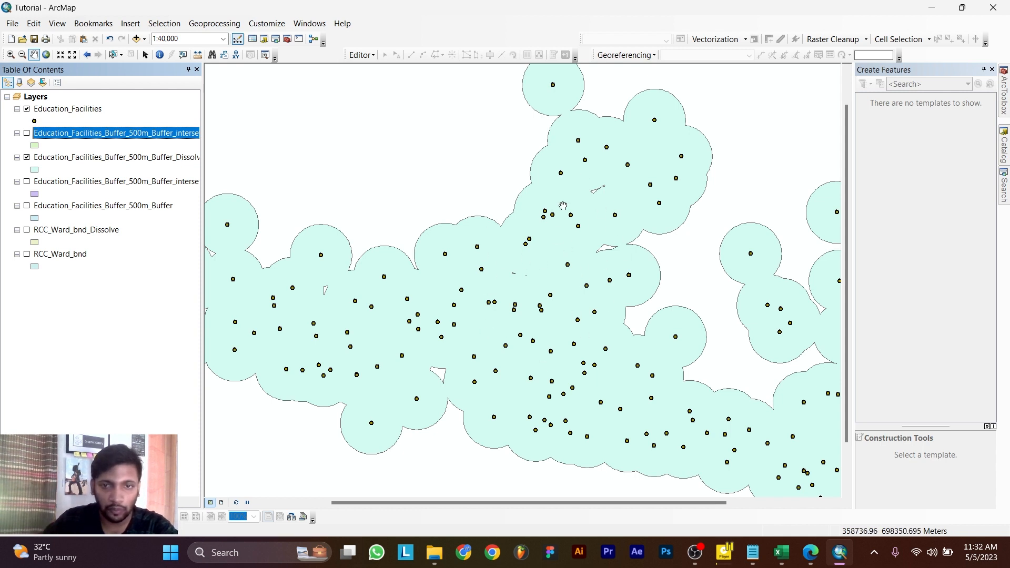
pyautogui.click(27, 134)
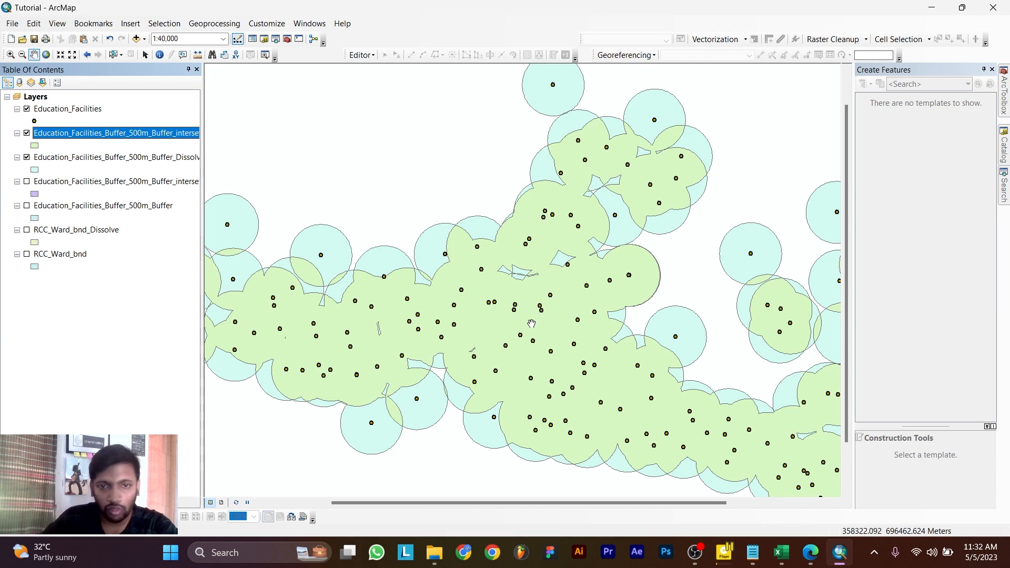
pyautogui.scroll(-1, 509, 337)
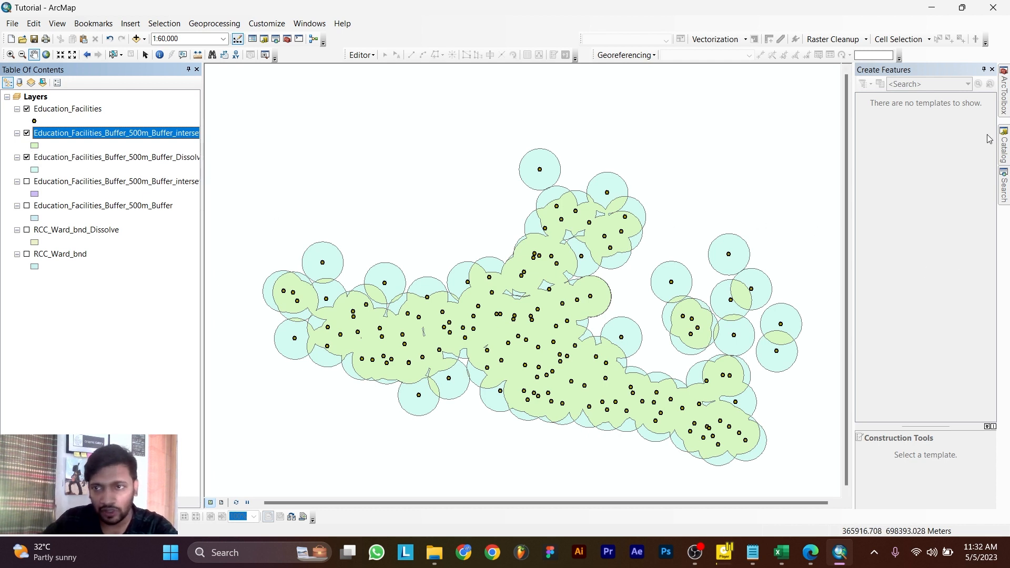
# Step: Set up an Identity overlay with Education_Facilities_Buffer_500m_Buffer_Dissolve as input features and Education_Facilities_Buffer_500m_Buffer_interset_Dissolve as identity features
pyautogui.click(1005, 95)
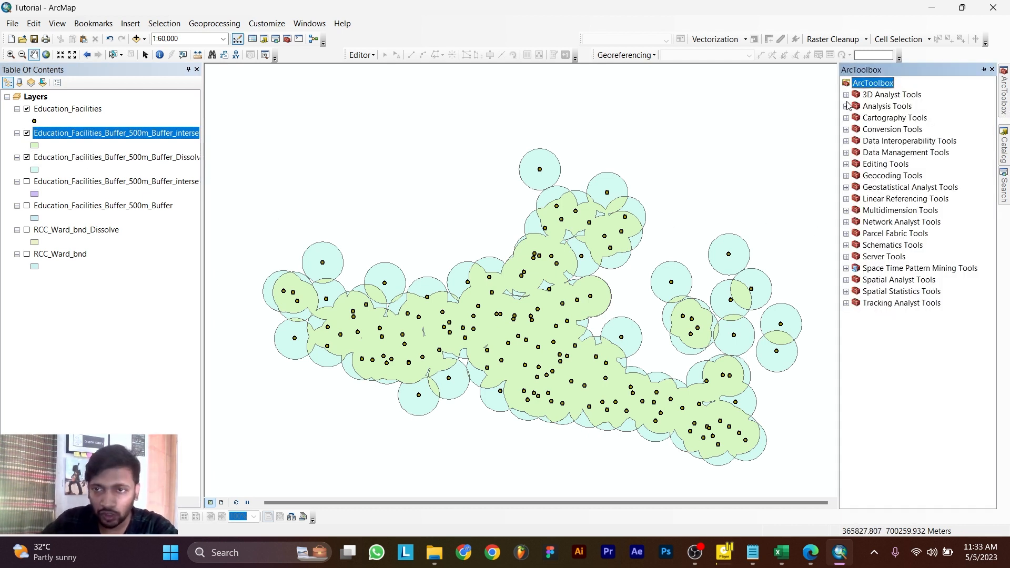
pyautogui.click(852, 105)
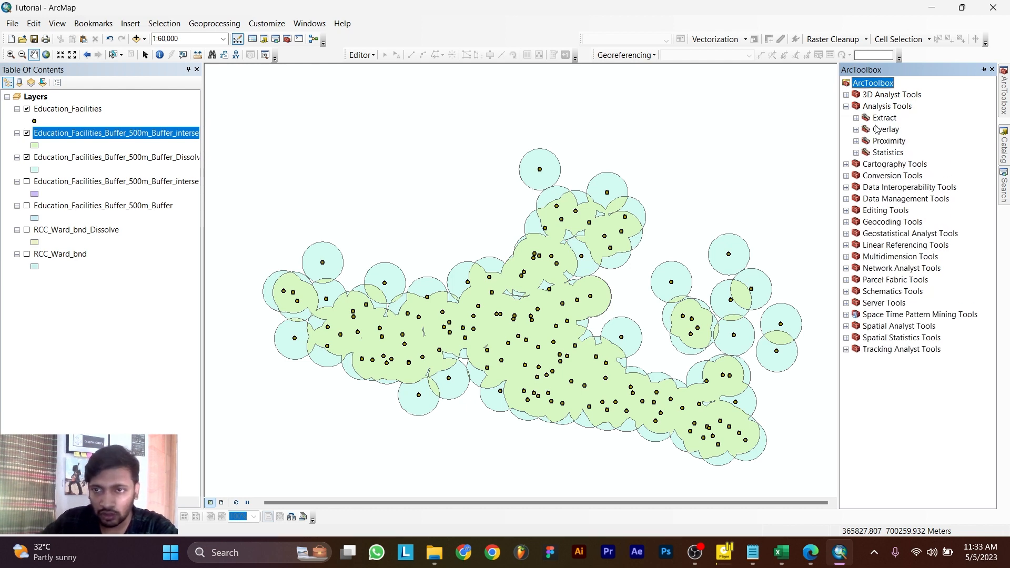
pyautogui.click(857, 129)
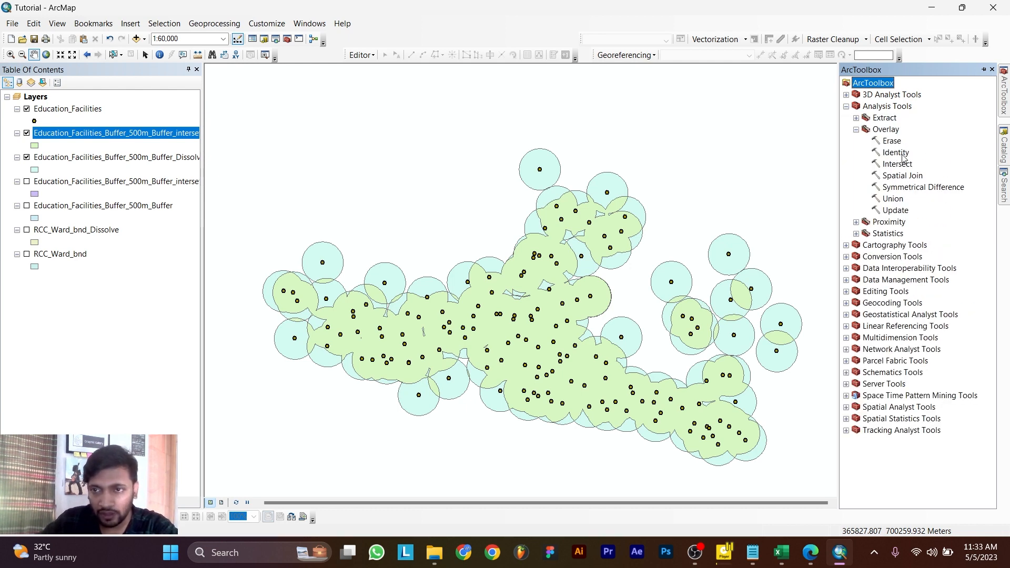
pyautogui.doubleClick(899, 154)
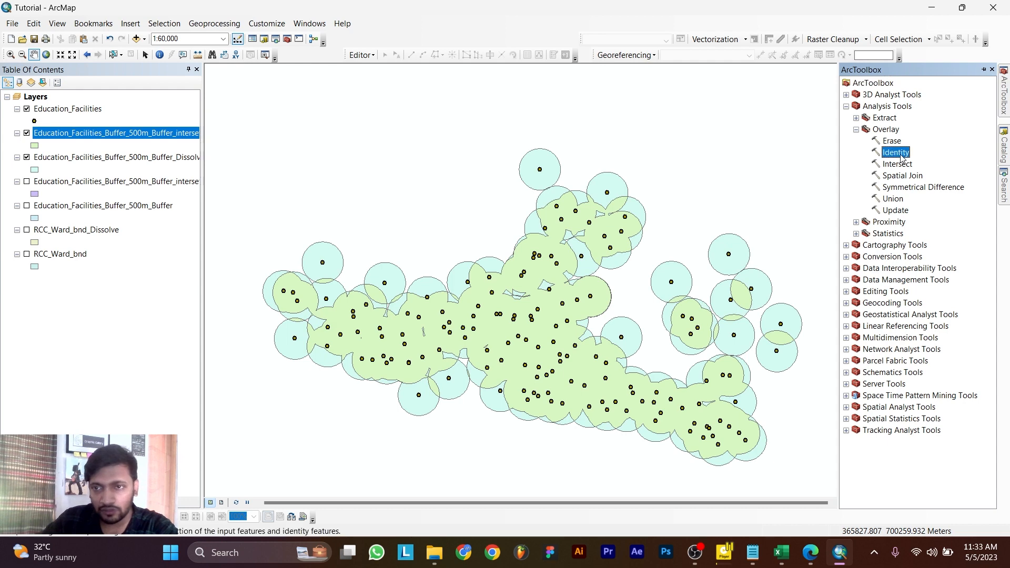
pyautogui.moveTo(494, 87); pyautogui.dragTo(586, 95)
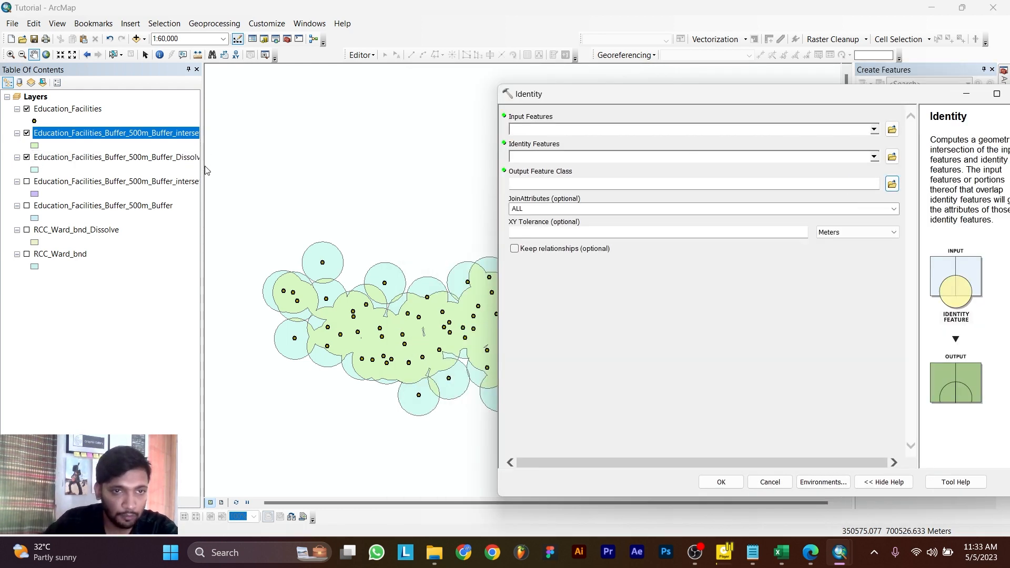
pyautogui.moveTo(82, 164); pyautogui.dragTo(532, 131)
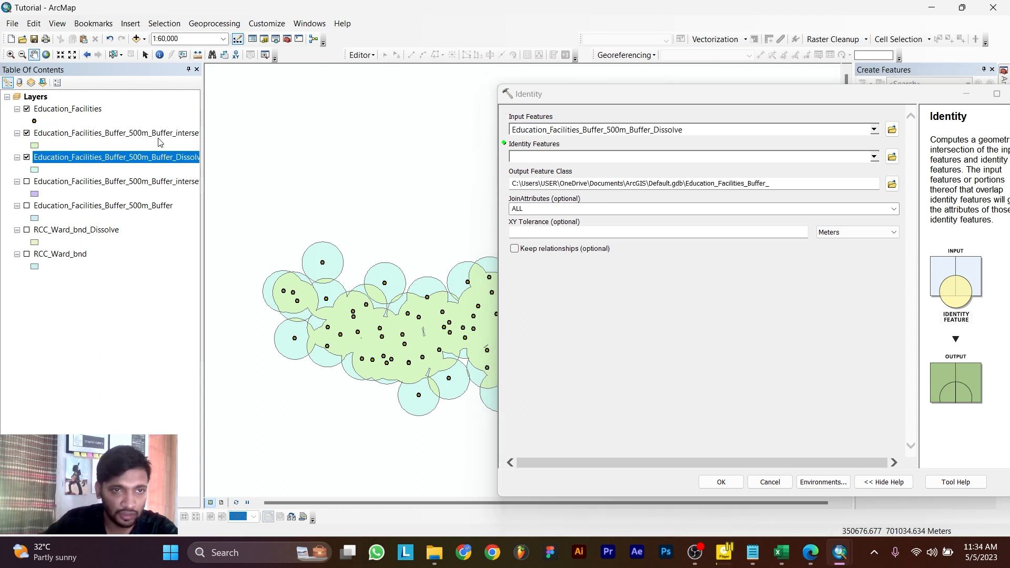
pyautogui.moveTo(86, 133); pyautogui.dragTo(598, 158)
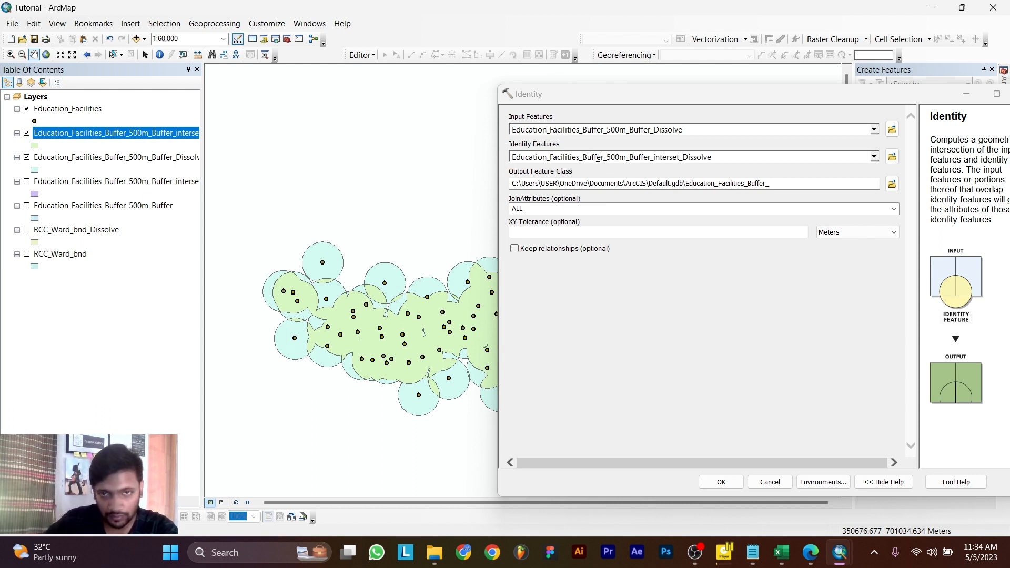
# Step: Set the Identity output to Identity1 in the Output folder and run the overlay
pyautogui.click(779, 185)
pyautogui.click(893, 183)
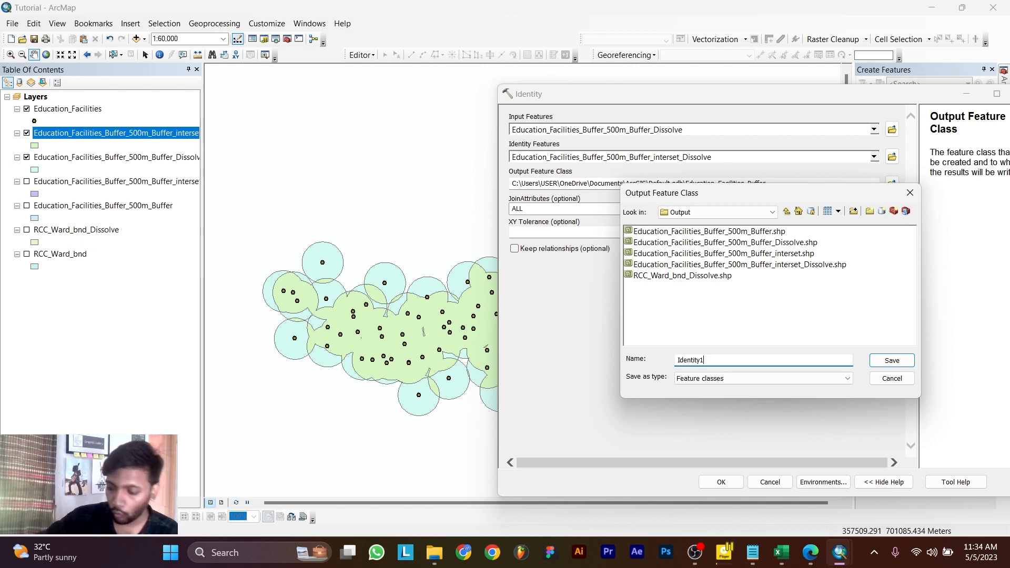
pyautogui.press('Return')
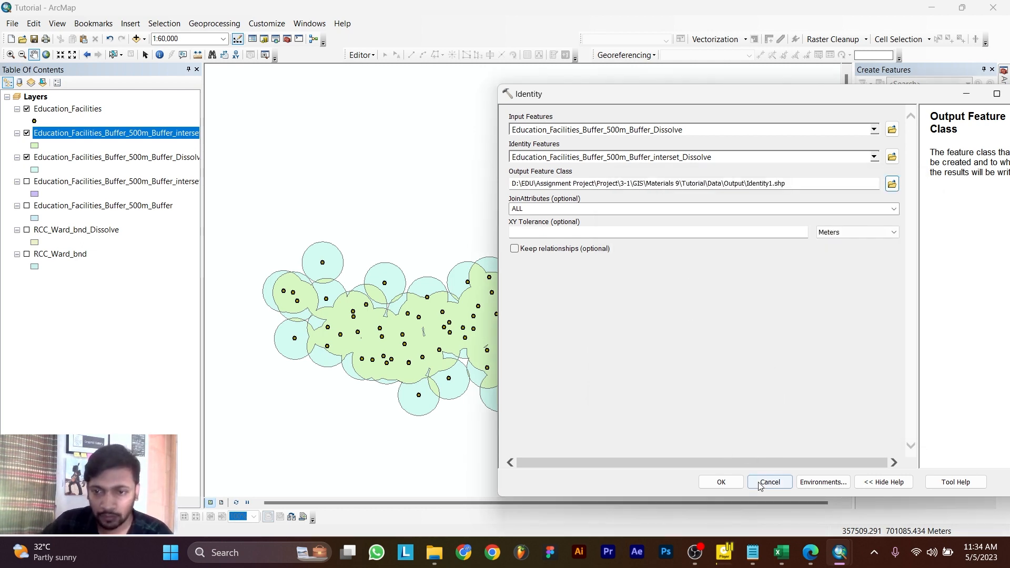
pyautogui.click(719, 482)
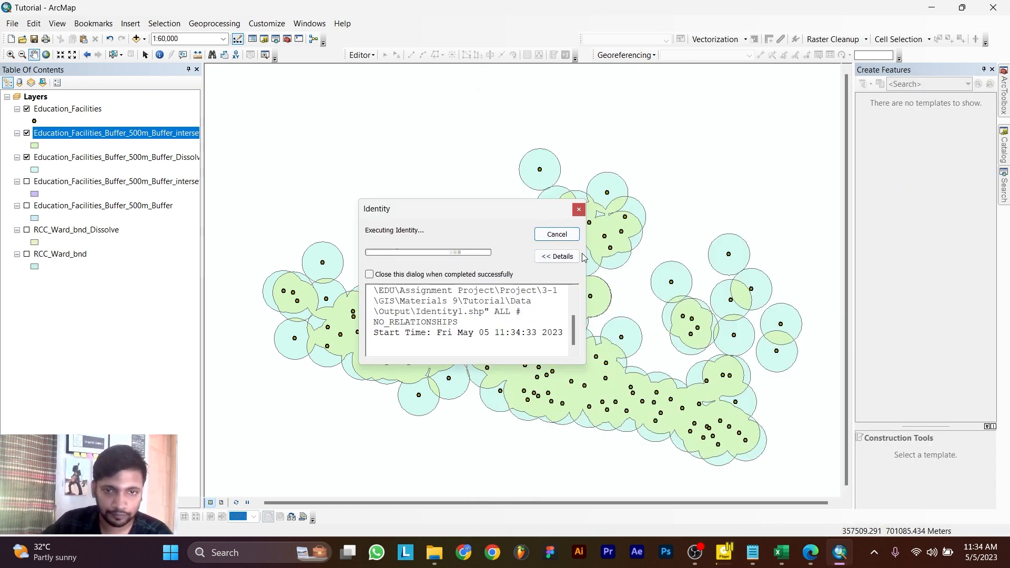
pyautogui.click(579, 209)
# Step: Hide the dissolved intersect layer and the dissolved full buffer layer so only Education_Facilities and Identity1 are displayed
pyautogui.click(26, 157)
pyautogui.click(26, 181)
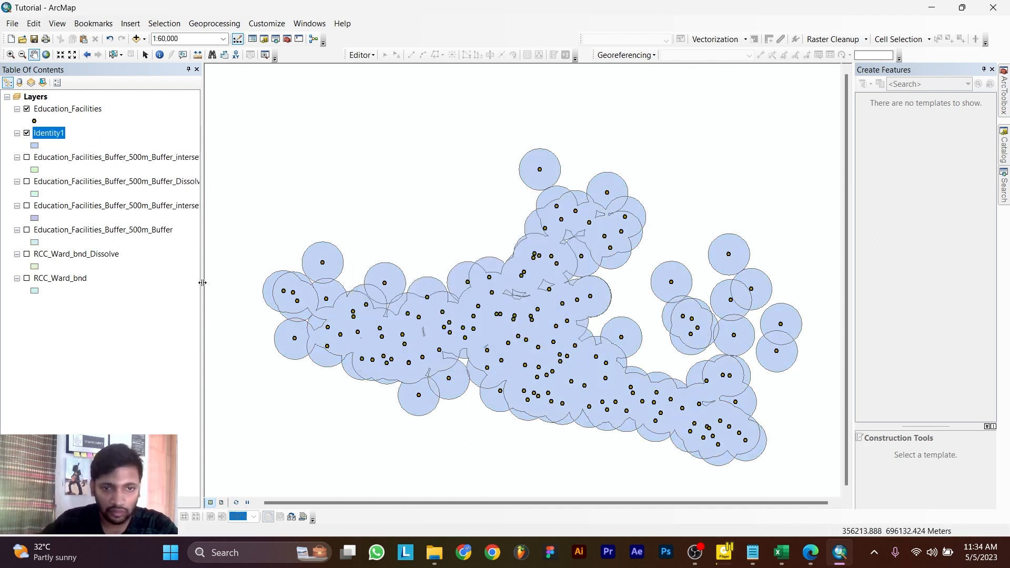
pyautogui.scroll(2, 521, 257)
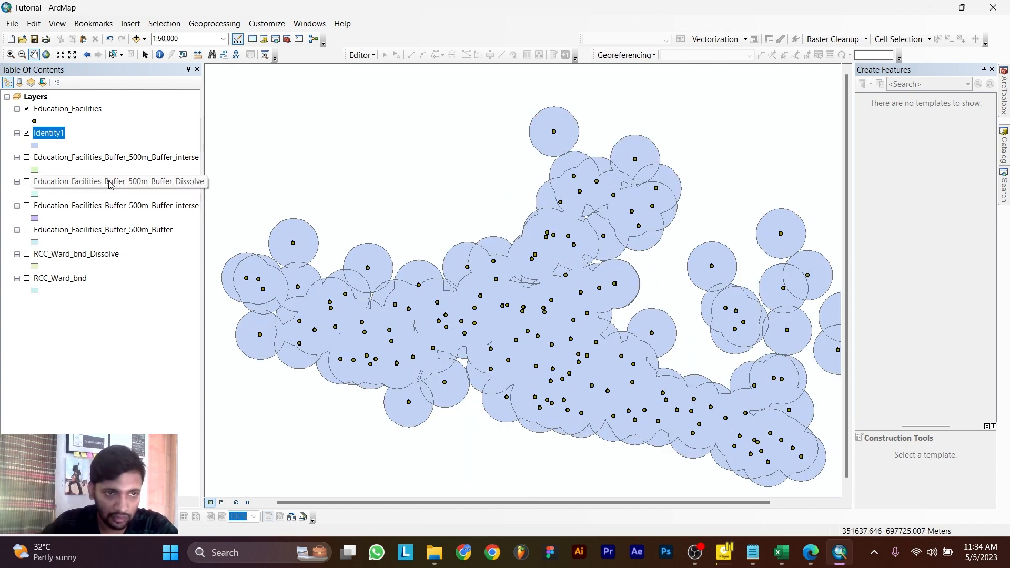
# Step: Symbolize Identity1 by unique values of the FID_Educ_1 field, adding all values
pyautogui.click(48, 135)
pyautogui.rightClick(65, 136)
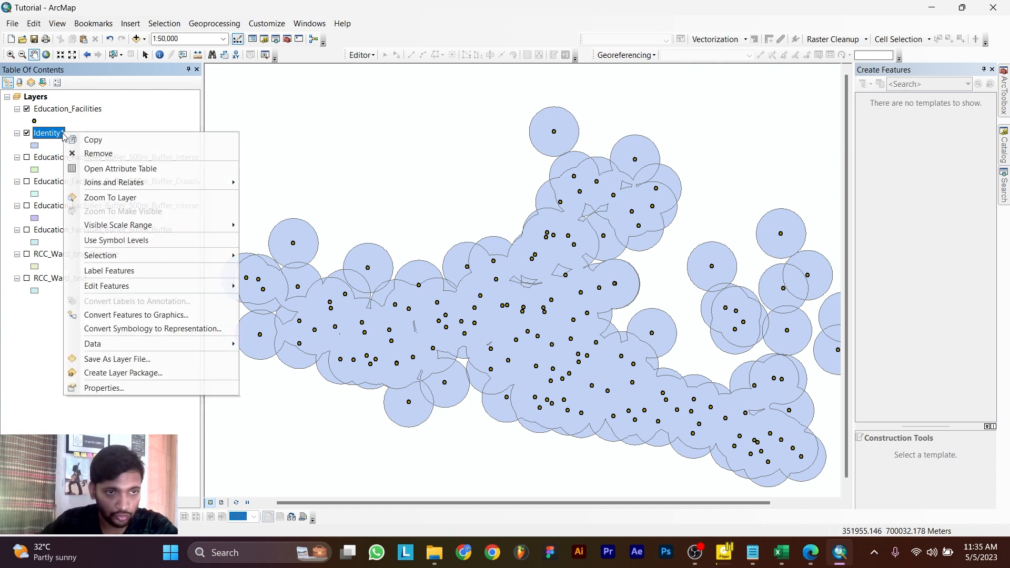
pyautogui.click(96, 389)
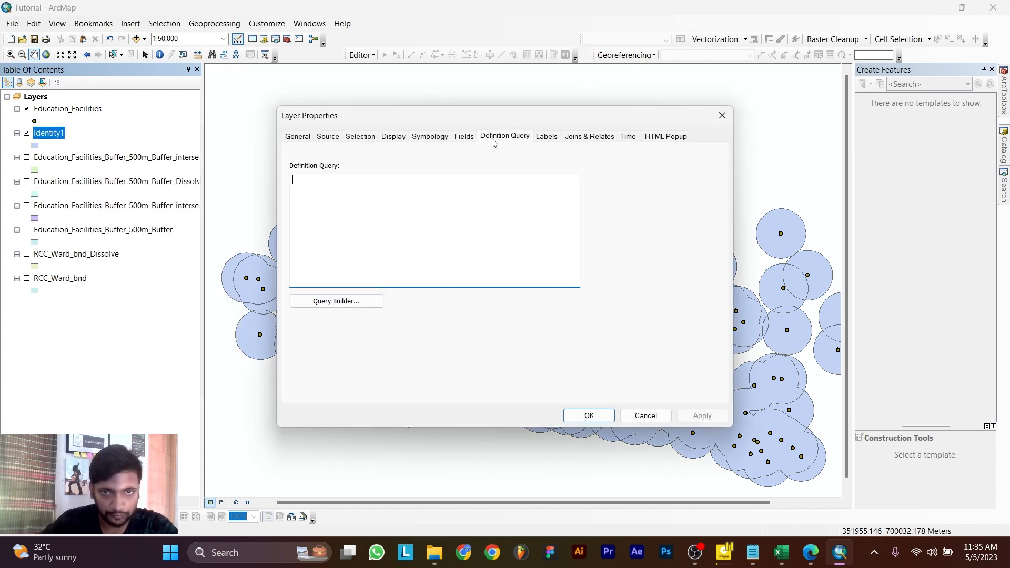
pyautogui.click(430, 137)
pyautogui.click(305, 178)
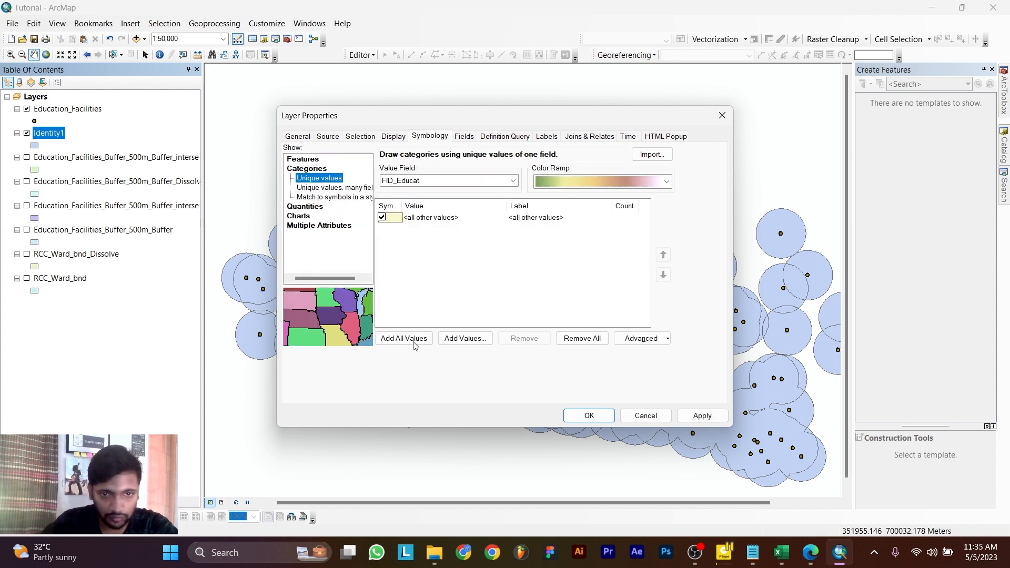
pyautogui.click(433, 185)
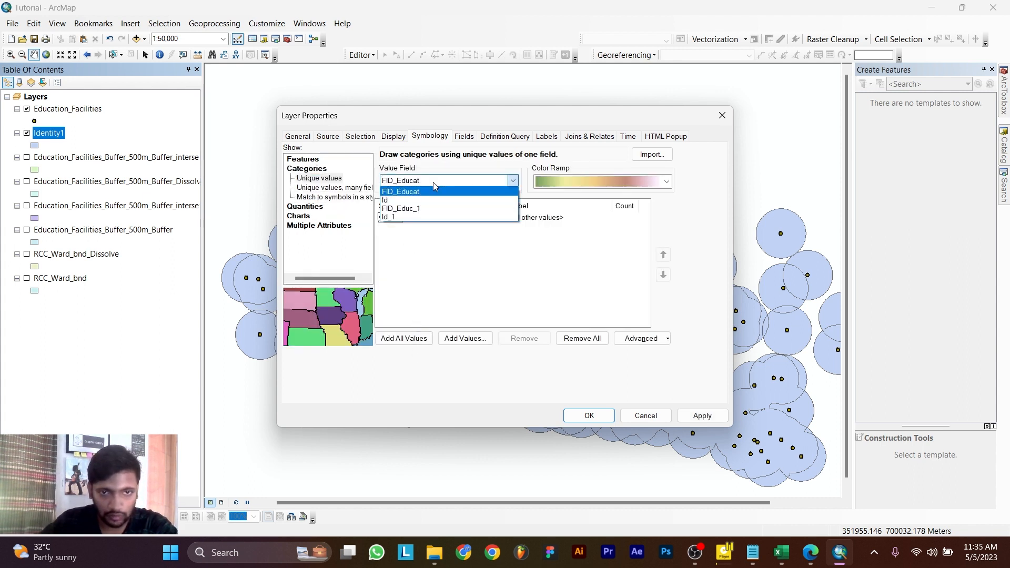
pyautogui.click(420, 209)
pyautogui.click(403, 338)
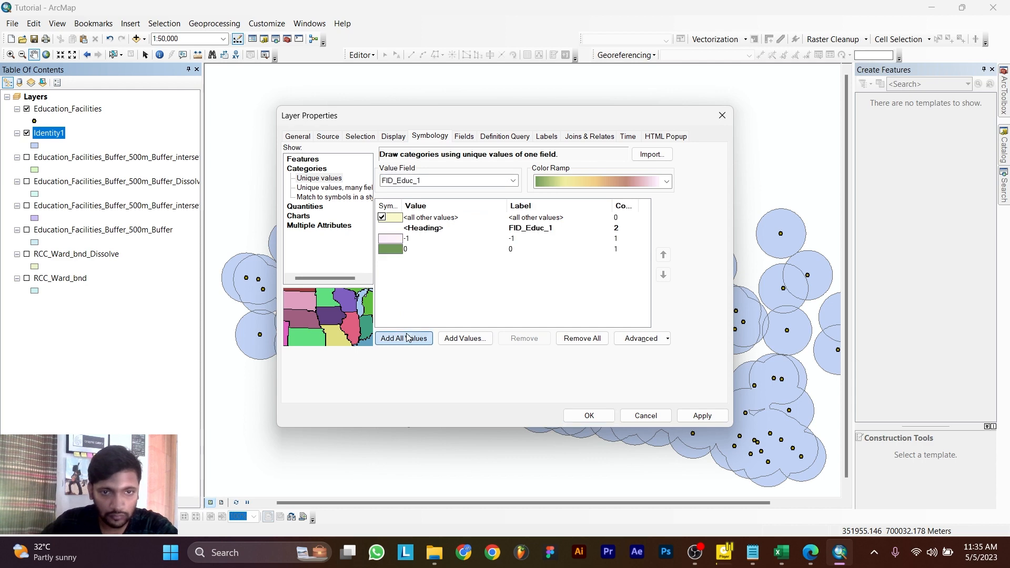
pyautogui.click(702, 415)
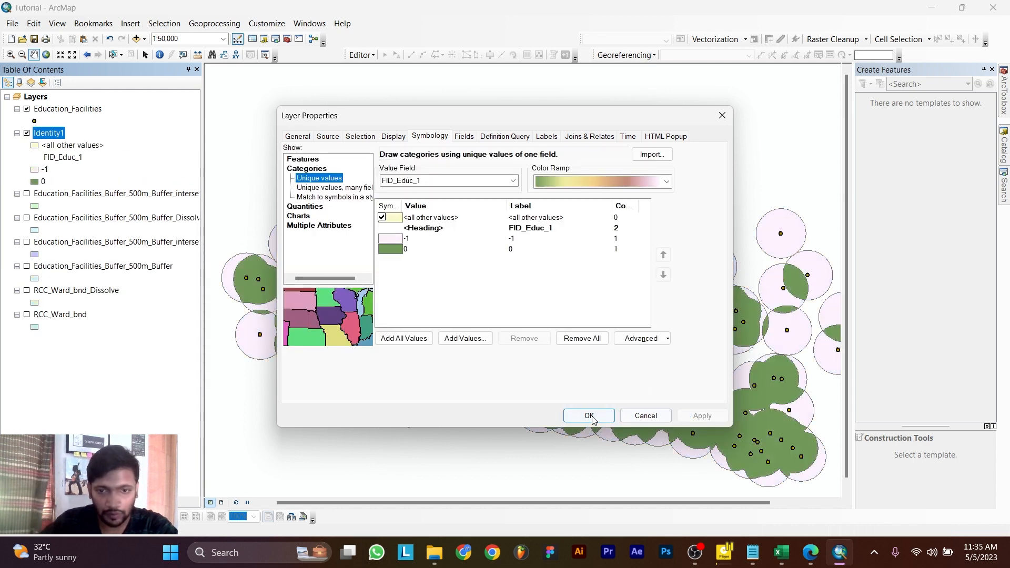
pyautogui.click(588, 416)
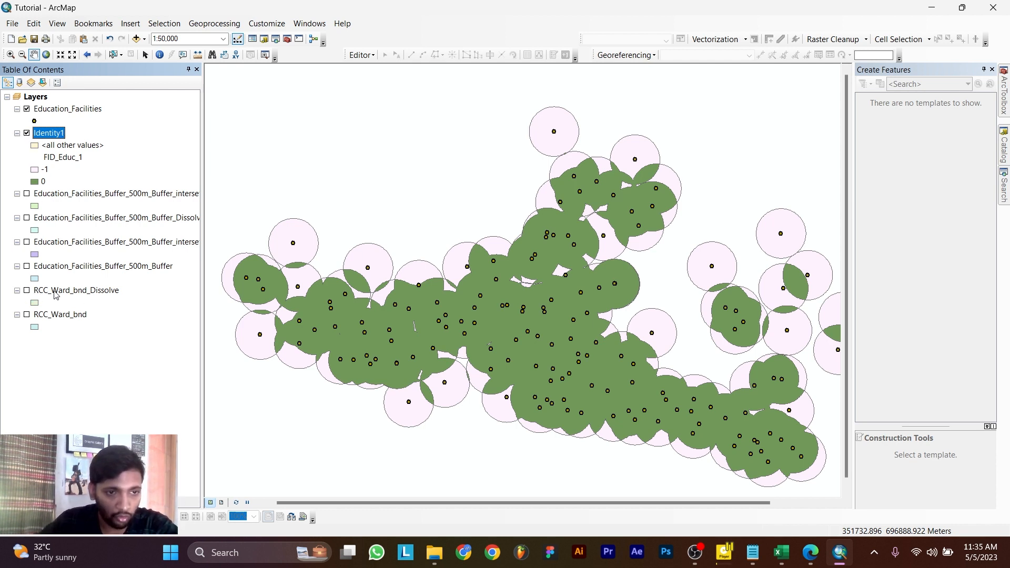
# Step: Show RCC_Ward_bnd_Dissolve and set up an Identity overlay with it as input features and Identity1 as identity features
pyautogui.click(27, 291)
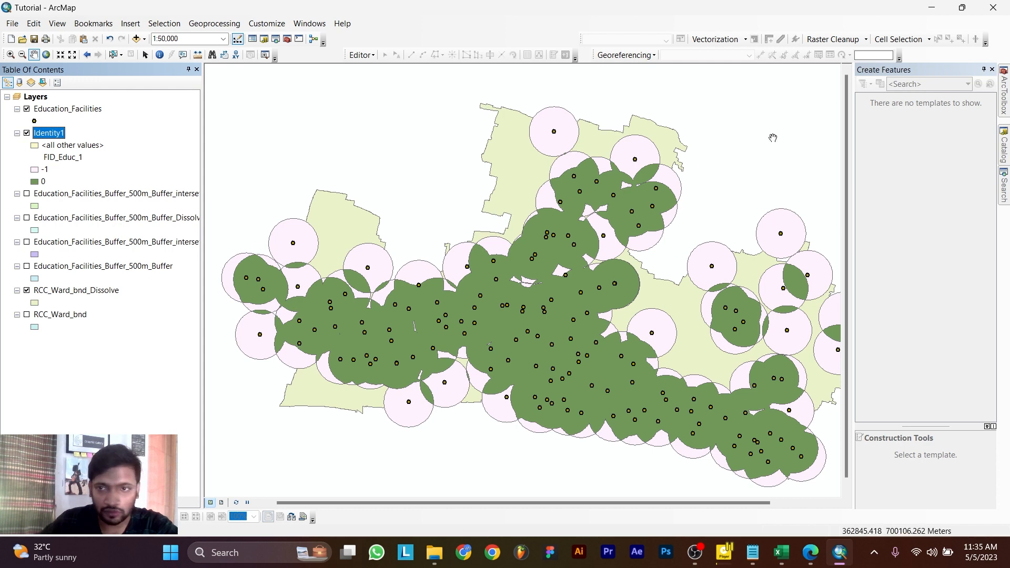
pyautogui.click(1005, 92)
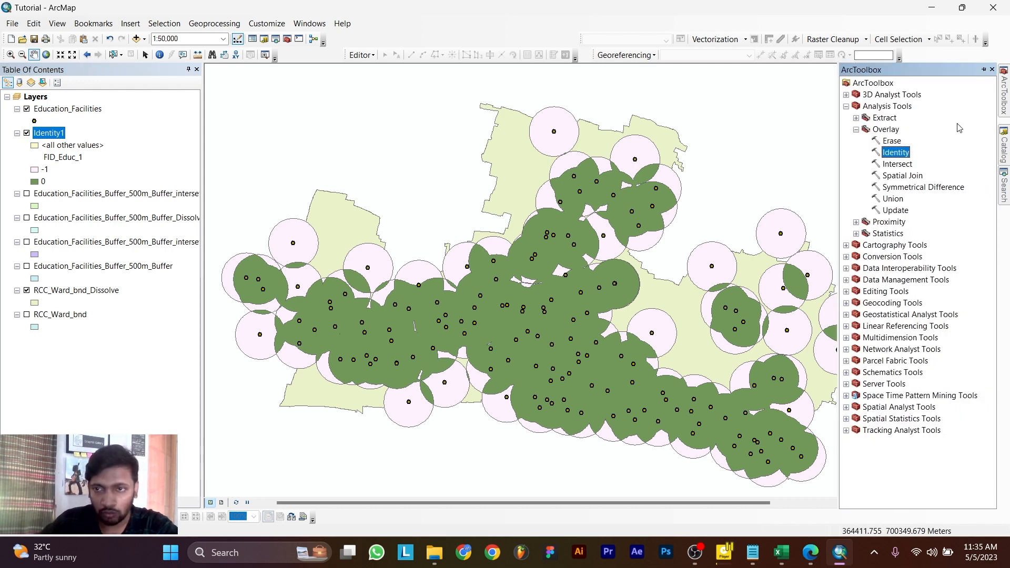
pyautogui.doubleClick(904, 153)
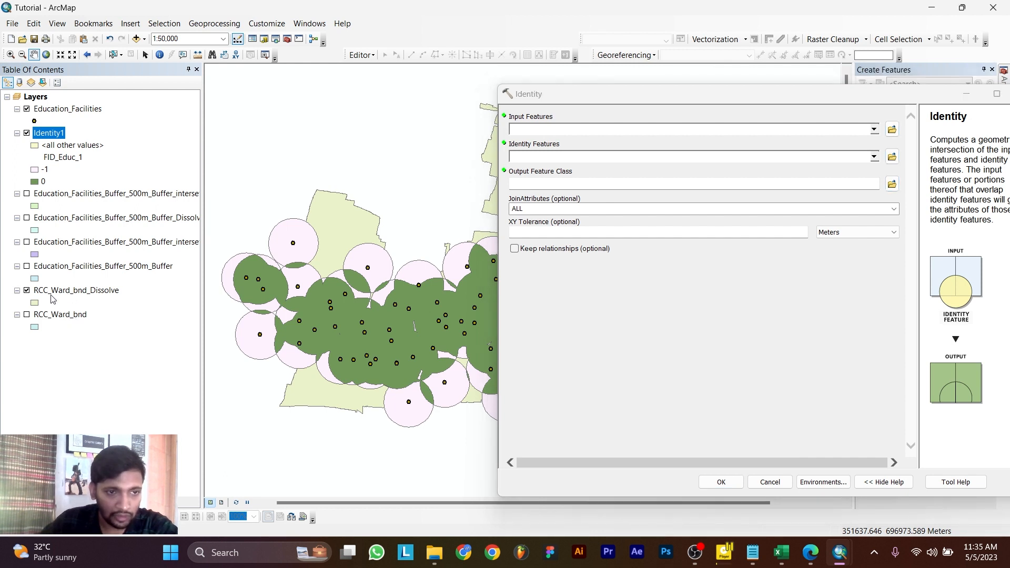
pyautogui.moveTo(60, 296); pyautogui.dragTo(554, 132)
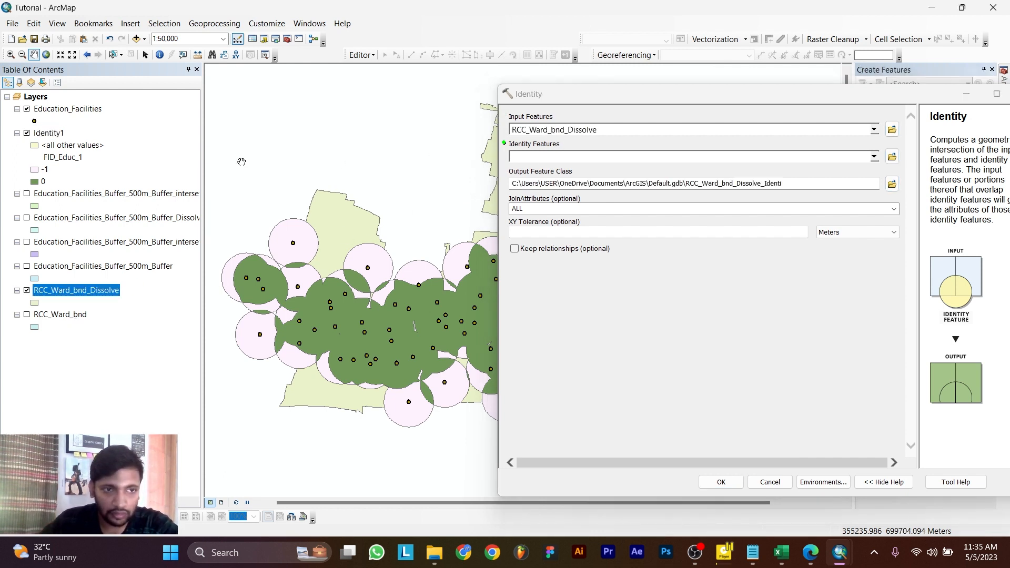
pyautogui.moveTo(58, 136); pyautogui.dragTo(562, 155)
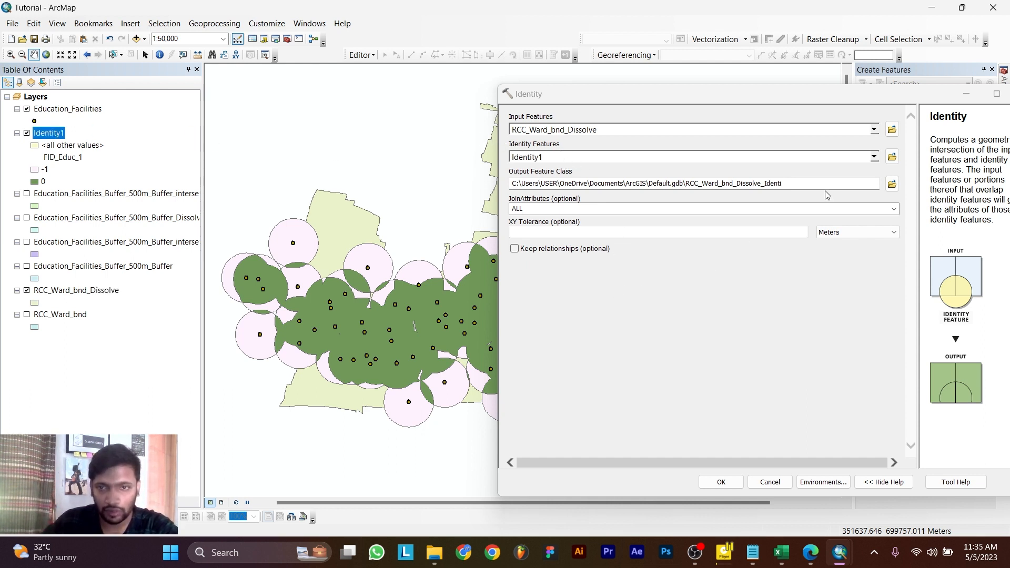
# Step: Set the Identity output to Identity2.shp in the Output folder and run the overlay
pyautogui.click(893, 184)
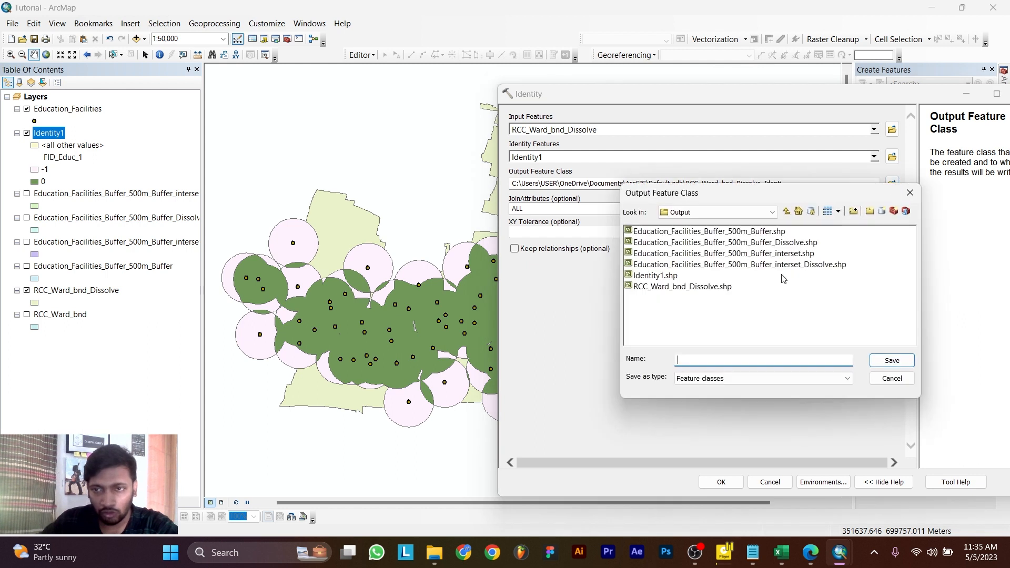
pyautogui.click(657, 276)
pyautogui.click(701, 362)
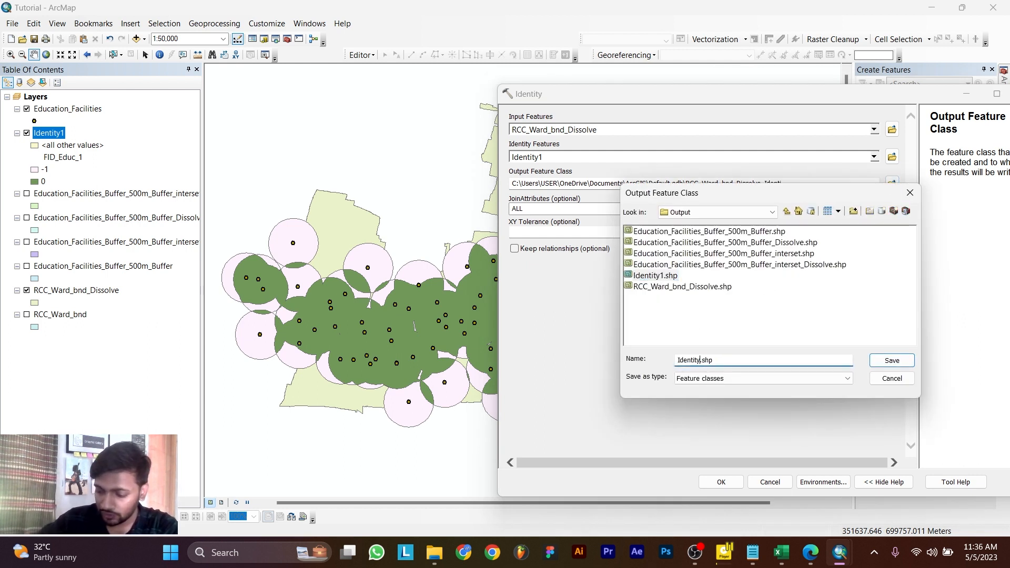
pyautogui.write('2')
pyautogui.click(892, 361)
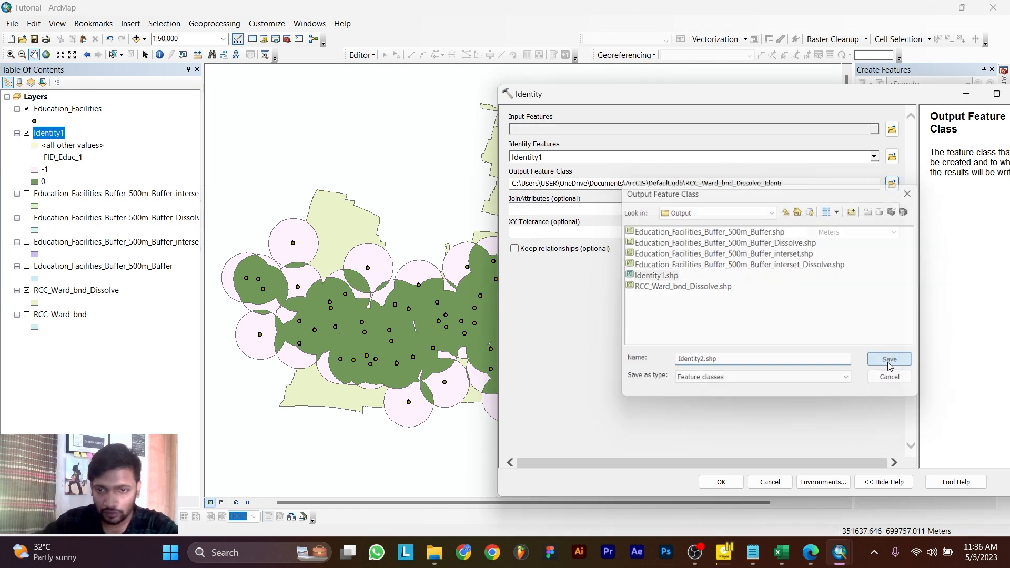
pyautogui.click(722, 482)
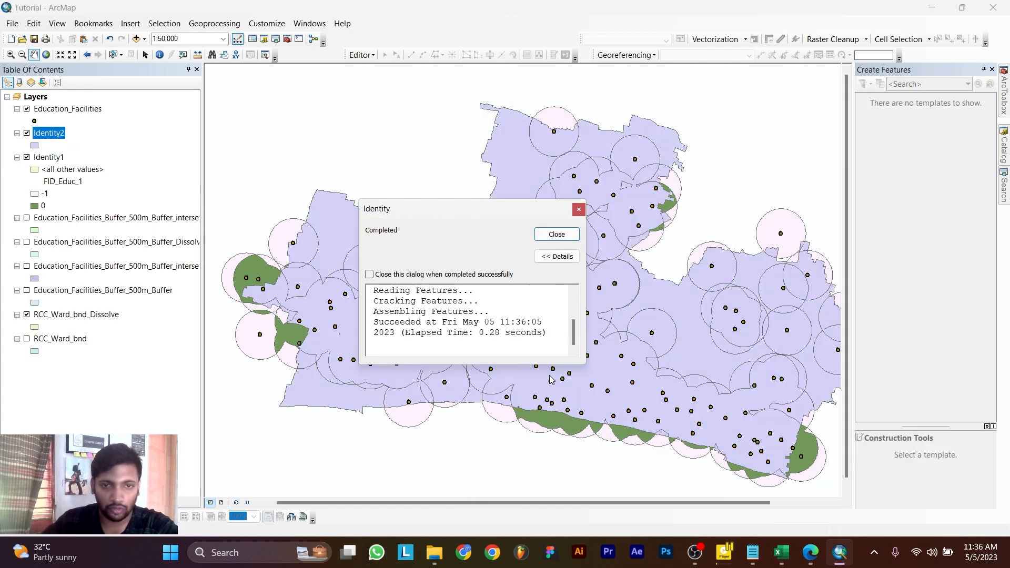
# Step: Close the finished Identity run and hide the Identity1 layer beneath Identity2
pyautogui.click(27, 157)
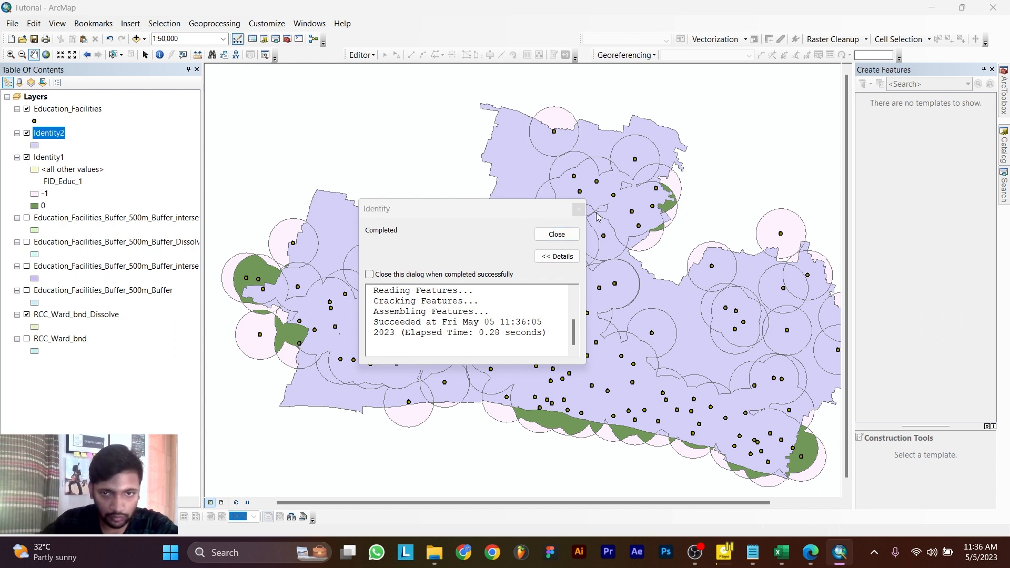
pyautogui.click(579, 210)
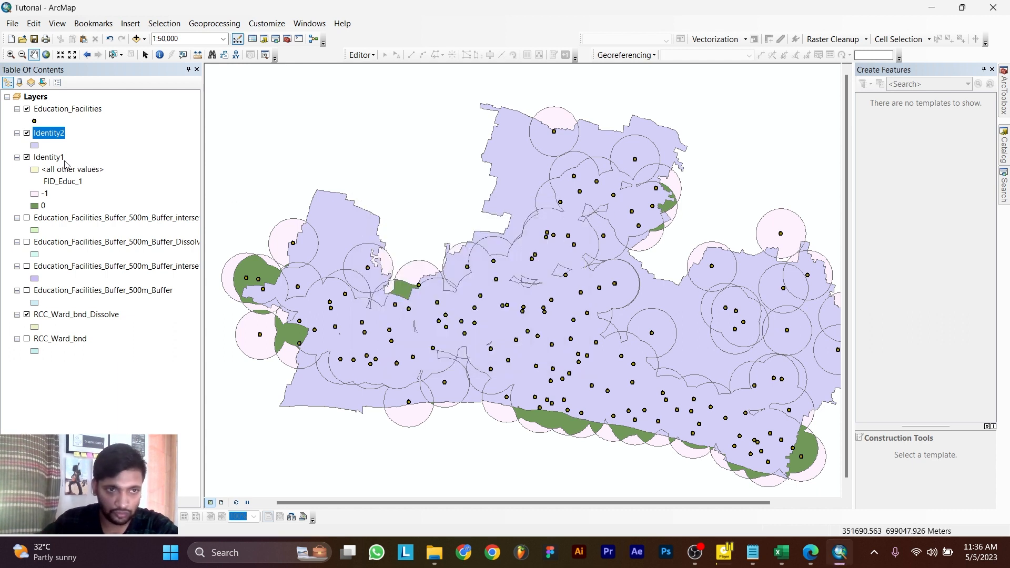
pyautogui.click(27, 158)
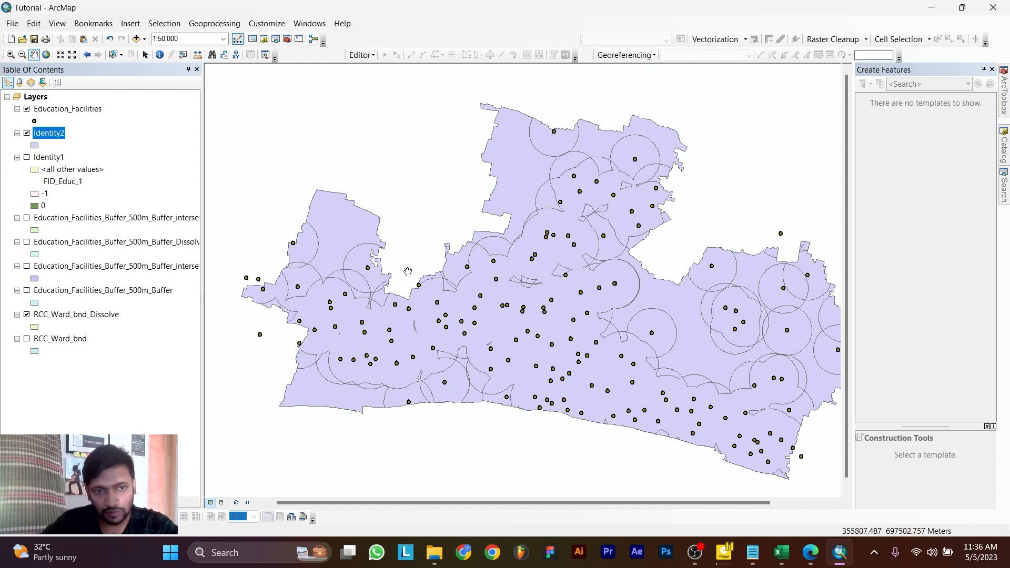
pyautogui.moveTo(560, 191); pyautogui.dragTo(560, 203)
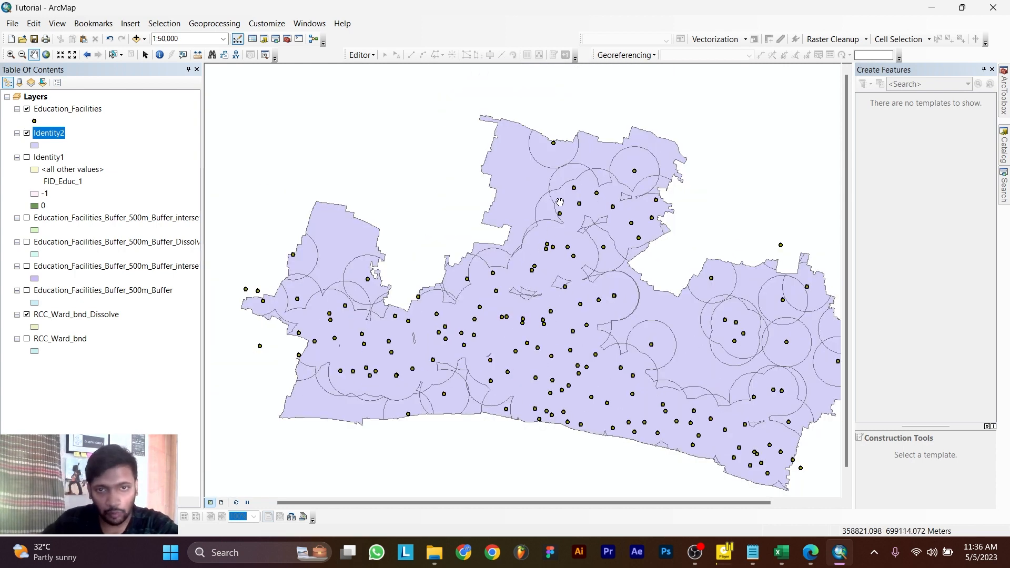
# Step: Symbolize Identity2 by unique values of the FID_Identi field, adding all values
pyautogui.rightClick(45, 138)
pyautogui.click(95, 389)
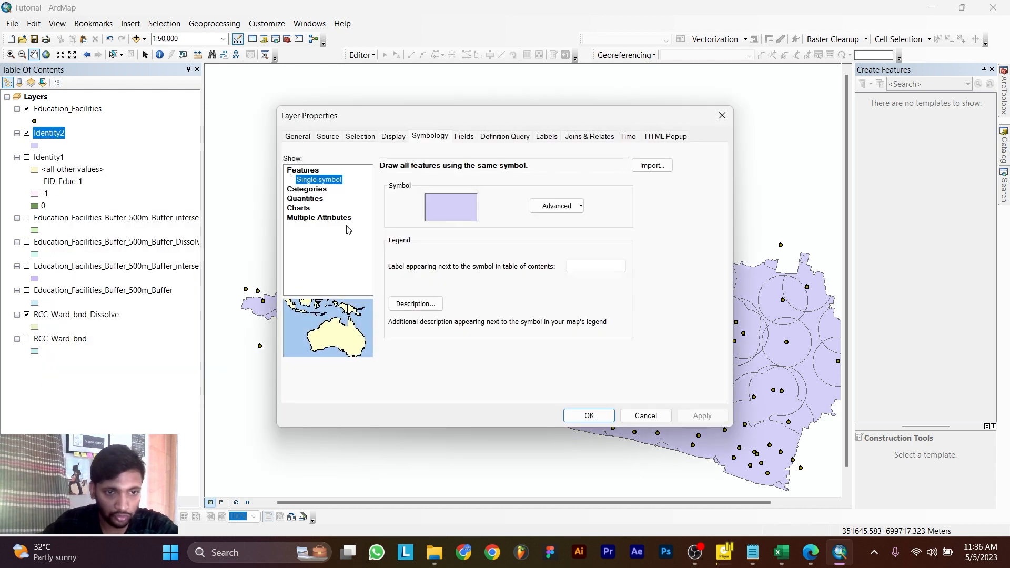
pyautogui.click(310, 189)
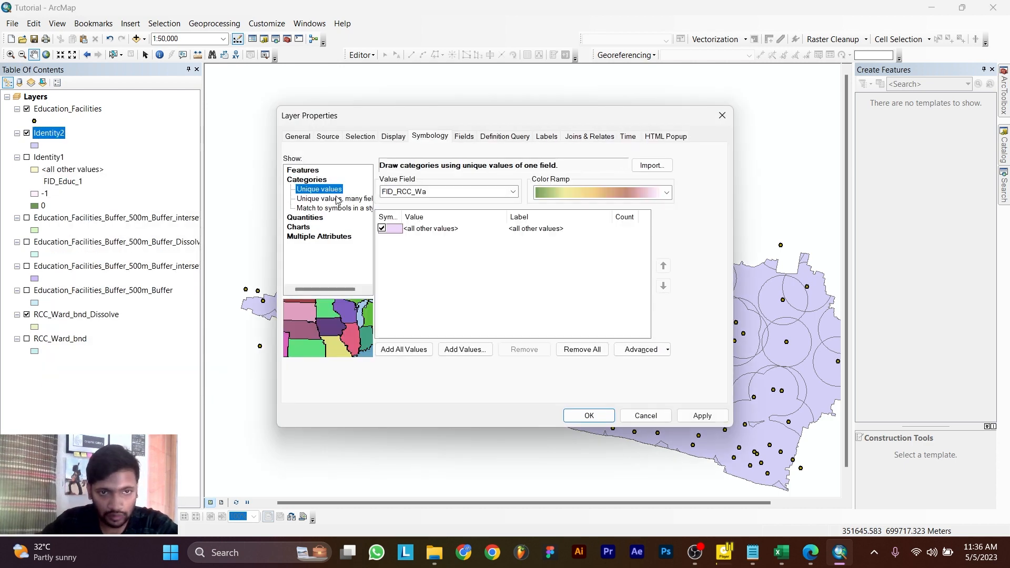
pyautogui.click(441, 192)
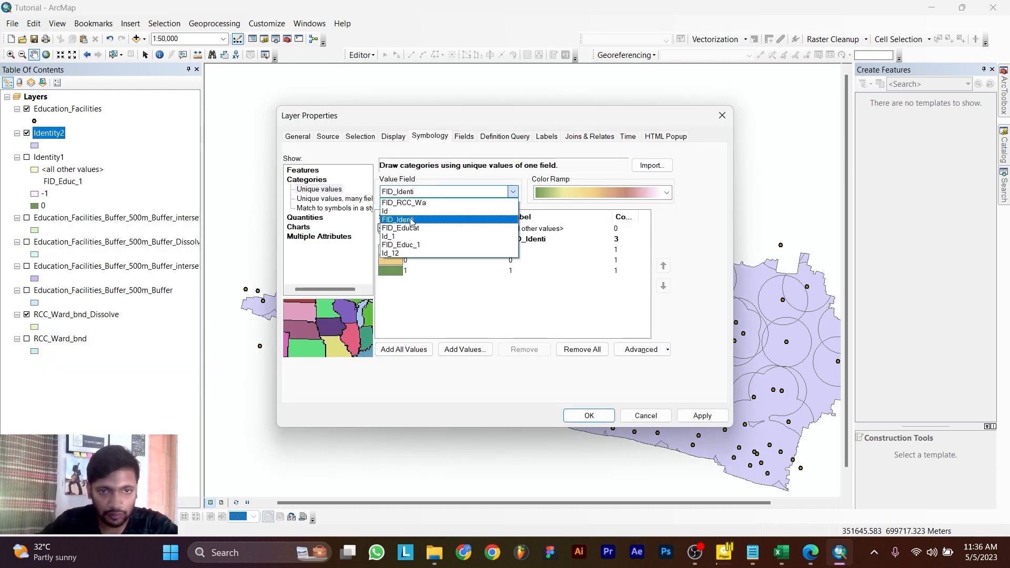
pyautogui.click(399, 220)
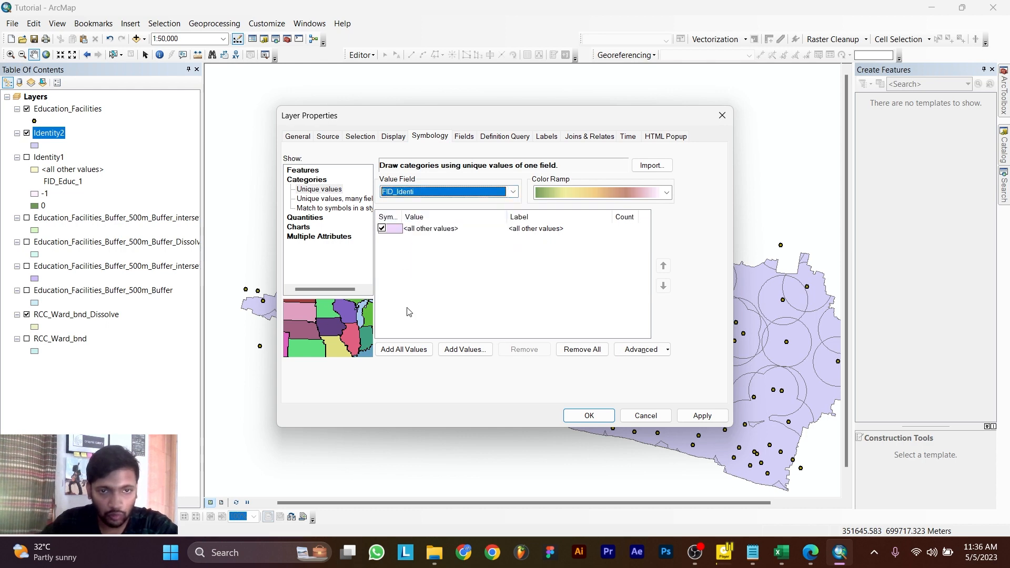
pyautogui.click(404, 349)
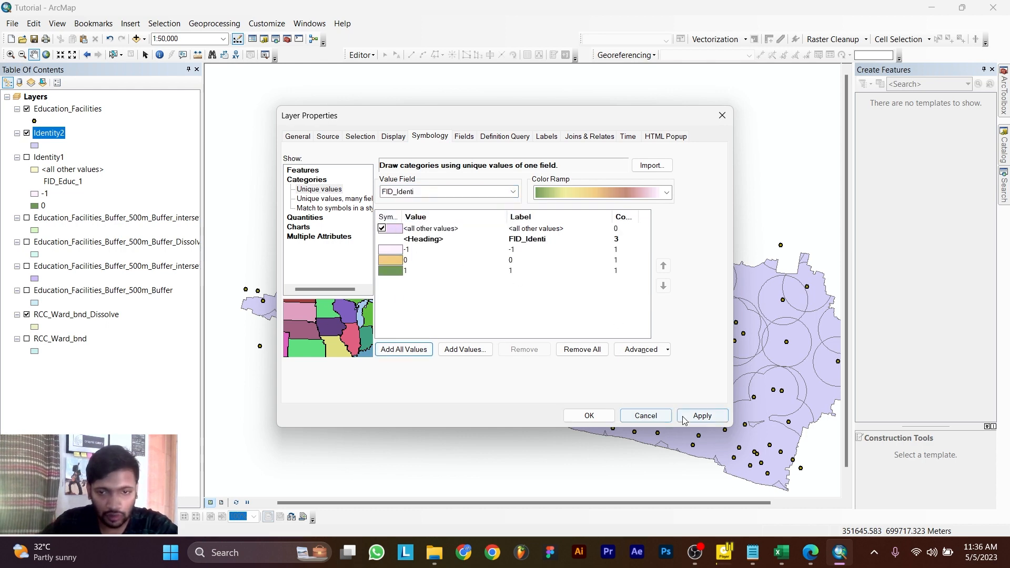
pyautogui.click(701, 416)
pyautogui.click(582, 416)
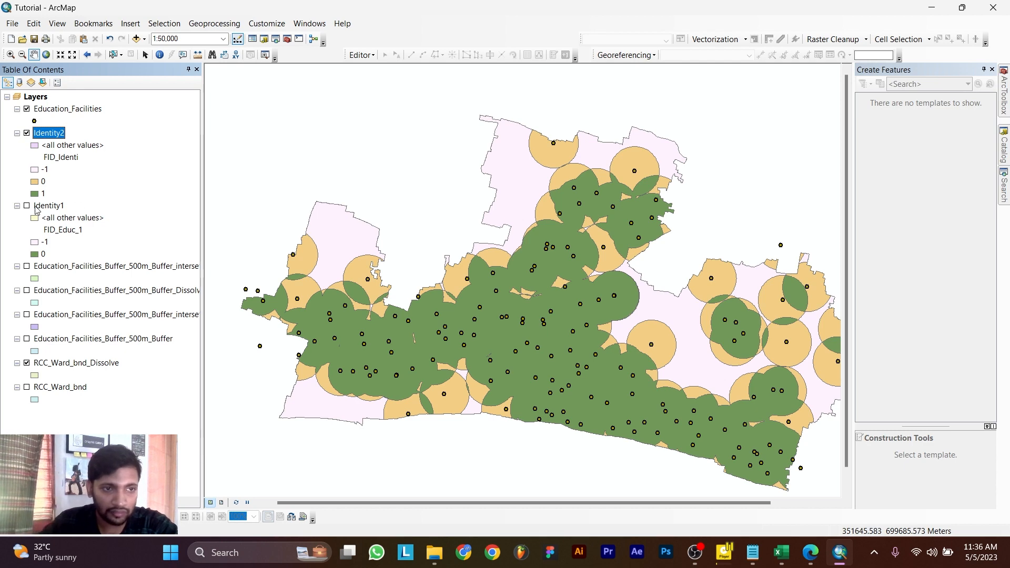
# Step: Open the Identity2 attribute table and add a Text field named Status
pyautogui.rightClick(53, 138)
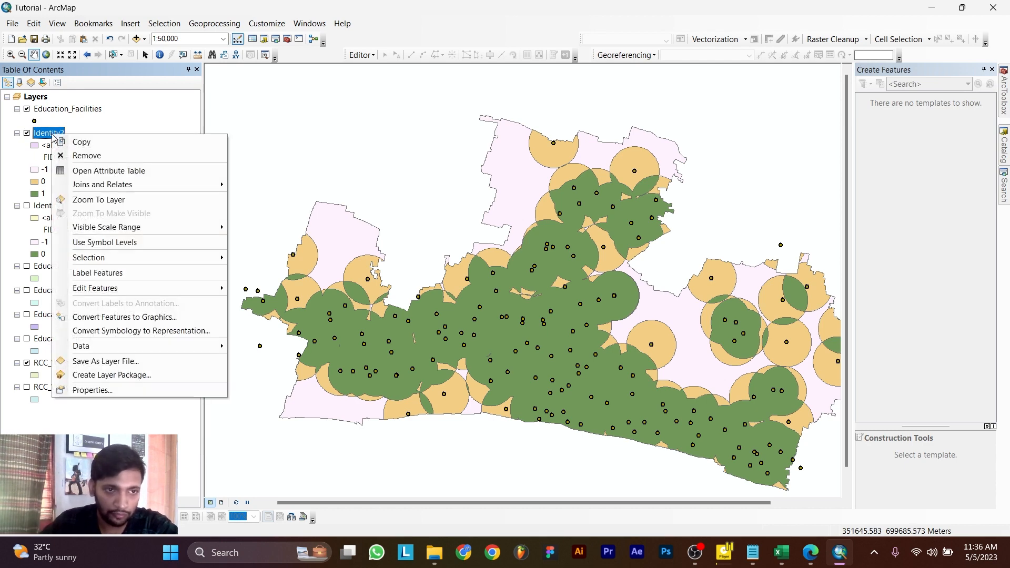
pyautogui.click(93, 168)
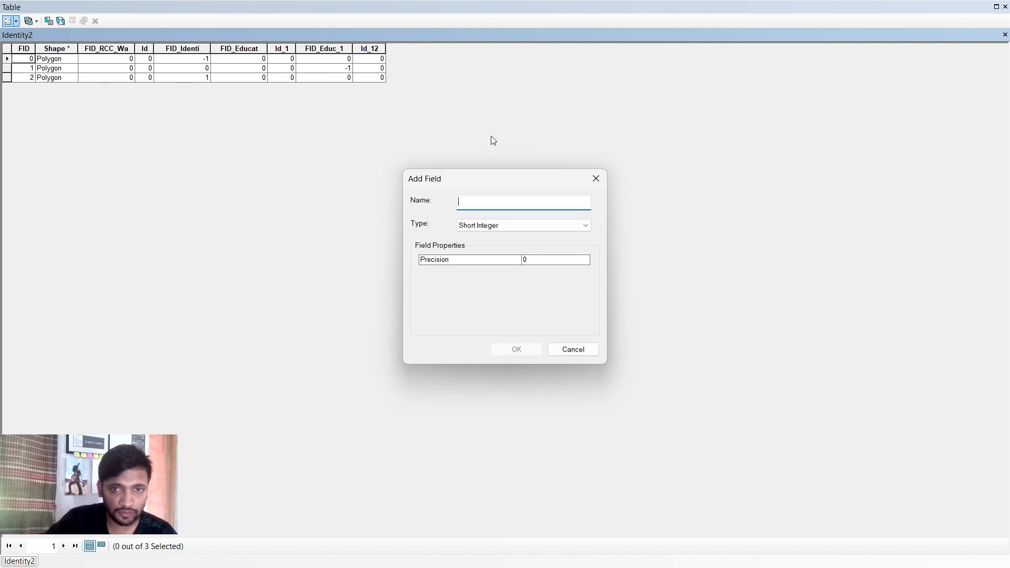
pyautogui.write('Status')
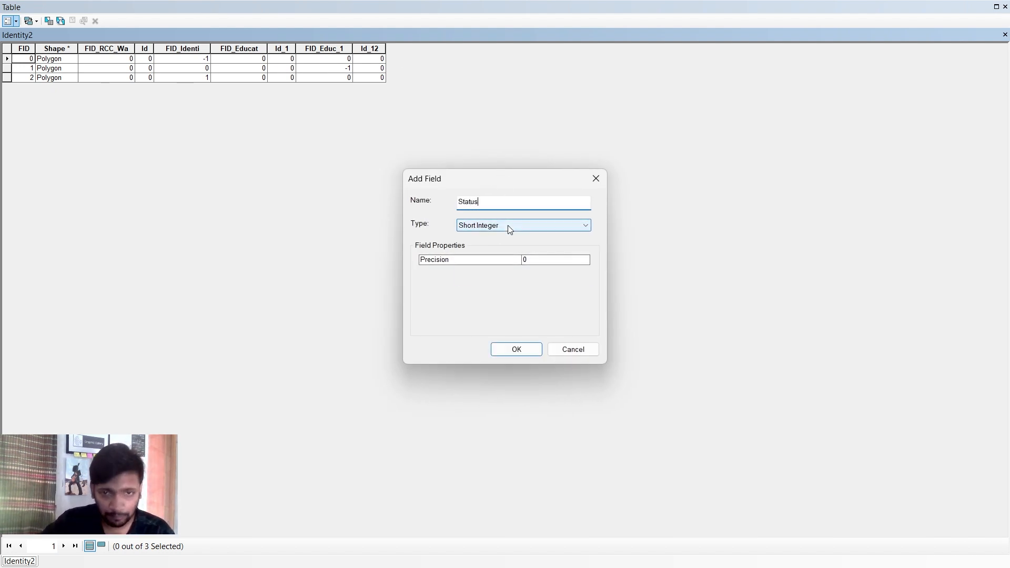
pyautogui.click(508, 225)
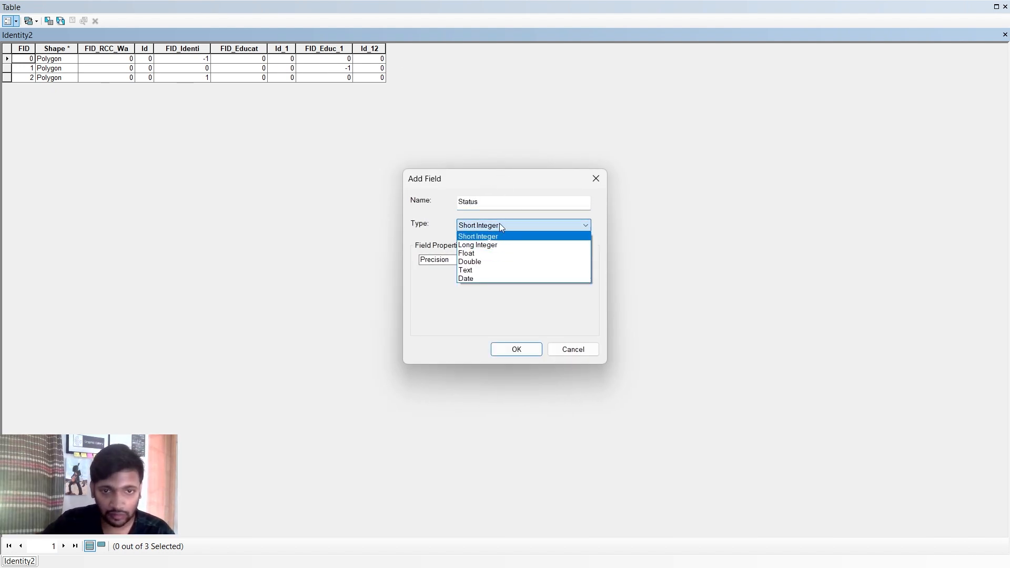
pyautogui.click(482, 270)
pyautogui.click(510, 351)
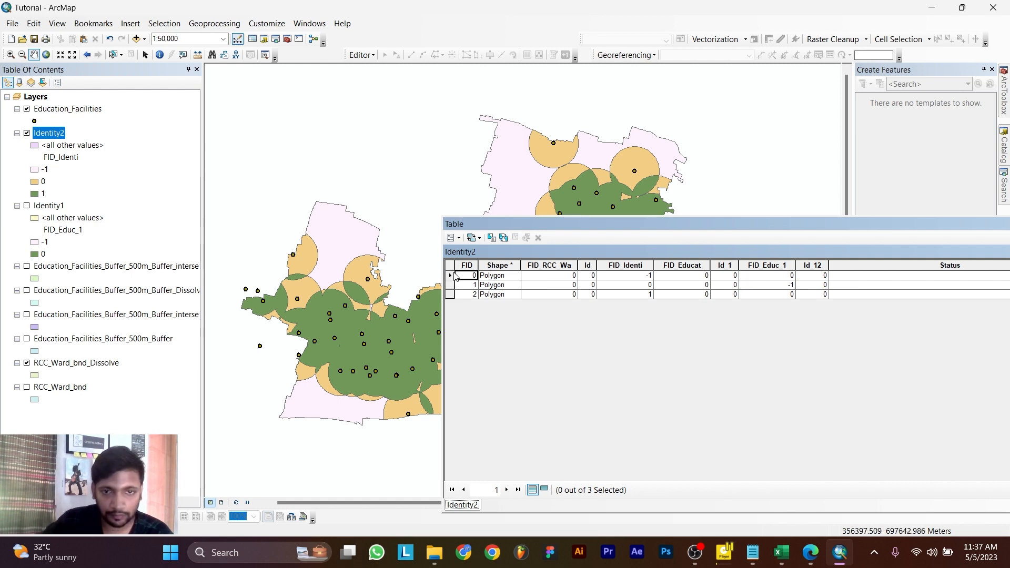
# Step: Select the record with FID_Identi -1 and calculate its Status field as "unserved"
pyautogui.click(452, 275)
pyautogui.moveTo(767, 225); pyautogui.dragTo(665, 142)
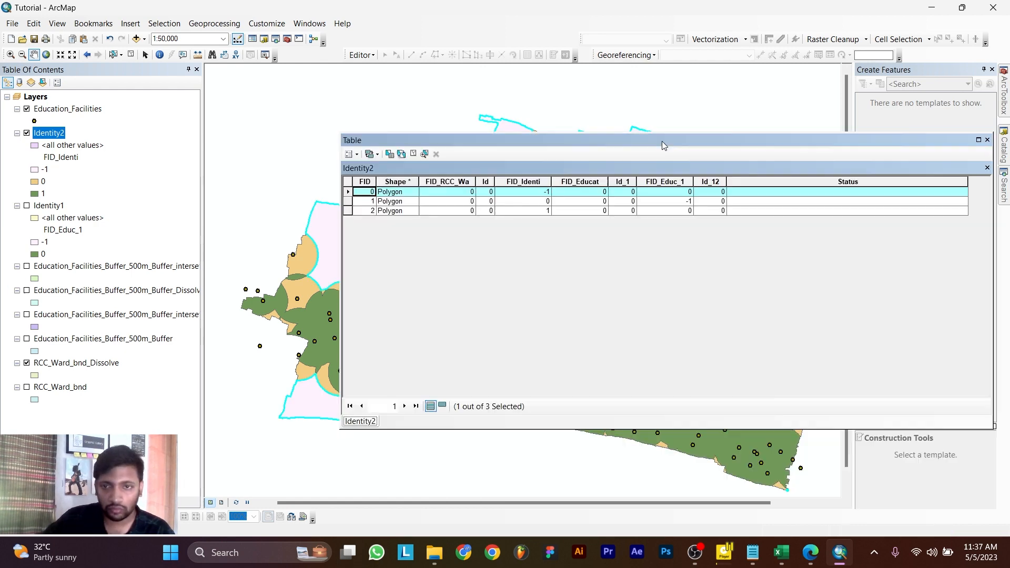
pyautogui.rightClick(800, 182)
pyautogui.click(813, 257)
pyautogui.click(471, 301)
pyautogui.write('"unse')
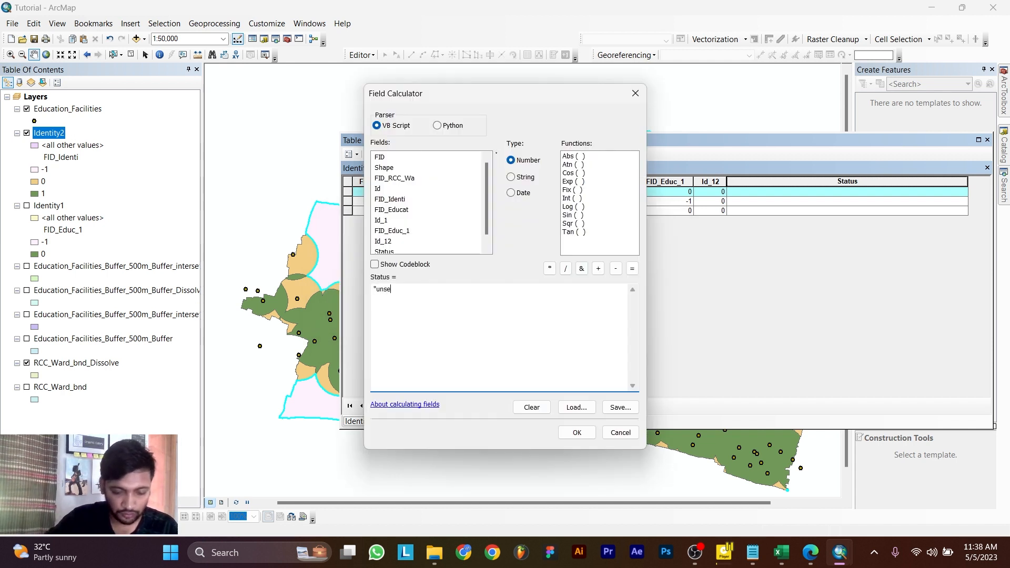
pyautogui.write('rved"')
pyautogui.click(575, 436)
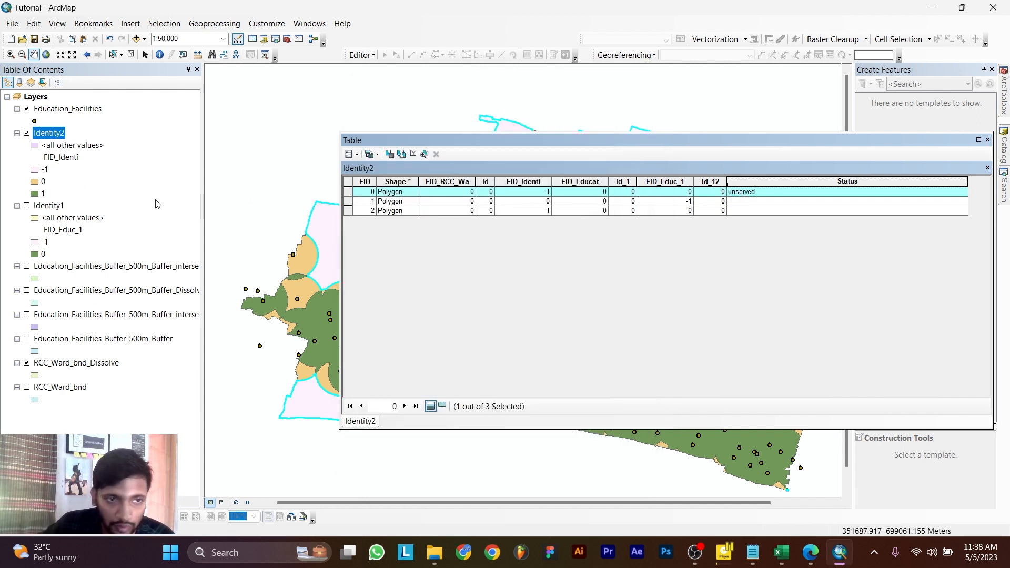
# Step: Select the record with FID_Identi 0 and calculate its Status field as "served"
pyautogui.click(348, 202)
pyautogui.rightClick(768, 181)
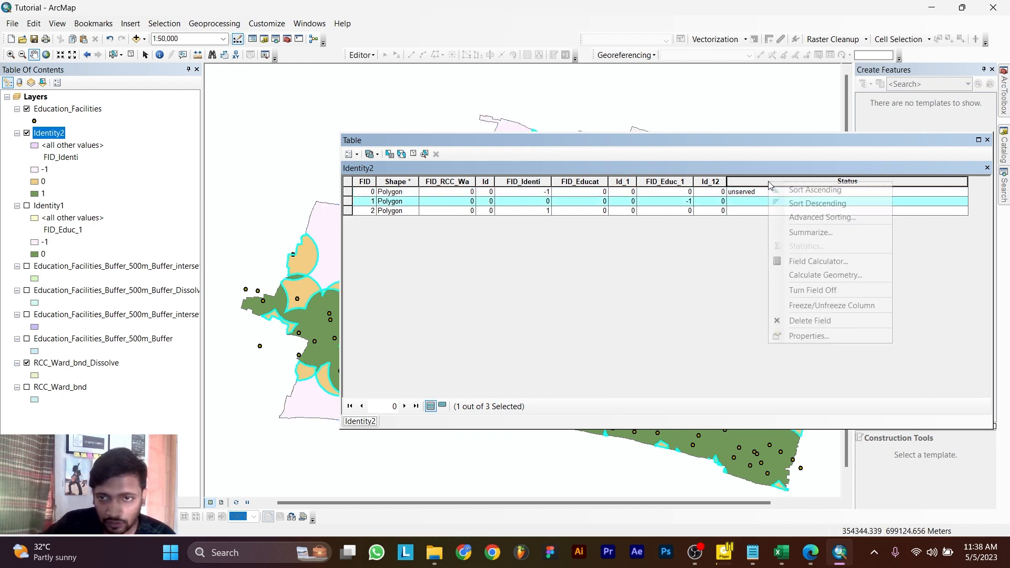
pyautogui.click(821, 259)
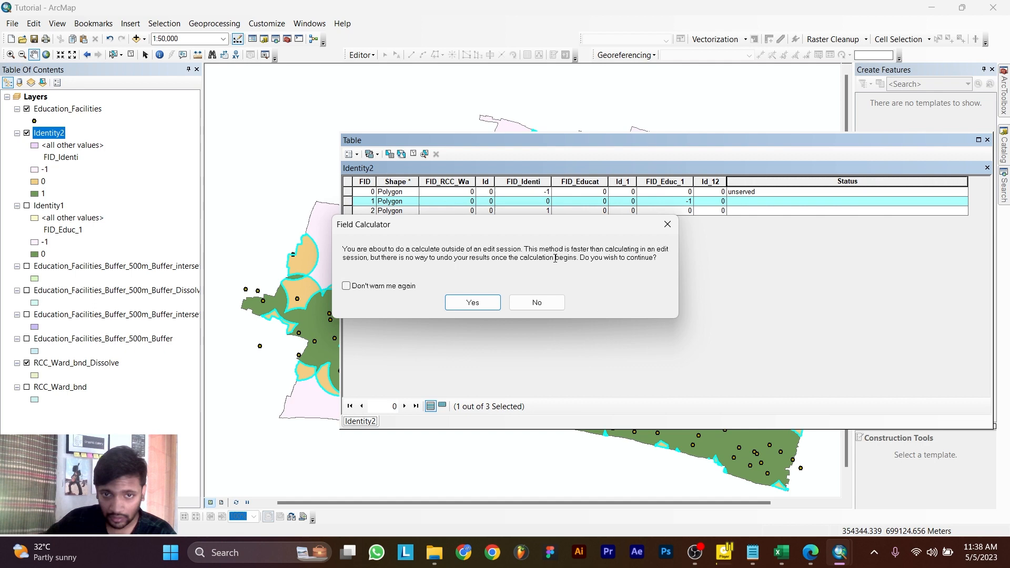
pyautogui.click(472, 302)
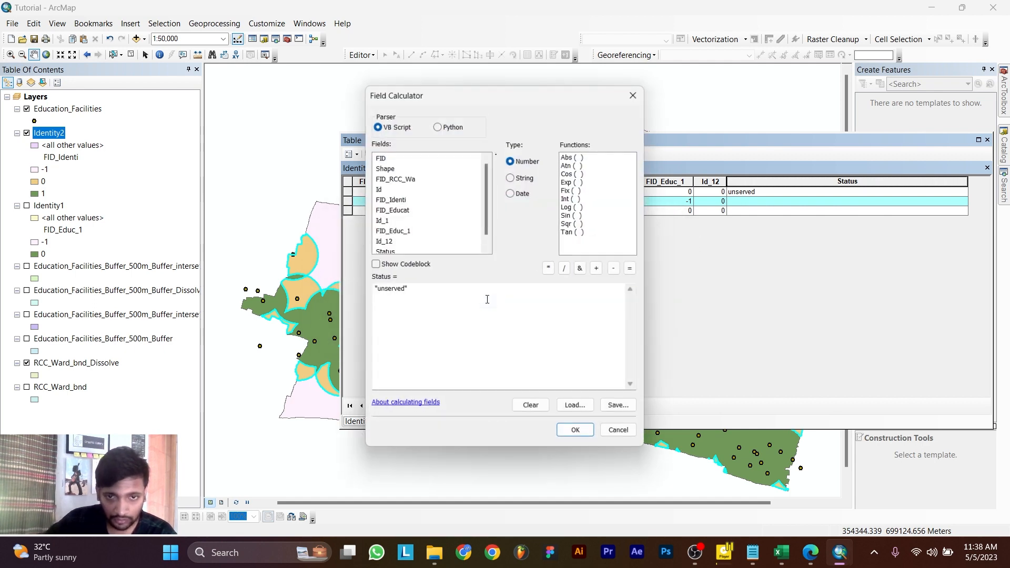
pyautogui.click(384, 292)
pyautogui.press('BackSpace')
pyautogui.press('BackSpace')
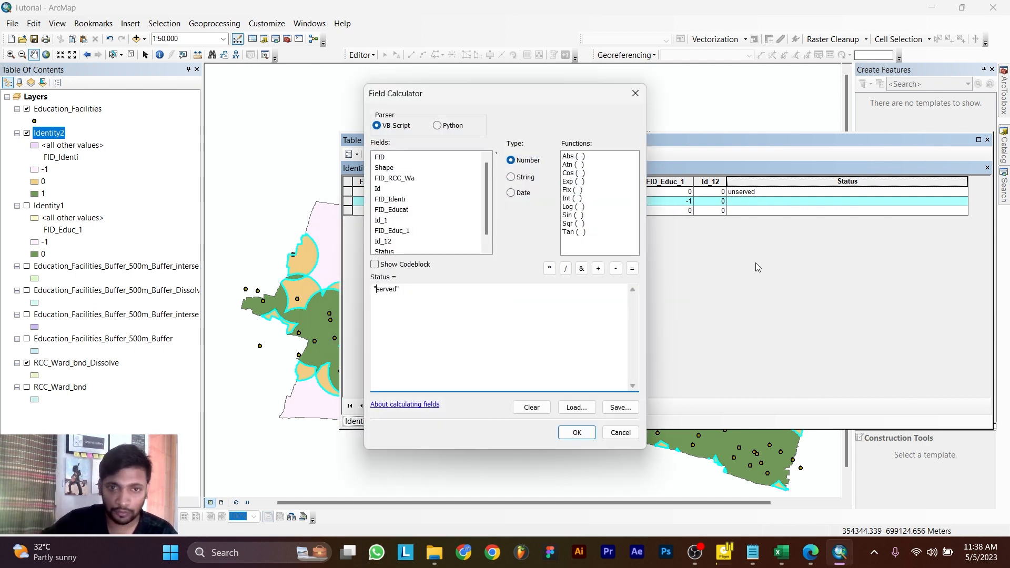
pyautogui.click(578, 433)
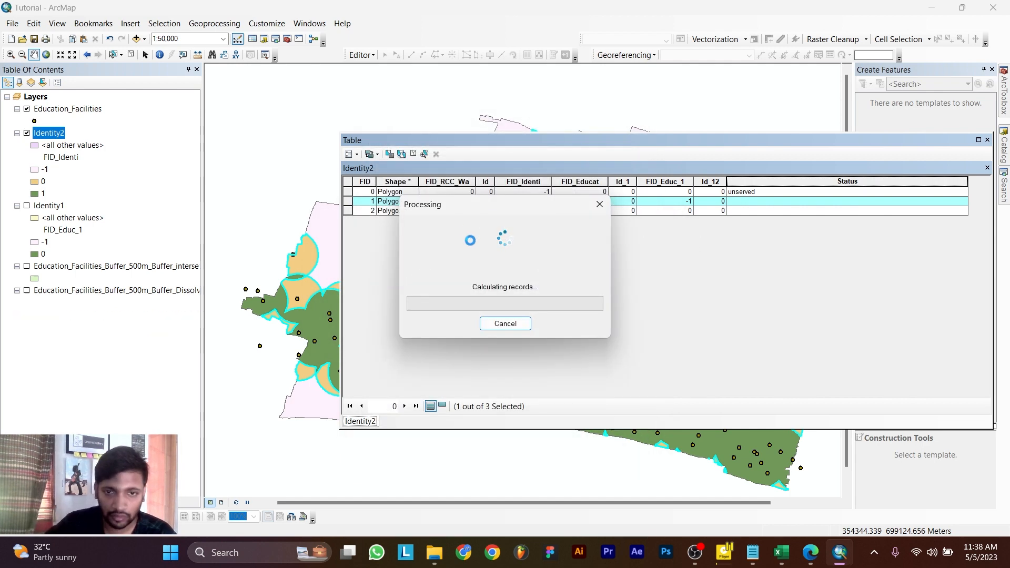
# Step: Select the record with FID_Identi 1 and calculate its Status field as "overserved"
pyautogui.click(349, 211)
pyautogui.rightClick(784, 181)
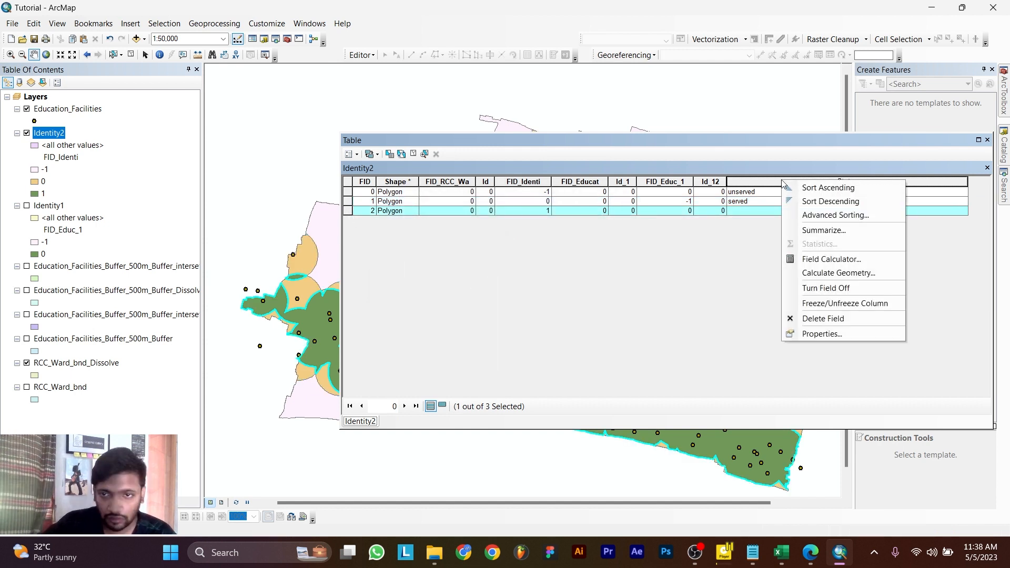
pyautogui.click(849, 259)
pyautogui.click(473, 303)
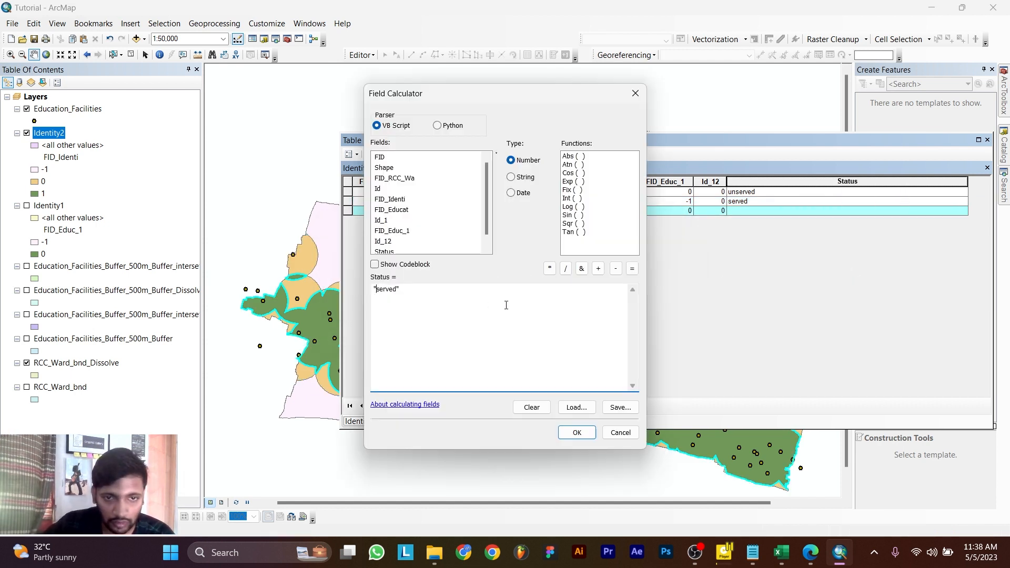
pyautogui.click(577, 432)
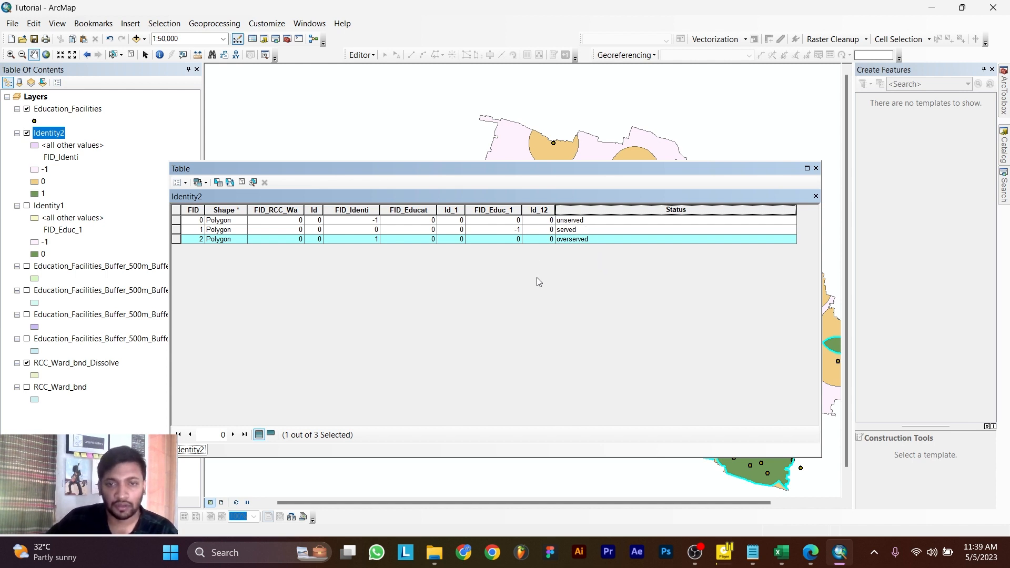
# Step: Add a Double field named Area to the Identity2 attribute table
pyautogui.click(186, 183)
pyautogui.click(226, 267)
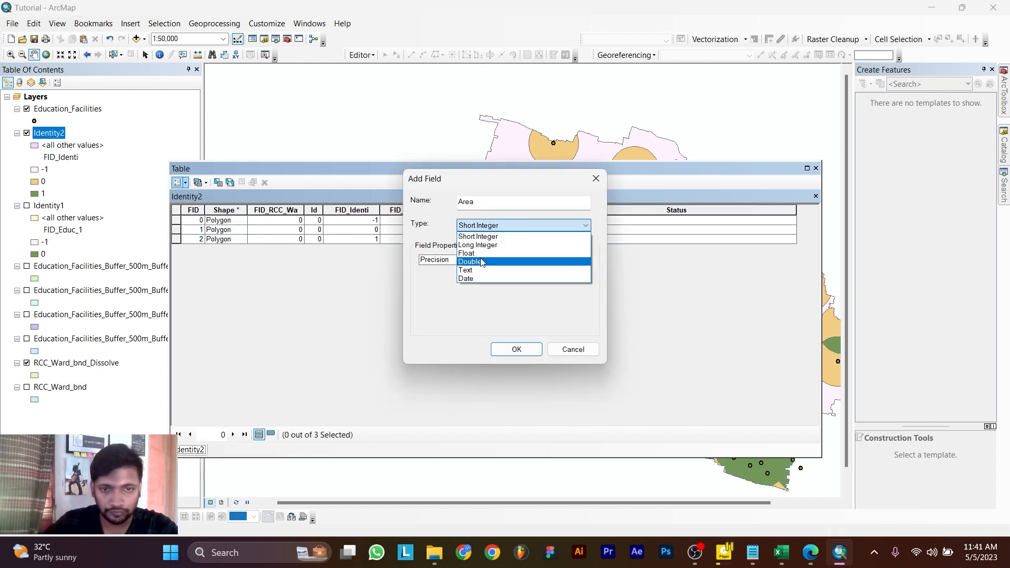
pyautogui.click(474, 262)
pyautogui.click(534, 351)
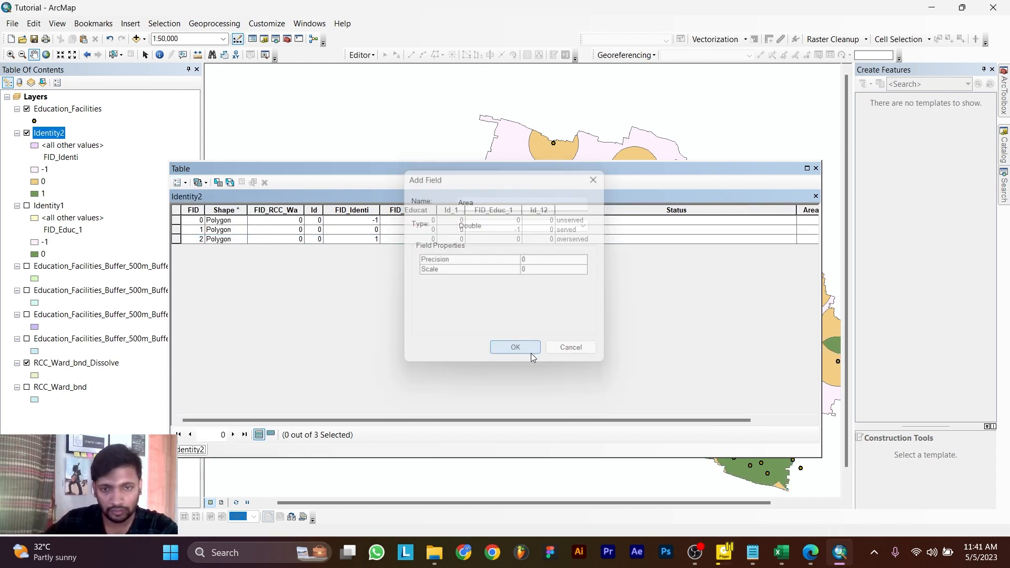
# Step: Calculate the geometry area of all Identity2 records into the Area field in square kilometers, using the data source's coordinate system
pyautogui.moveTo(469, 420); pyautogui.dragTo(526, 420)
pyautogui.click(794, 211)
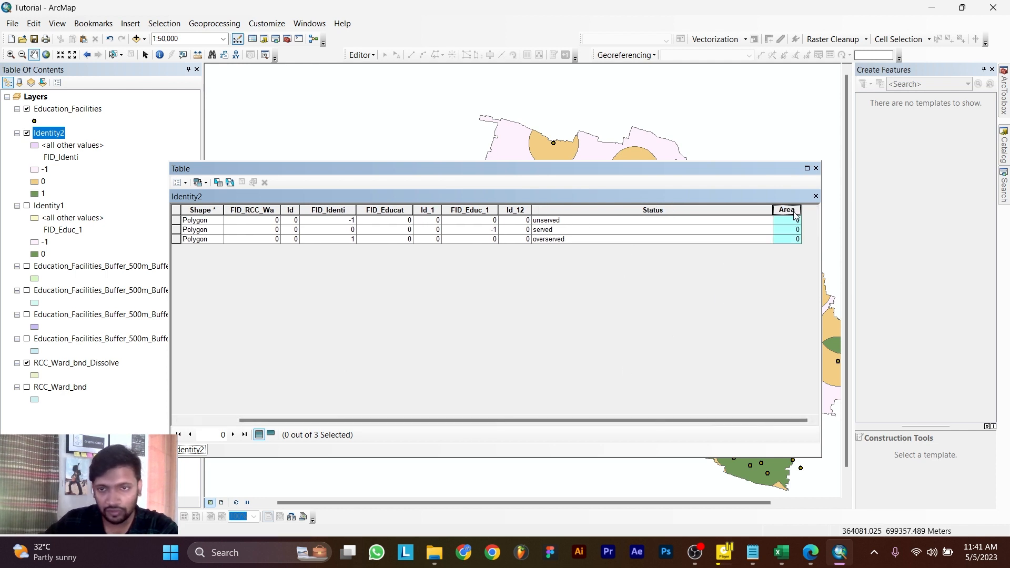
pyautogui.rightClick(795, 212)
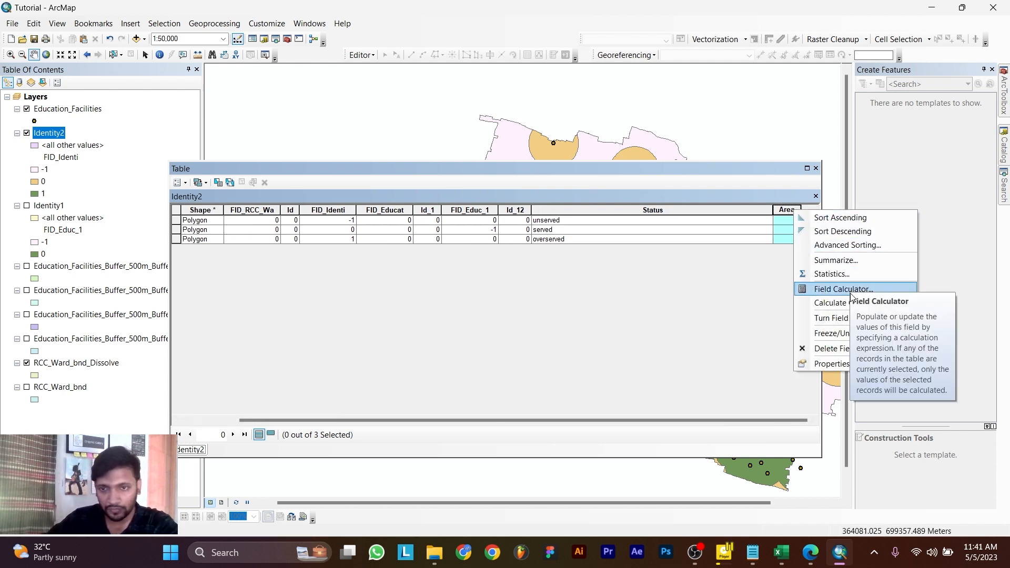
pyautogui.click(867, 304)
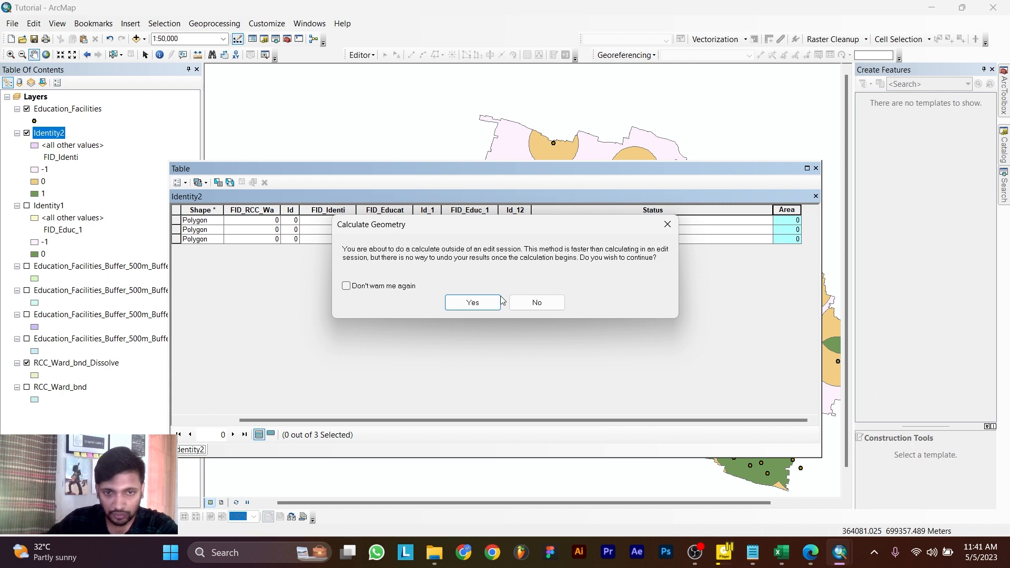
pyautogui.click(473, 302)
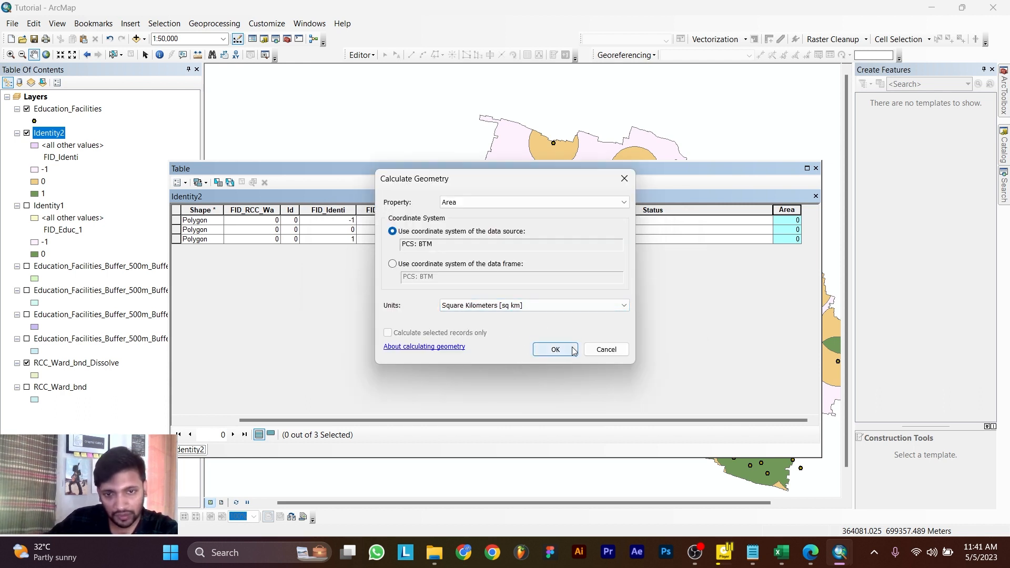
pyautogui.click(555, 349)
pyautogui.click(476, 302)
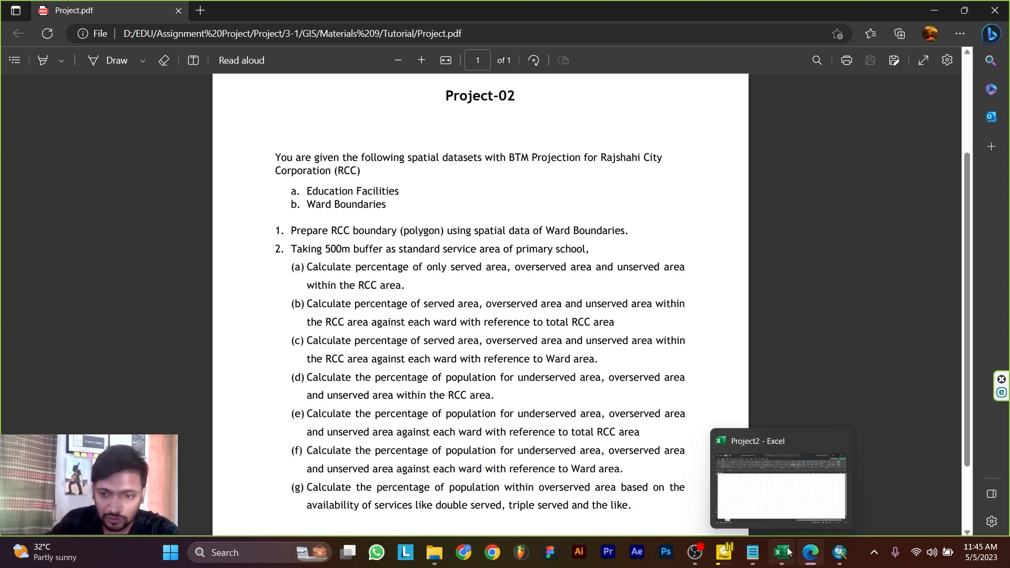
# Step: Switch to ArcMap and set up an Intersect with Identity2 and RCC_Ward_bnd as the input features
pyautogui.click(840, 559)
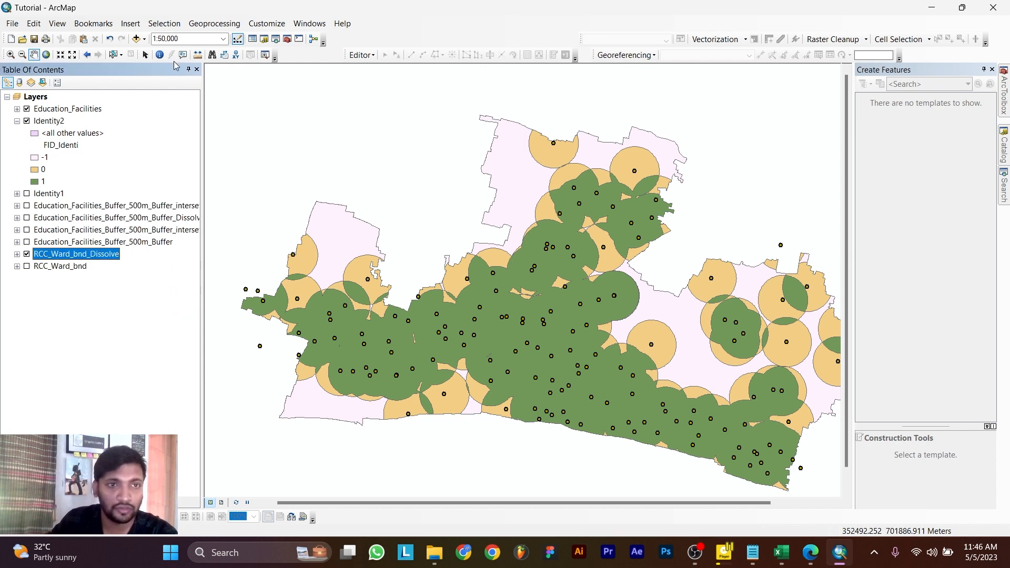
pyautogui.click(224, 23)
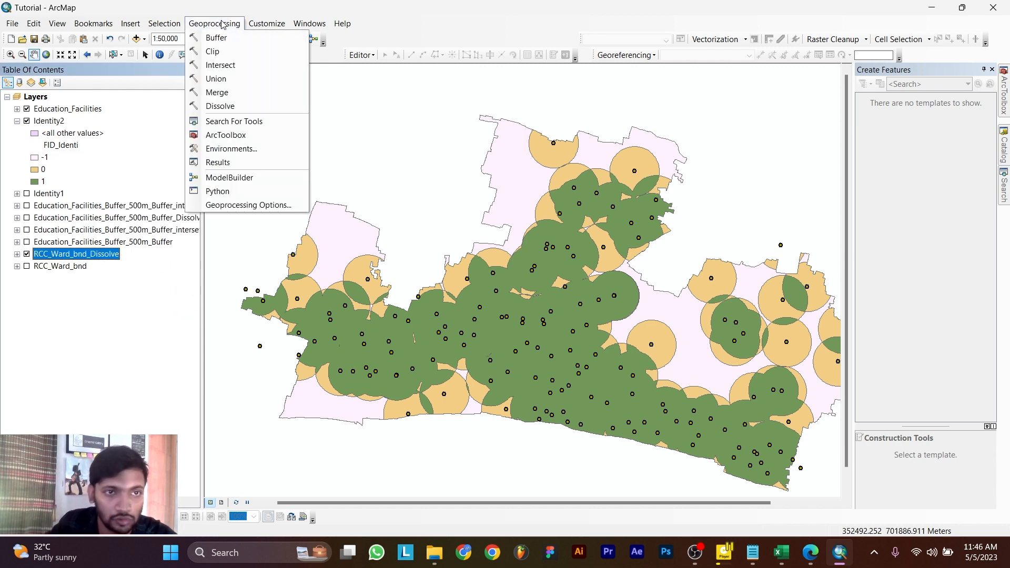
pyautogui.click(238, 70)
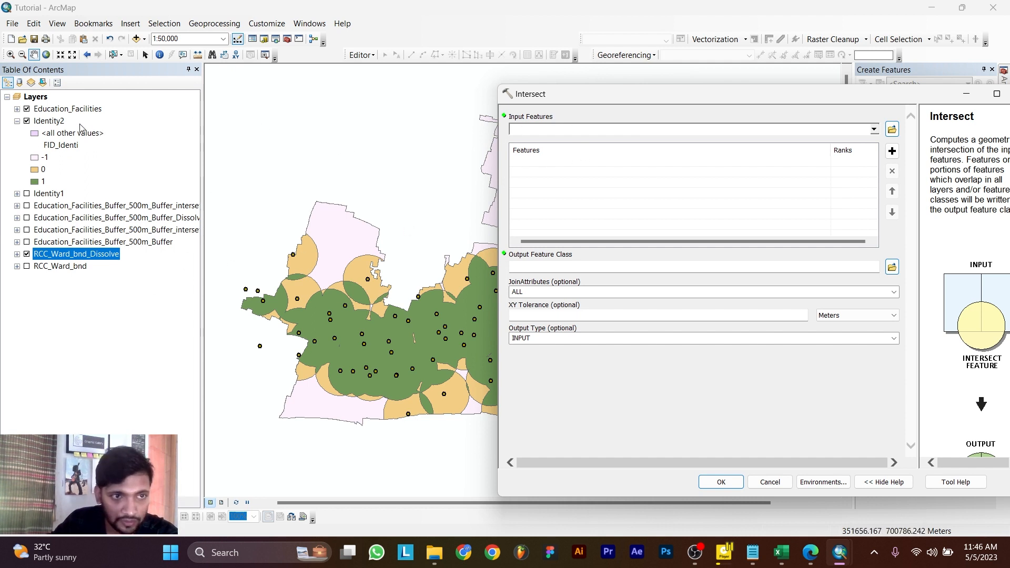
pyautogui.moveTo(55, 126); pyautogui.dragTo(551, 124)
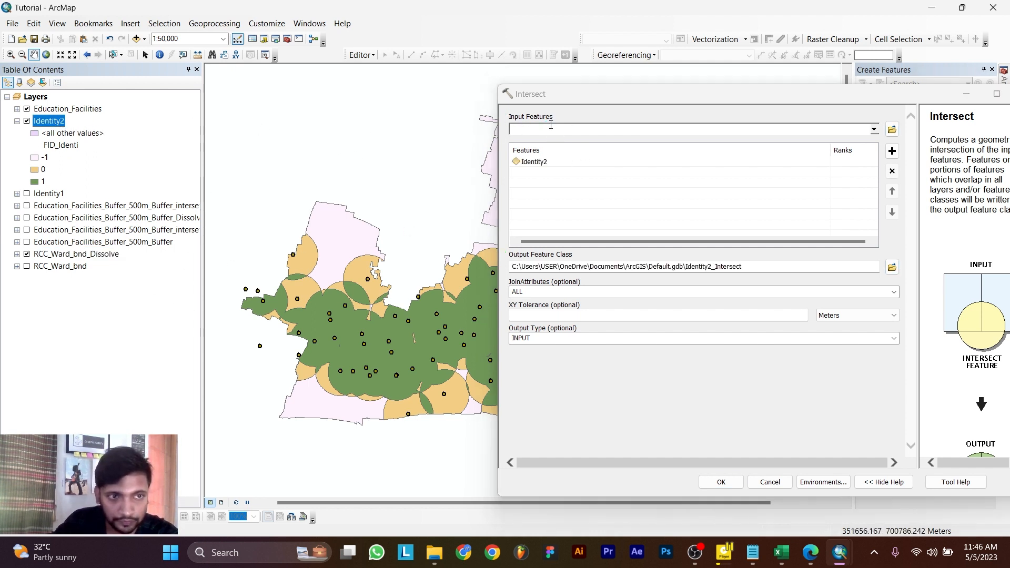
pyautogui.click(100, 254)
pyautogui.moveTo(74, 267); pyautogui.dragTo(561, 138)
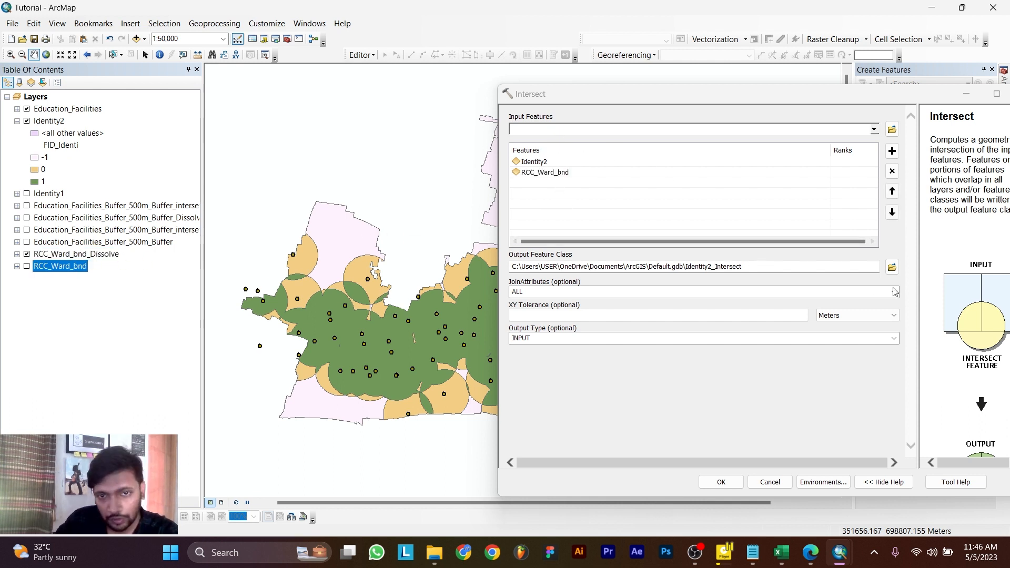
# Step: Save the Intersect output as Identity2_Intersect in the Output folder and run the tool
pyautogui.doubleClick(700, 267)
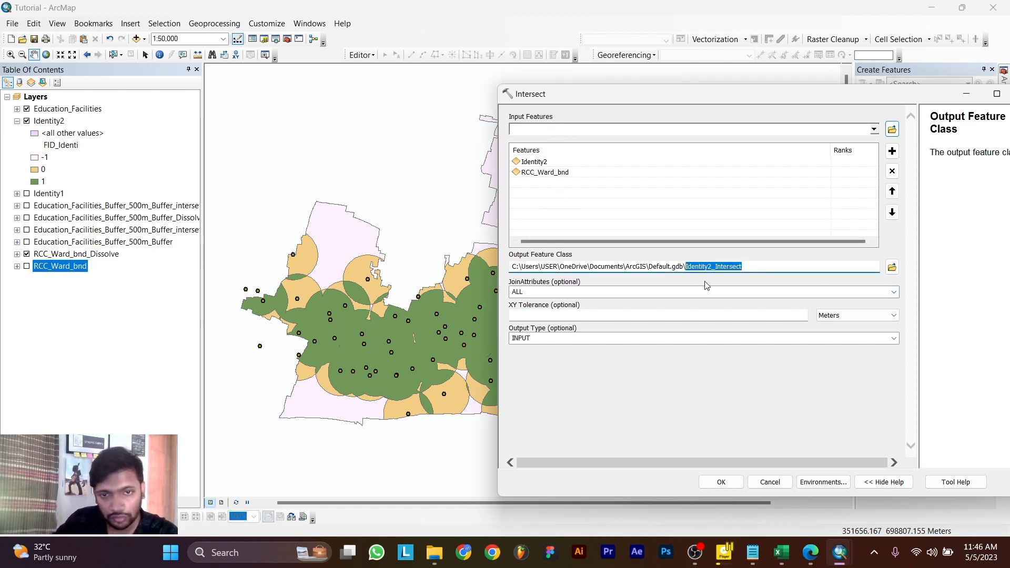
pyautogui.click(892, 267)
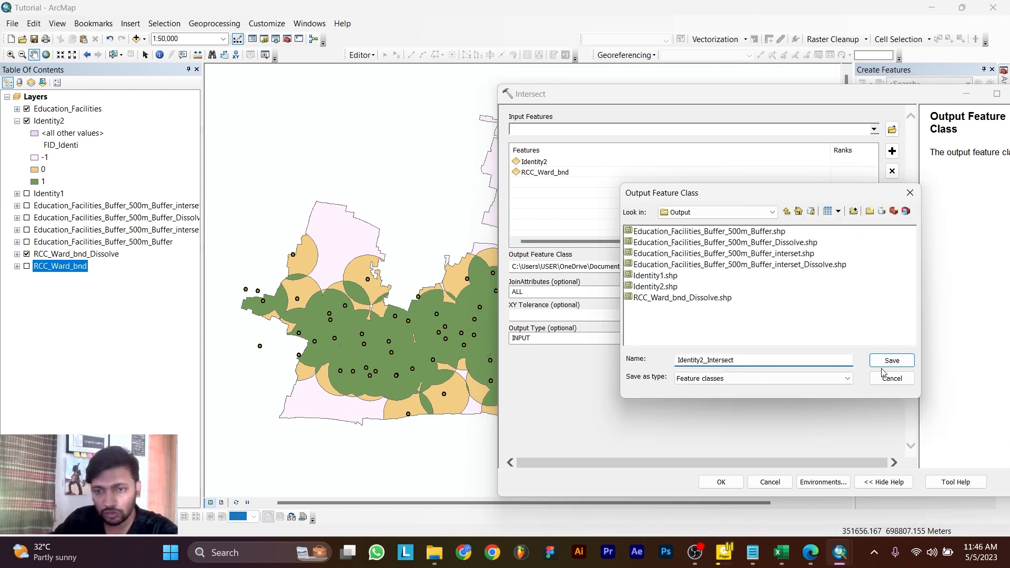
pyautogui.click(893, 362)
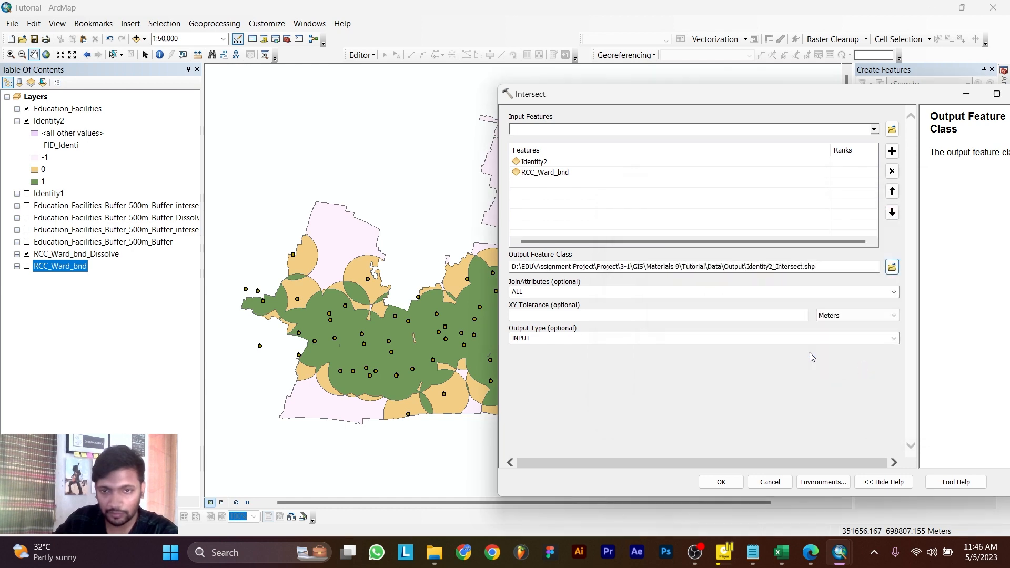
pyautogui.click(721, 483)
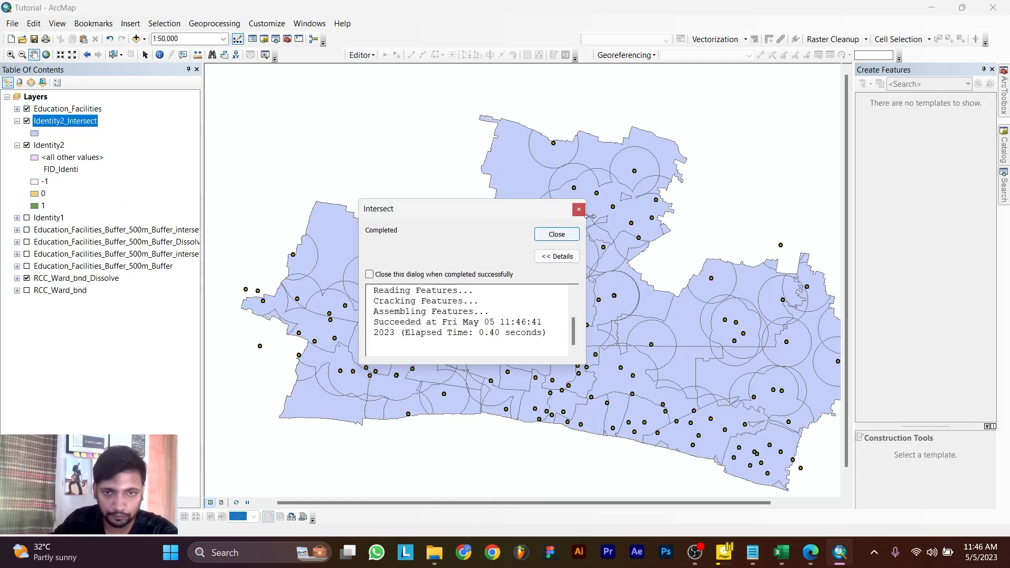
pyautogui.click(557, 231)
# Step: Hide the Identity2 layer and open the attribute table of Identity2_Intersect at its Area and Percentage fields
pyautogui.click(30, 146)
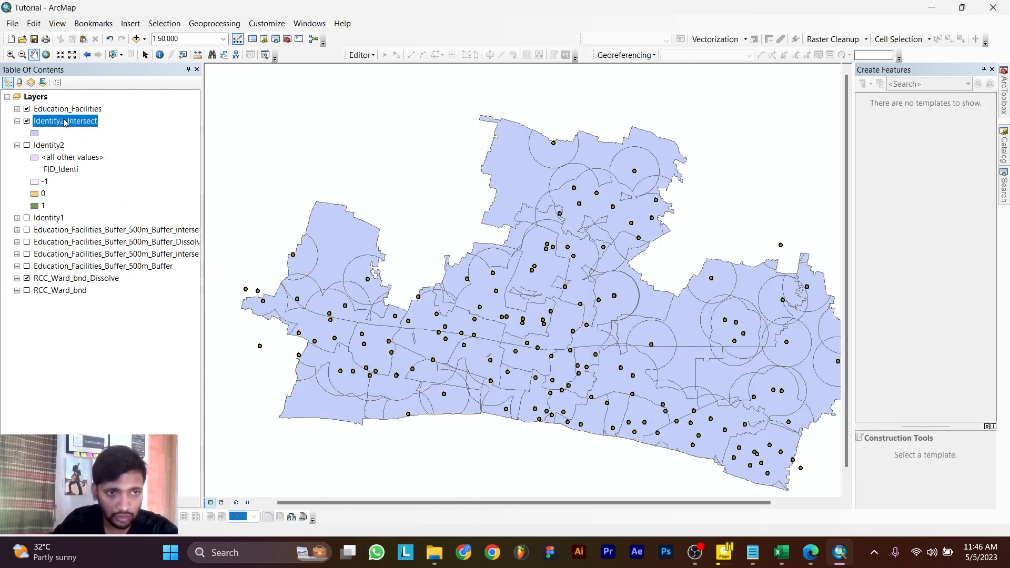
pyautogui.rightClick(64, 122)
pyautogui.click(147, 156)
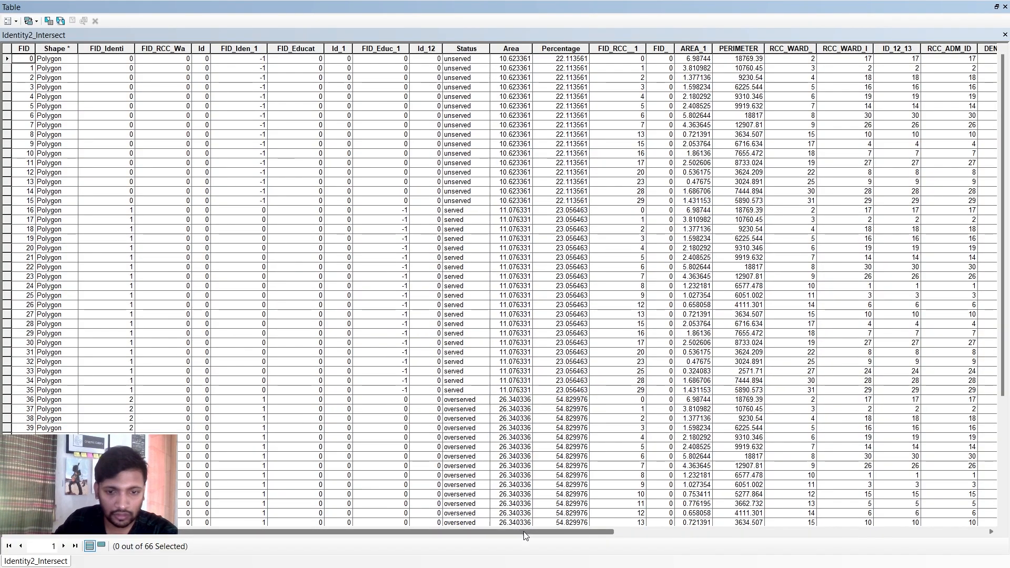
pyautogui.moveTo(514, 530); pyautogui.dragTo(587, 528)
pyautogui.moveTo(371, 533); pyautogui.dragTo(493, 542)
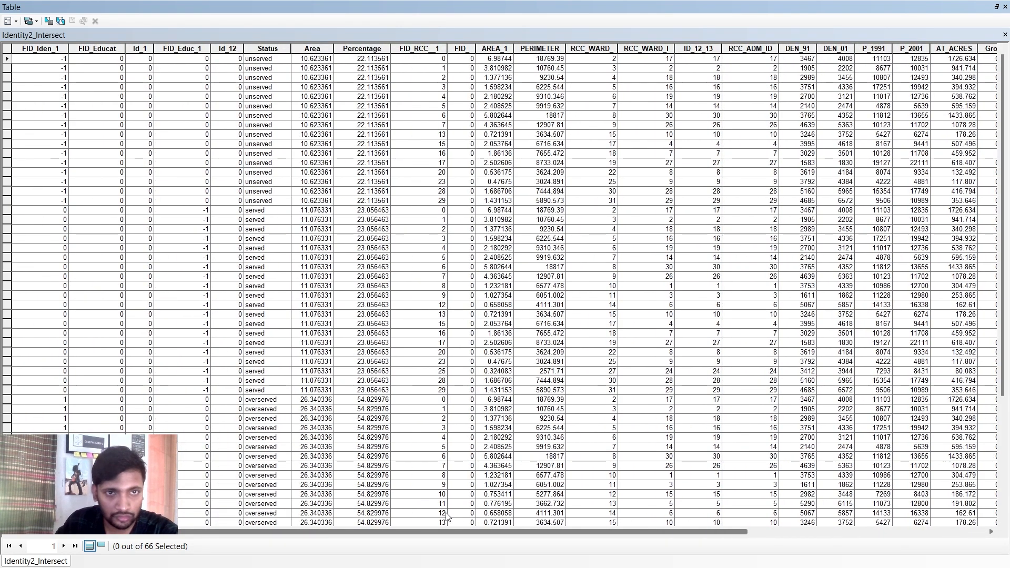
# Step: Recalculate the Area field of Identity2_Intersect as geometry area in square kilometers, using the data source's coordinate system
pyautogui.click(314, 47)
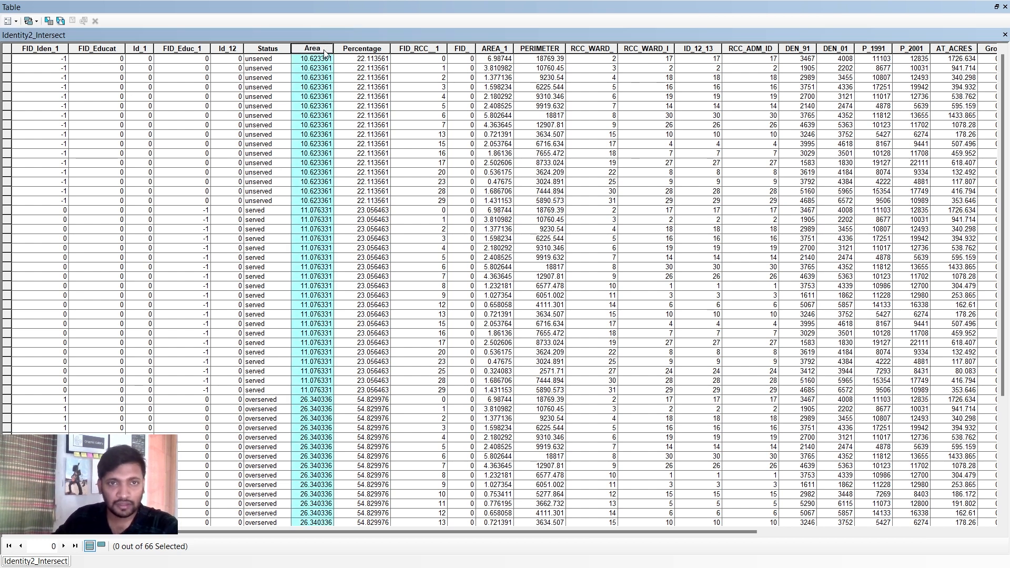
pyautogui.rightClick(324, 50)
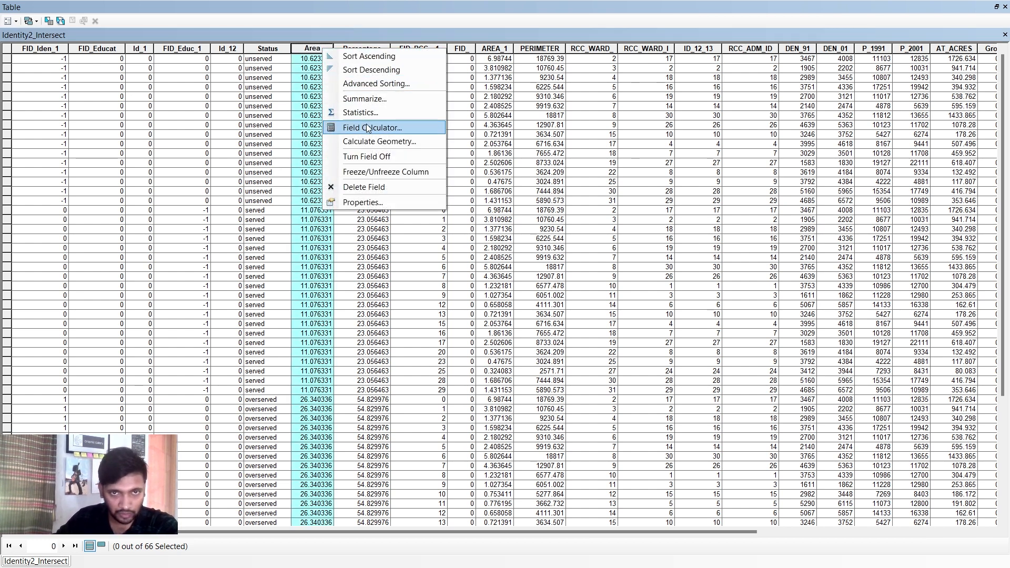
pyautogui.click(377, 140)
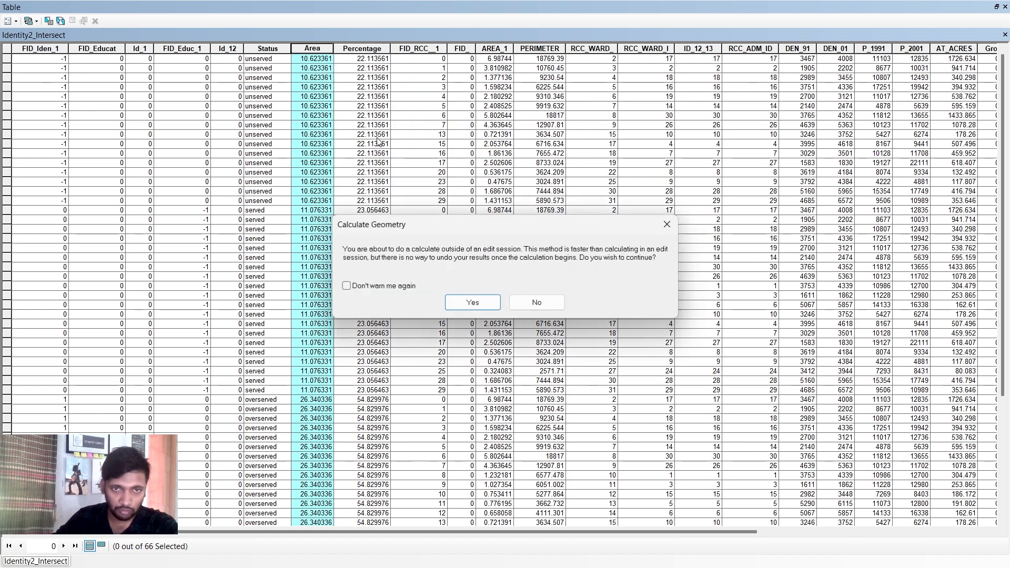
pyautogui.click(474, 303)
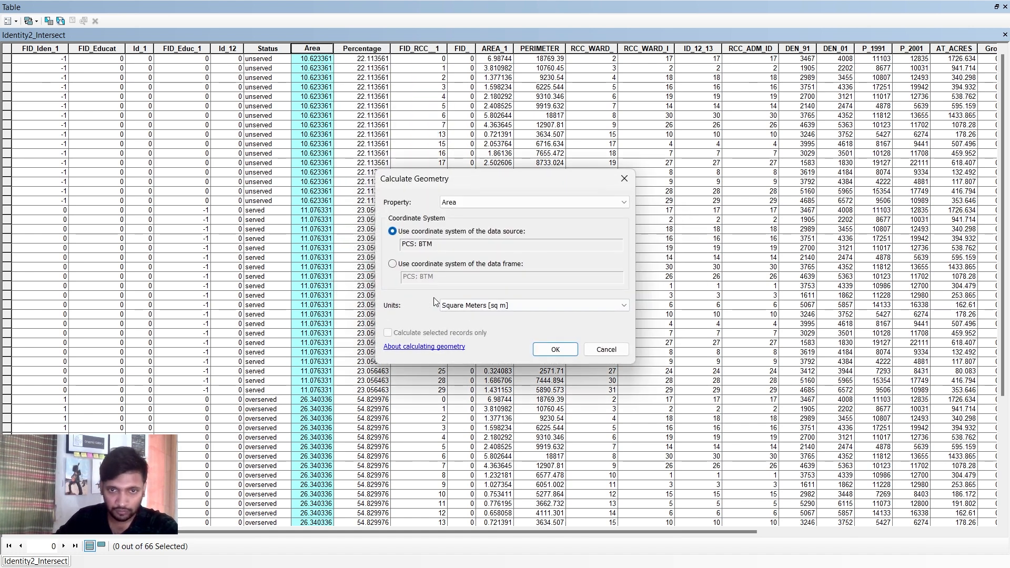
pyautogui.click(485, 305)
pyautogui.click(485, 358)
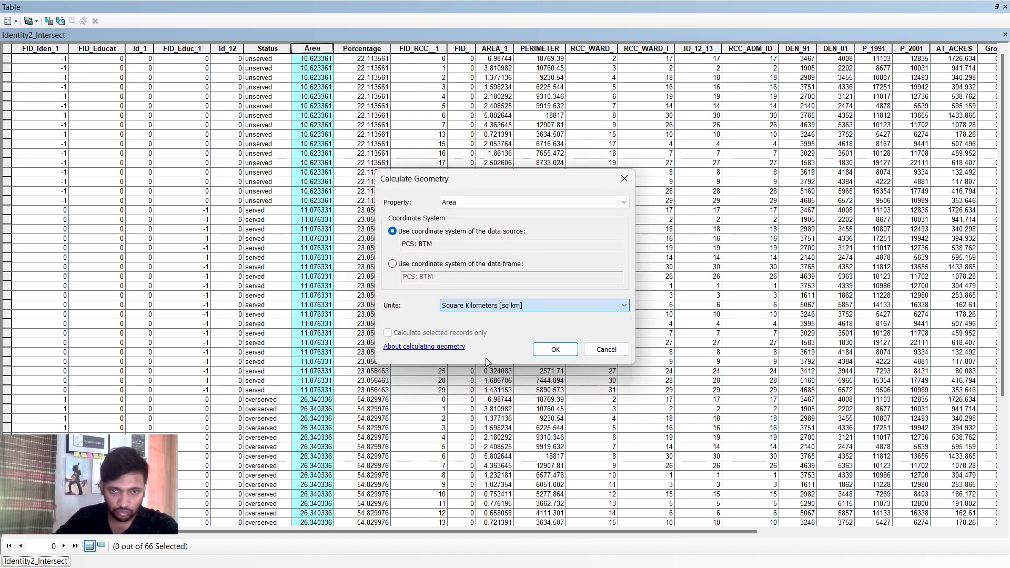
pyautogui.click(556, 350)
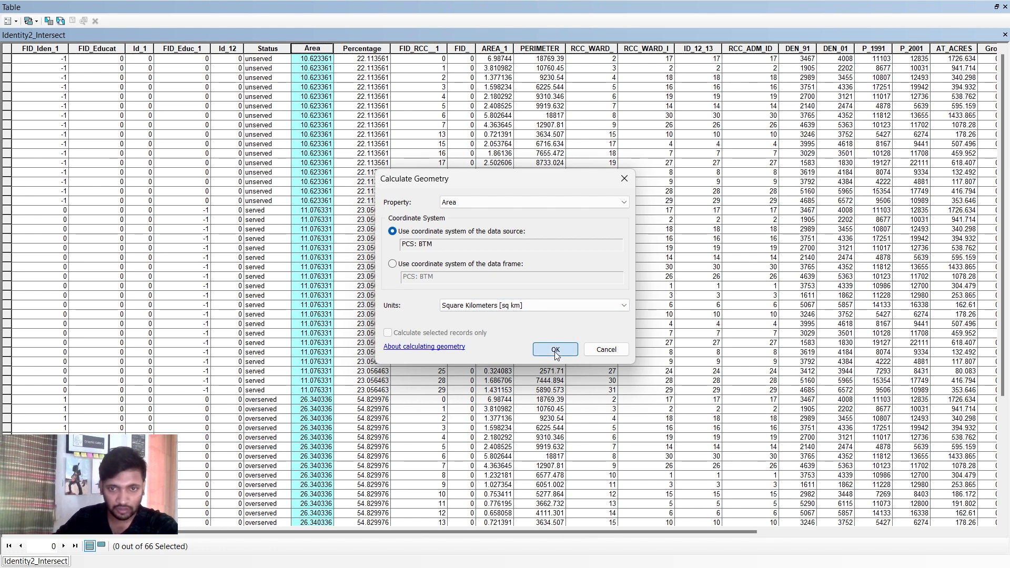
pyautogui.click(473, 303)
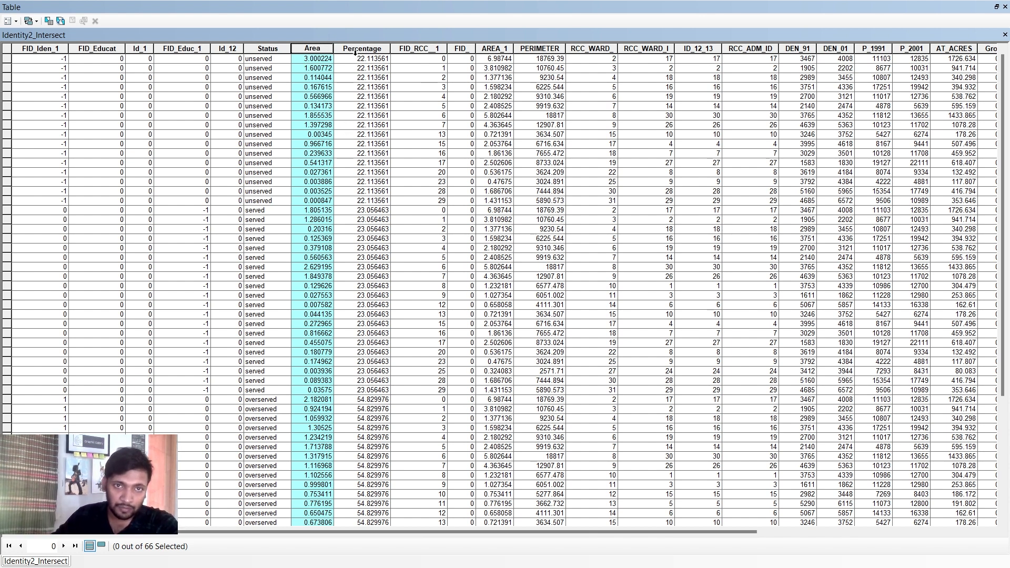
# Step: Check the statistics of the Area field in Identity2_Intersect for the total area
pyautogui.rightClick(310, 51)
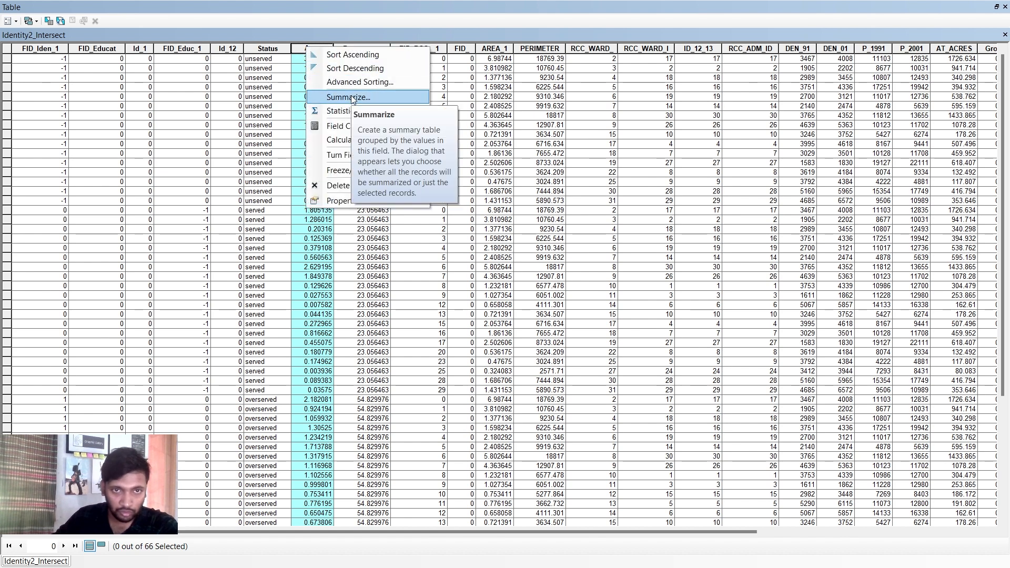
pyautogui.click(360, 110)
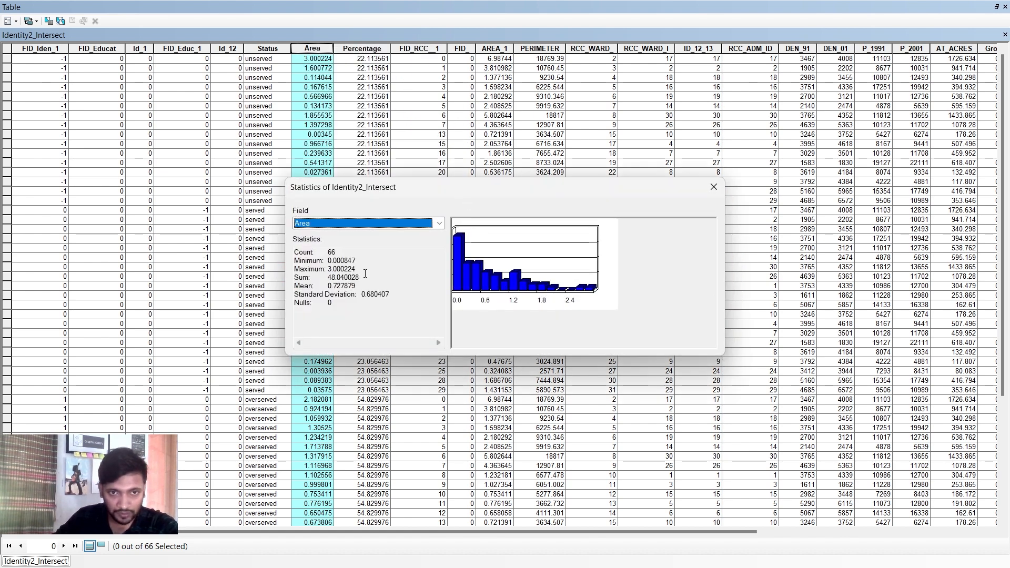
pyautogui.click(714, 187)
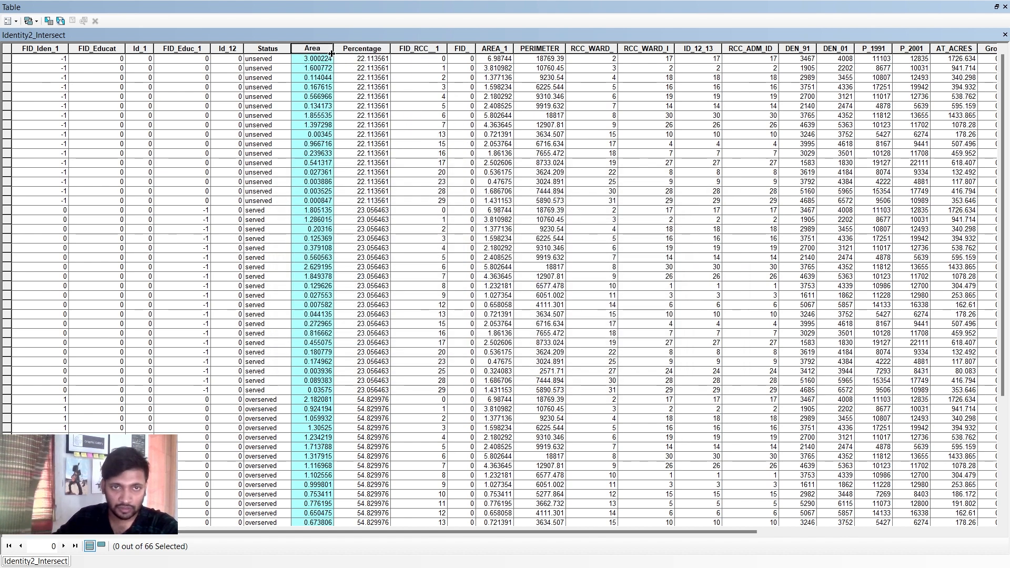
# Step: Calculate the Percentage field of Identity2_Intersect with the expression ([Area]/48.040028)*100
pyautogui.rightClick(356, 50)
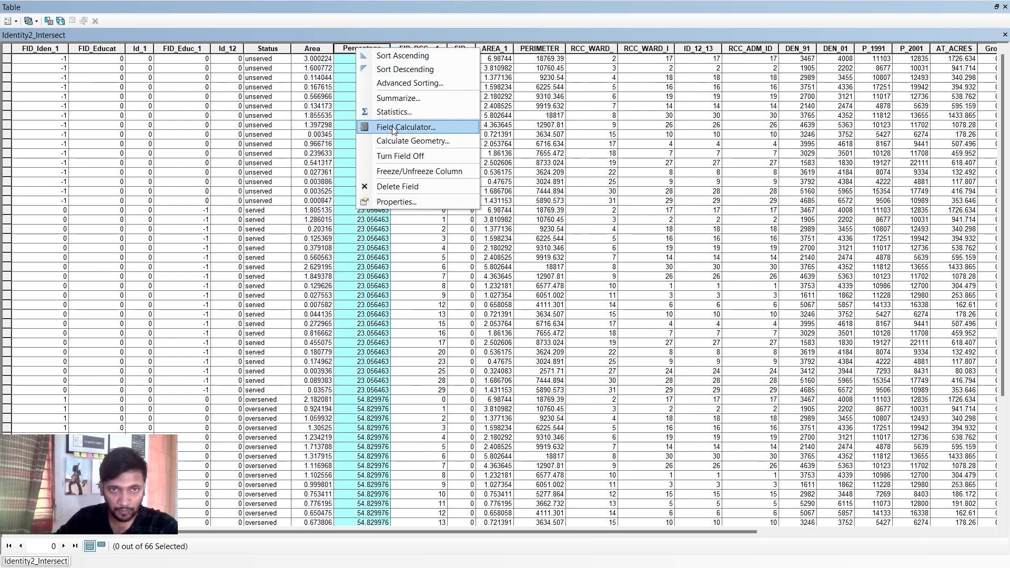
pyautogui.click(405, 127)
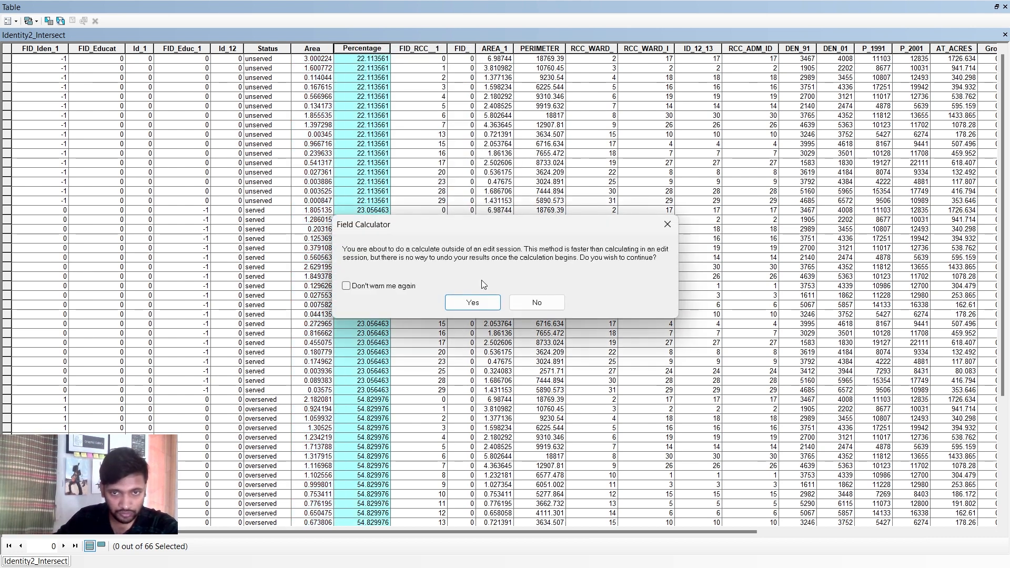
pyautogui.click(472, 303)
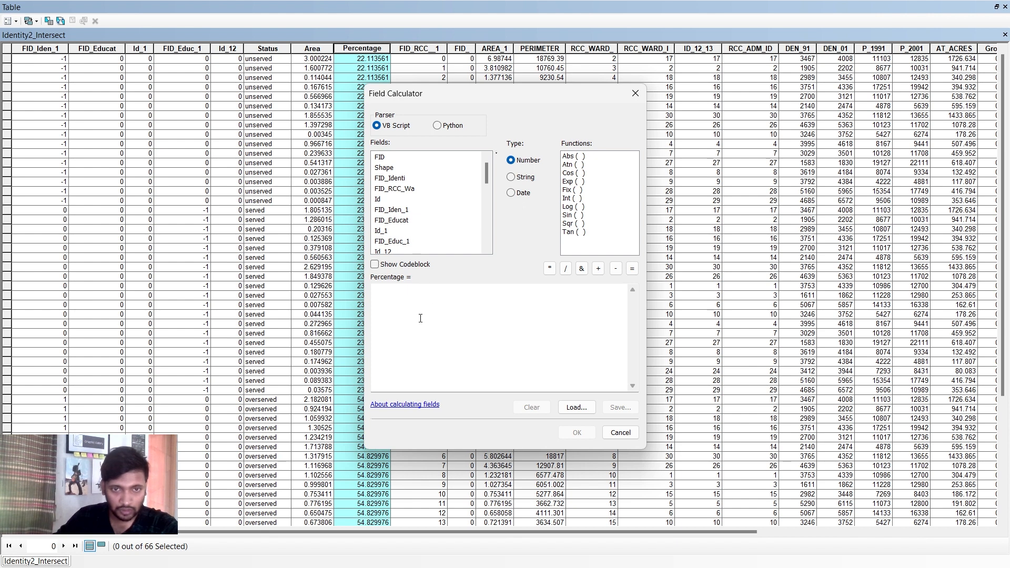
pyautogui.click(436, 304)
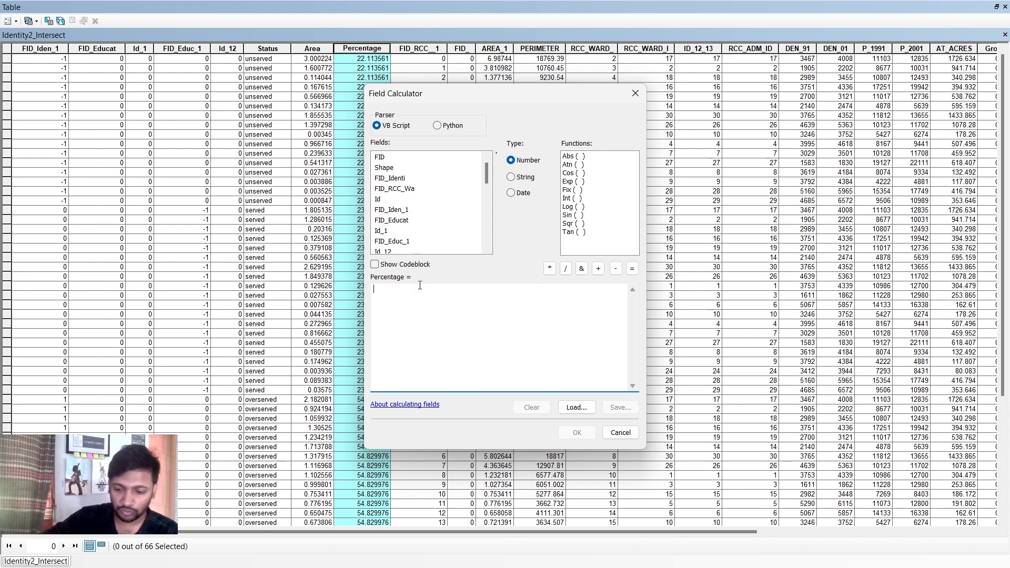
pyautogui.write('(')
pyautogui.scroll(-2, 385, 202)
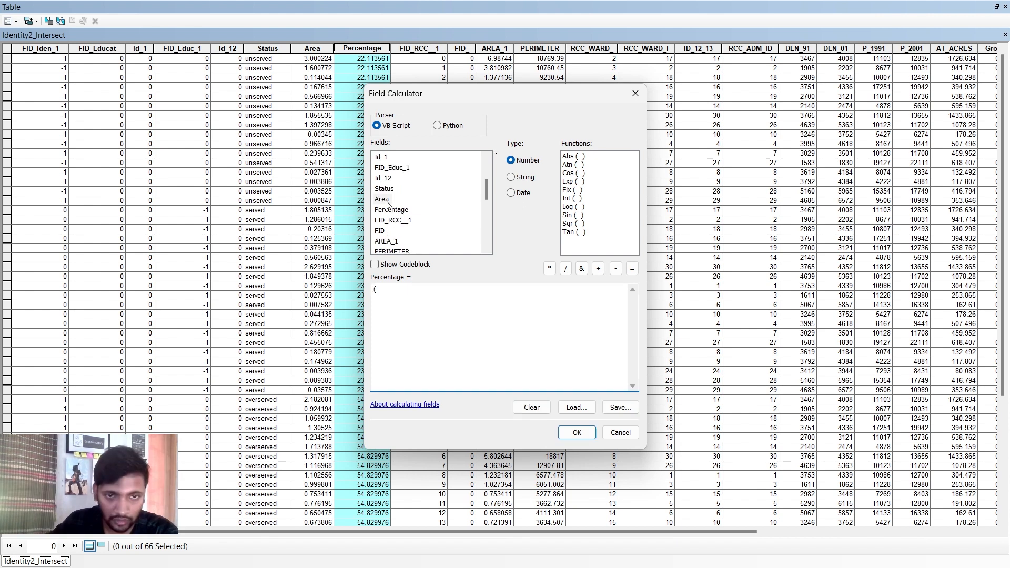
pyautogui.doubleClick(385, 202)
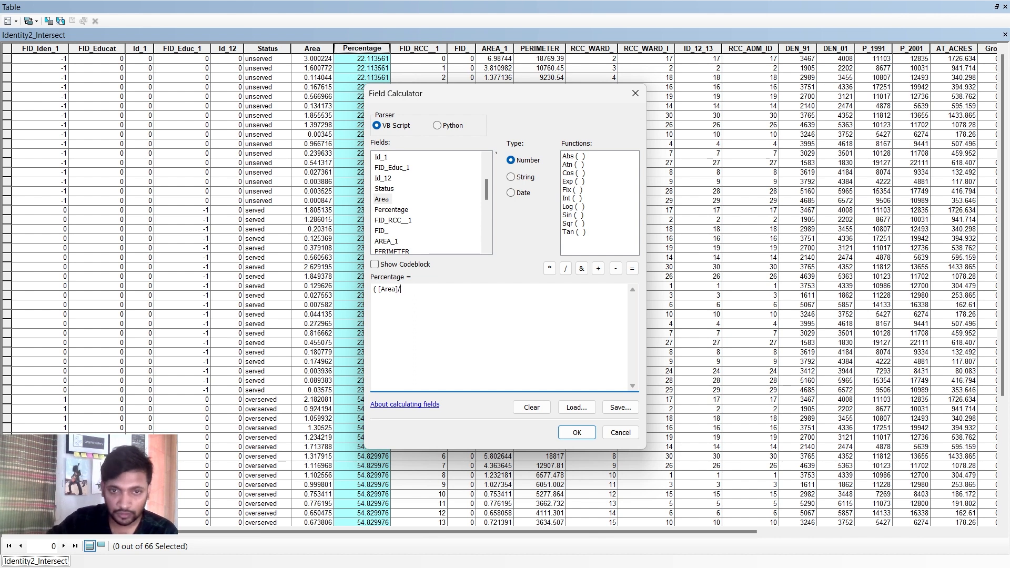
pyautogui.write('/')
pyautogui.write('48.040028')
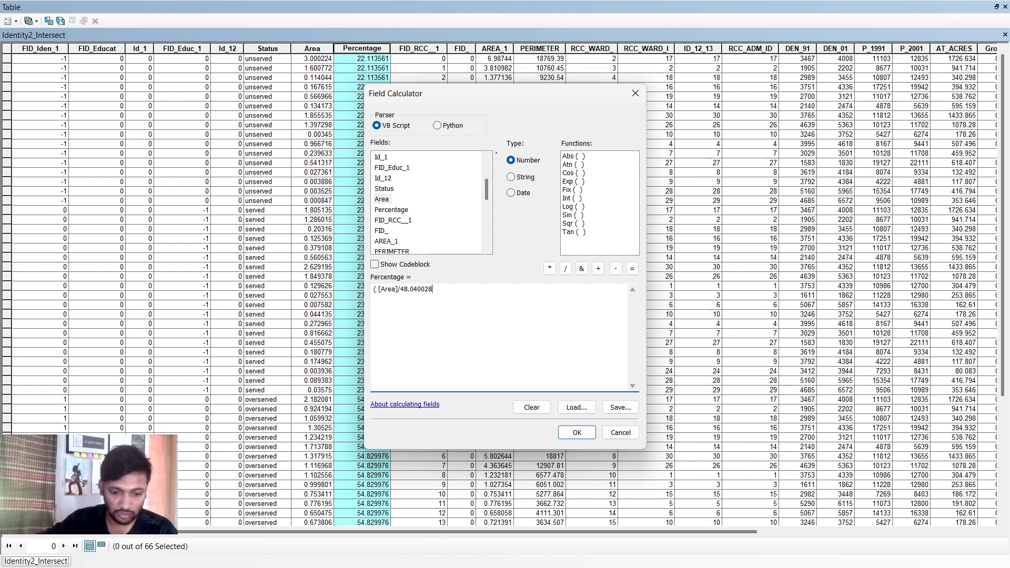
pyautogui.write(')')
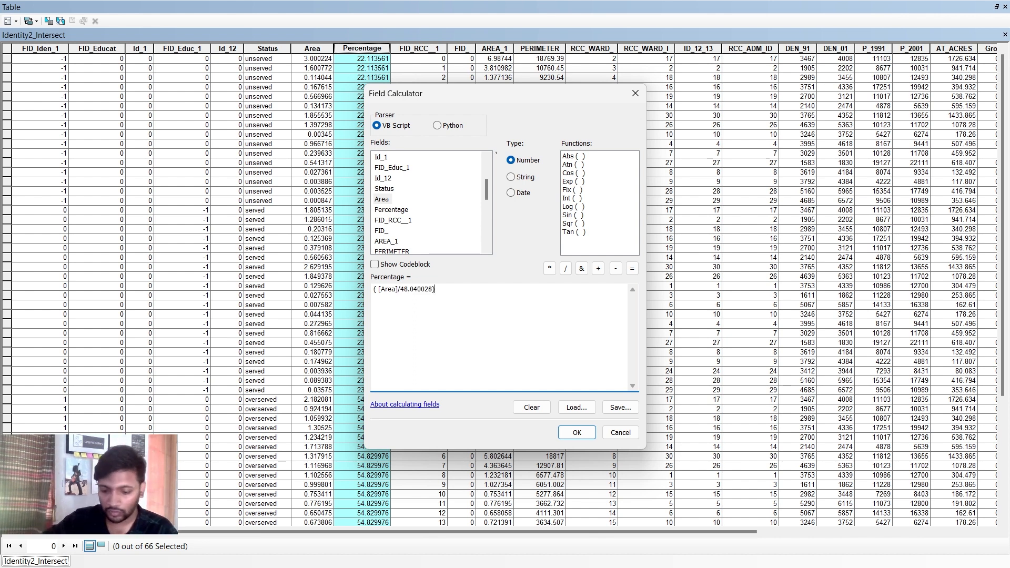
pyautogui.write('*')
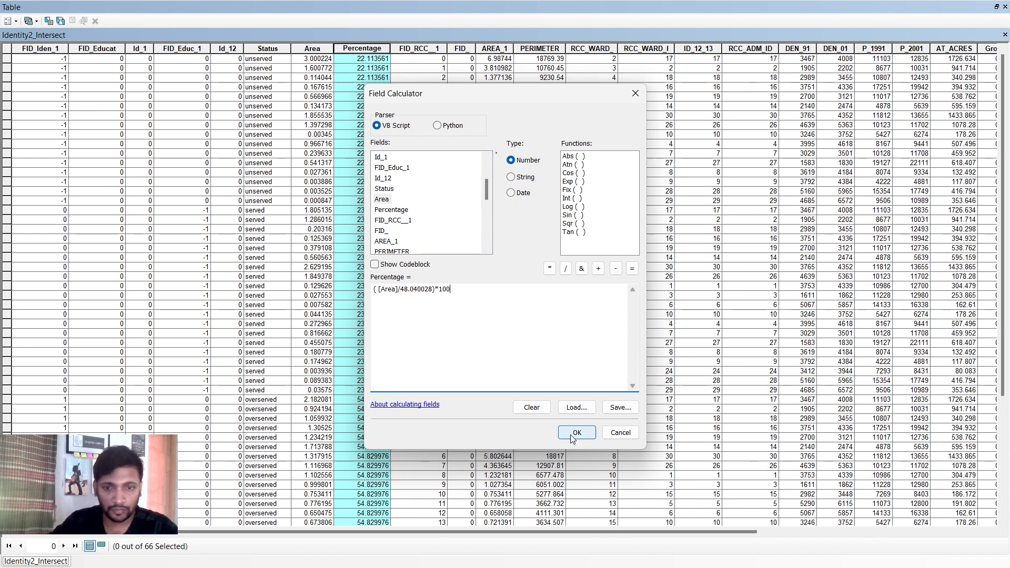
pyautogui.click(575, 435)
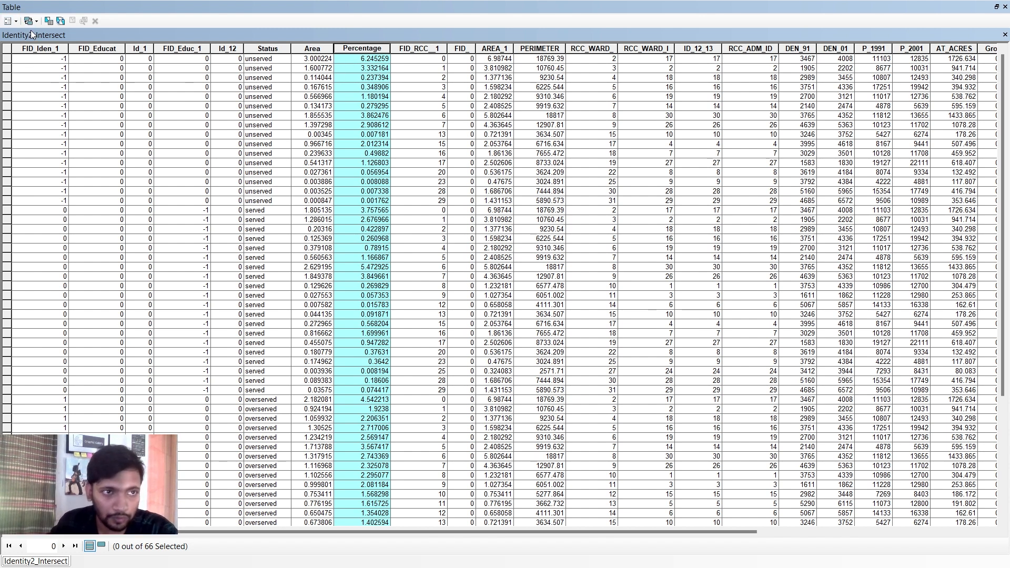
# Step: Select all records in the Identity2_Intersect table and copy them
pyautogui.click(9, 21)
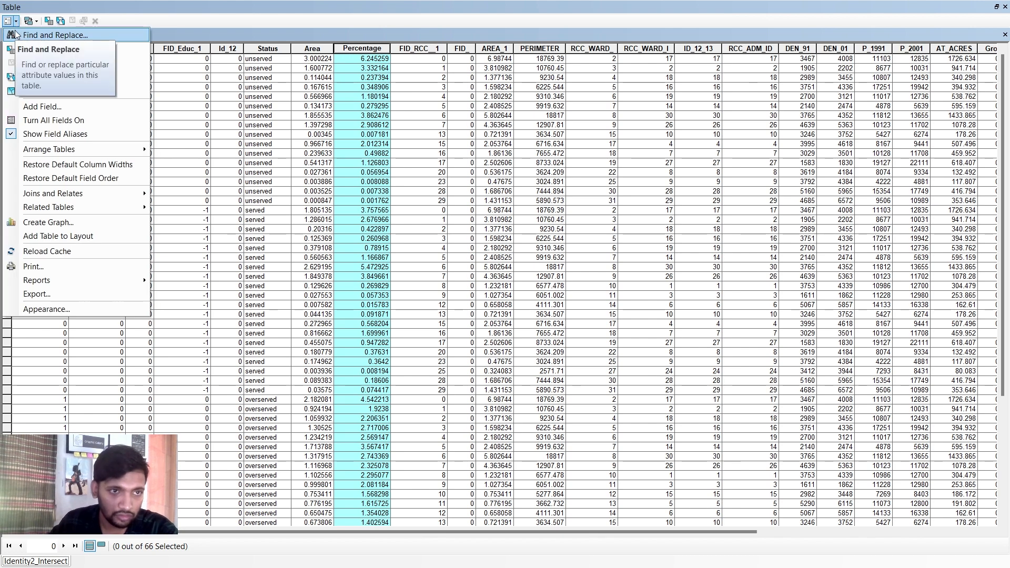
pyautogui.click(38, 93)
pyautogui.rightClick(3, 66)
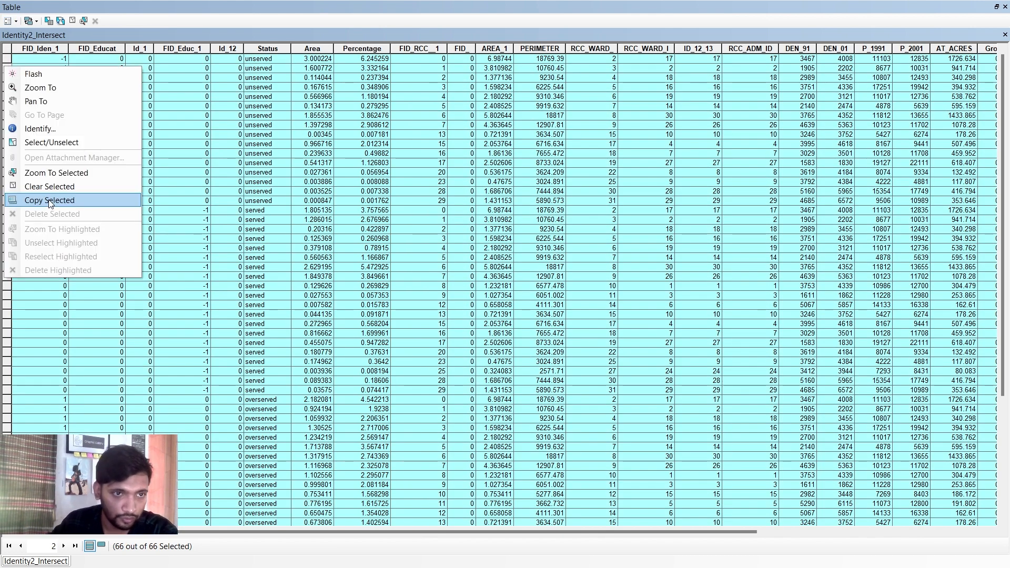
pyautogui.click(49, 201)
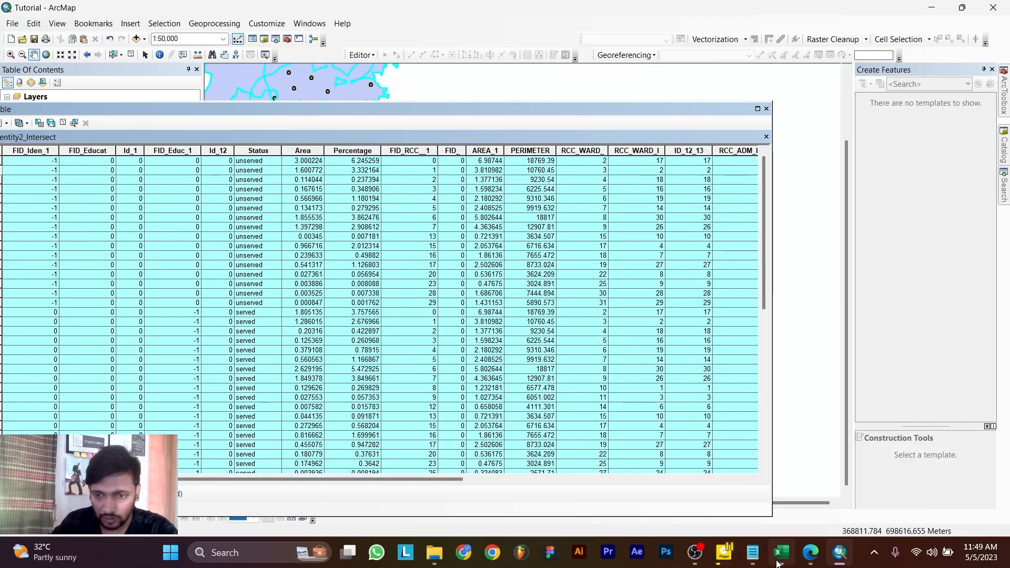
# Step: Switch to Excel and paste the copied Identity2_Intersect records into the blank worksheet, accepting the size mismatch
pyautogui.click(782, 553)
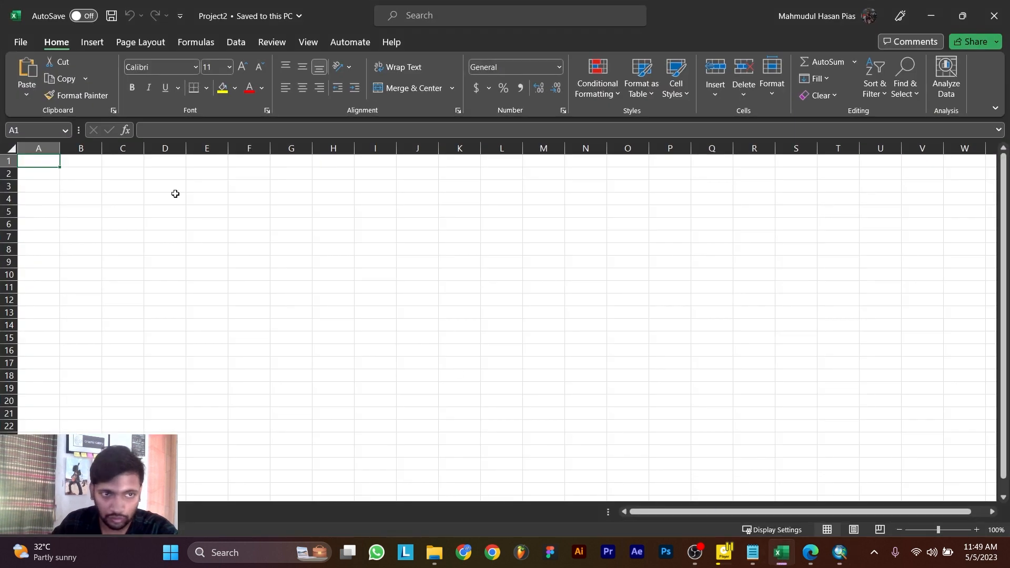
pyautogui.click(8, 150)
pyautogui.rightClick(10, 152)
pyautogui.click(42, 224)
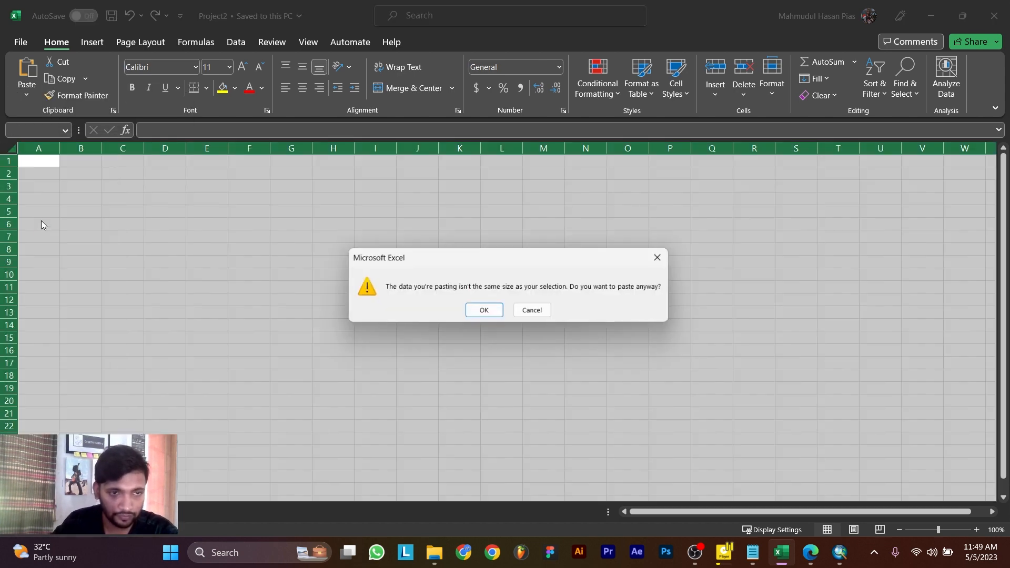
pyautogui.click(476, 310)
pyautogui.keyDown('ctrl'); pyautogui.scroll(-4, 368, 221); pyautogui.keyUp('ctrl')
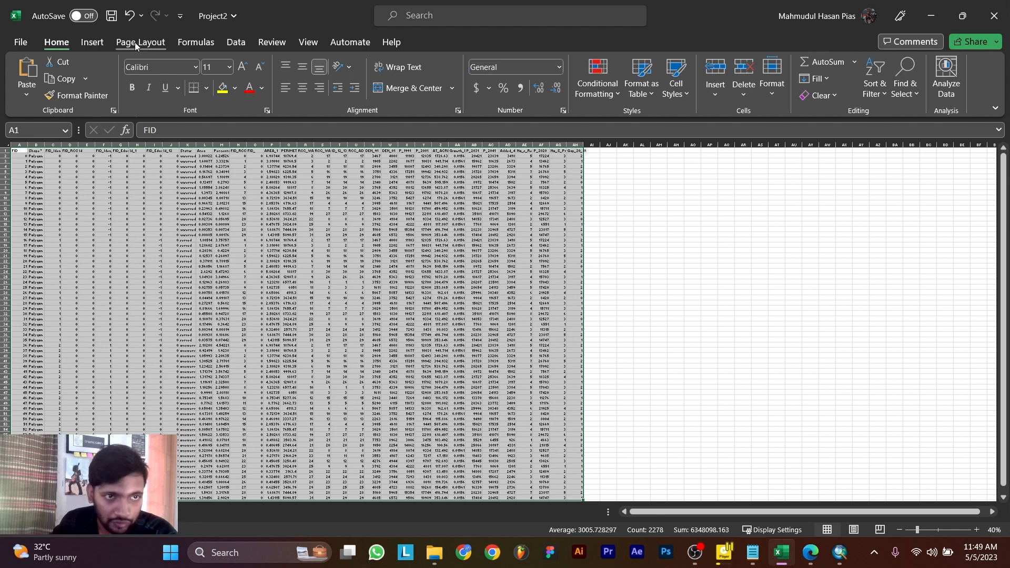
# Step: Insert a PivotTable from the range Sheet1!$A$1:$AH$67 on the existing worksheet at cell AO7
pyautogui.click(92, 42)
pyautogui.click(28, 68)
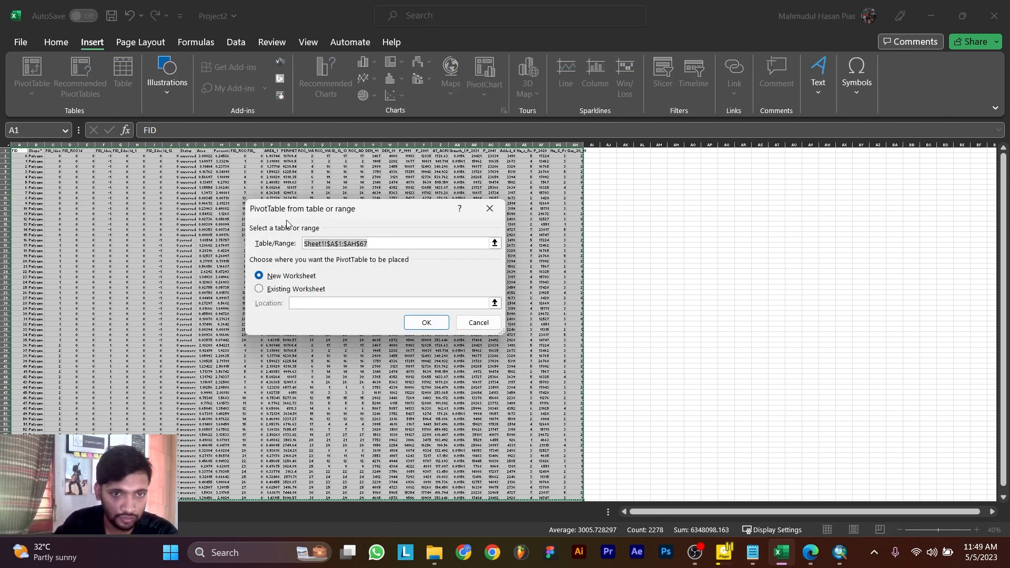
pyautogui.click(263, 289)
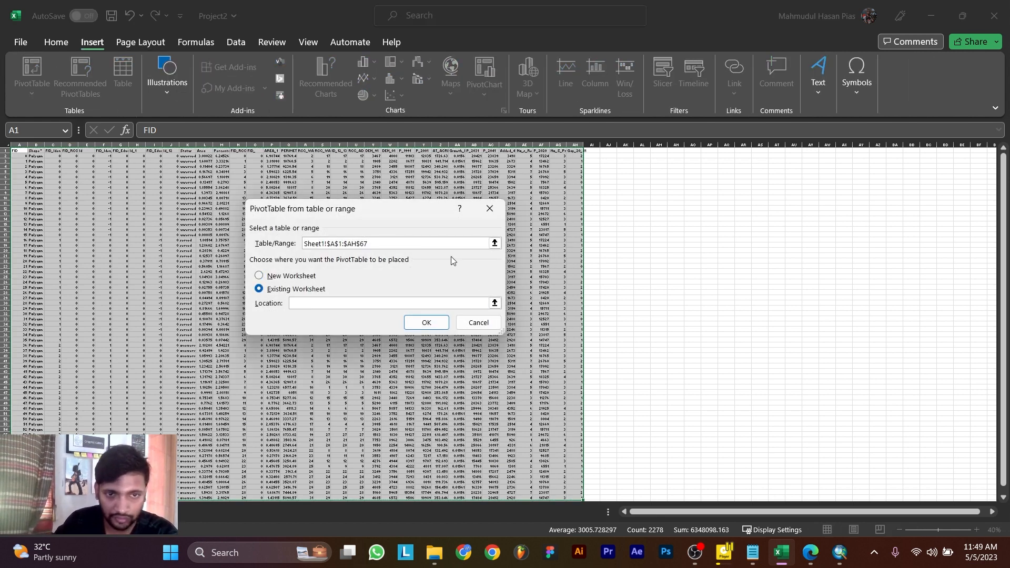
pyautogui.click(701, 184)
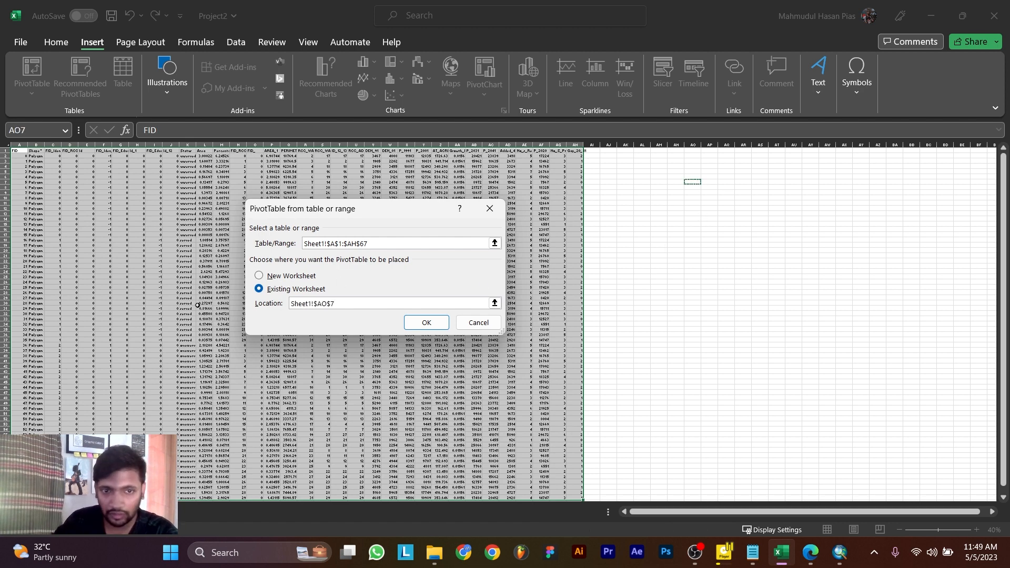
pyautogui.click(424, 323)
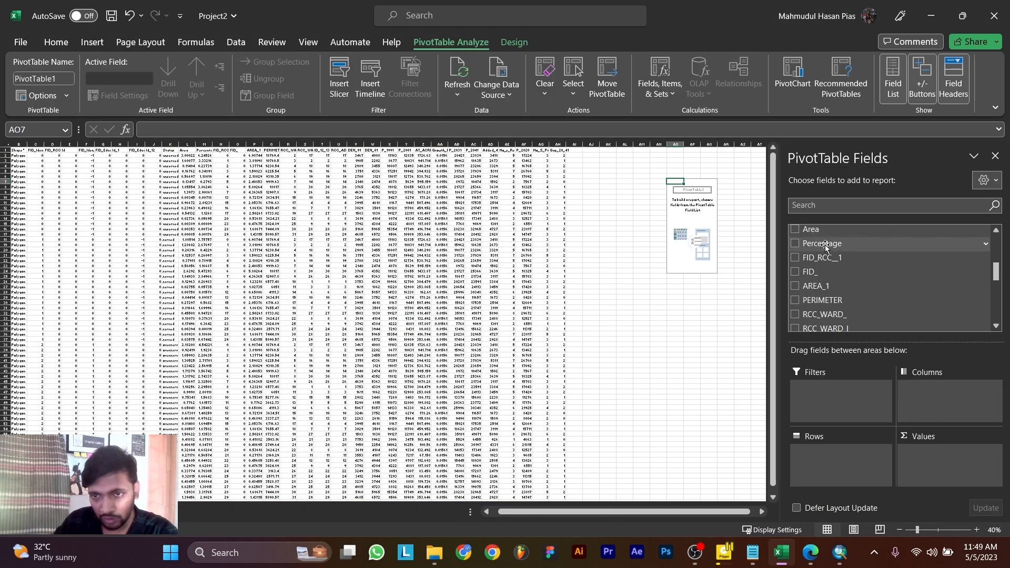
# Step: Lay out the PivotTable with RCC_WARD_I as rows, Status as columns and the sum of Percentage as values
pyautogui.moveTo(825, 247); pyautogui.dragTo(931, 439)
pyautogui.scroll(-4, 843, 278)
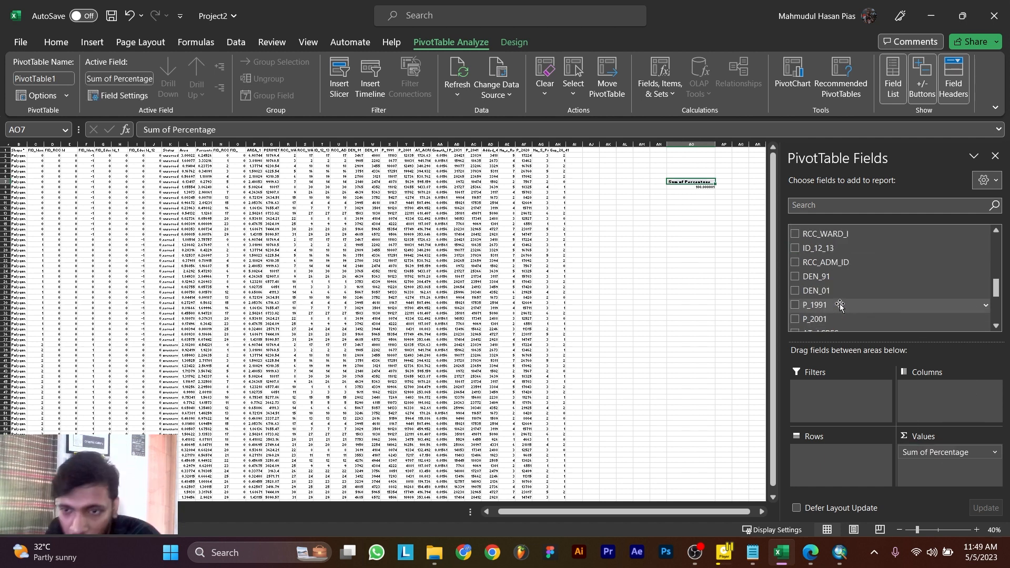
pyautogui.scroll(2, 844, 272)
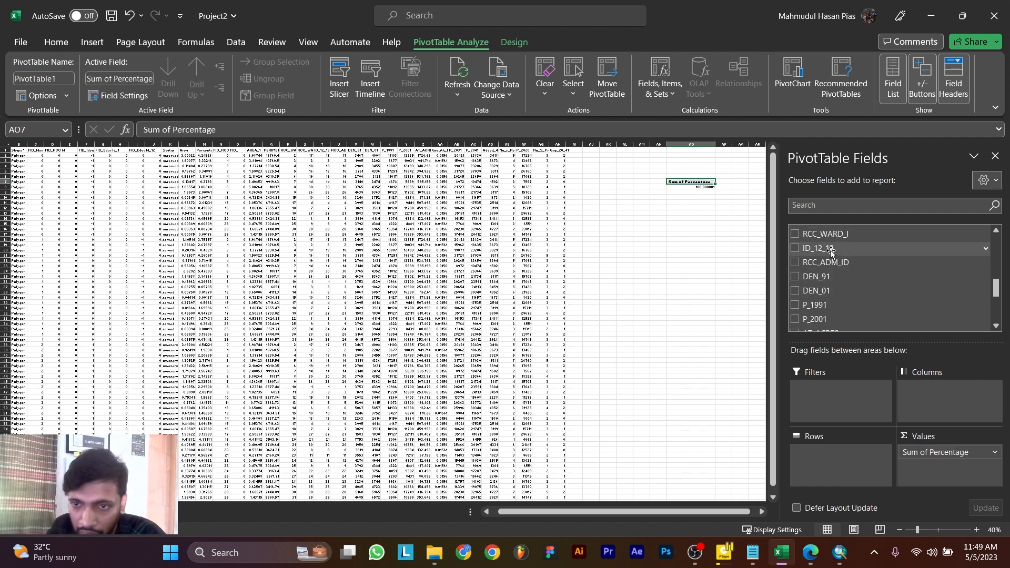
pyautogui.moveTo(834, 234); pyautogui.dragTo(820, 448)
pyautogui.scroll(2, 837, 288)
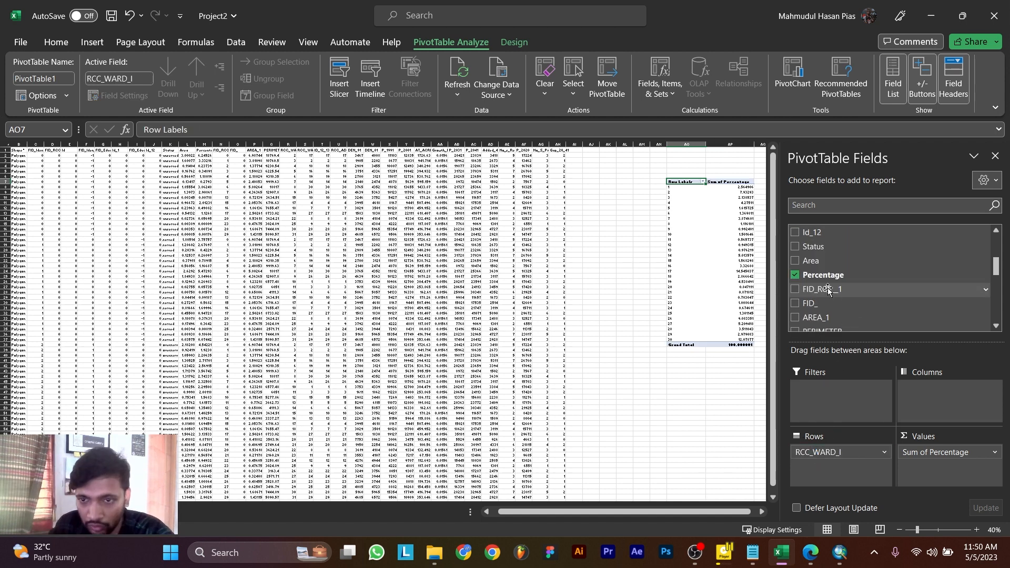
pyautogui.moveTo(817, 250); pyautogui.dragTo(947, 399)
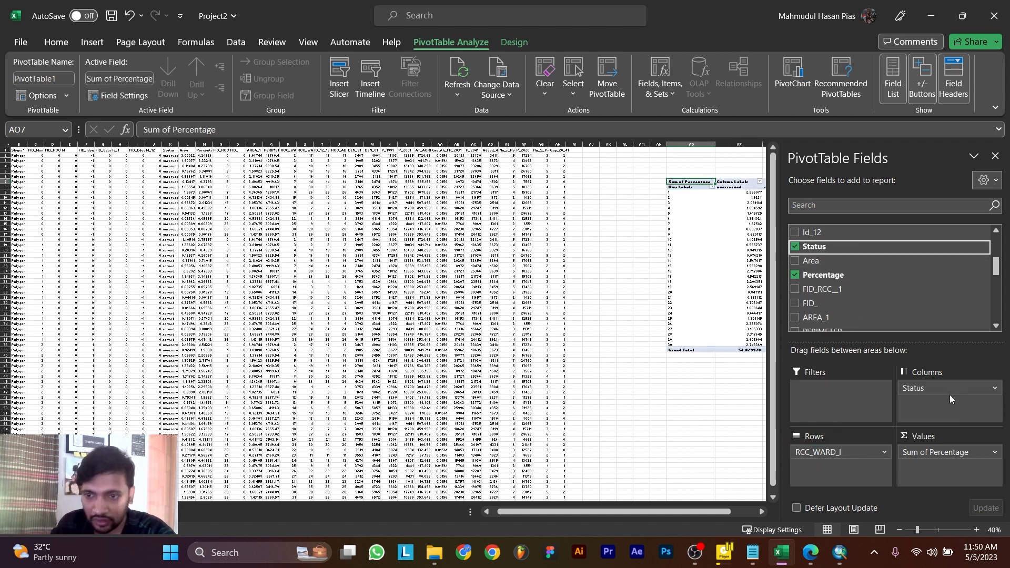
pyautogui.keyDown('ctrl'); pyautogui.scroll(2, 668, 195); pyautogui.keyUp('ctrl')
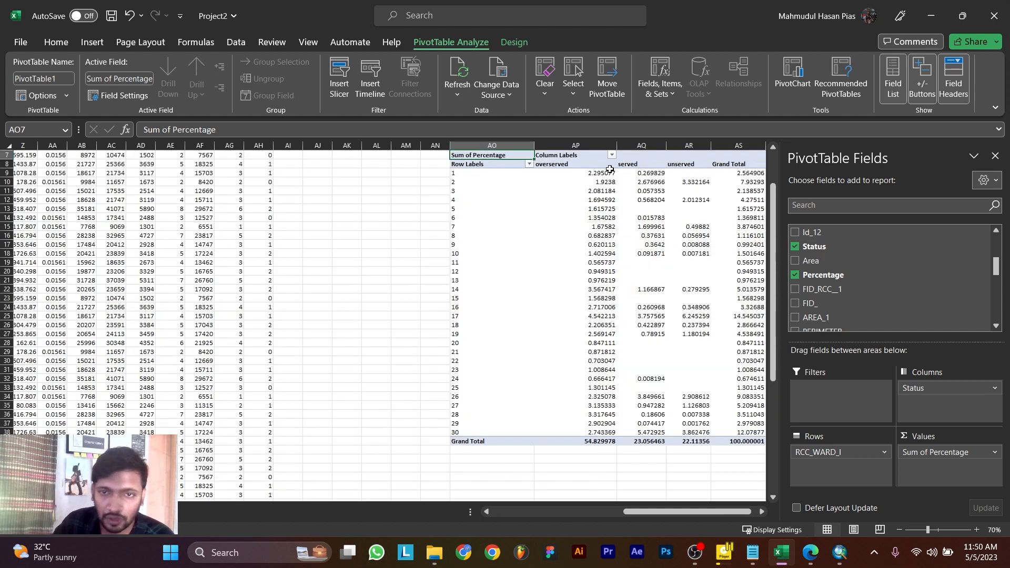
# Step: Switch to Project.pdf and read the task on area percentages with reference to ward area
pyautogui.hotkey('alt', 'Tab')
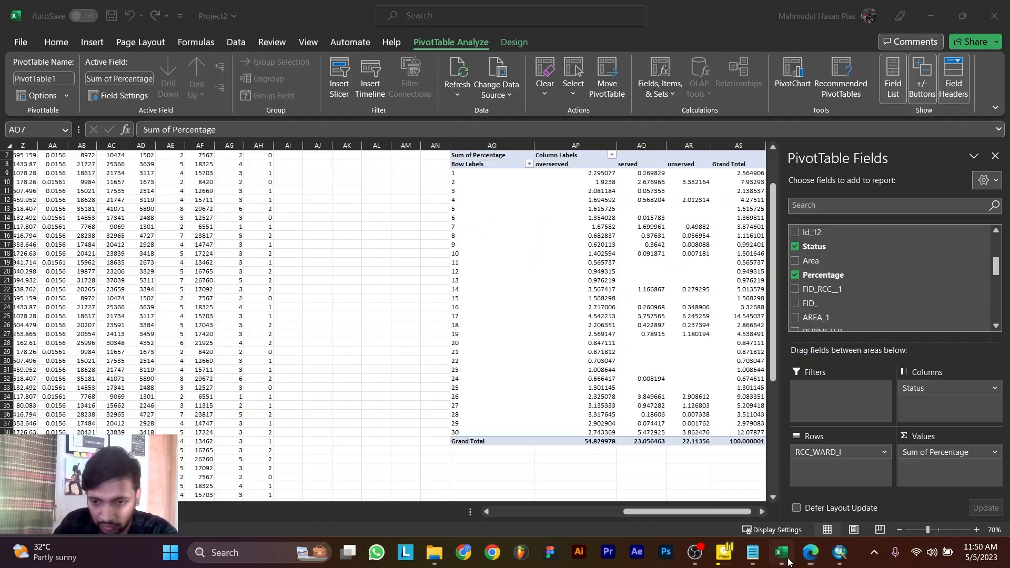
pyautogui.hotkey('alt', 'Tab')
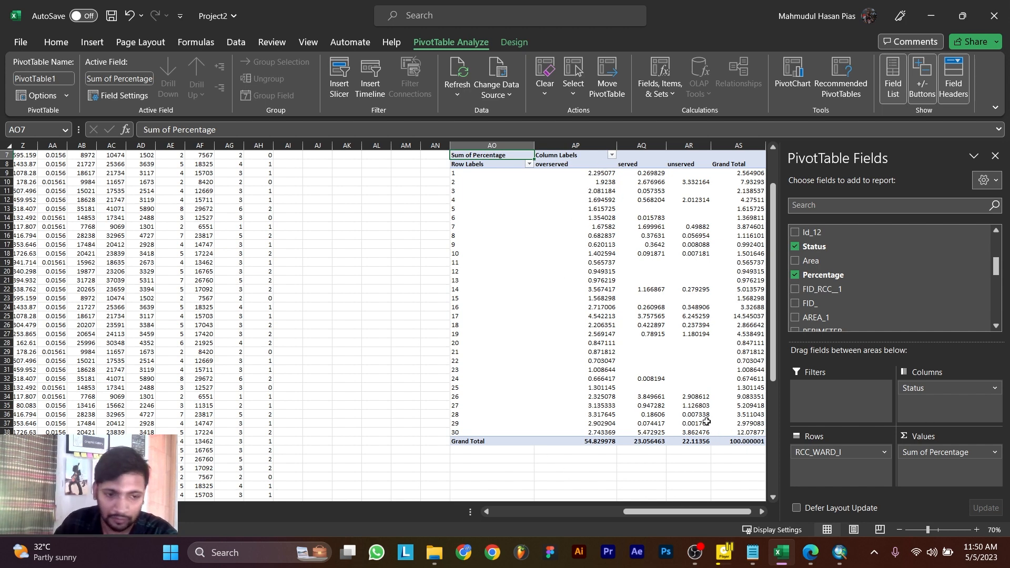
pyautogui.hotkey('alt', 'Tab')
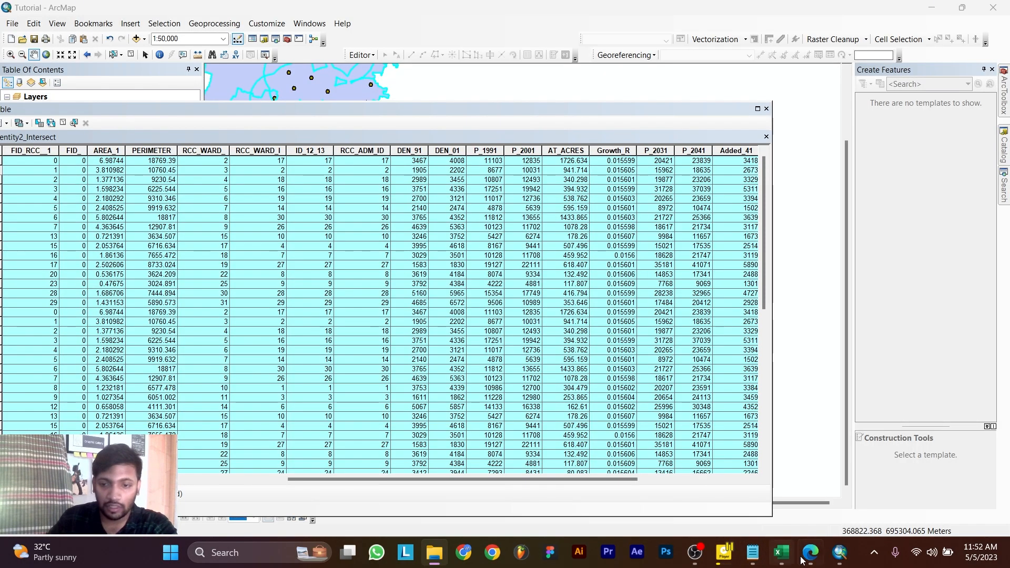
pyautogui.click(810, 553)
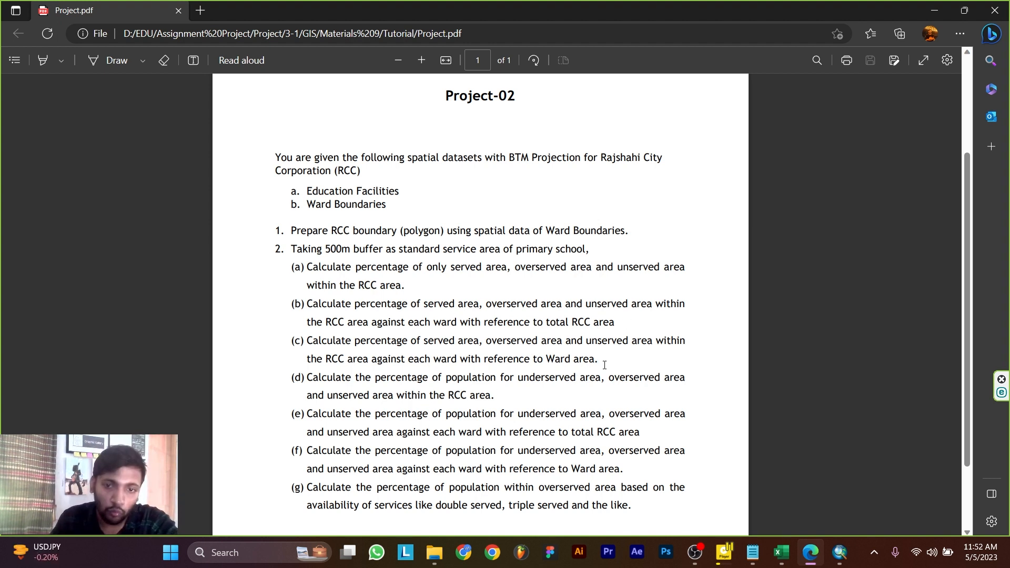
# Step: Return to ArcMap, maximize the Identity2_Intersect table and clear the record selection
pyautogui.click(840, 553)
pyautogui.moveTo(692, 112); pyautogui.dragTo(793, 67)
pyautogui.click(860, 61)
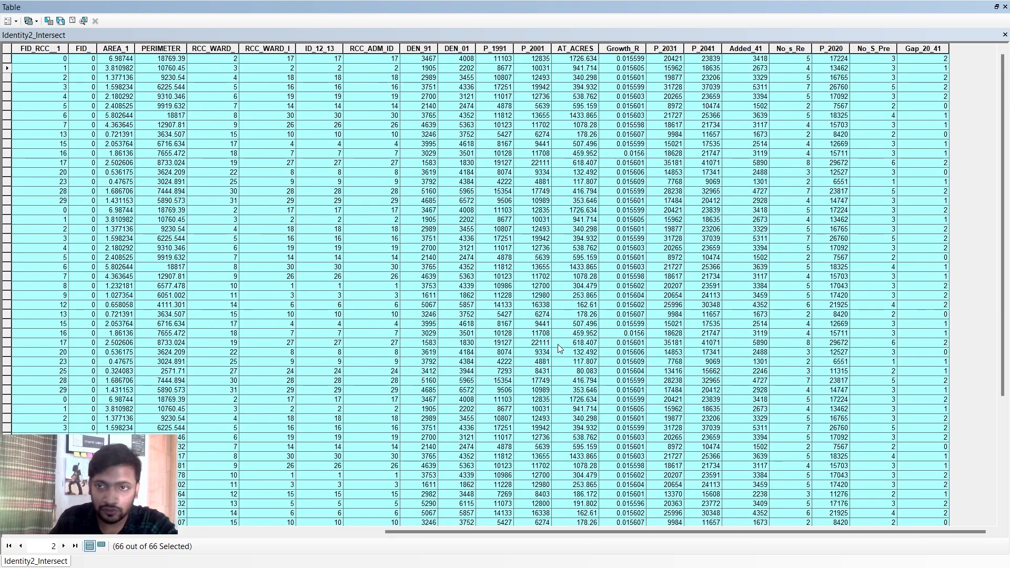
pyautogui.click(72, 21)
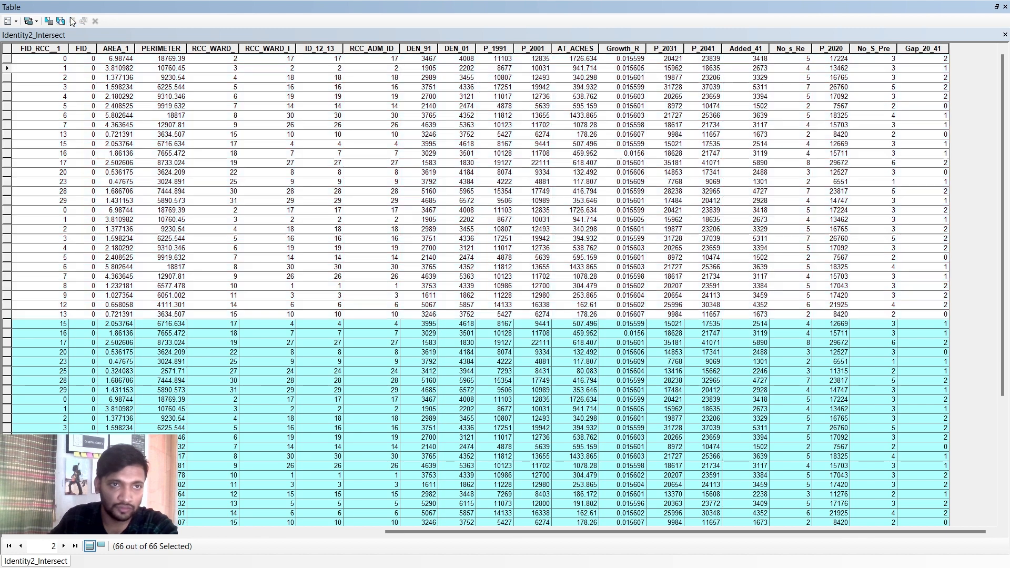
# Step: Add a Double field named Percentage_area2 to Identity2_Intersect and accept the suggested automatic rename
pyautogui.click(15, 21)
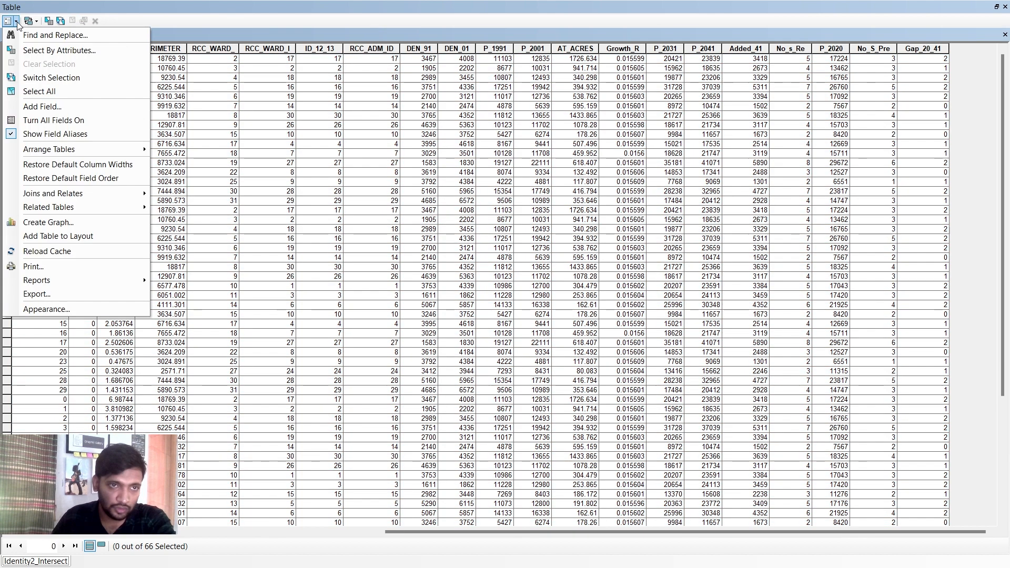
pyautogui.click(34, 107)
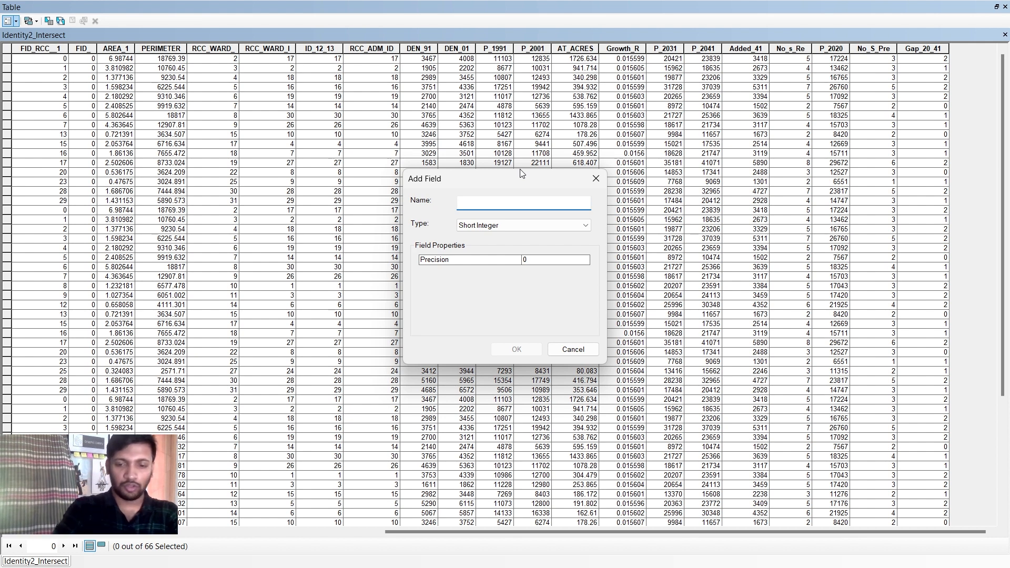
pyautogui.write('Per')
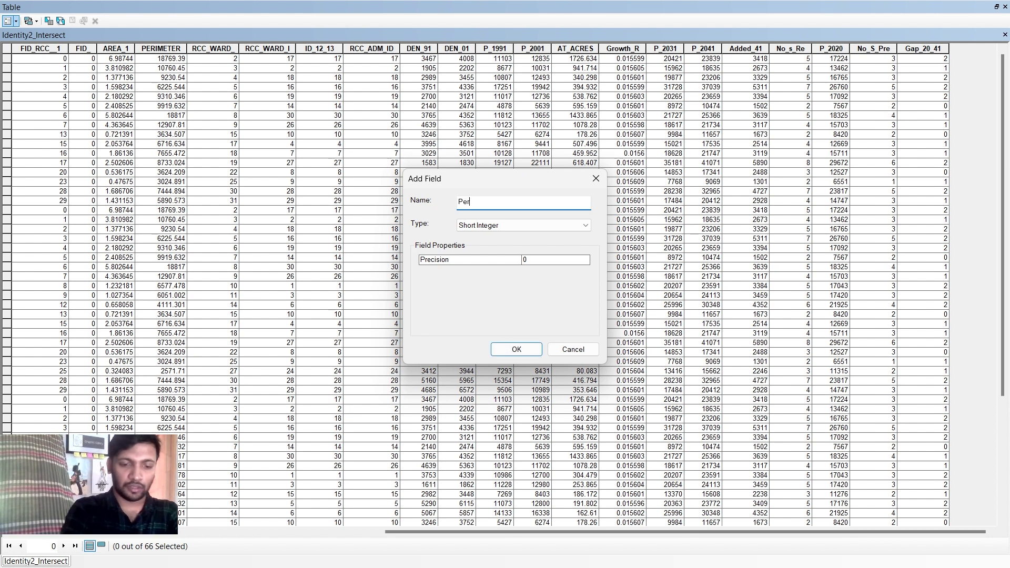
pyautogui.write('centaf')
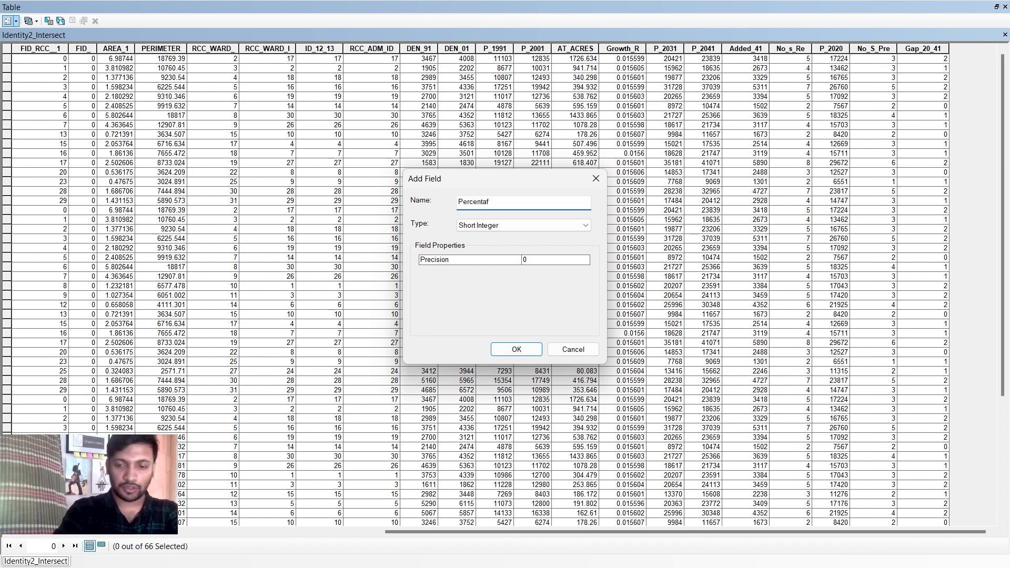
pyautogui.press('BackSpace')
pyautogui.write('ge_area2')
pyautogui.click(515, 230)
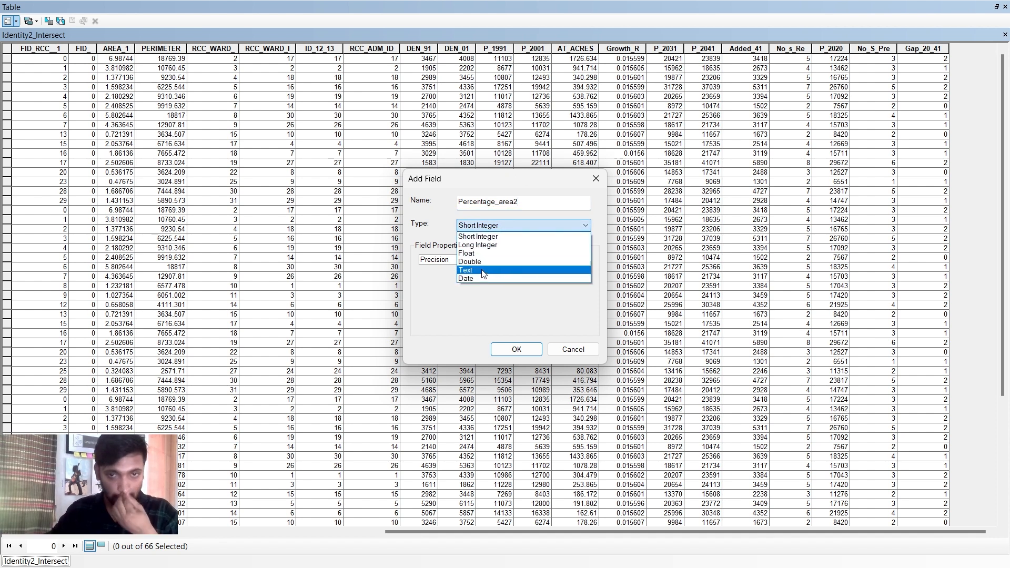
pyautogui.click(519, 268)
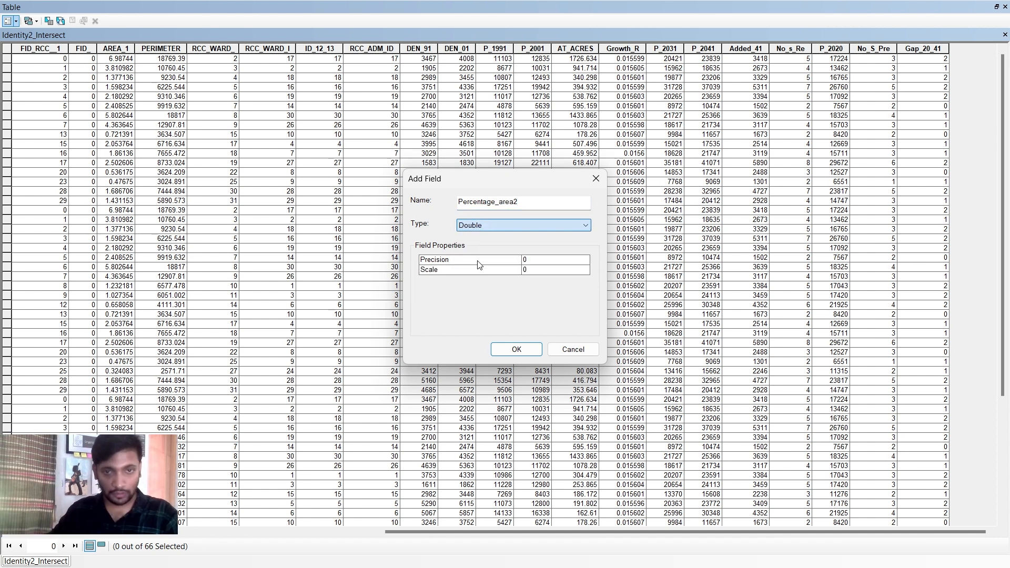
pyautogui.click(534, 350)
pyautogui.click(559, 329)
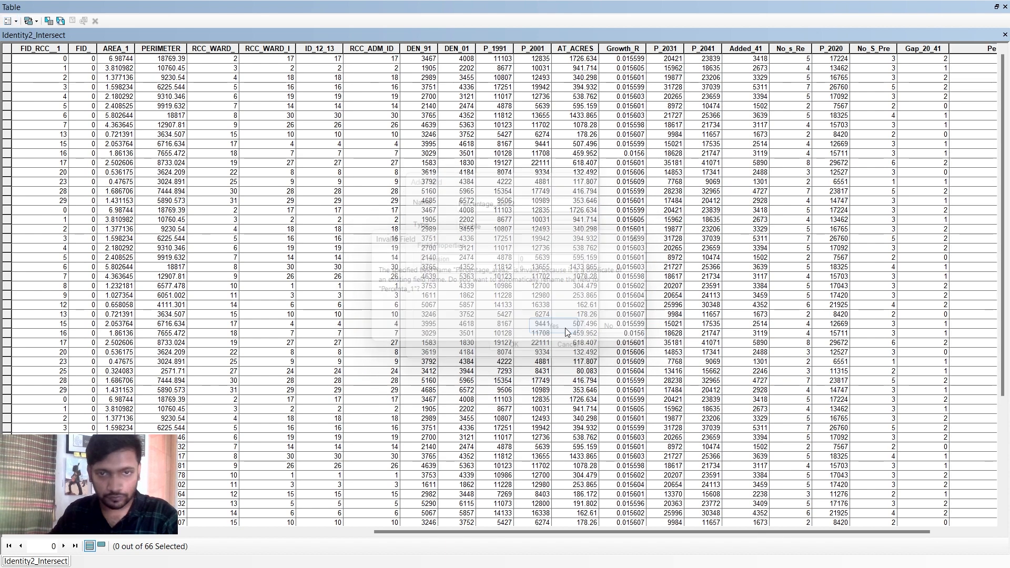
# Step: Calculate the Percenta_1 field of Identity2_Intersect with the expression ([Area]/[AREA_1])*100
pyautogui.moveTo(685, 530); pyautogui.dragTo(741, 530)
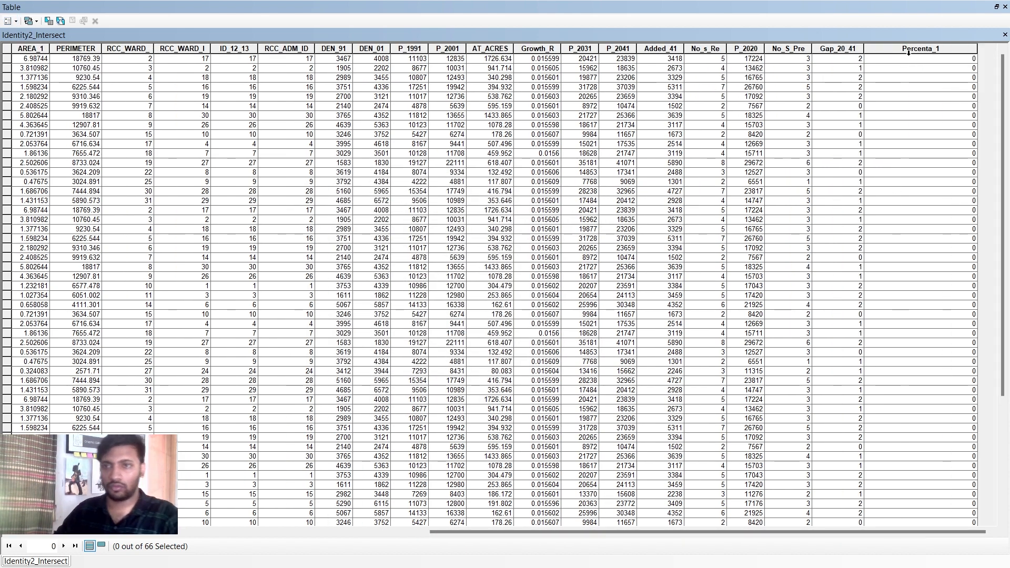
pyautogui.click(920, 47)
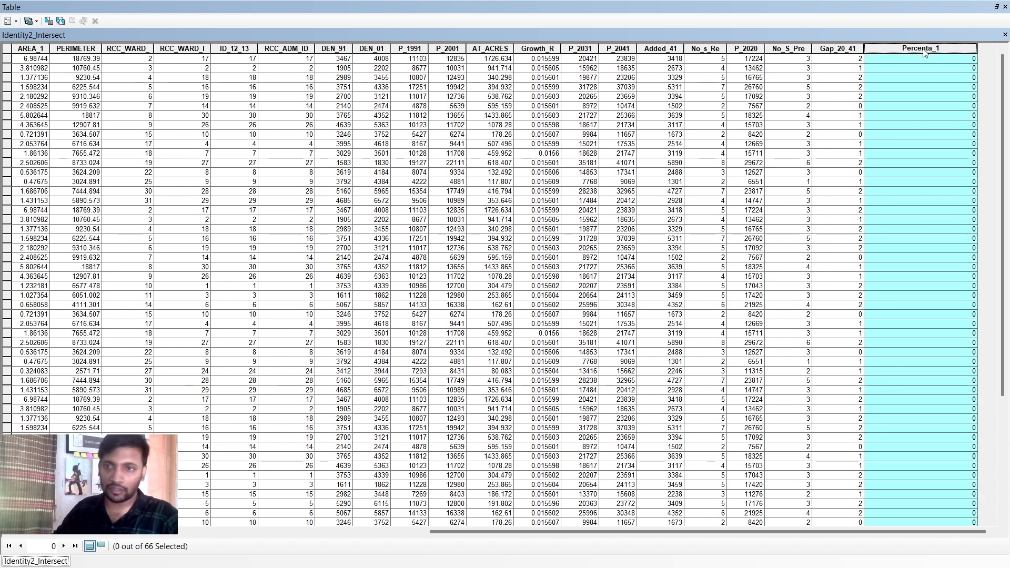
pyautogui.rightClick(920, 47)
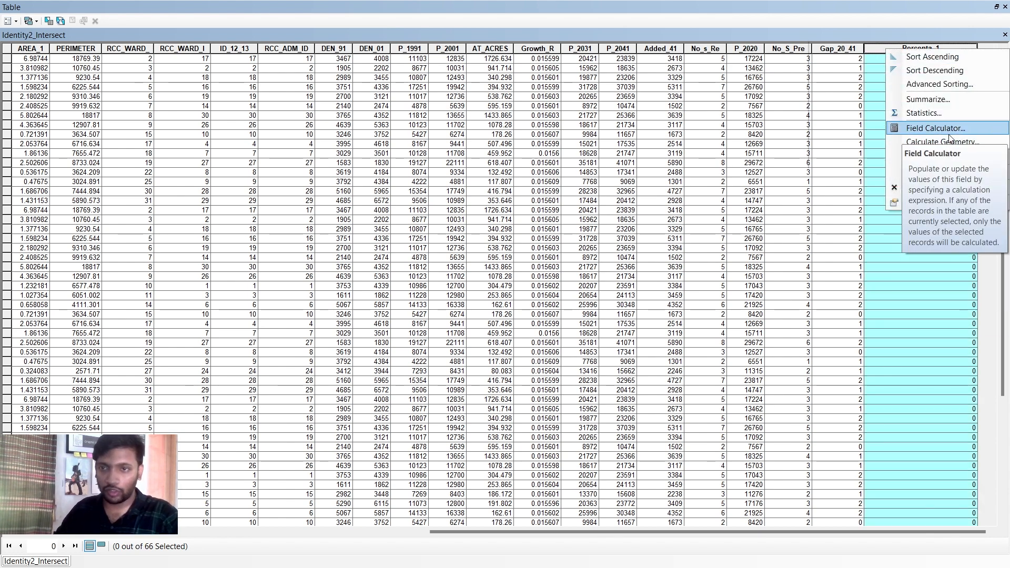
pyautogui.click(941, 128)
pyautogui.click(458, 299)
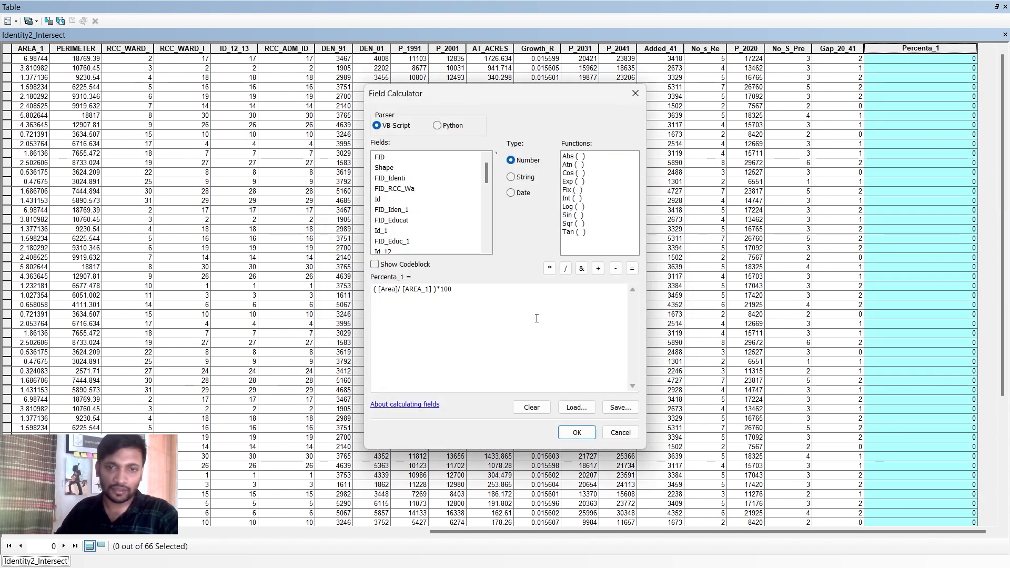
pyautogui.click(433, 310)
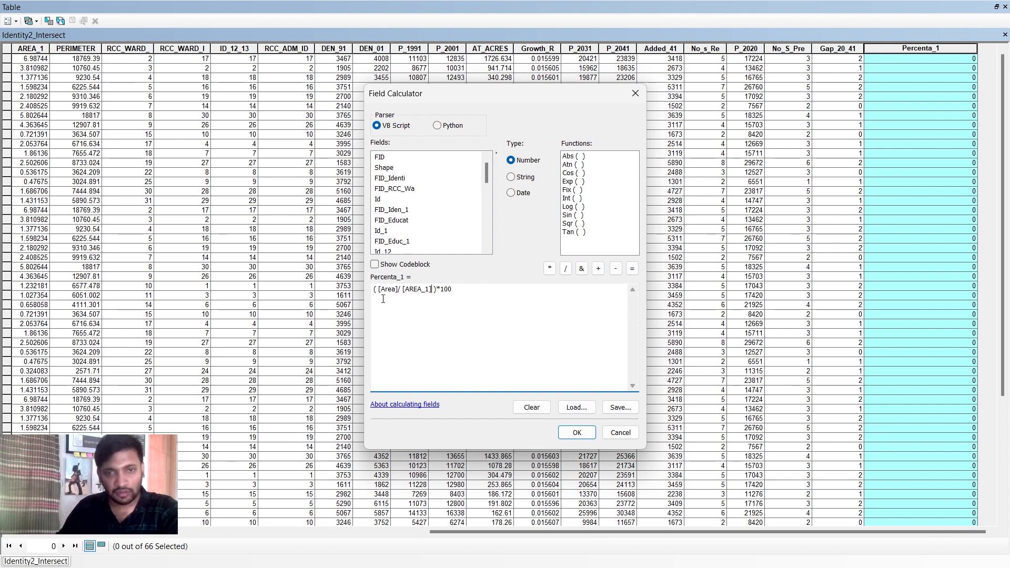
pyautogui.click(578, 433)
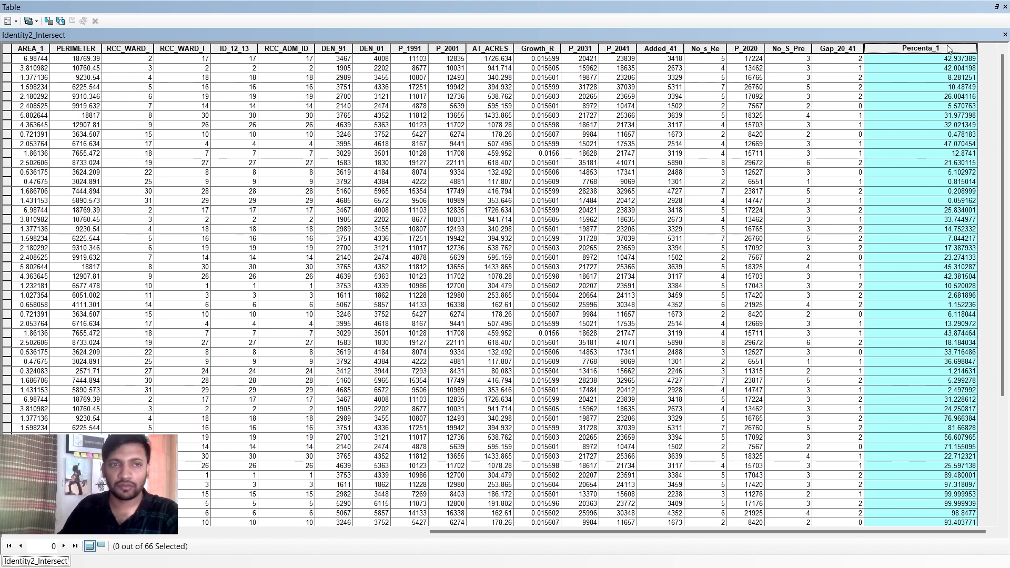
# Step: Select and copy all Identity2_Intersect records with the new percentage field, restore the table window and switch to Excel
pyautogui.click(14, 22)
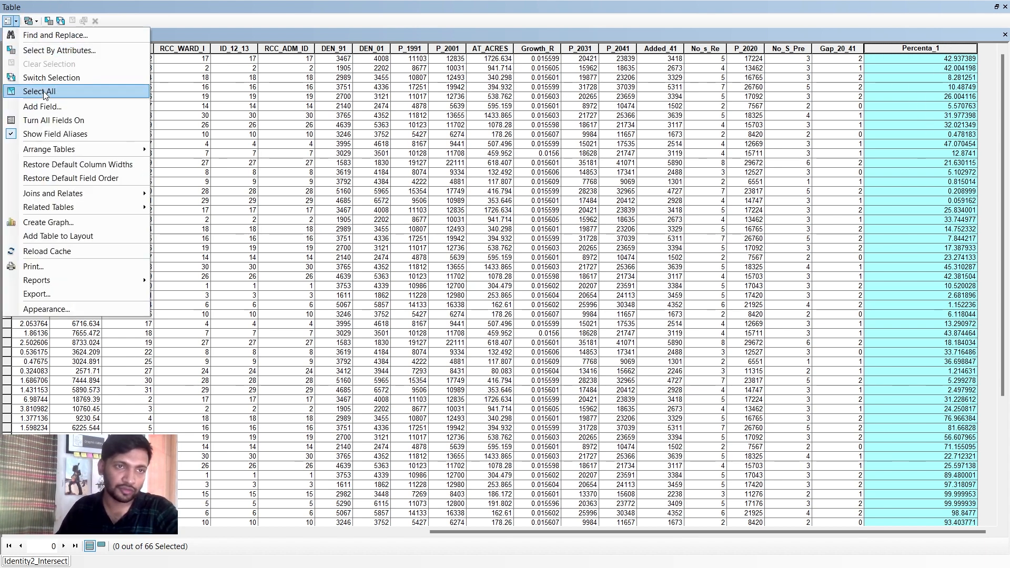
pyautogui.click(26, 90)
pyautogui.rightClick(11, 97)
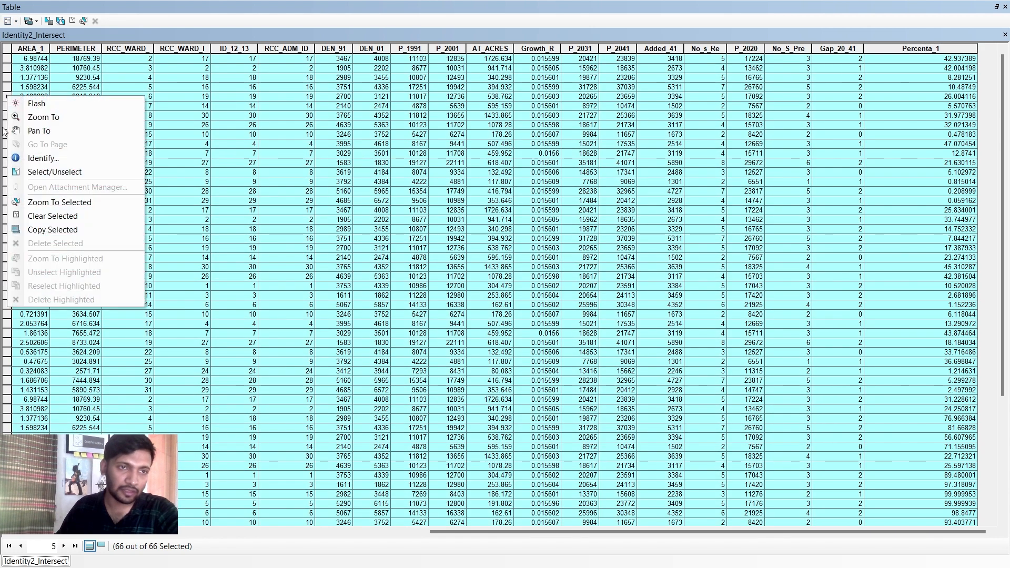
pyautogui.click(31, 229)
pyautogui.click(997, 8)
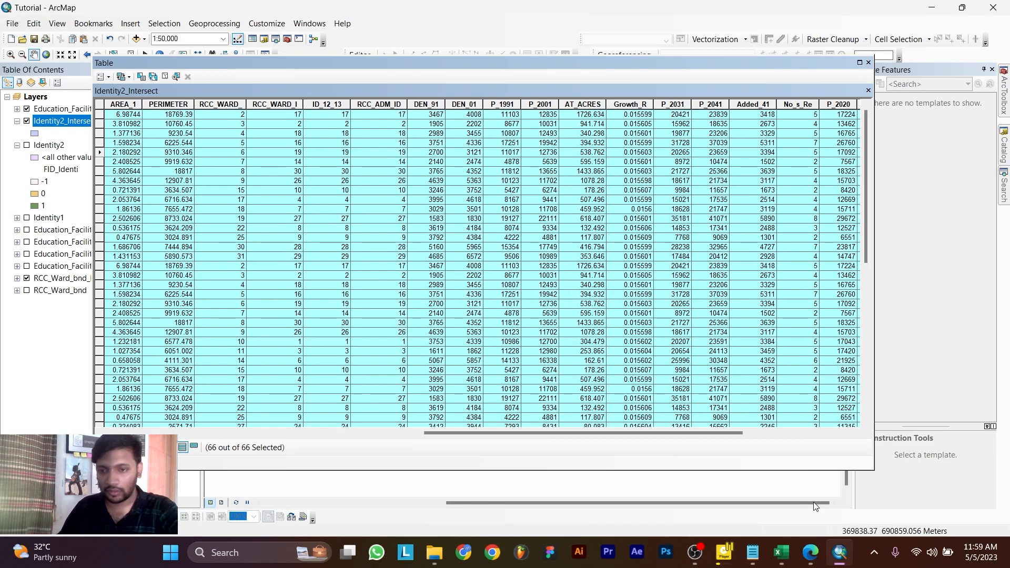
pyautogui.click(781, 553)
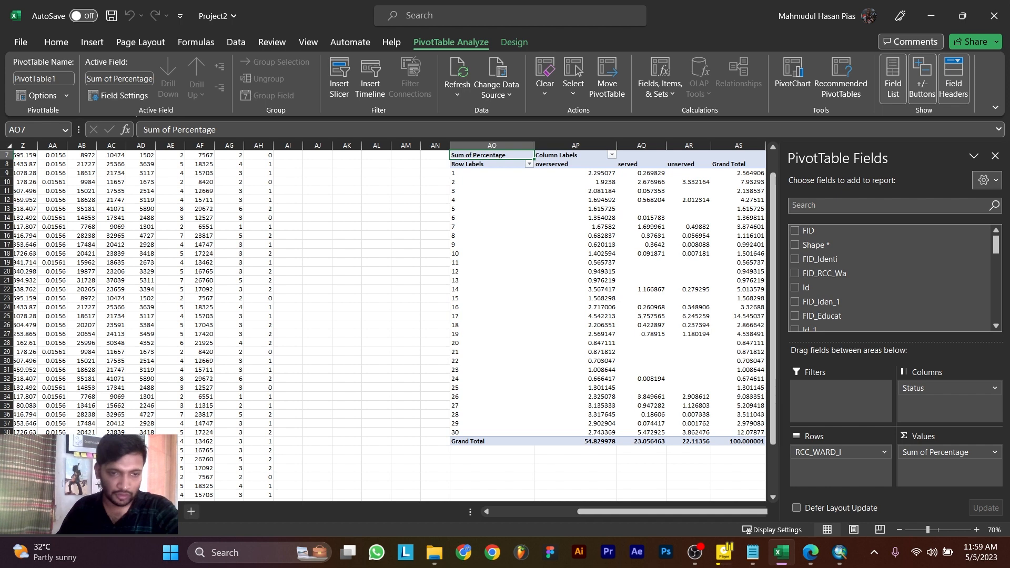
# Step: Switch to the empty Sheet3 and paste the copied Identity2_Intersect records starting at cell A1
pyautogui.click(152, 512)
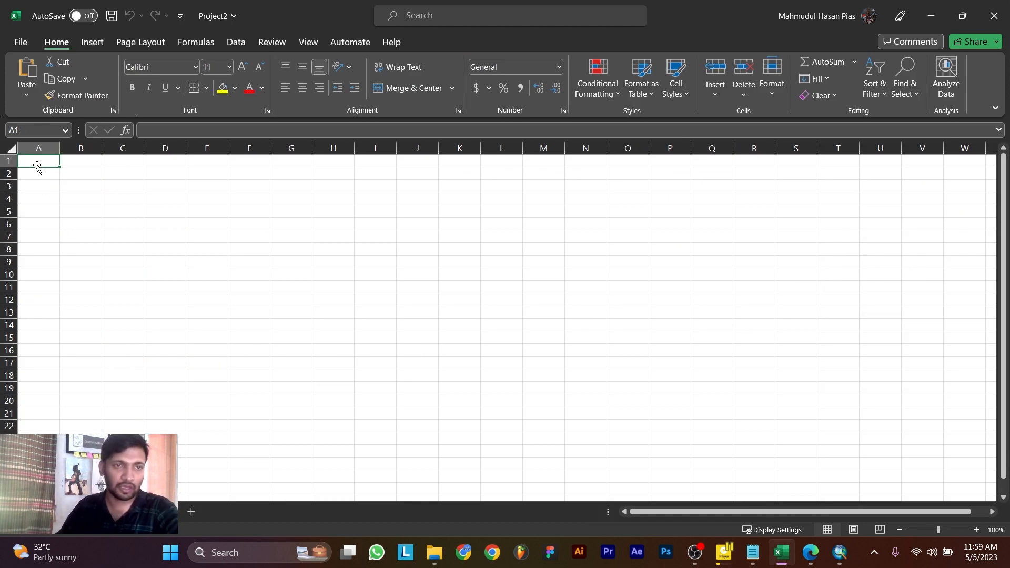
pyautogui.rightClick(13, 151)
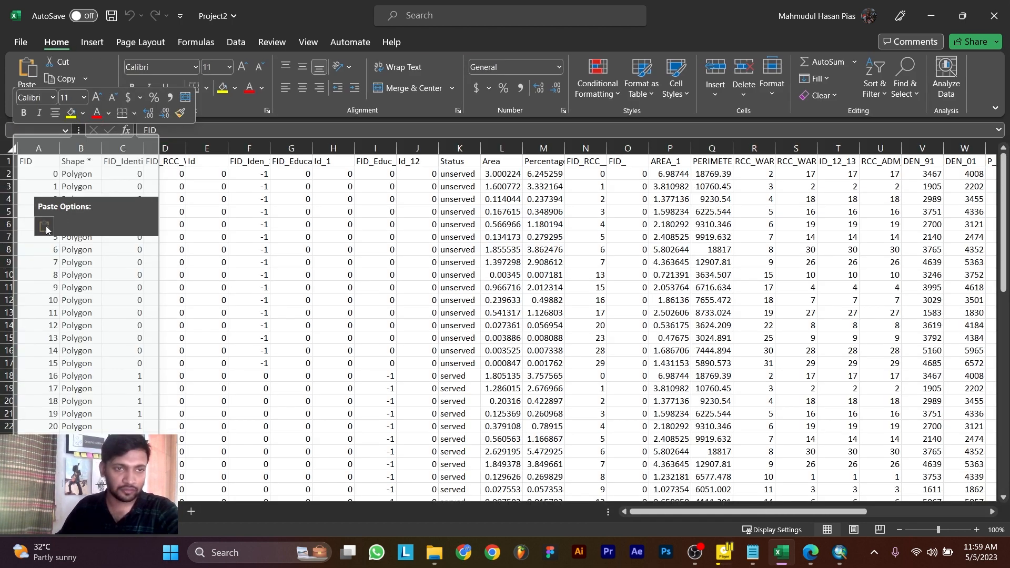
pyautogui.click(54, 226)
pyautogui.click(484, 311)
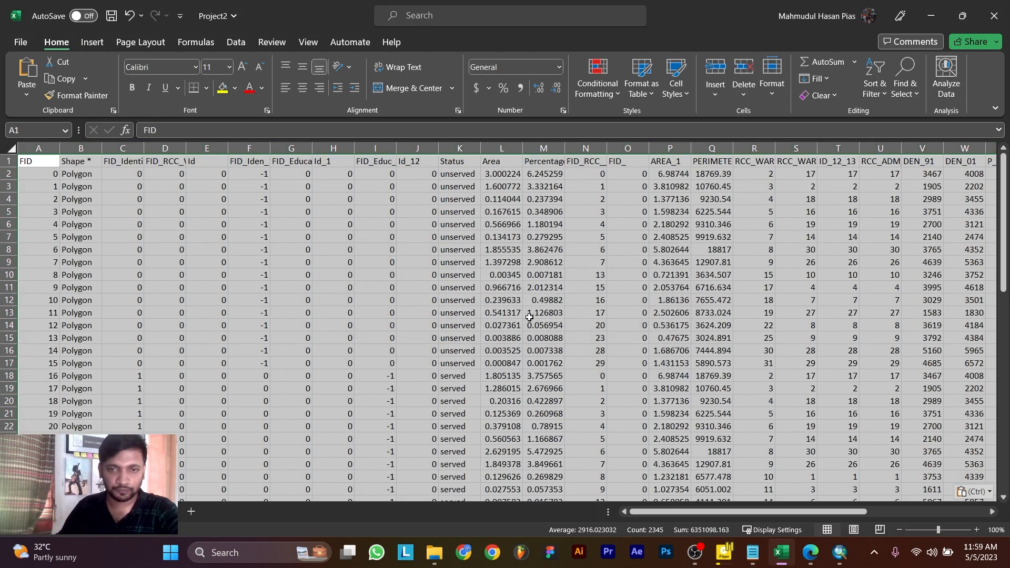
pyautogui.scroll(-4, 505, 316)
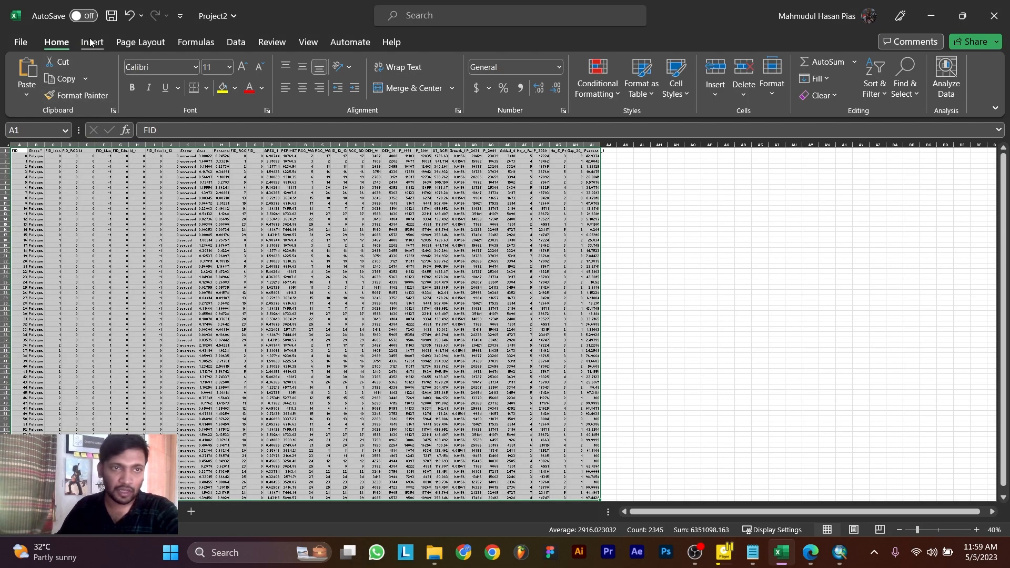
# Step: Insert a PivotTable from Sheet3!$A$1:$AI$67 into the existing worksheet at cell AO10
pyautogui.click(91, 42)
pyautogui.click(37, 79)
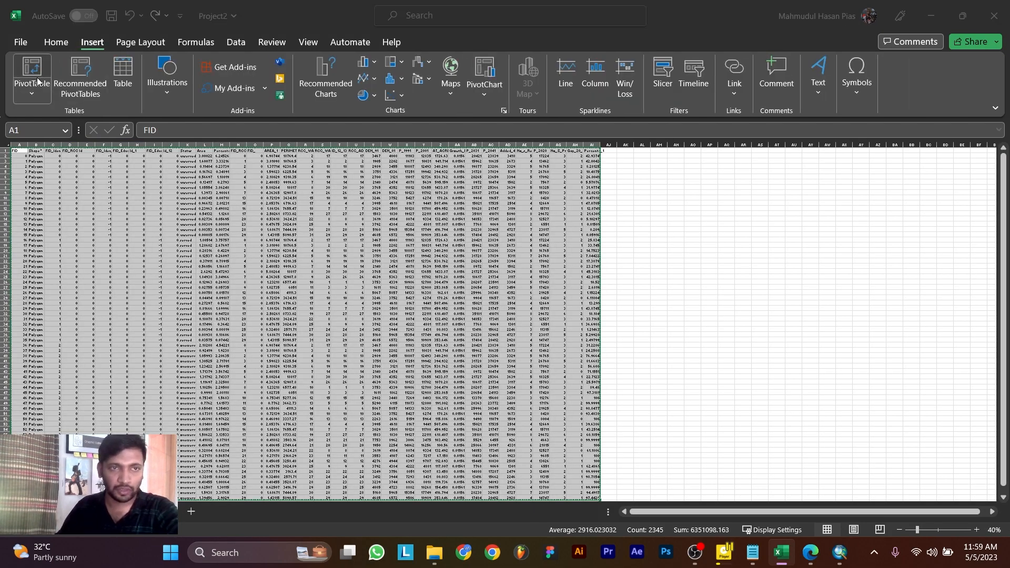
pyautogui.click(259, 289)
pyautogui.click(698, 199)
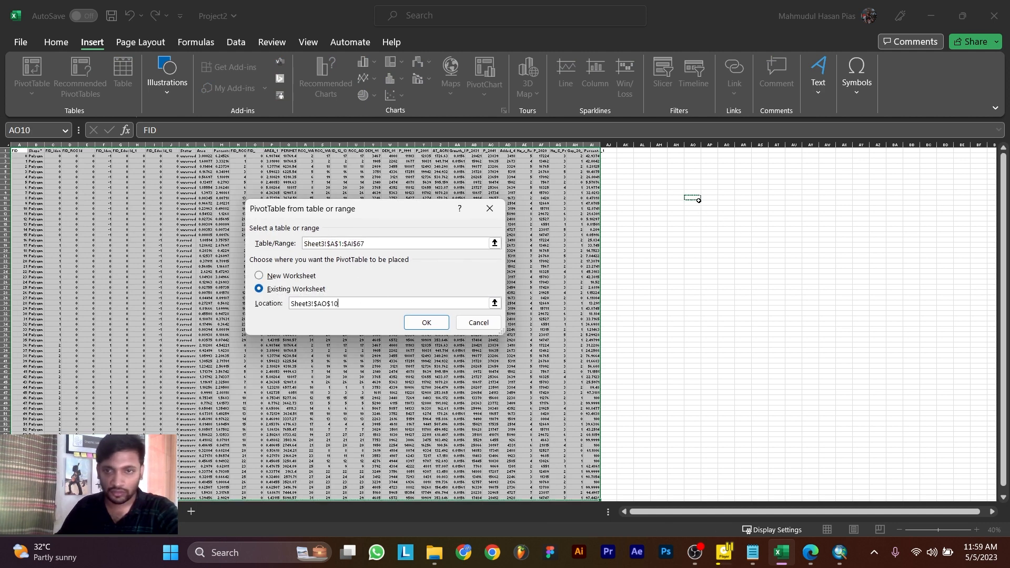
pyautogui.click(427, 323)
# Step: Set up the PivotTable with Sum of Percenta_1 as values, RCC_WARD_I as rows and Status as columns
pyautogui.moveTo(842, 311); pyautogui.dragTo(925, 454)
pyautogui.scroll(2, 830, 293)
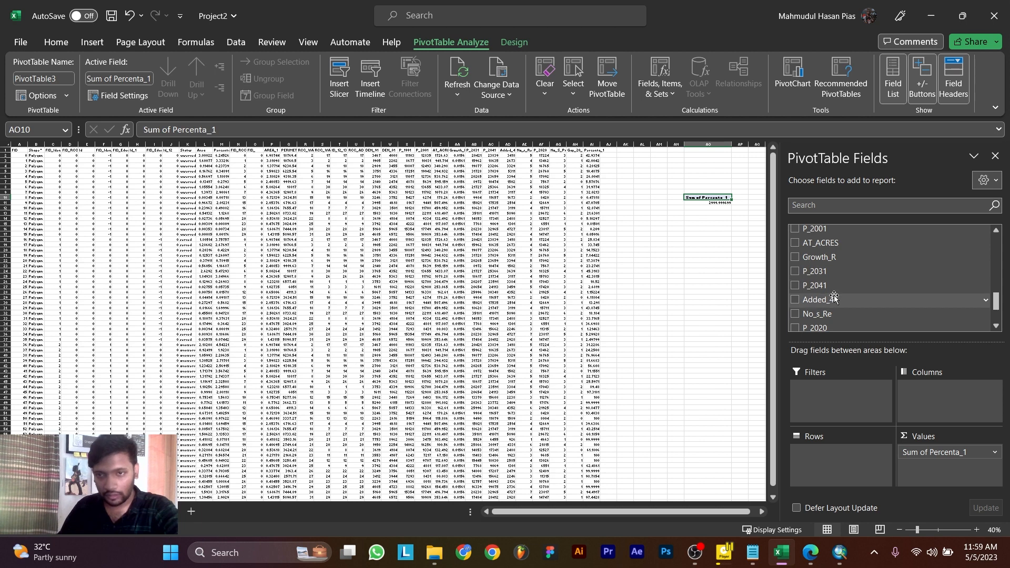
pyautogui.scroll(5, 845, 300)
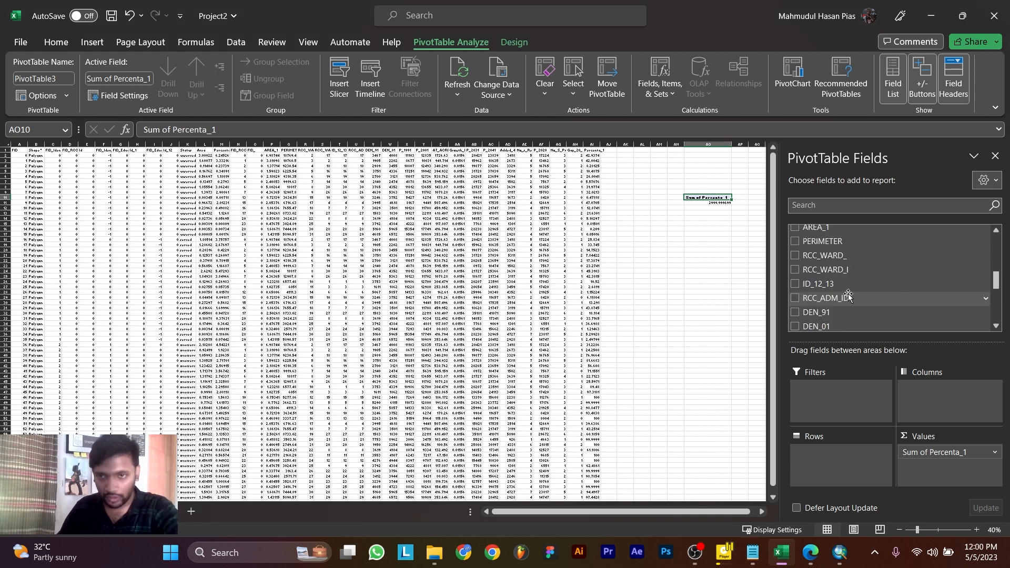
pyautogui.moveTo(849, 275); pyautogui.dragTo(821, 453)
pyautogui.scroll(3, 840, 265)
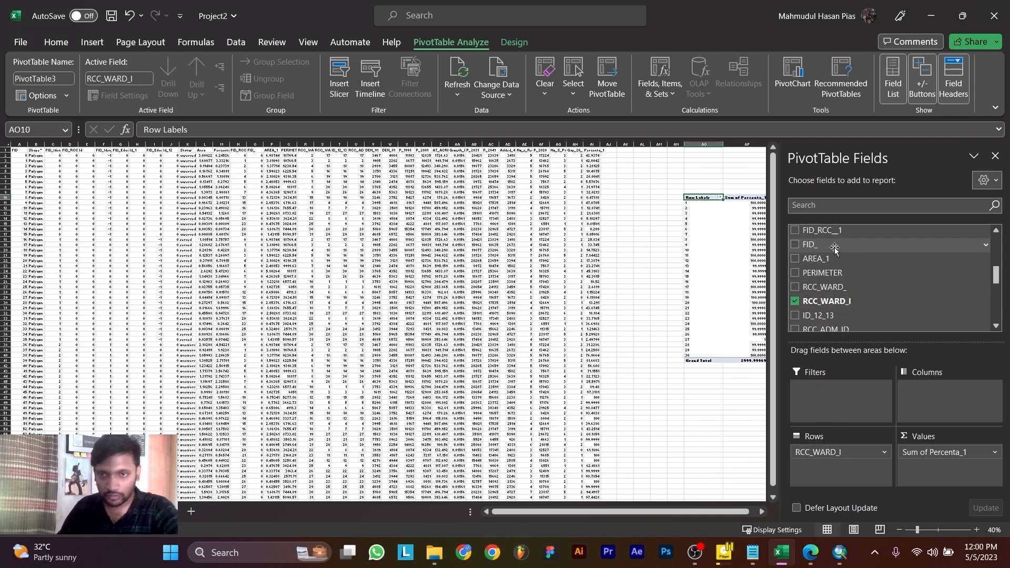
pyautogui.scroll(1, 840, 265)
pyautogui.moveTo(839, 282); pyautogui.dragTo(942, 406)
# Step: Compare the ward-area PivotTable with the total-RCC-area one on the other sheet, and read the remaining tasks in Project.pdf
pyautogui.moveTo(630, 513); pyautogui.dragTo(700, 510)
pyautogui.scroll(3, 694, 323)
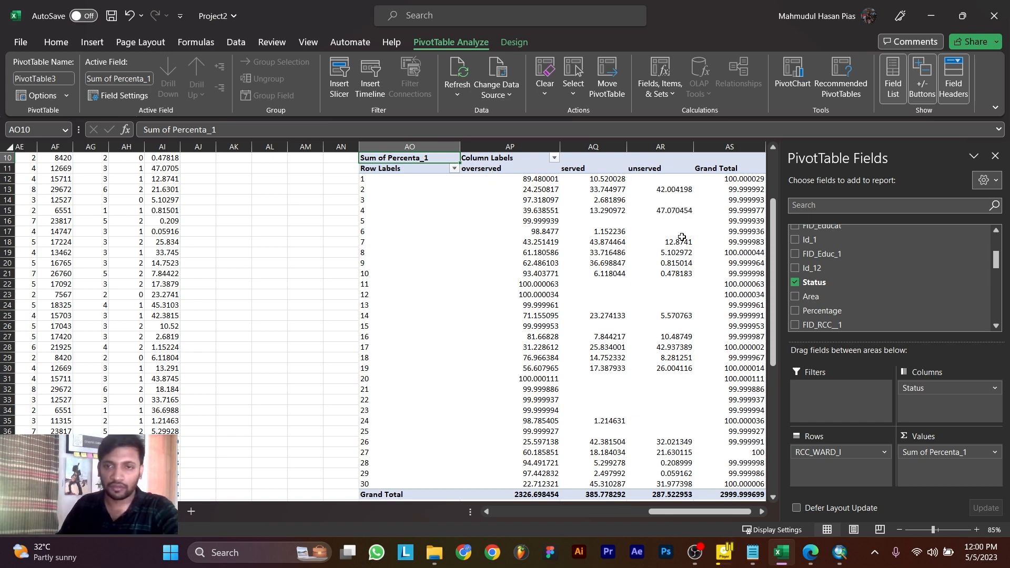
pyautogui.scroll(-2, 650, 285)
pyautogui.scroll(2, 585, 333)
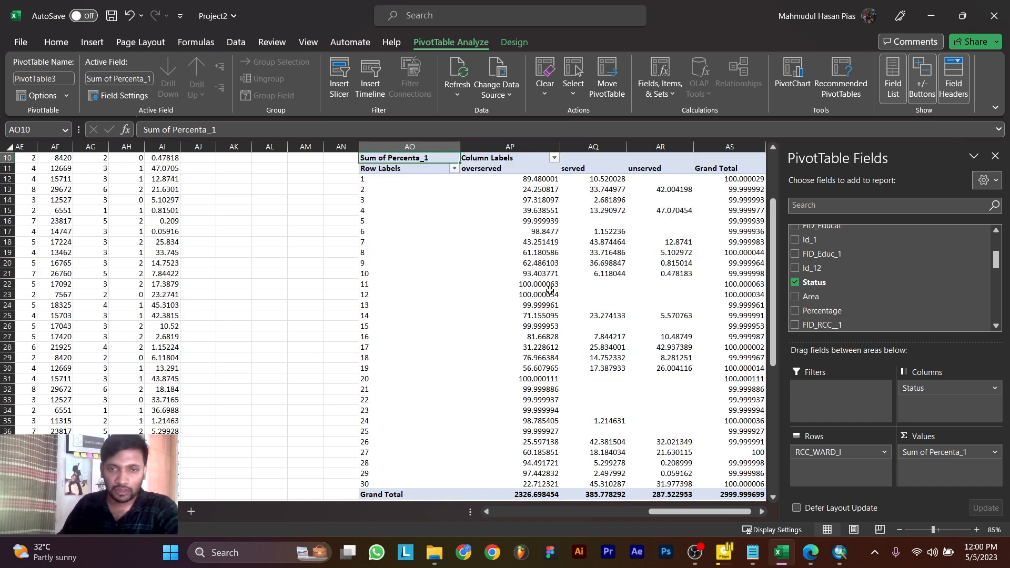
pyautogui.scroll(-1, 530, 284)
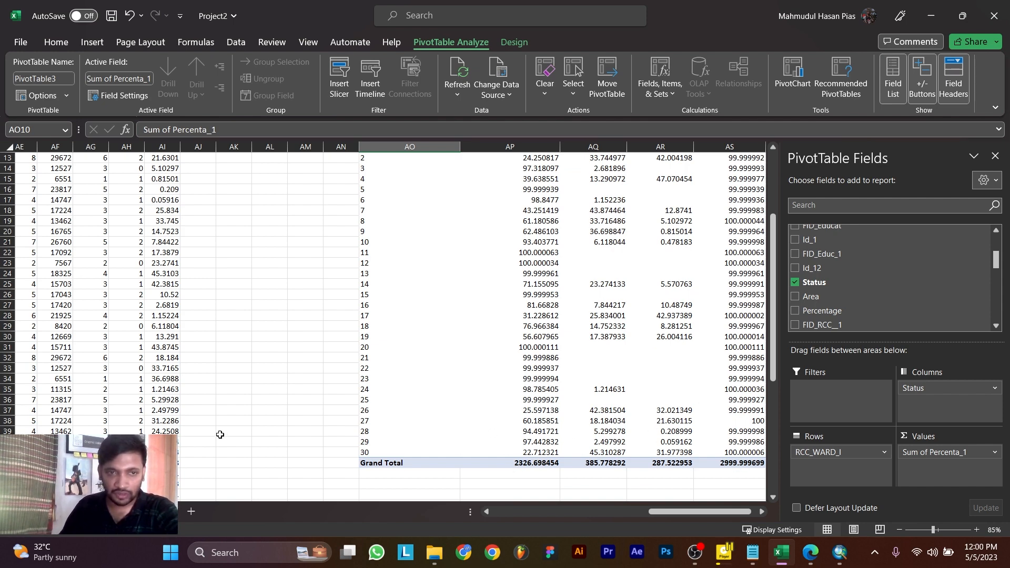
pyautogui.click(103, 512)
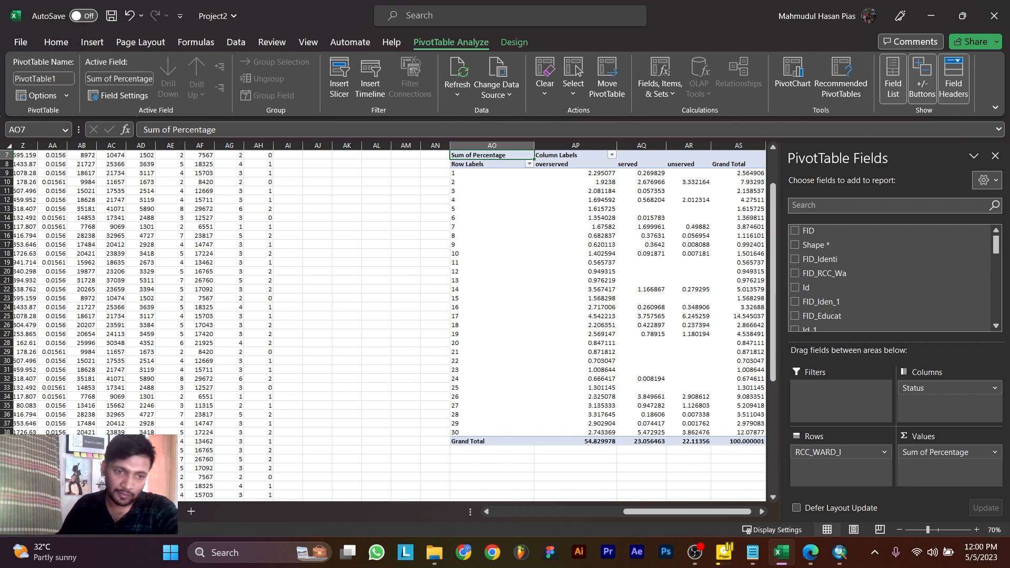
pyautogui.click(126, 512)
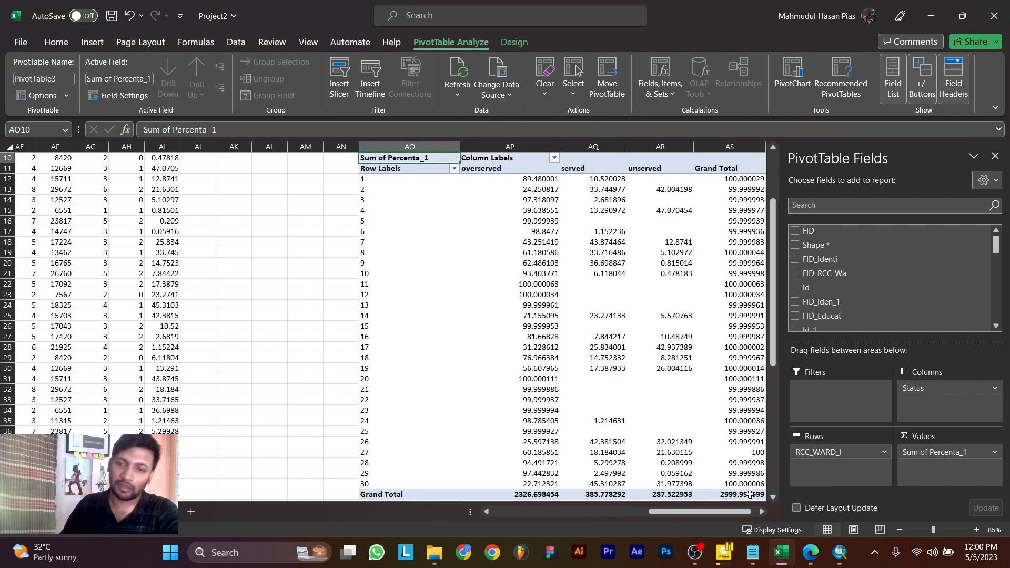
pyautogui.click(815, 565)
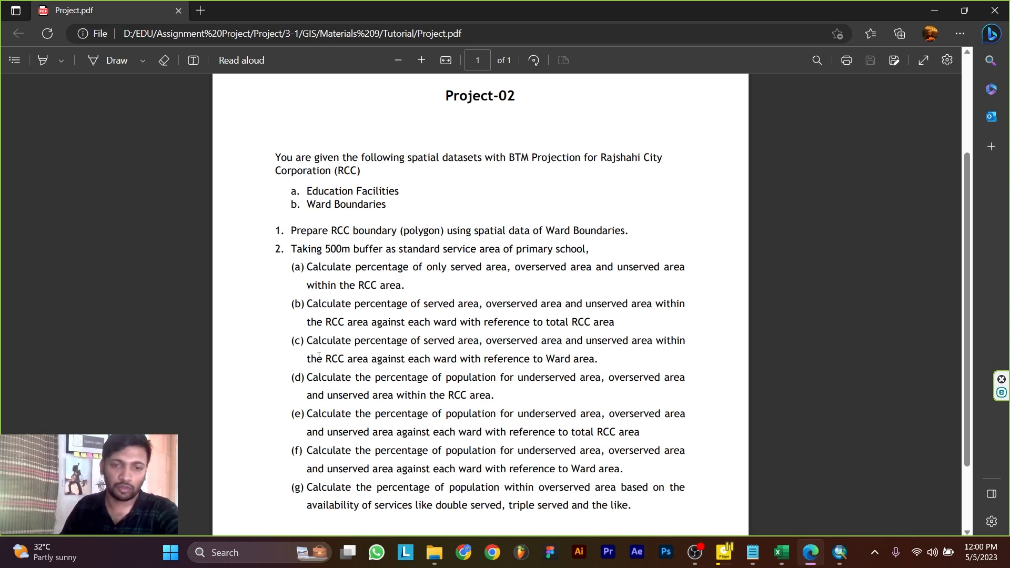
pyautogui.scroll(-1, 366, 271)
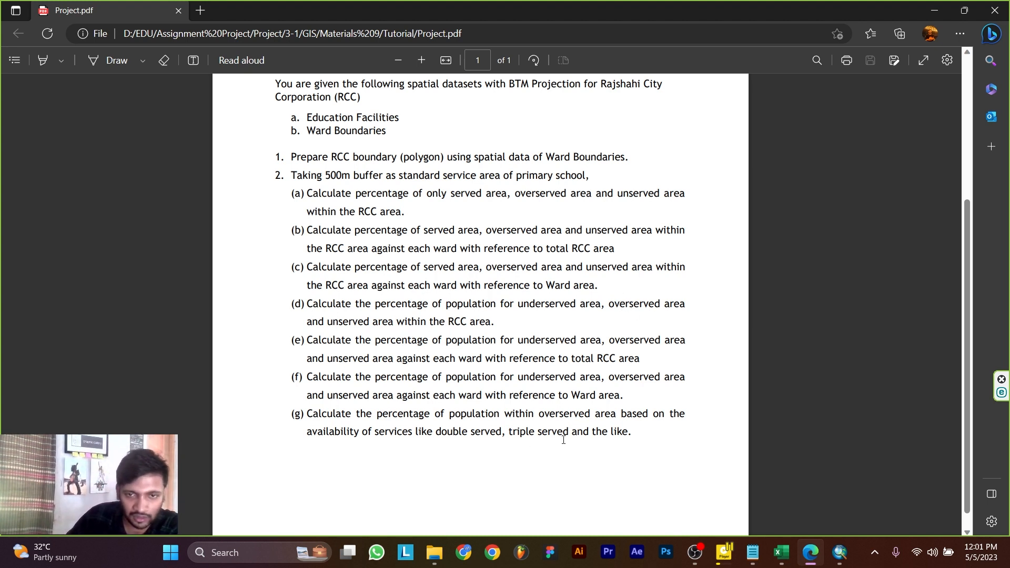
# Step: Switch to ArcMap, maximize the Identity2_Intersect table and clear its record selection
pyautogui.click(840, 553)
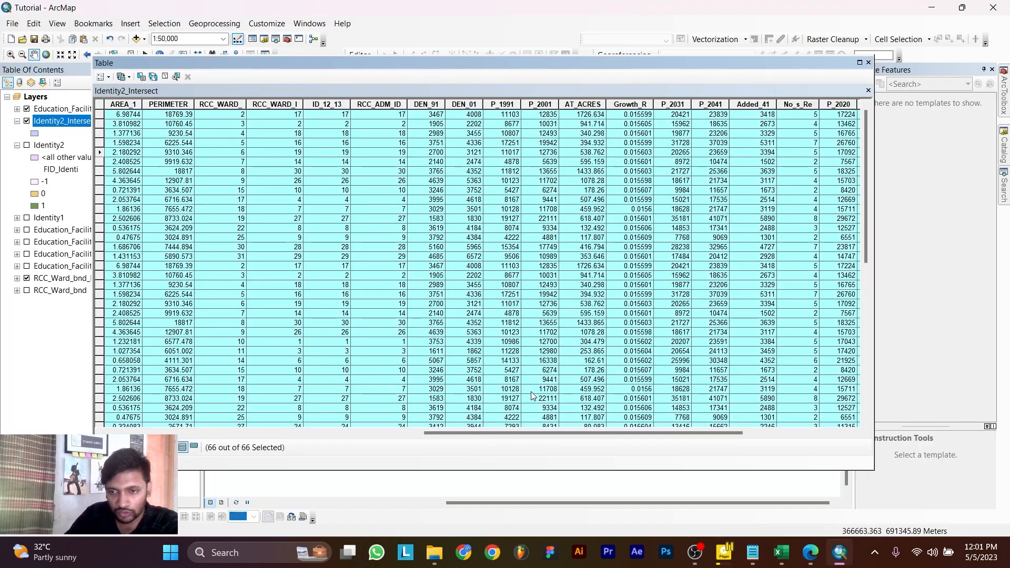
pyautogui.click(860, 63)
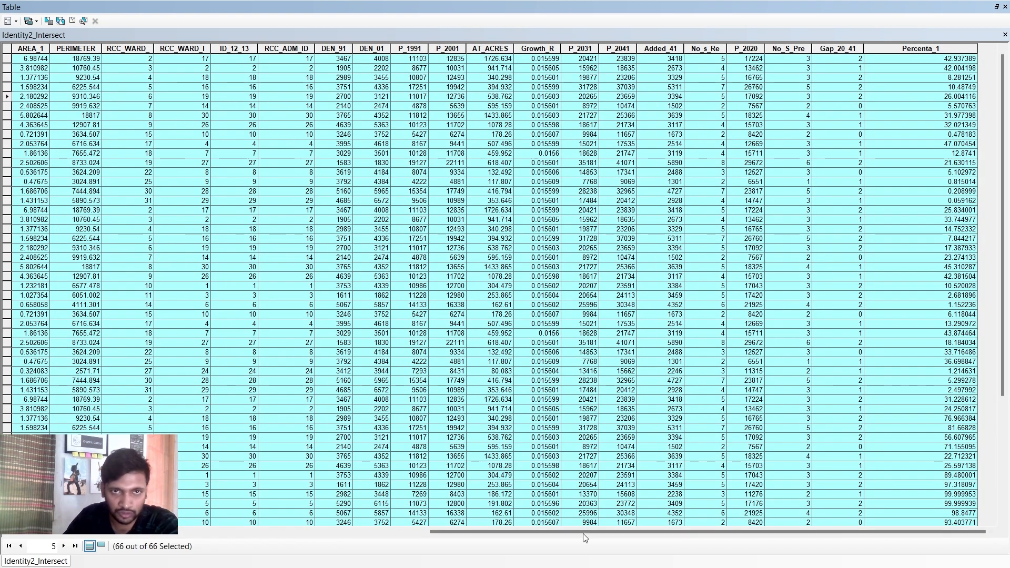
pyautogui.moveTo(582, 532); pyautogui.dragTo(422, 545)
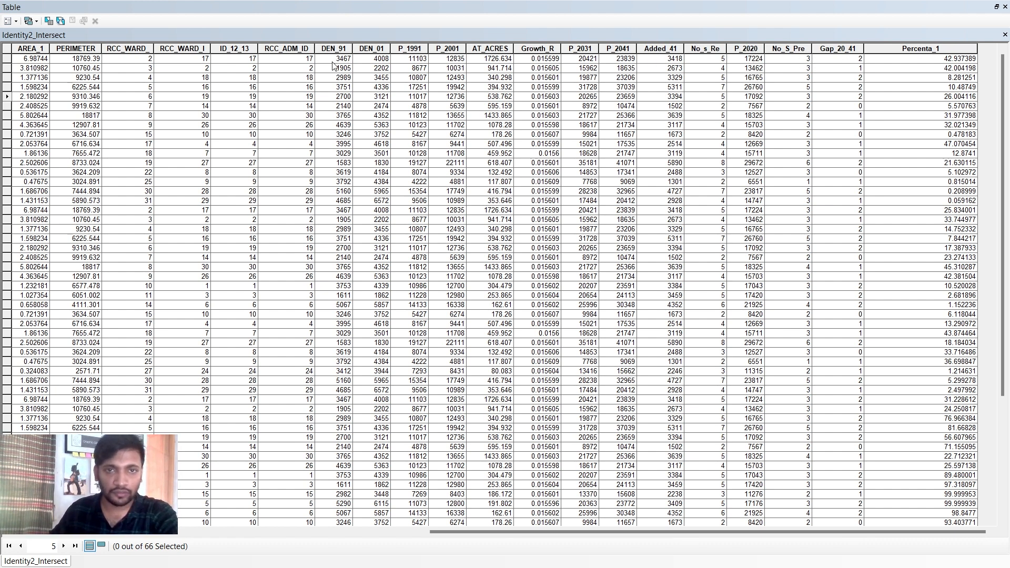
# Step: Add a Short Integer field named Den_20 to the Identity2_Intersect table
pyautogui.click(17, 21)
pyautogui.click(31, 106)
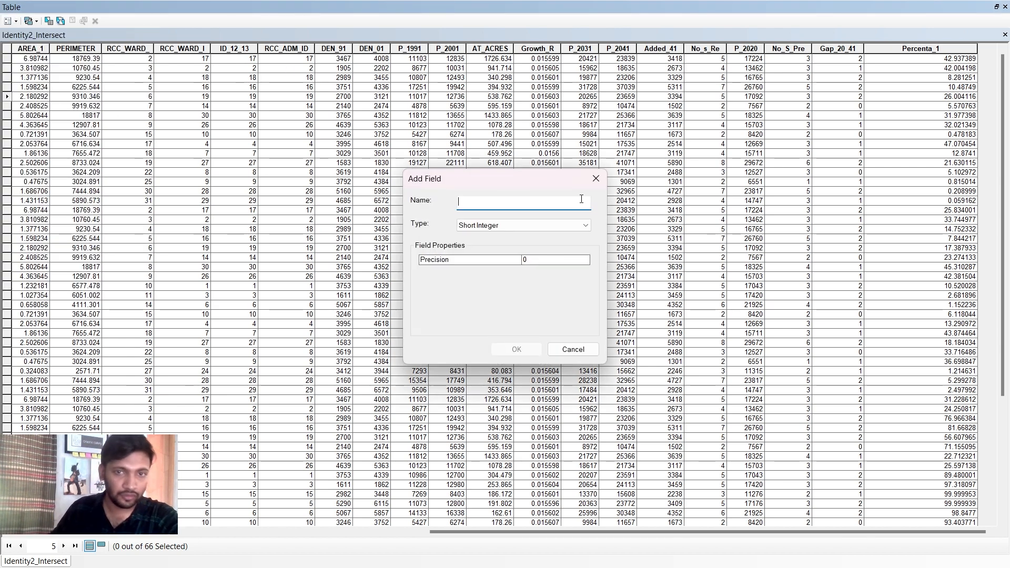
pyautogui.write('Den_20')
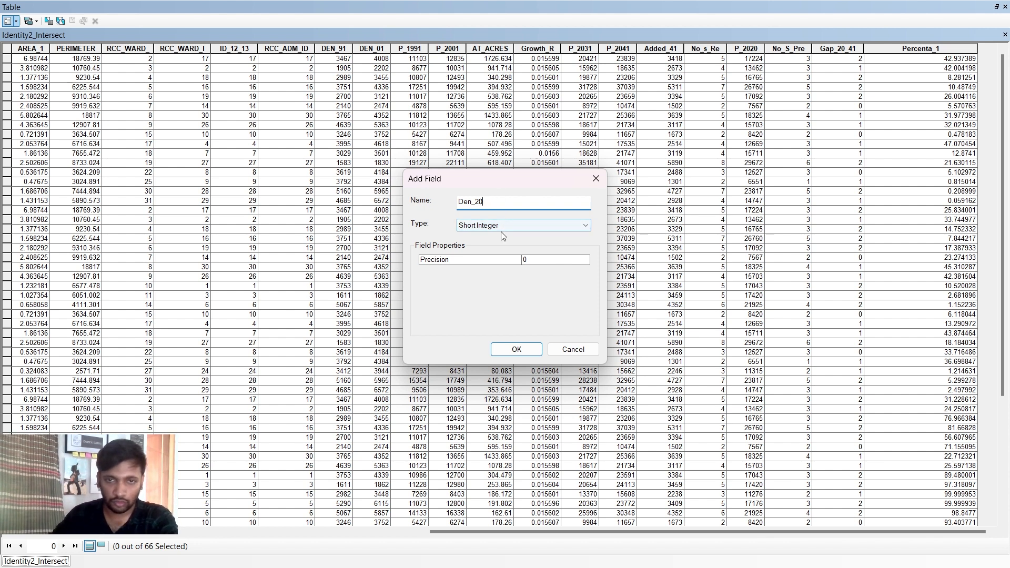
pyautogui.click(487, 227)
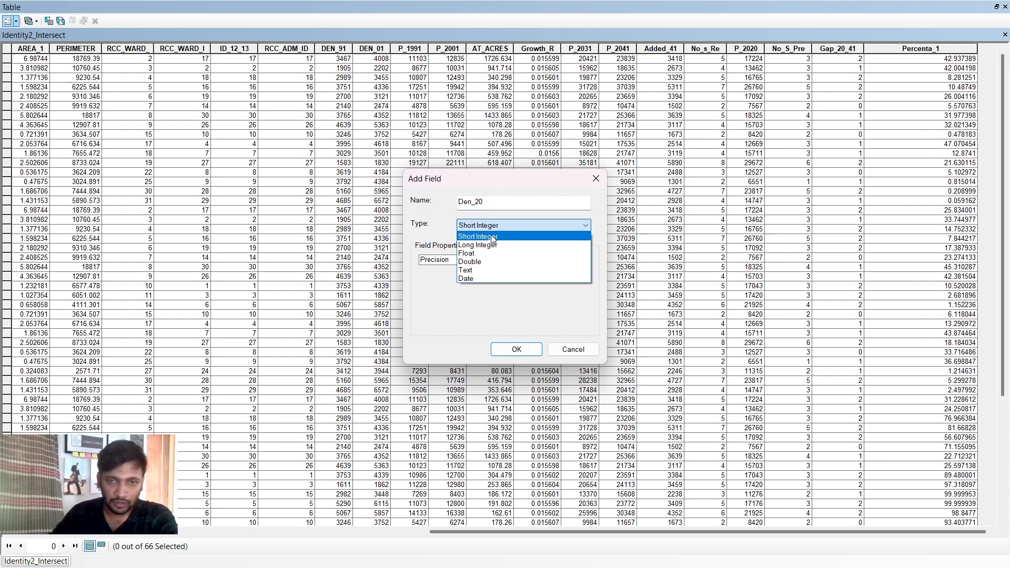
pyautogui.click(493, 235)
pyautogui.click(522, 353)
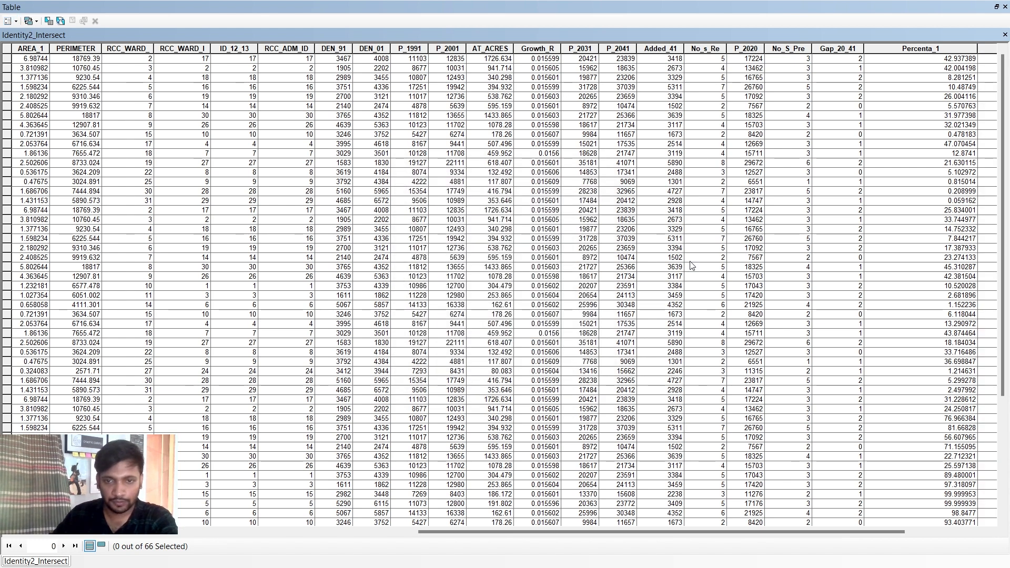
# Step: Open the Field Calculator for the Den_20 field and clear the leftover expression
pyautogui.moveTo(587, 536); pyautogui.dragTo(669, 533)
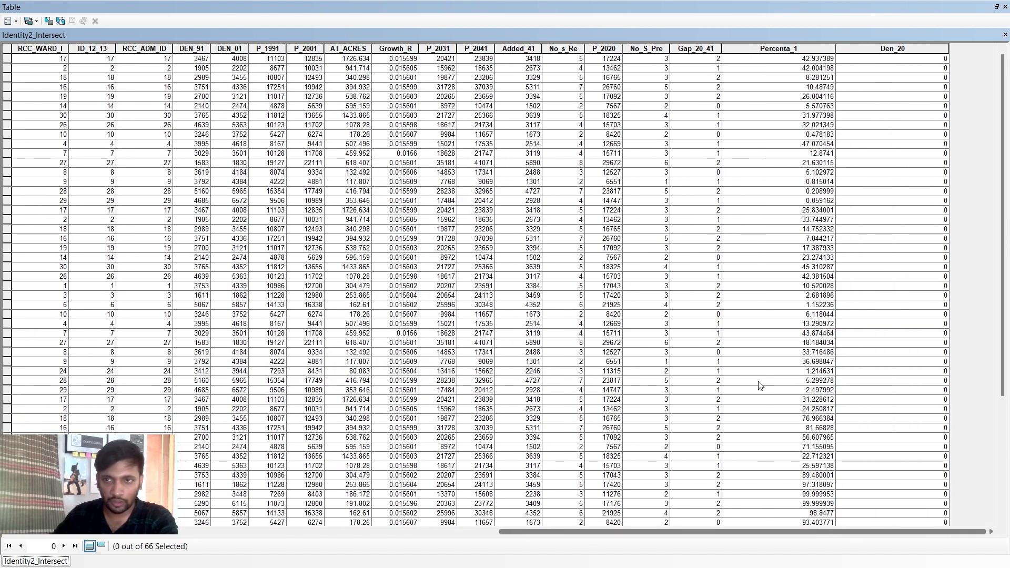
pyautogui.click(916, 49)
pyautogui.rightClick(916, 48)
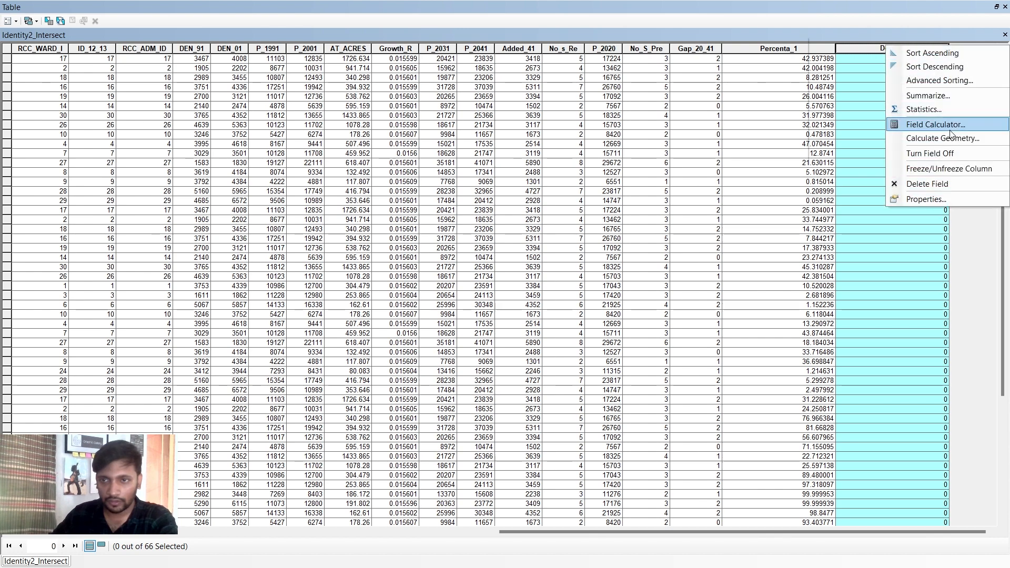
pyautogui.click(950, 126)
pyautogui.click(494, 302)
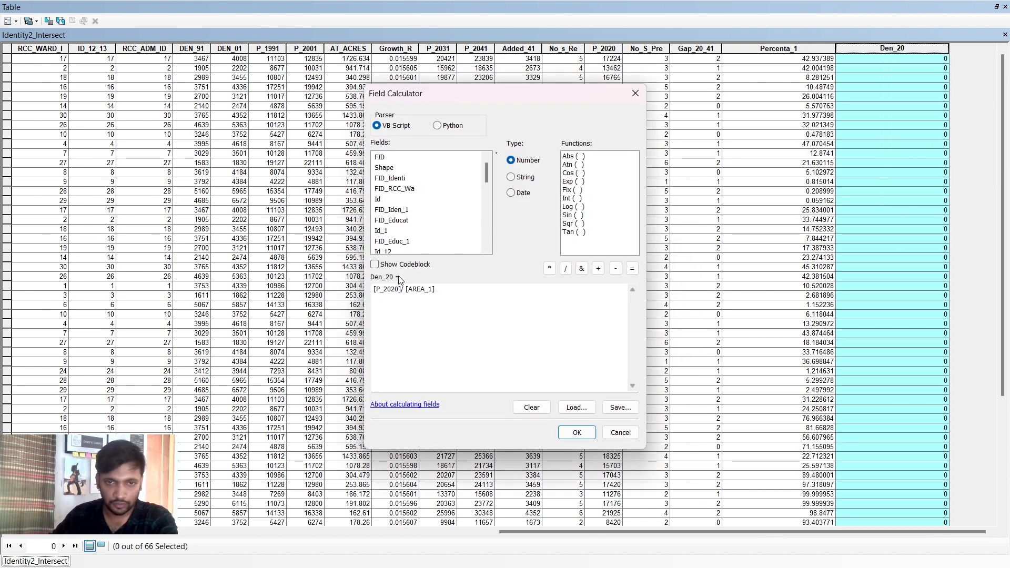
pyautogui.moveTo(439, 290); pyautogui.dragTo(355, 299)
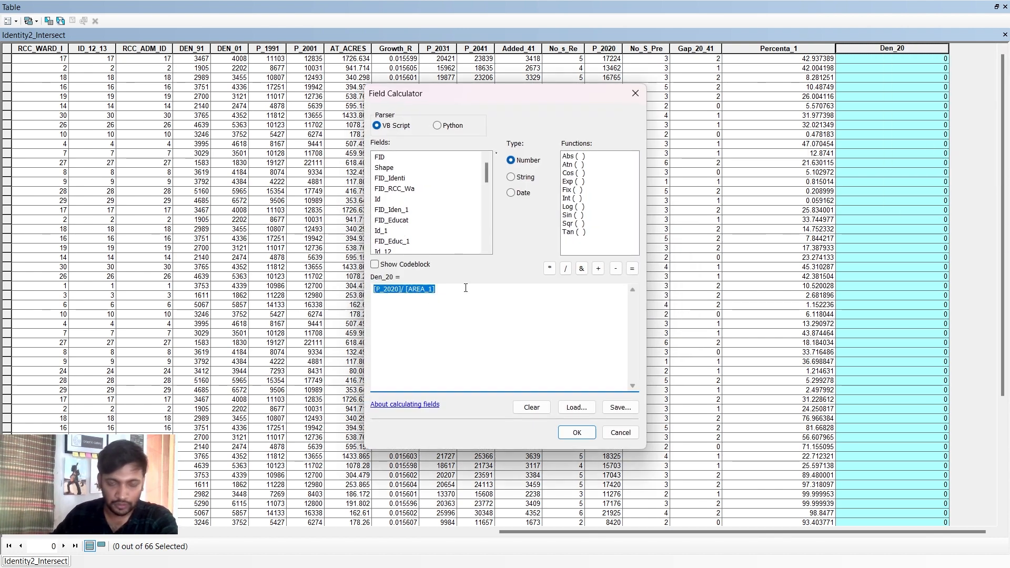
pyautogui.press('Delete')
# Step: Calculate the Den_20 field with the expression [P_2020]/ [AREA_1] and check the resulting densities
pyautogui.scroll(-5, 397, 225)
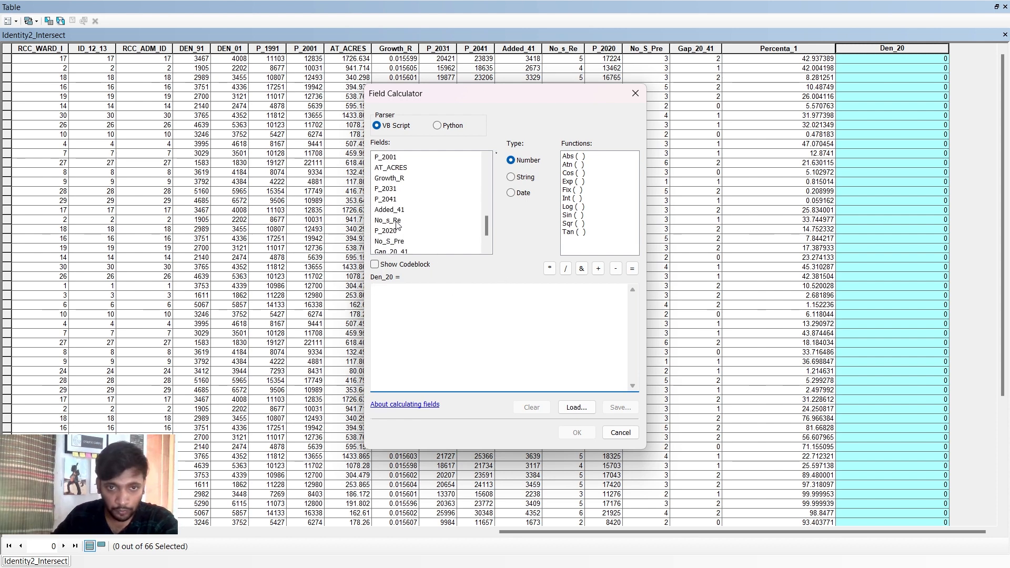
pyautogui.scroll(-1, 397, 225)
pyautogui.doubleClick(392, 200)
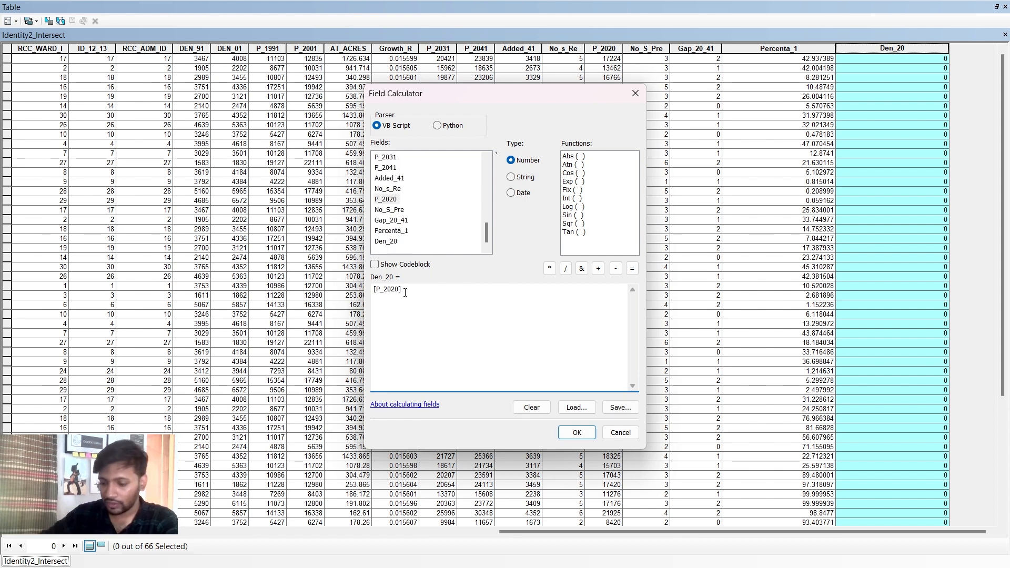
pyautogui.write('/')
pyautogui.scroll(8, 398, 186)
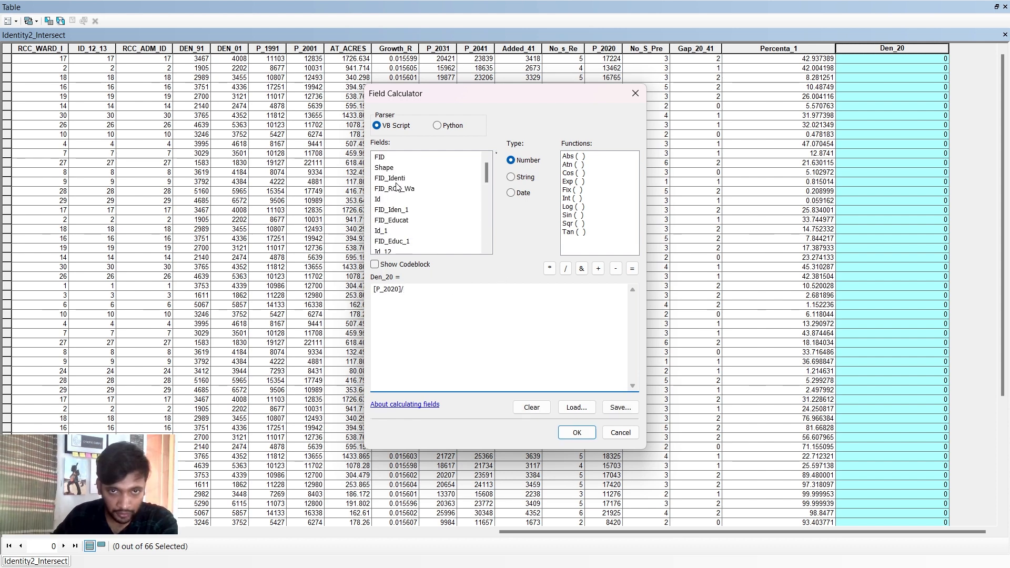
pyautogui.scroll(-5, 397, 186)
pyautogui.doubleClick(388, 158)
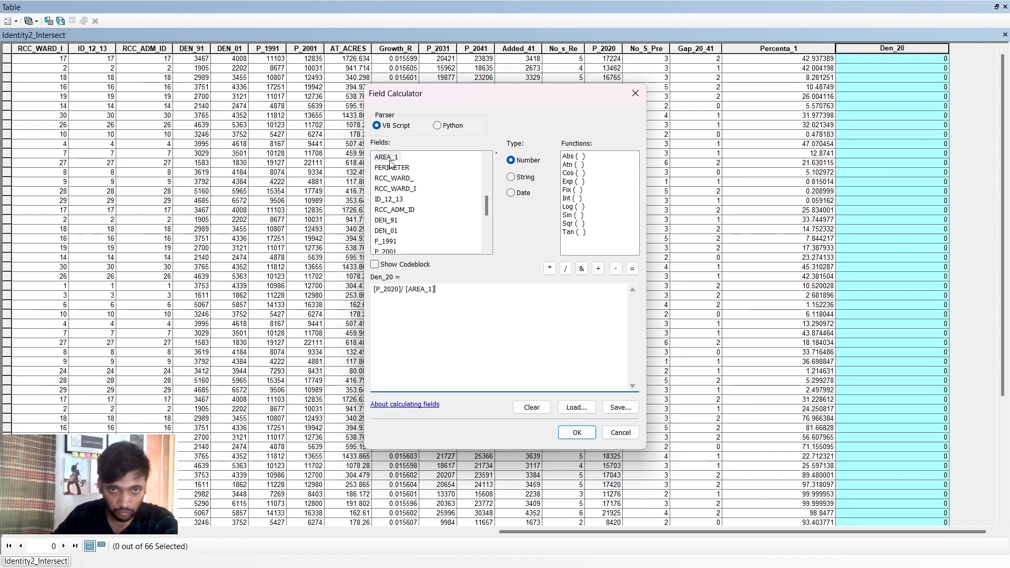
pyautogui.click(577, 433)
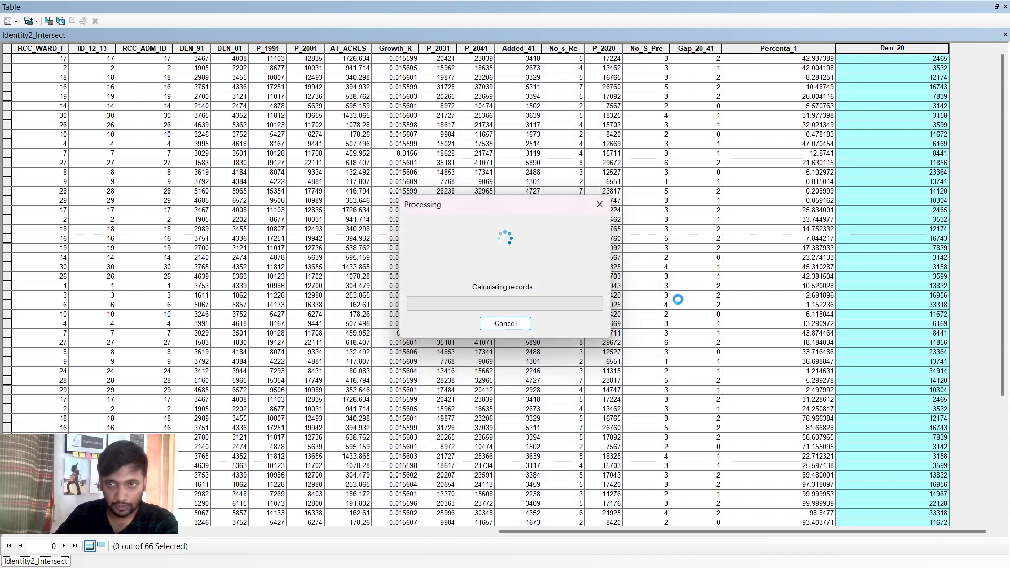
pyautogui.scroll(-5, 930, 171)
pyautogui.scroll(5, 931, 293)
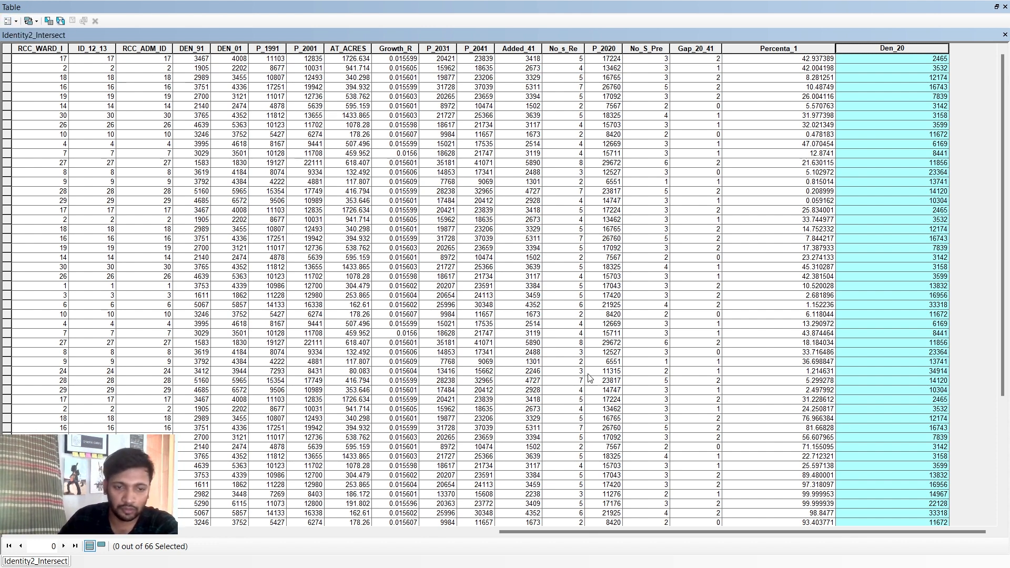
# Step: Add a field named pop_status to the Identity2_Intersect table
pyautogui.click(8, 21)
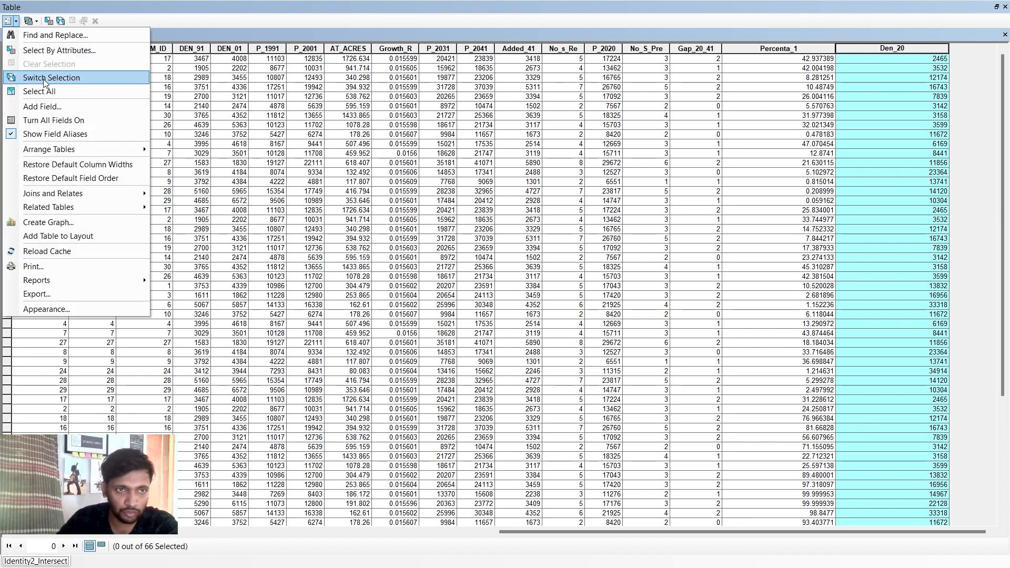
pyautogui.click(51, 106)
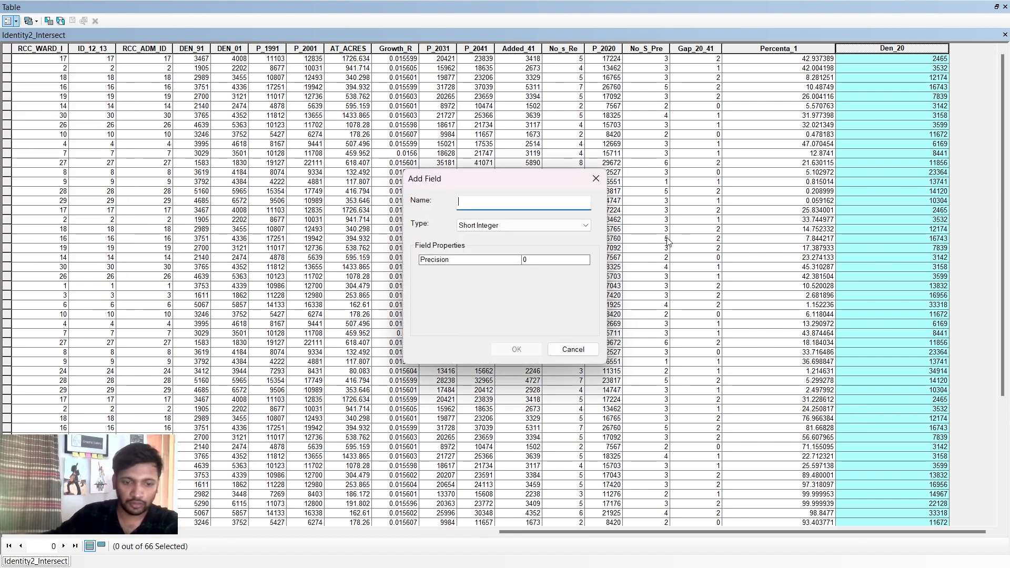
pyautogui.write('pop_status')
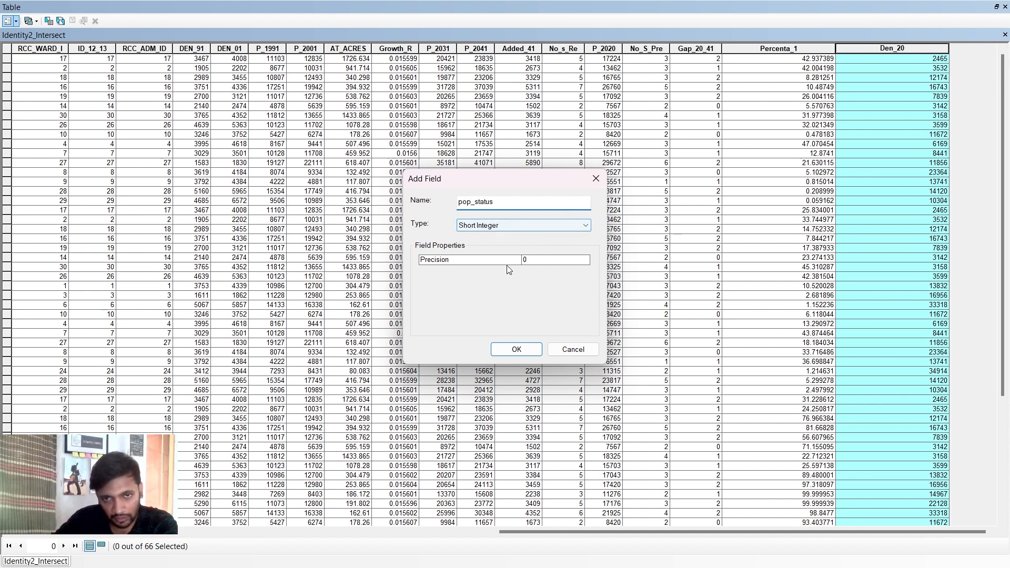
# Step: Add the short-integer field pop_status and calculate it for all records as [Den_20]* [Area]
pyautogui.click(516, 350)
pyautogui.click(917, 50)
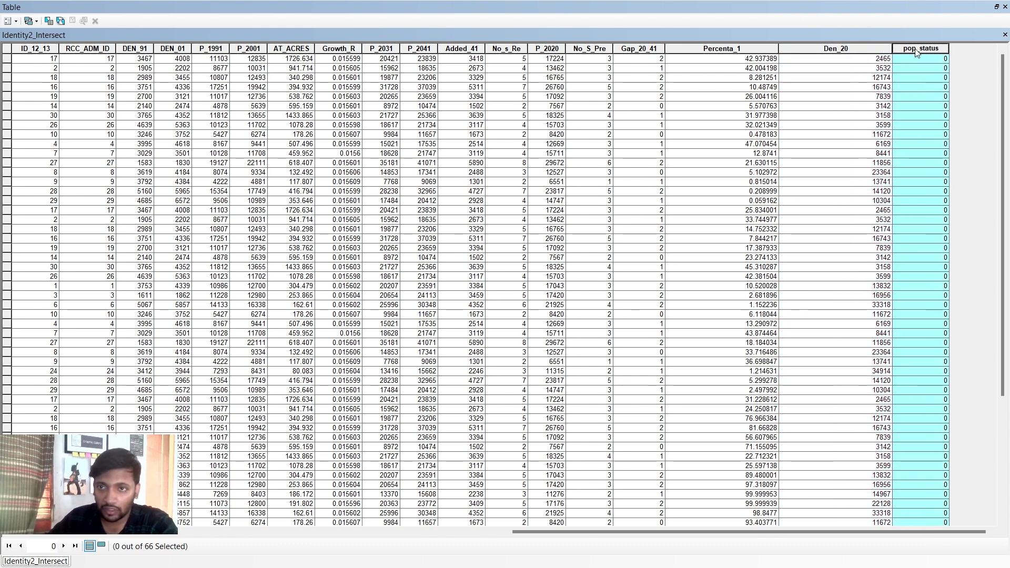
pyautogui.rightClick(916, 51)
pyautogui.click(945, 126)
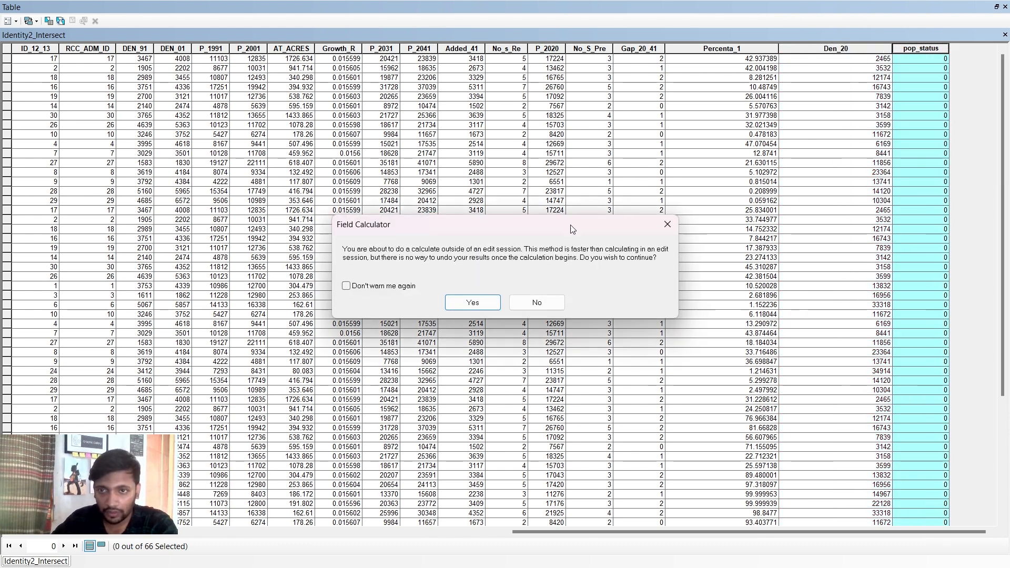
pyautogui.click(482, 305)
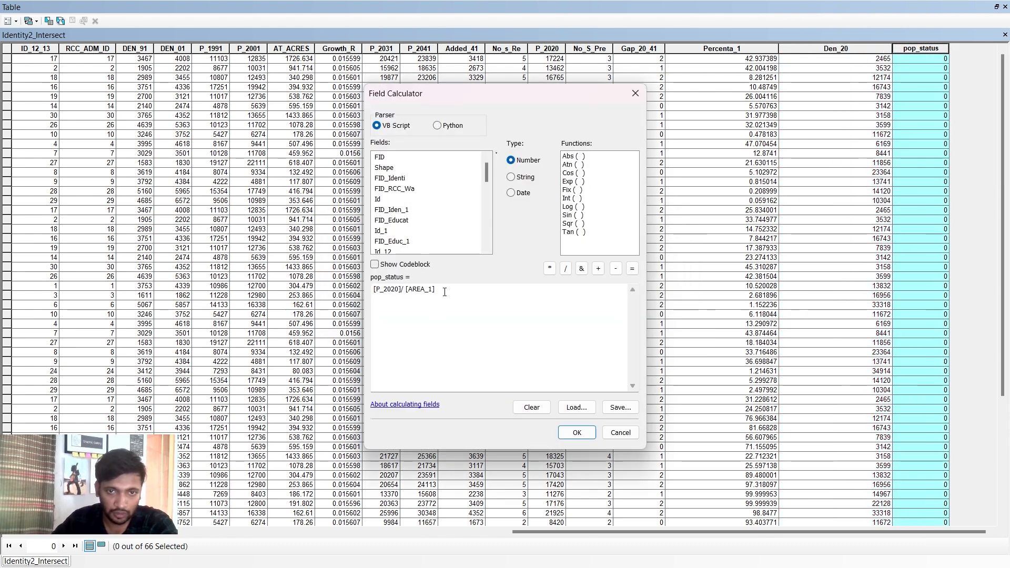
pyautogui.moveTo(445, 292); pyautogui.dragTo(365, 303)
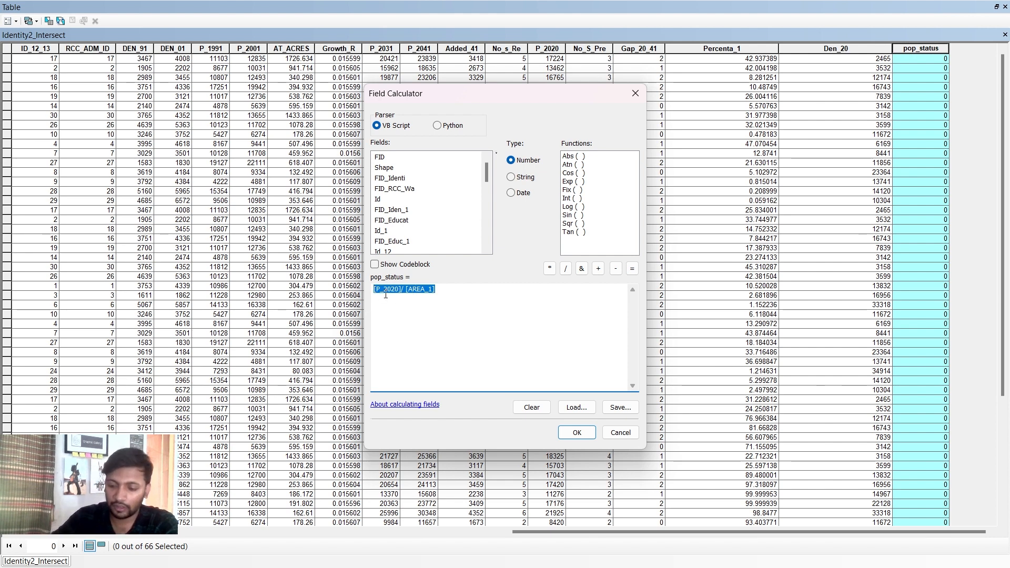
pyautogui.press('Delete')
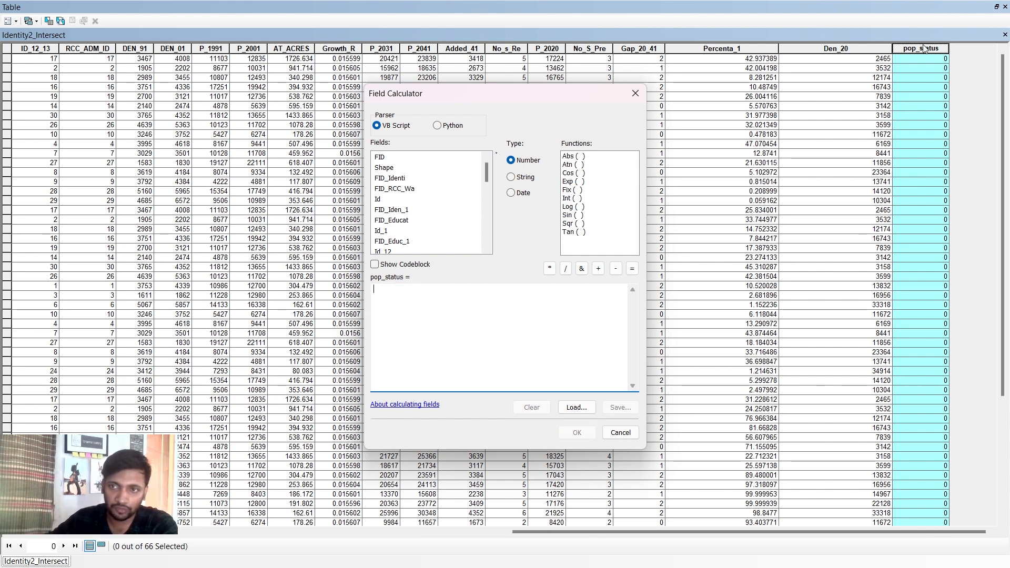
pyautogui.scroll(-6, 455, 228)
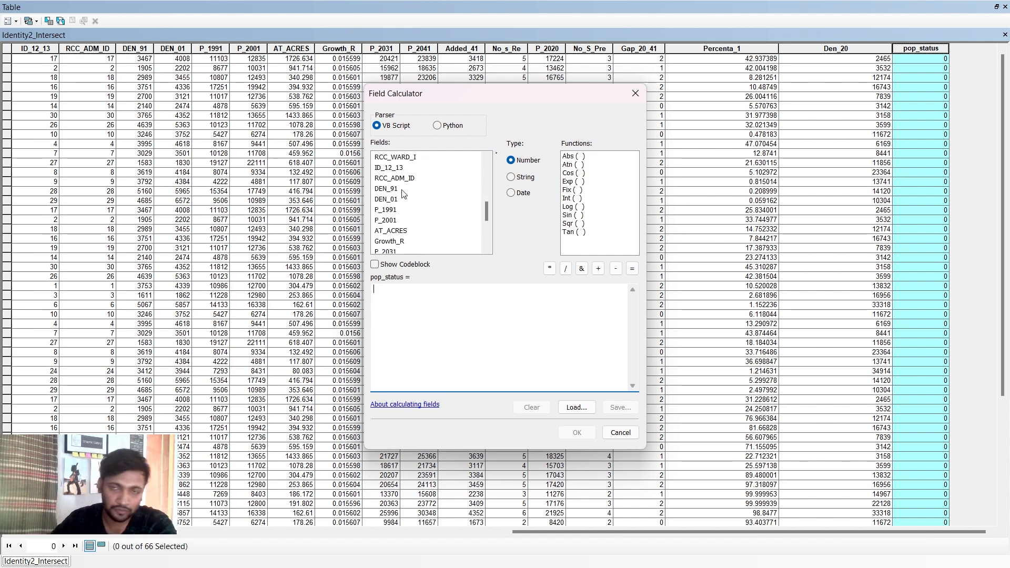
pyautogui.scroll(-4, 404, 195)
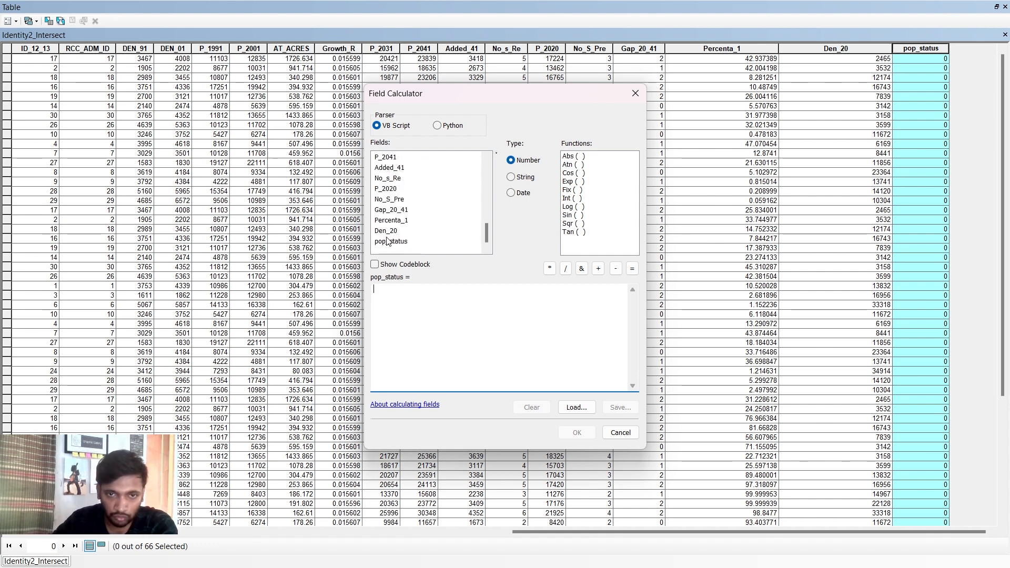
pyautogui.doubleClick(392, 232)
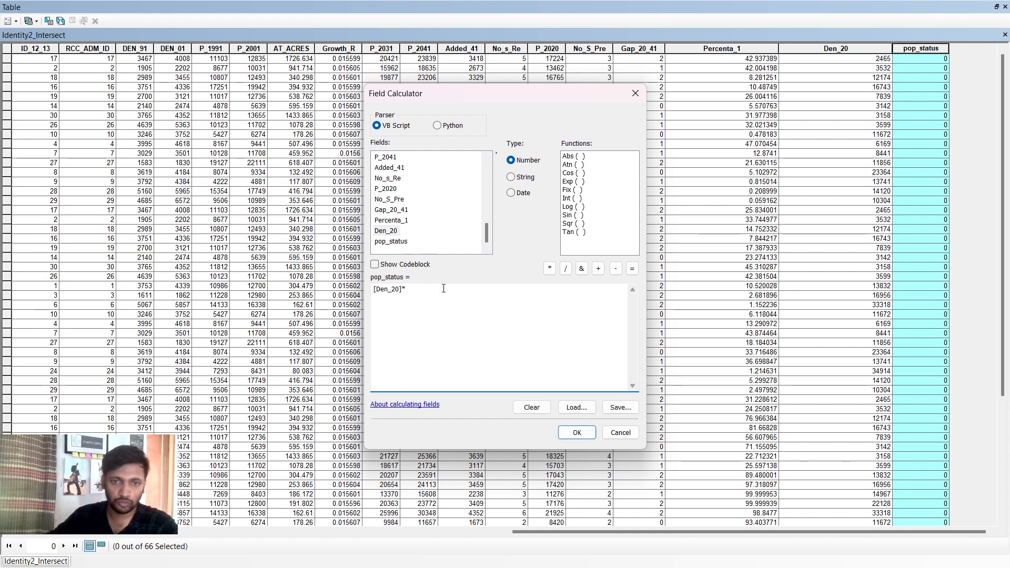
pyautogui.scroll(4, 388, 208)
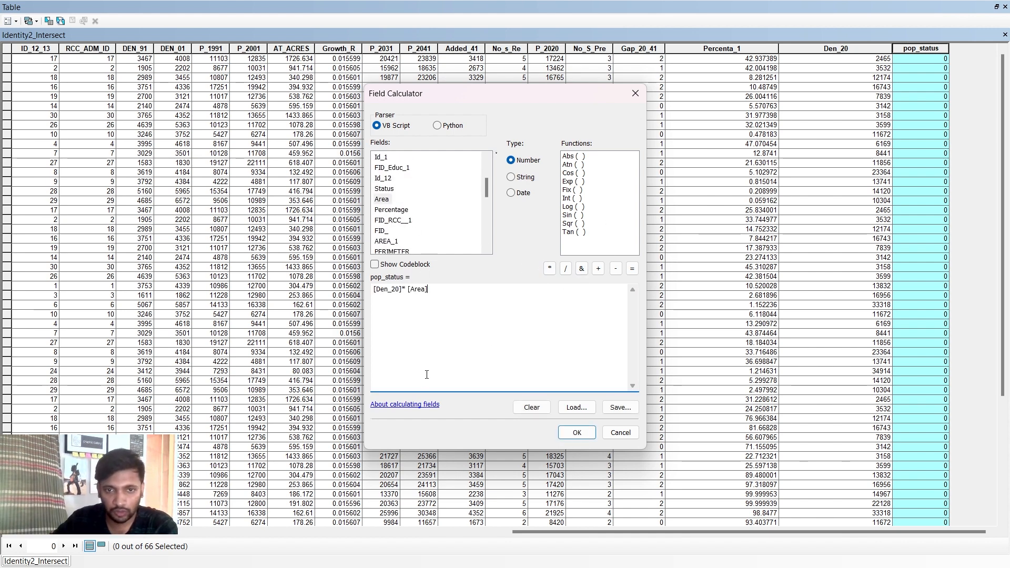
pyautogui.click(577, 433)
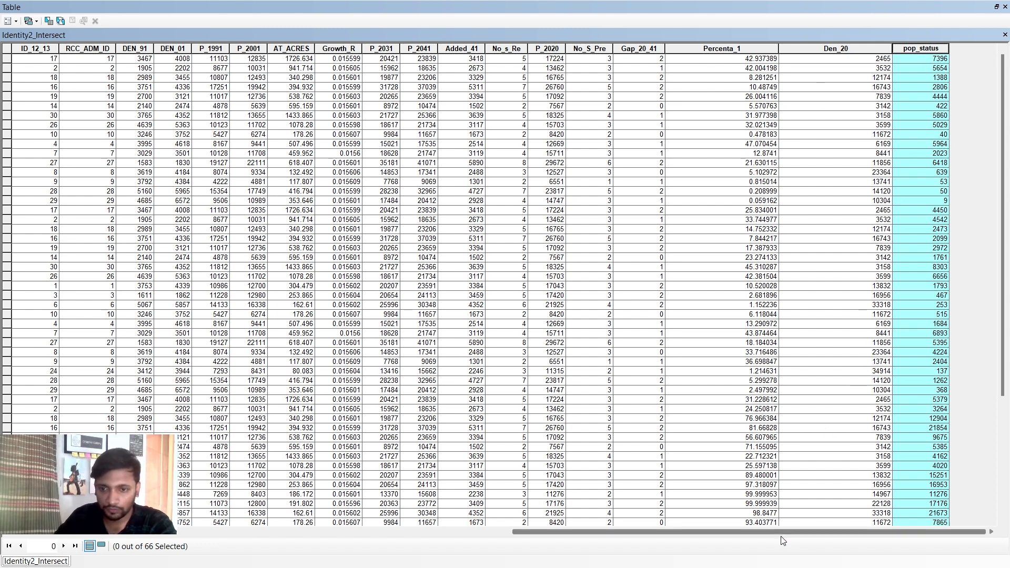
# Step: Add a short-integer field named Pop_percentage to the Identity2_Intersect table
pyautogui.click(10, 21)
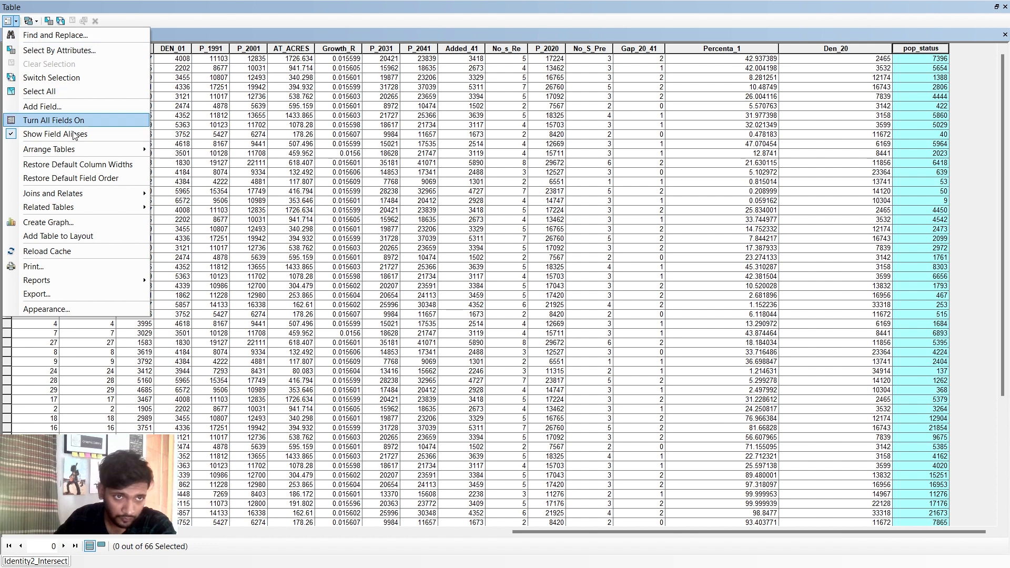
pyautogui.click(58, 106)
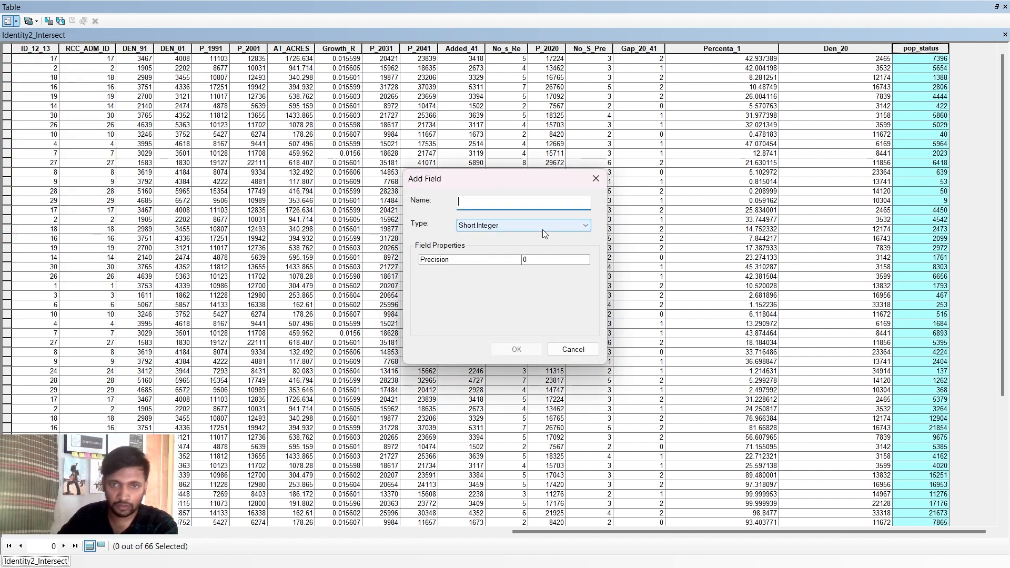
pyautogui.write('Pop_')
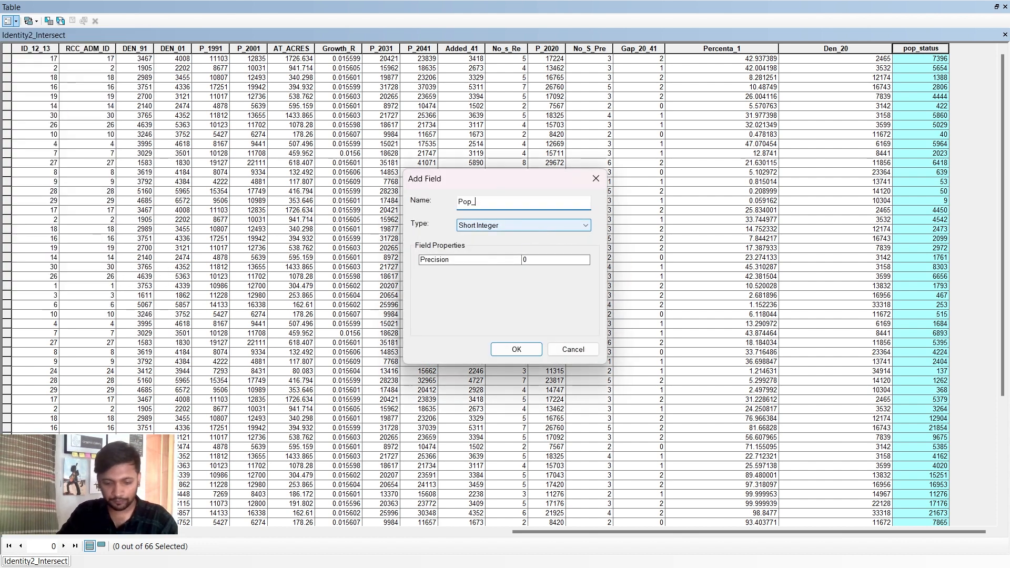
pyautogui.write('percentage')
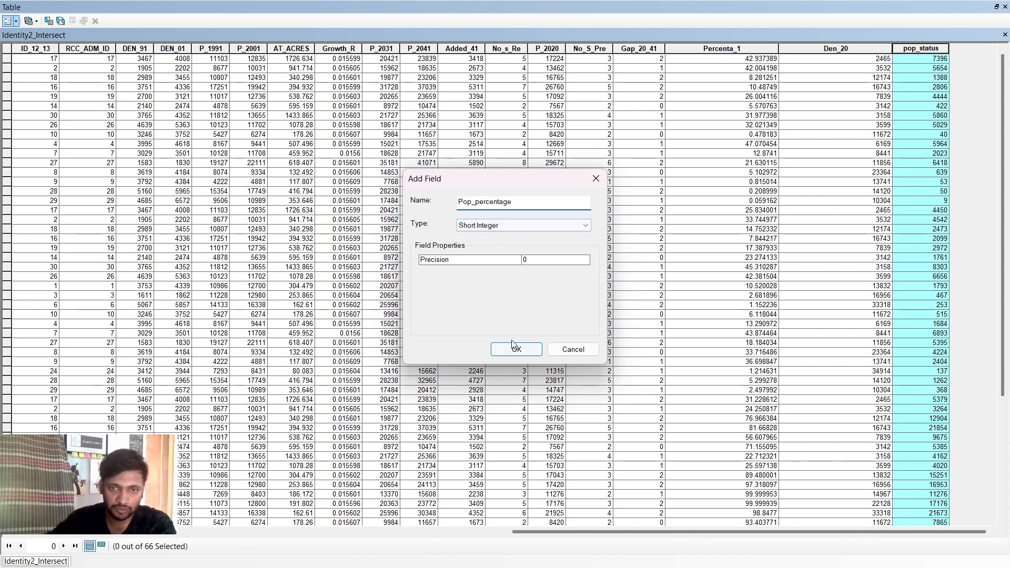
pyautogui.click(514, 349)
pyautogui.click(551, 323)
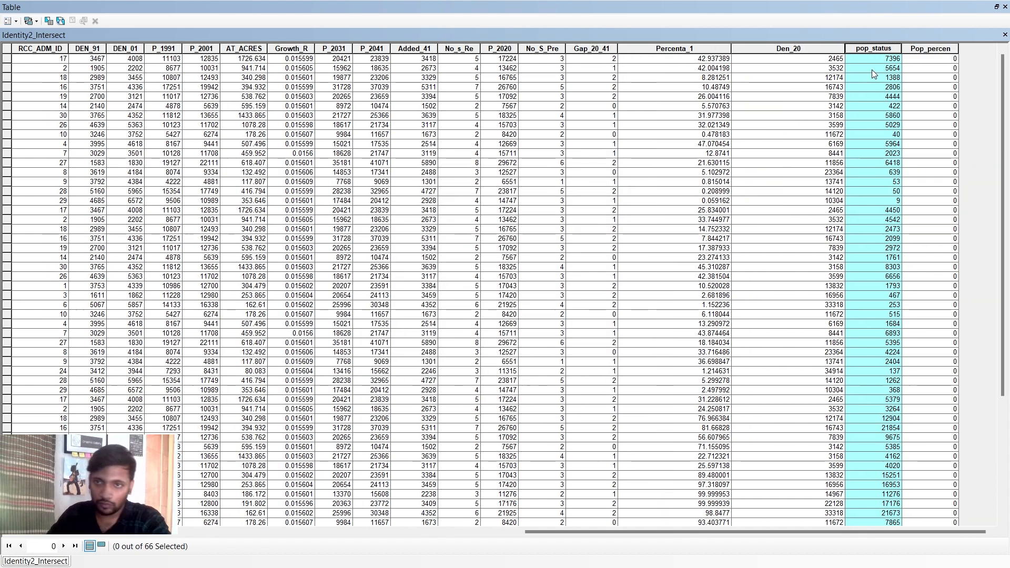
# Step: Look up the sum of the pop_status field in its statistics, then close them
pyautogui.rightClick(886, 48)
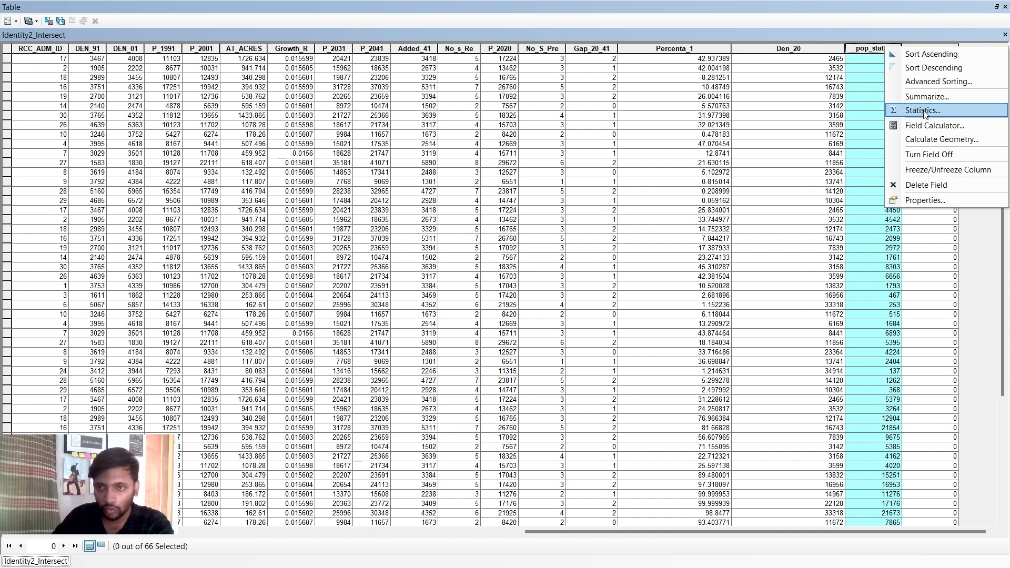
pyautogui.click(941, 111)
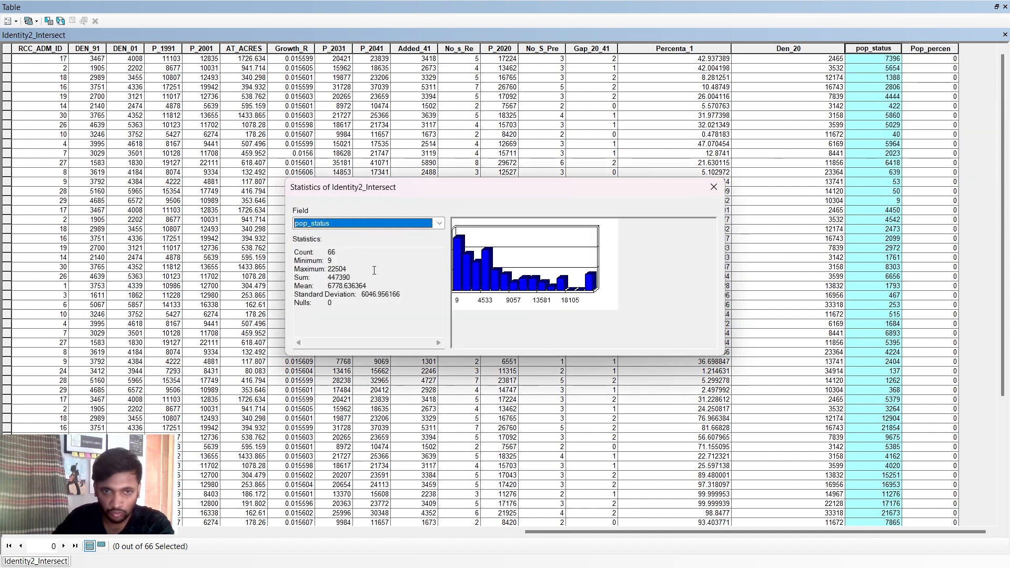
pyautogui.moveTo(351, 277); pyautogui.dragTo(328, 277)
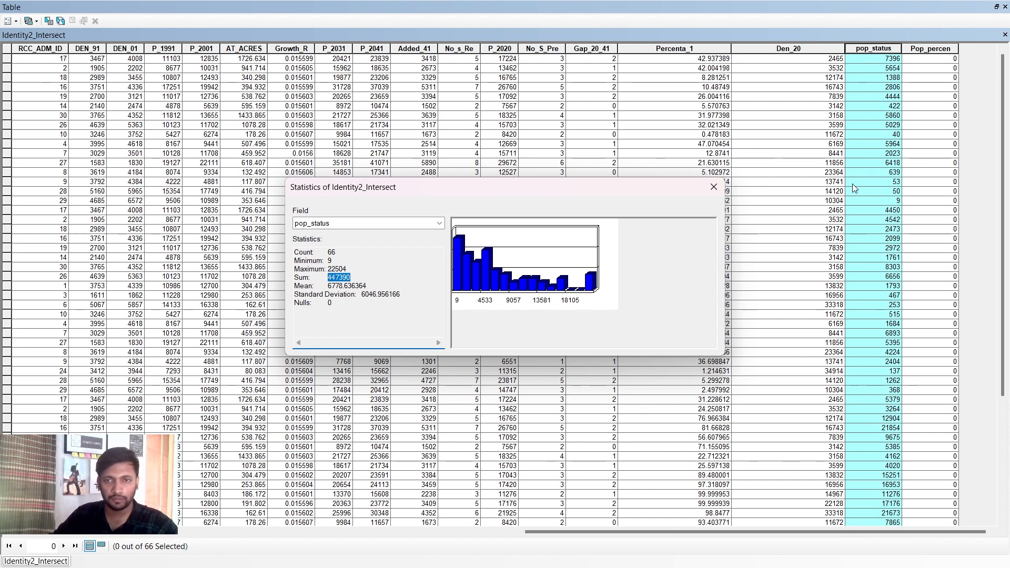
pyautogui.click(714, 186)
# Step: Calculate the Pop_percen field as ( [pop_status]/447390)*100, replacing the previous expression
pyautogui.click(931, 49)
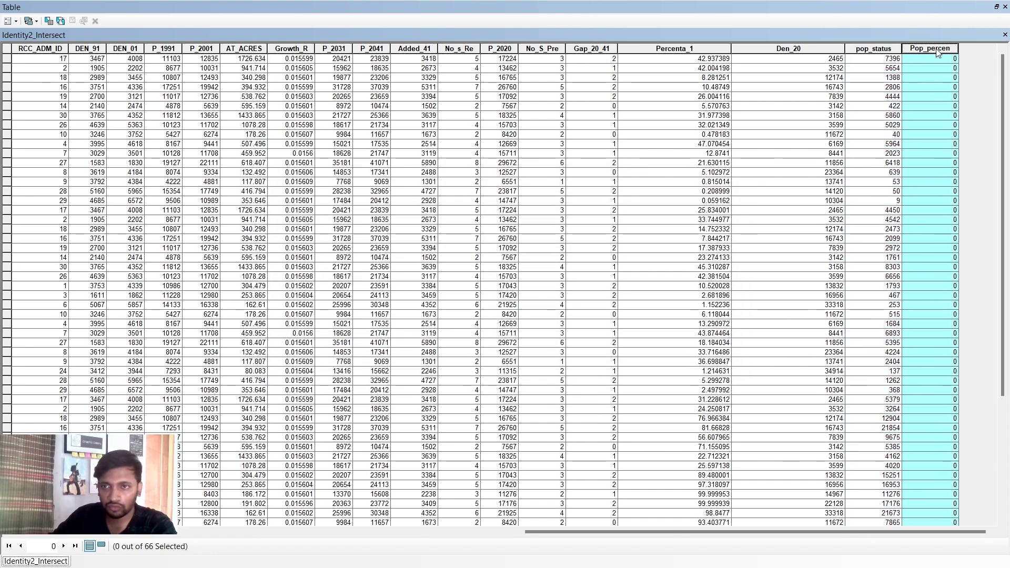
pyautogui.rightClick(931, 48)
pyautogui.click(944, 133)
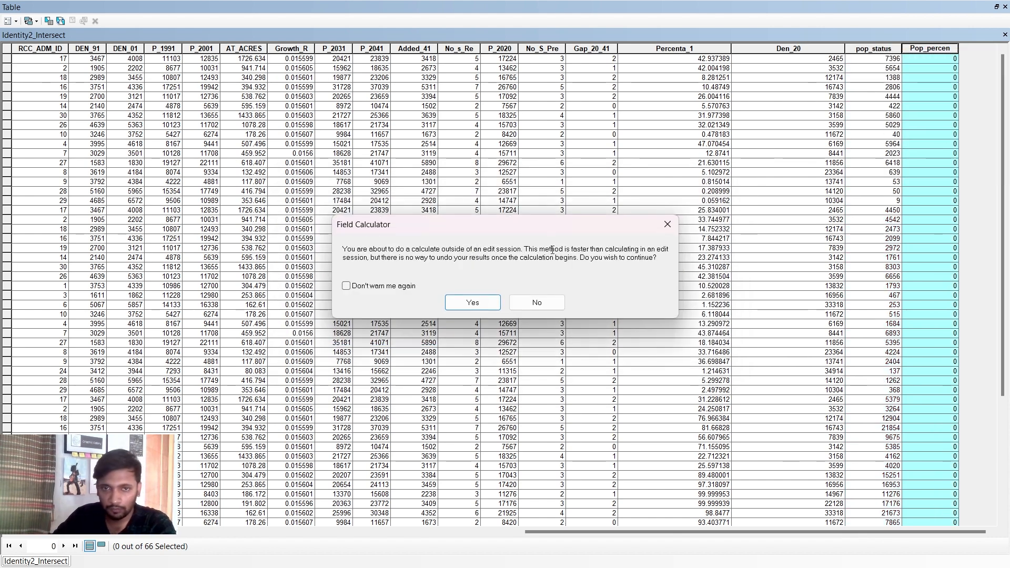
pyautogui.click(461, 302)
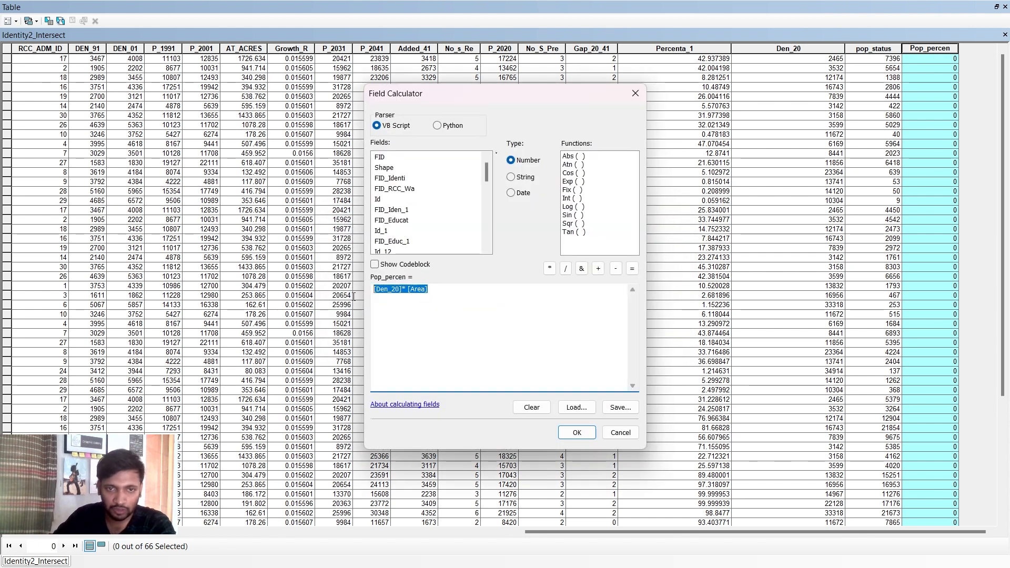
pyautogui.write('(')
pyautogui.scroll(-8, 401, 233)
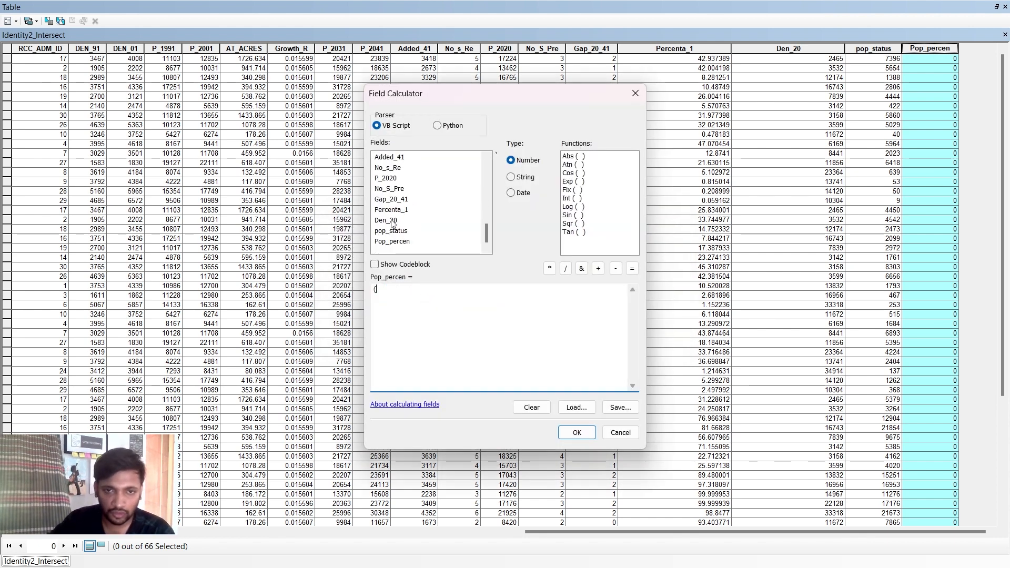
pyautogui.doubleClick(401, 234)
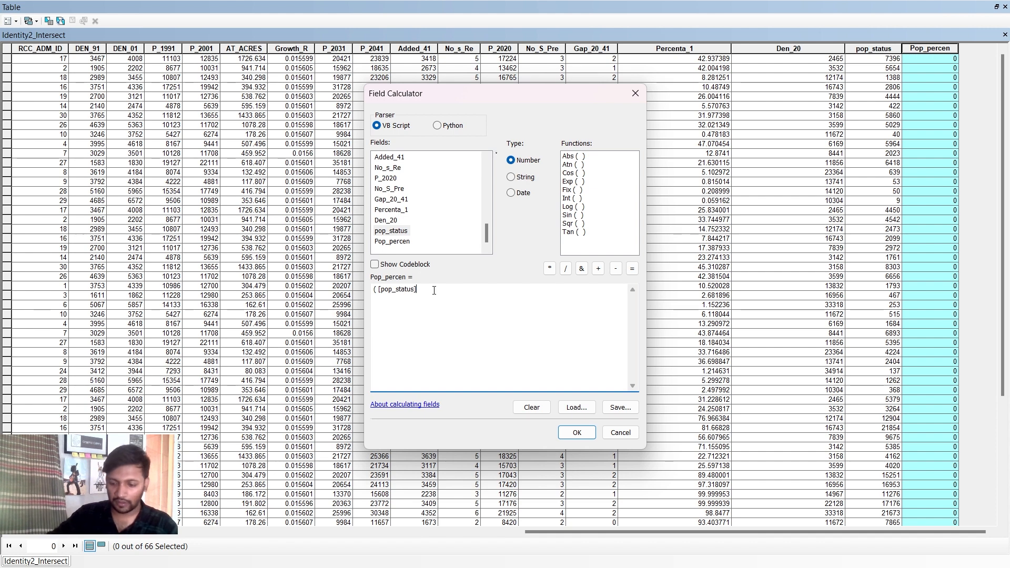
pyautogui.write('/447390')
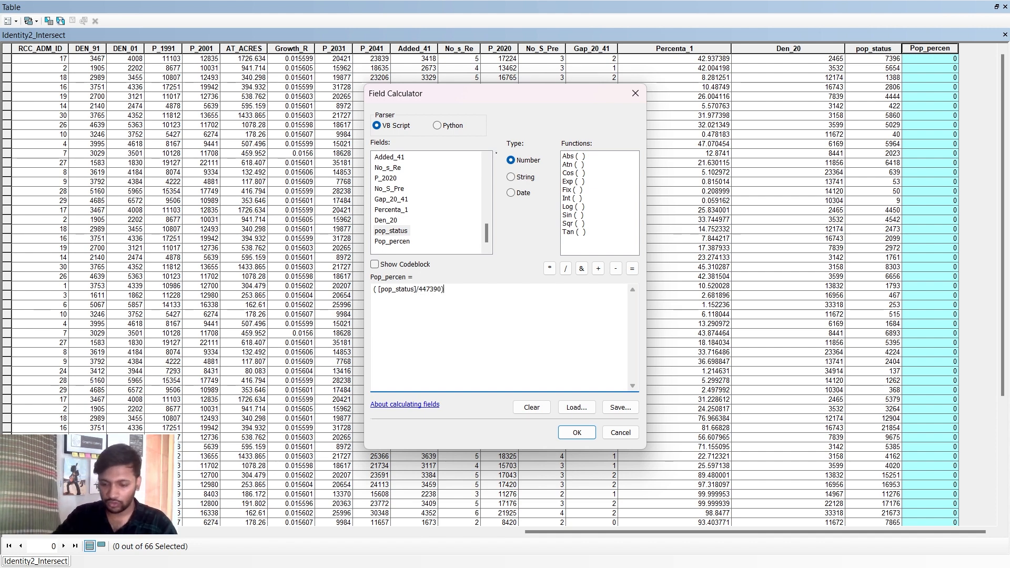
pyautogui.write(')*100')
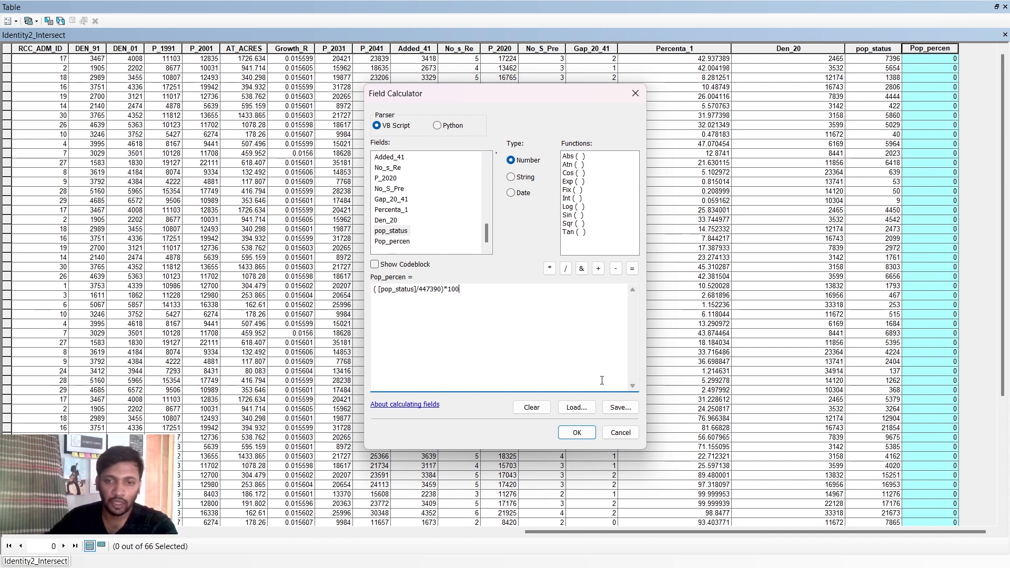
pyautogui.click(577, 432)
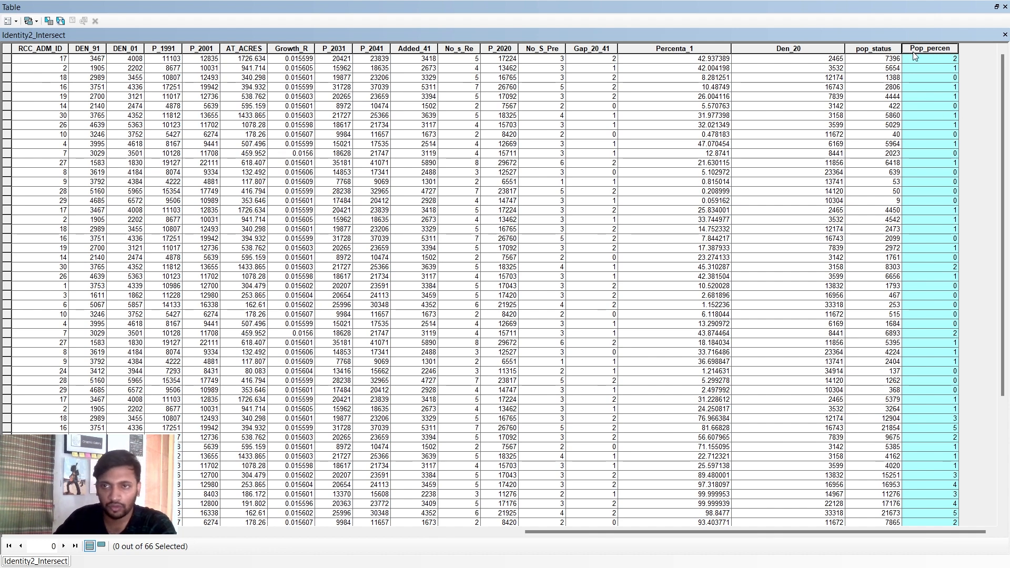
# Step: Select all records of the Identity2_Intersect table and copy them
pyautogui.click(13, 22)
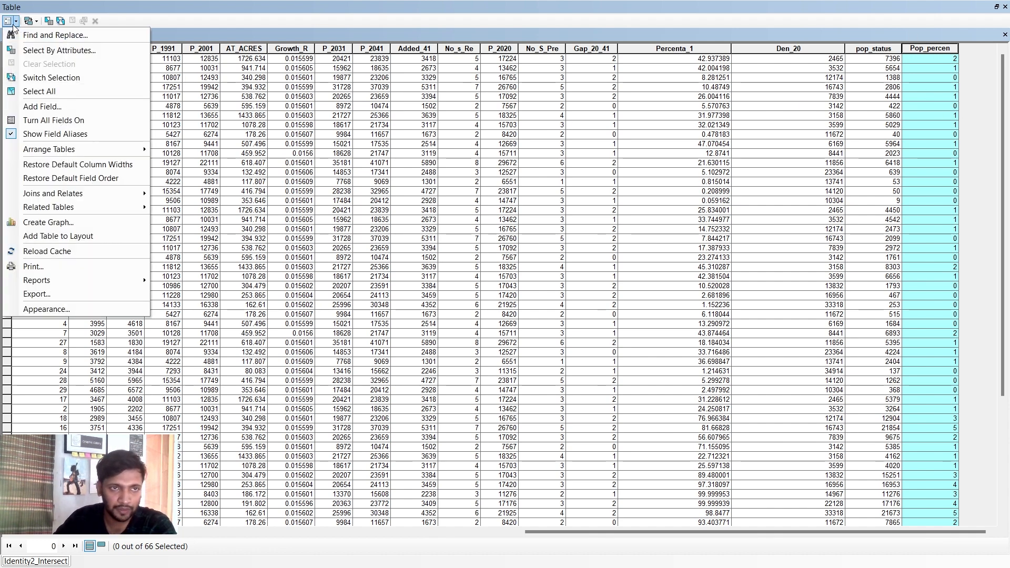
pyautogui.click(39, 91)
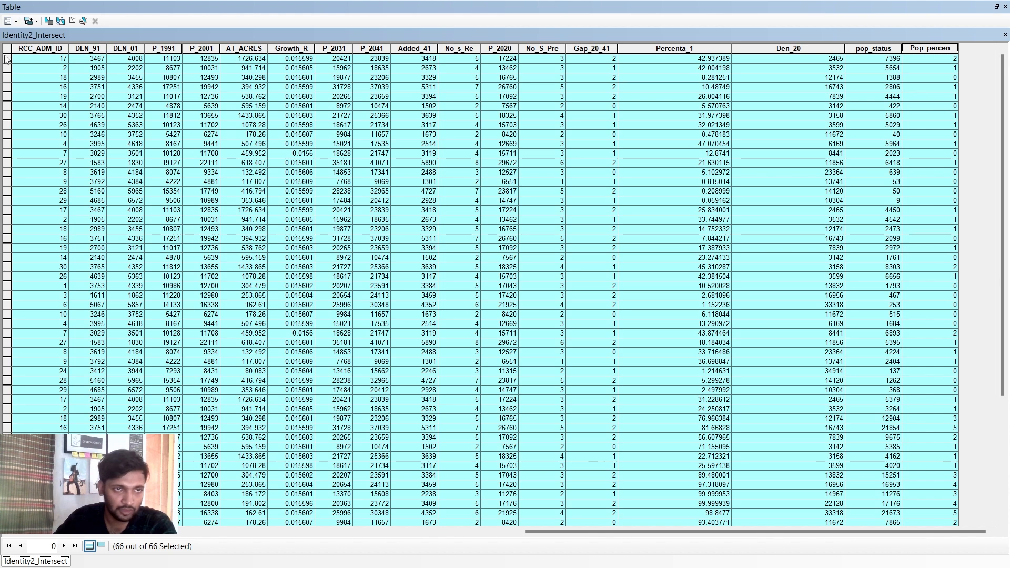
pyautogui.rightClick(6, 79)
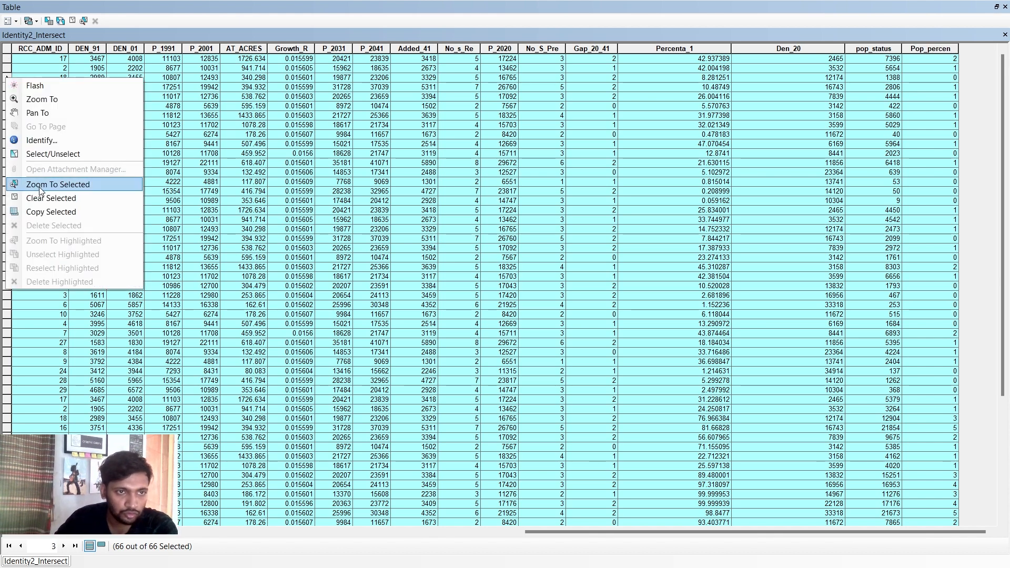
pyautogui.click(47, 212)
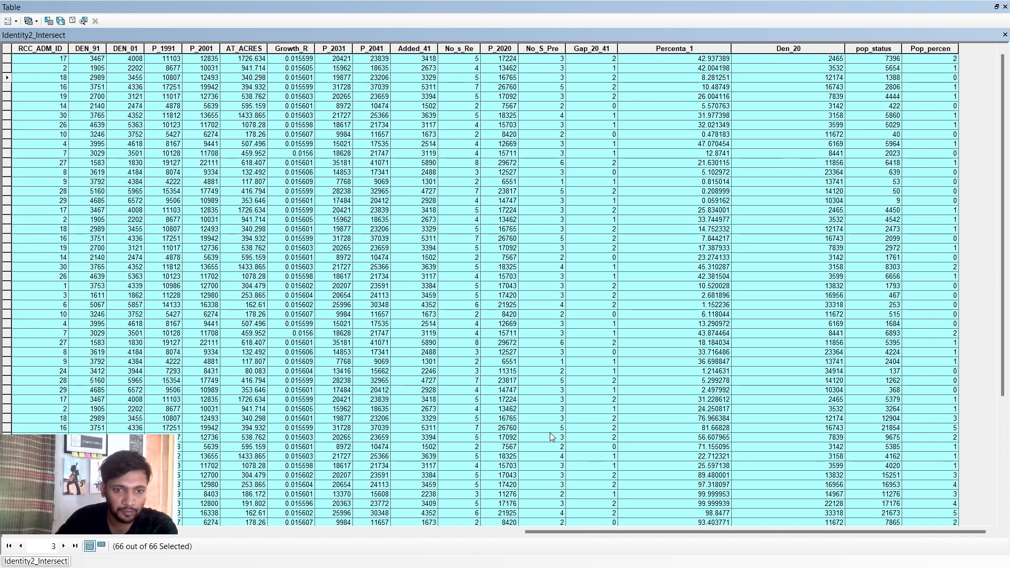
# Step: Switch to the Project2 workbook in Excel and paste the copied records into the empty Sheet4
pyautogui.click(998, 8)
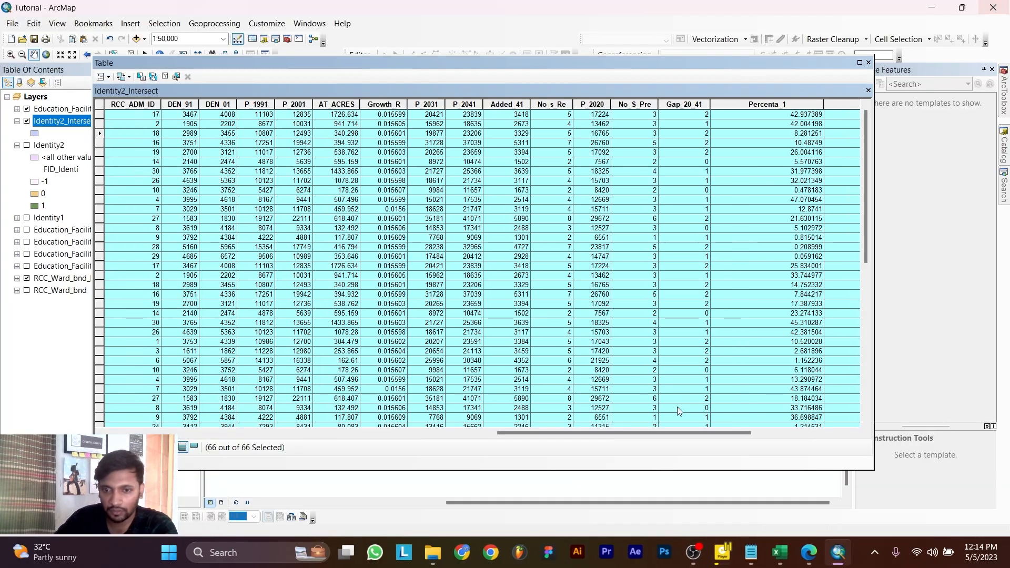
pyautogui.click(783, 561)
pyautogui.click(195, 513)
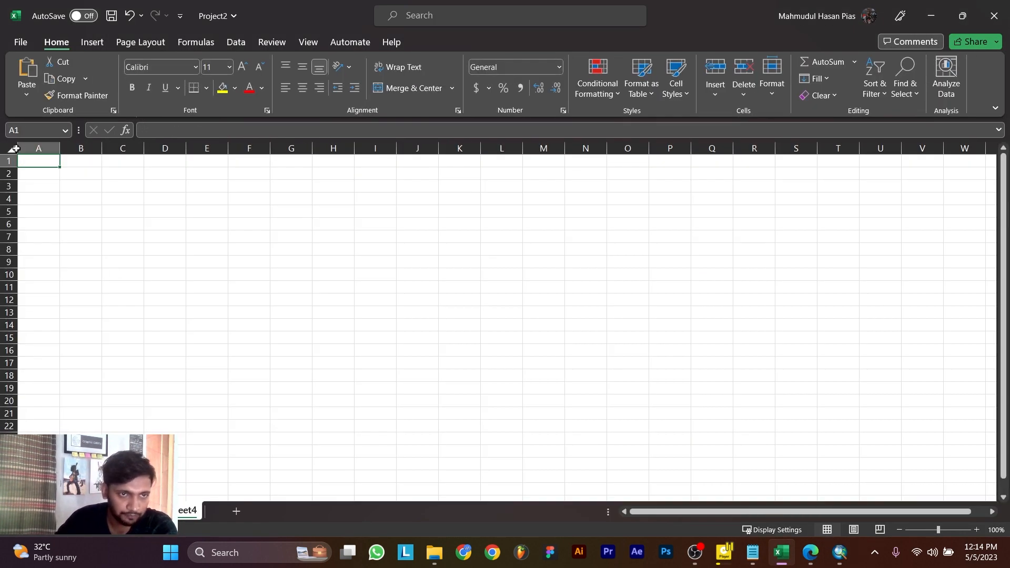
pyautogui.rightClick(15, 148)
pyautogui.click(50, 231)
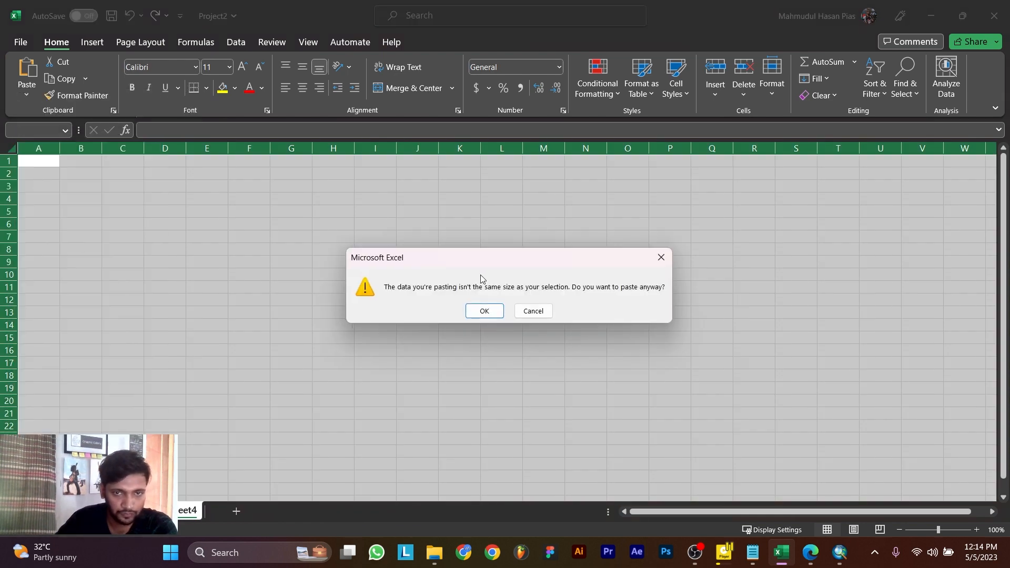
pyautogui.click(484, 311)
# Step: Insert a PivotTable from Sheet4!$A$1:$AL$67 into the existing worksheet at cell AQ10
pyautogui.scroll(-4, 316, 210)
pyautogui.click(92, 42)
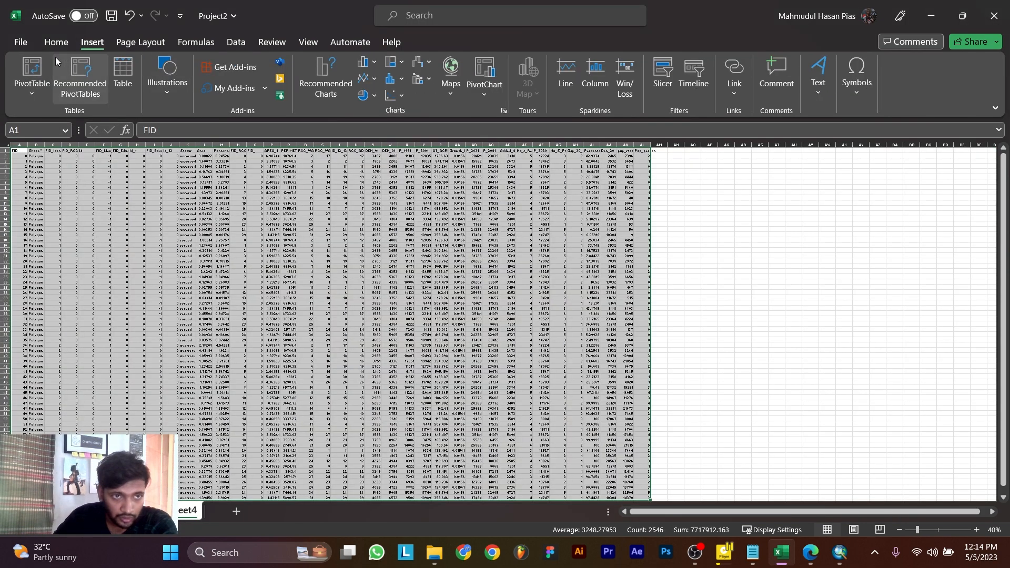
pyautogui.click(33, 68)
pyautogui.click(328, 291)
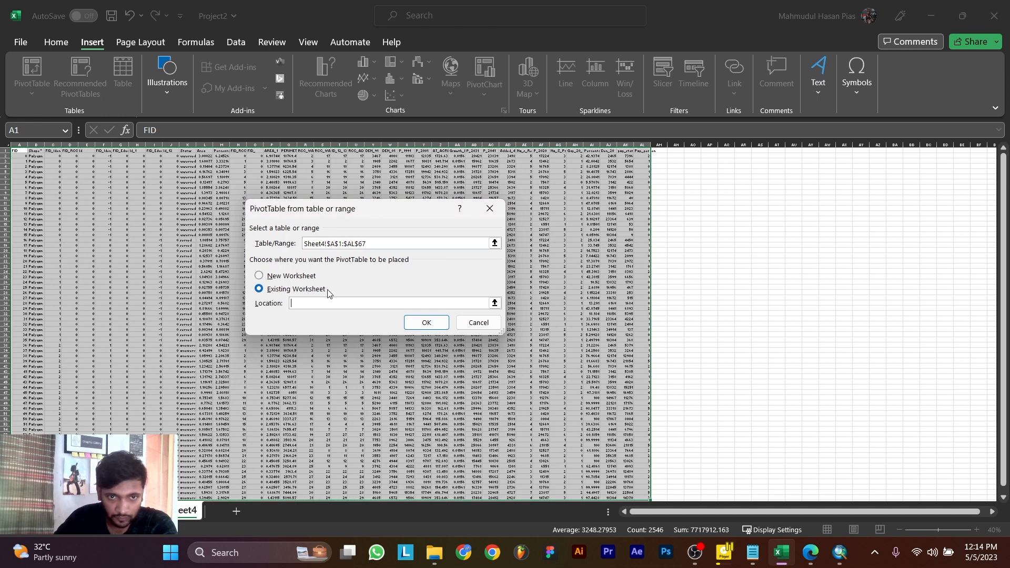
pyautogui.click(726, 197)
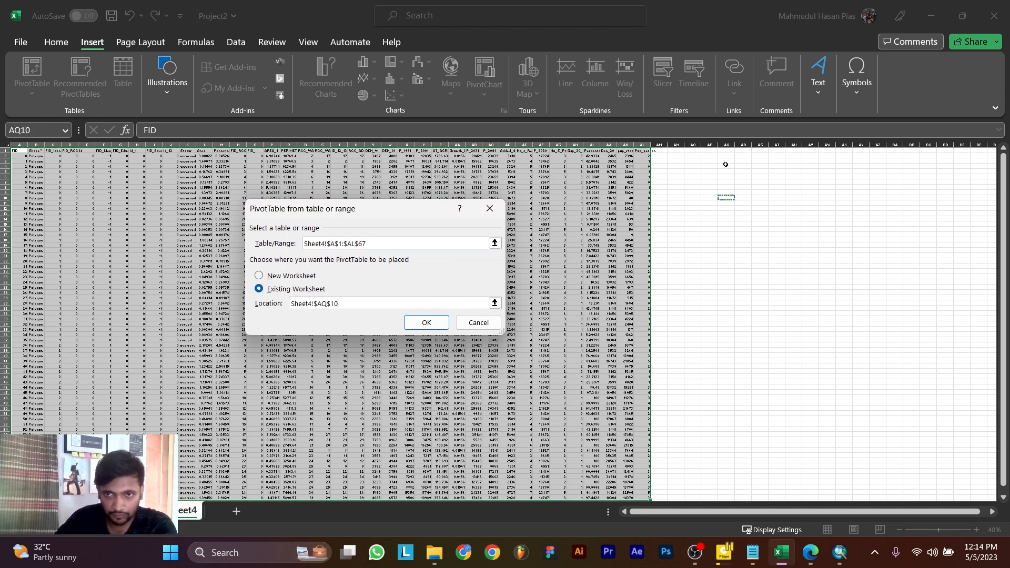
pyautogui.click(421, 323)
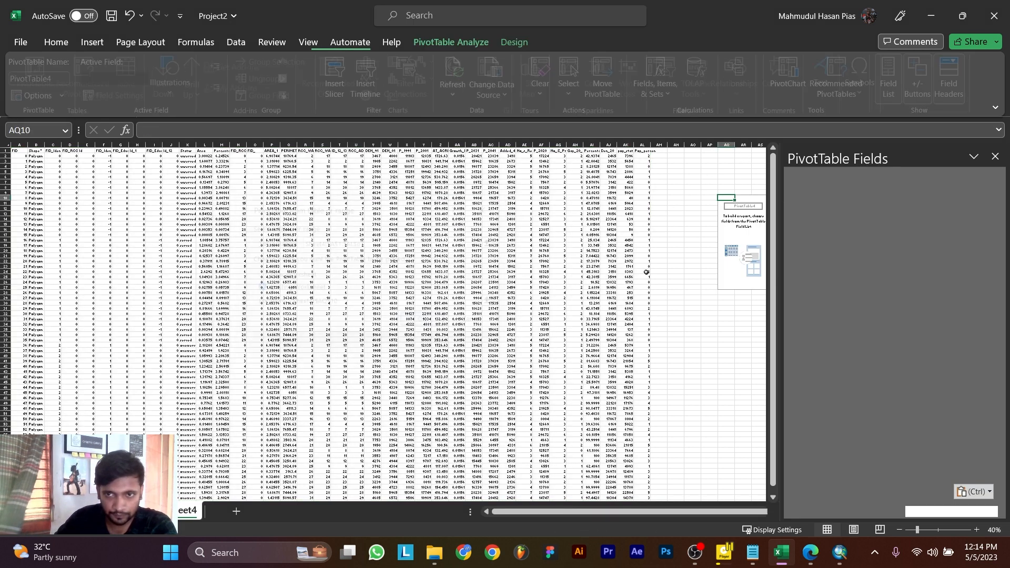
# Step: Check the population tasks in Project.pdf in Edge, then return to Excel and sum Pop_percen by Status rows in the PivotTable
pyautogui.moveTo(811, 553)
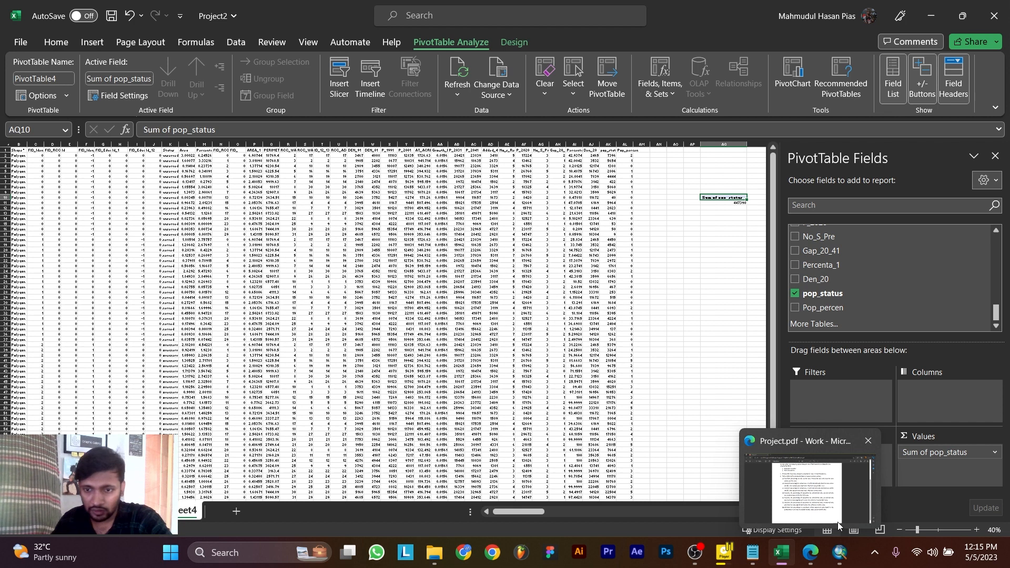
pyautogui.click(814, 487)
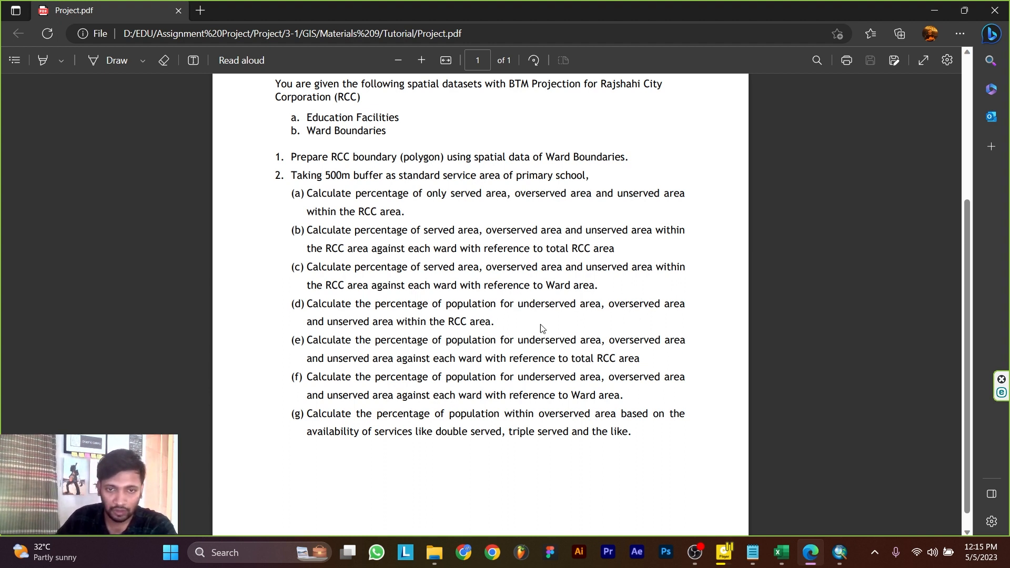
pyautogui.hotkey('alt', 'Tab')
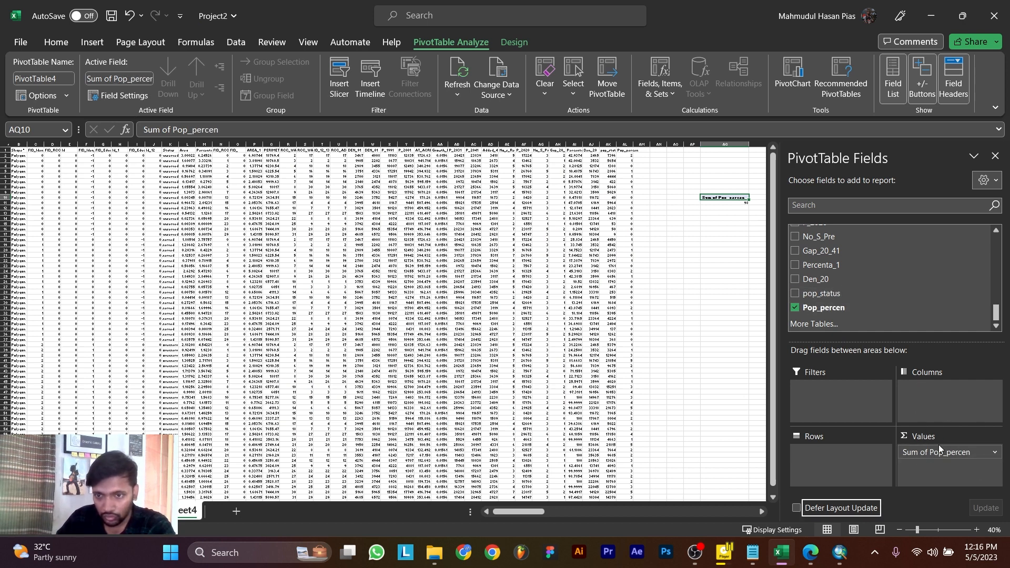
pyautogui.scroll(10, 853, 284)
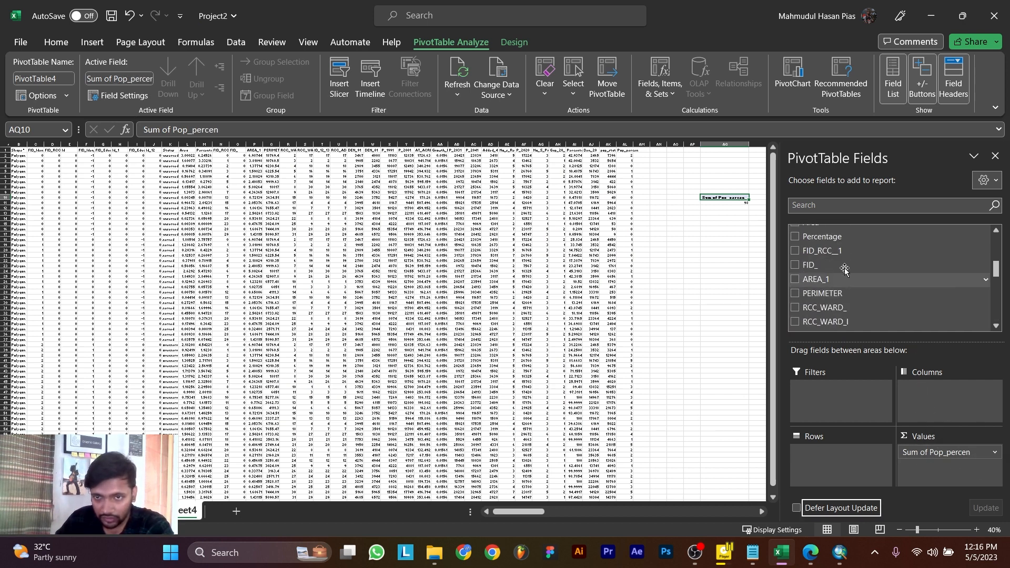
pyautogui.moveTo(826, 284); pyautogui.dragTo(812, 463)
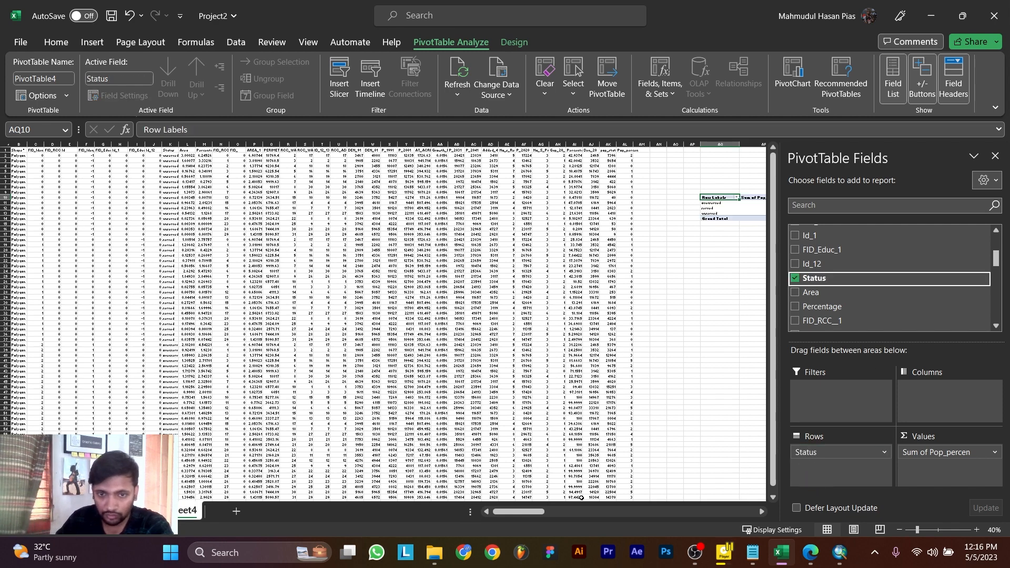
pyautogui.scroll(3, 574, 516)
pyautogui.moveTo(558, 513); pyautogui.dragTo(558, 513)
pyautogui.moveTo(528, 516); pyautogui.dragTo(542, 515)
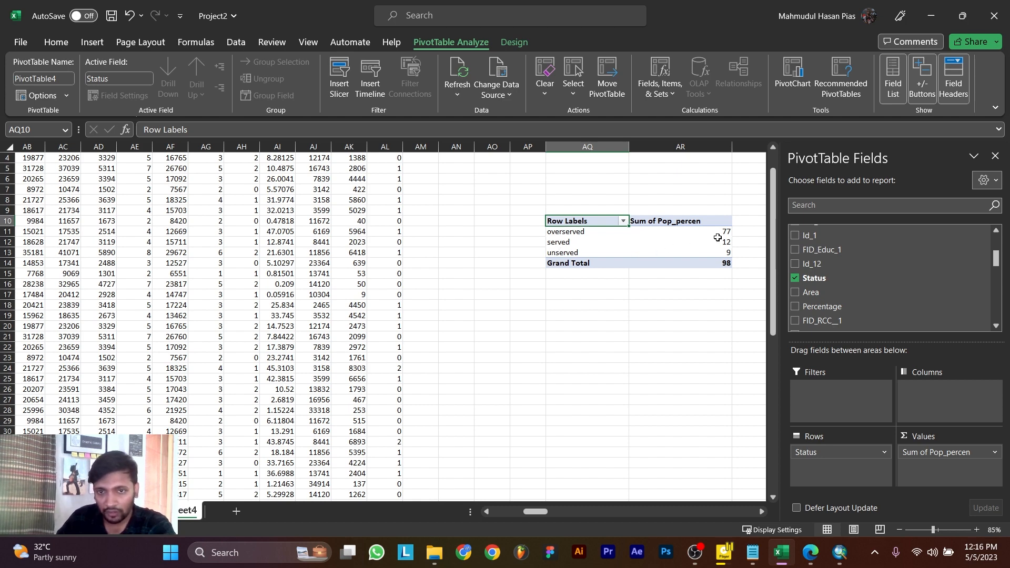
# Step: Recheck the ward-level task in Project.pdf, then move Status to the PivotTable's columns and add RCC_WARD_I as its rows
pyautogui.click(811, 552)
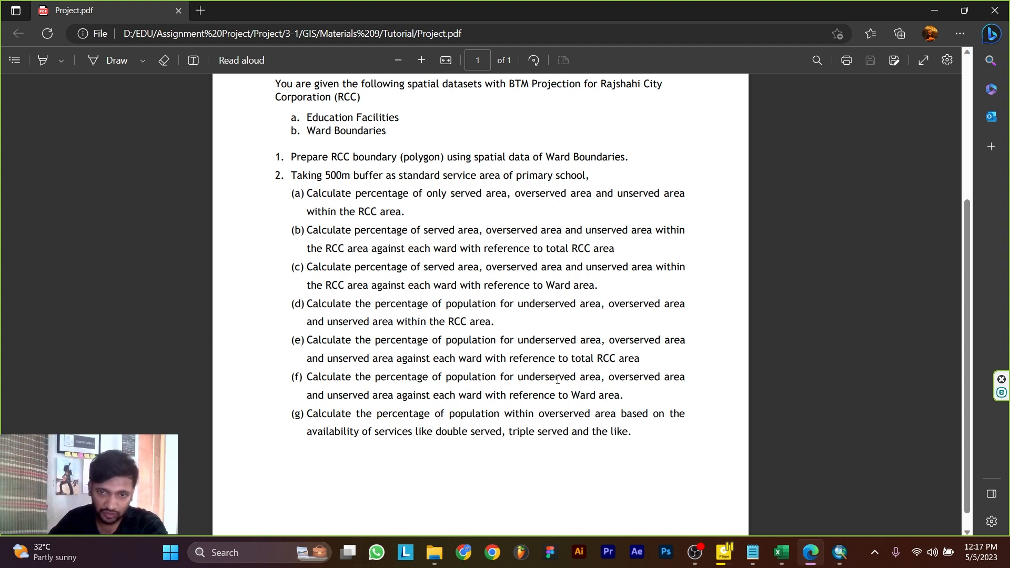
pyautogui.click(782, 552)
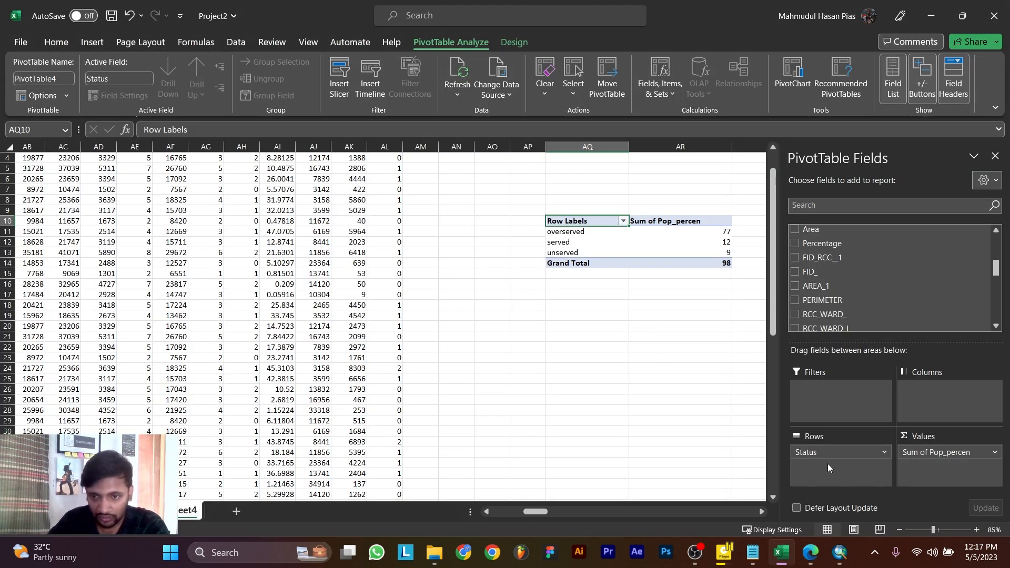
pyautogui.moveTo(825, 453); pyautogui.dragTo(942, 392)
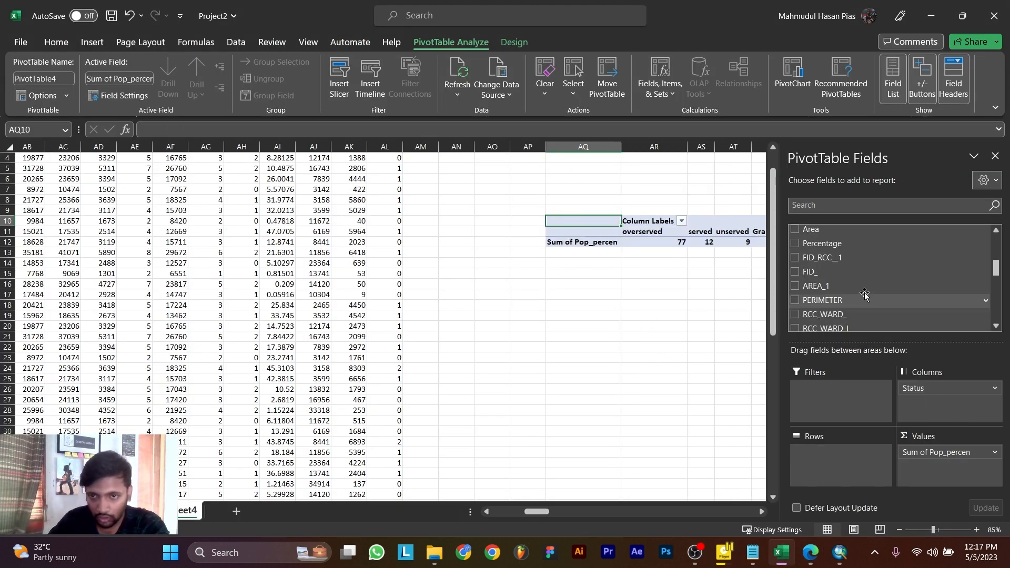
pyautogui.scroll(-3, 863, 294)
pyautogui.scroll(3, 850, 293)
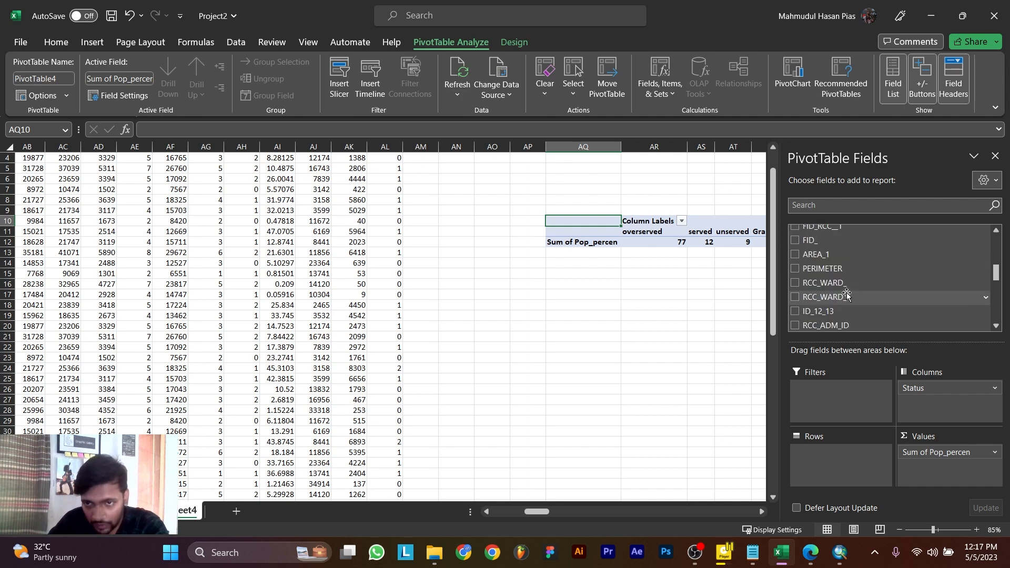
pyautogui.moveTo(848, 297); pyautogui.dragTo(811, 477)
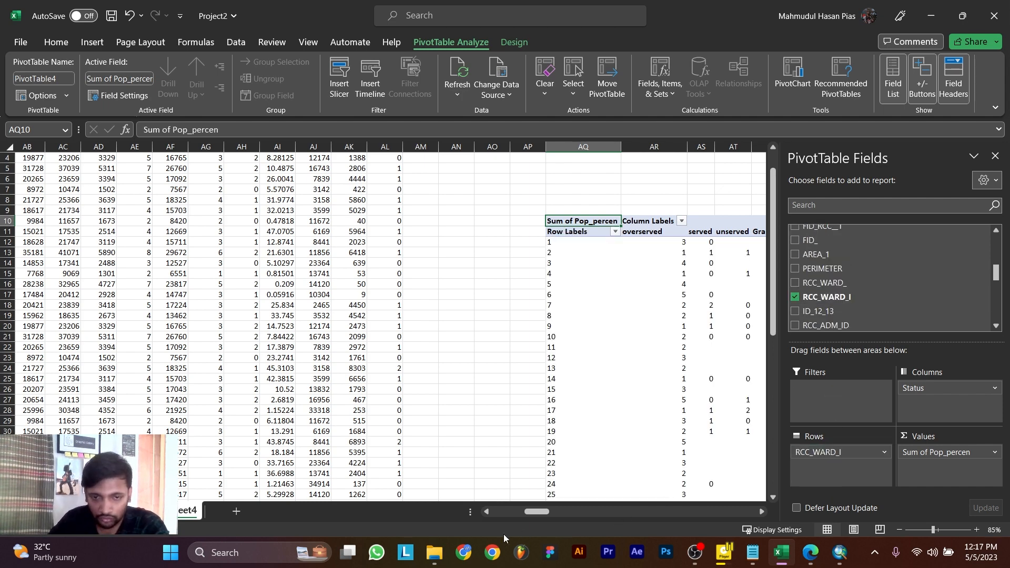
# Step: Examine the PivotTable's population percentages for overserved, served and unserved areas in each ward
pyautogui.moveTo(533, 512); pyautogui.dragTo(537, 511)
pyautogui.scroll(-5, 556, 459)
pyautogui.scroll(3, 576, 412)
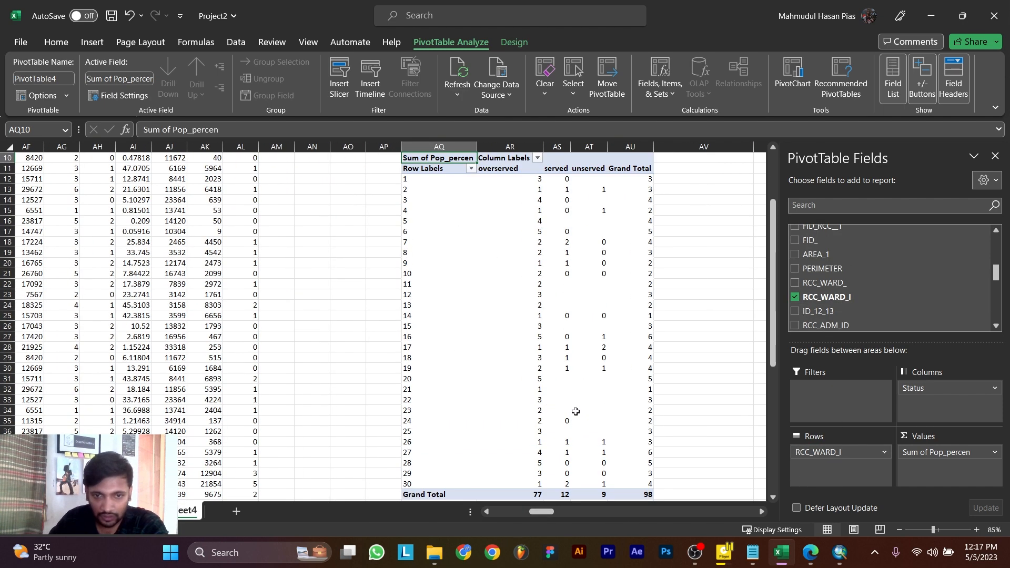
pyautogui.scroll(1, 560, 363)
pyautogui.scroll(-1, 560, 363)
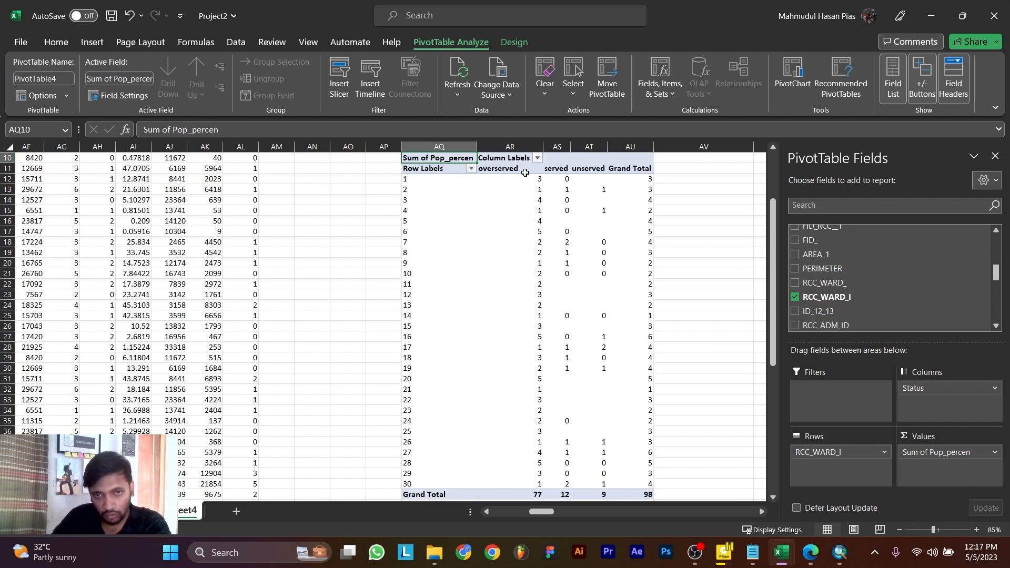
pyautogui.scroll(-1, 579, 210)
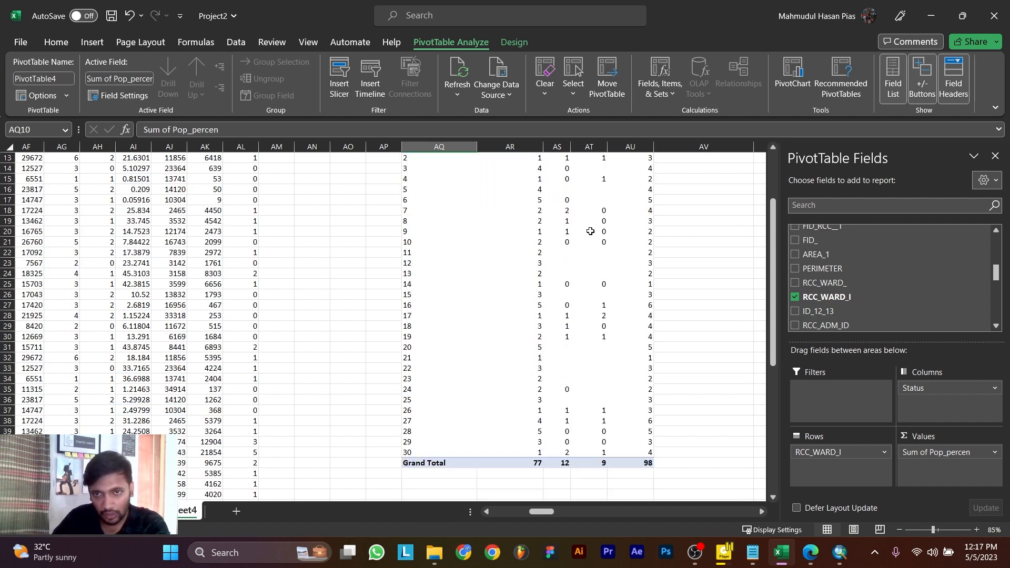
pyautogui.scroll(-1, 648, 434)
pyautogui.scroll(2, 396, 188)
pyautogui.scroll(-1, 434, 349)
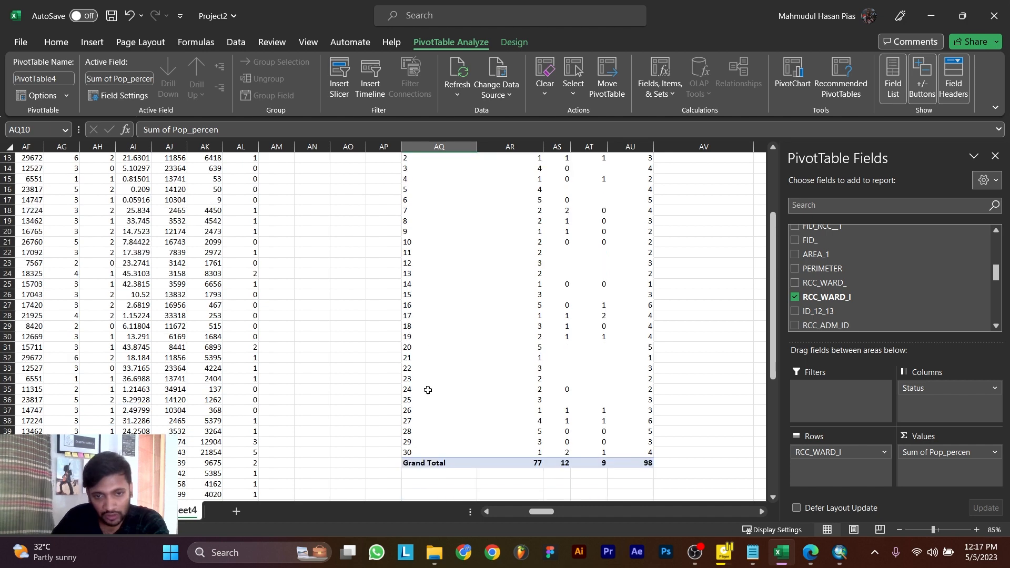
pyautogui.scroll(1, 619, 332)
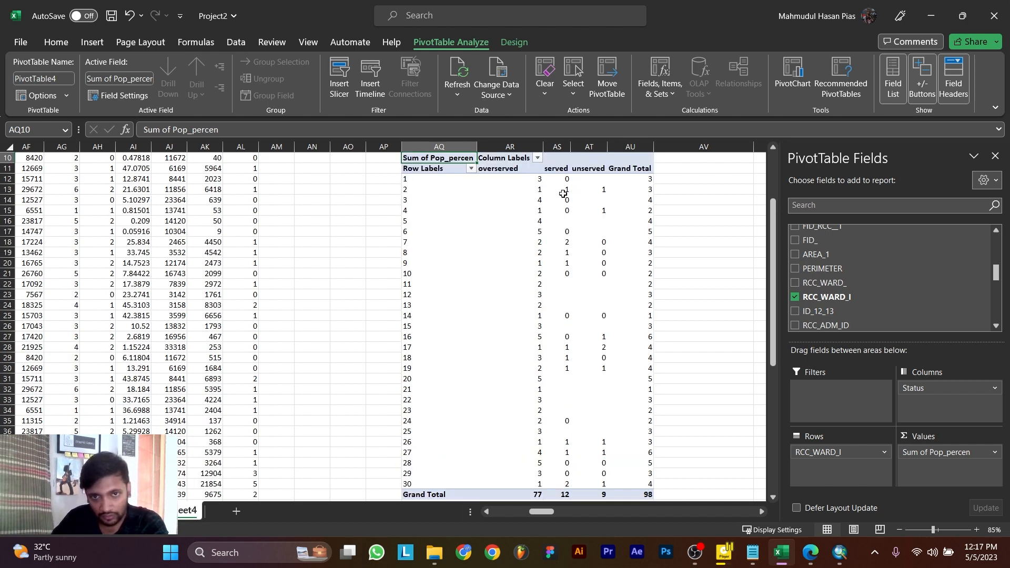
pyautogui.scroll(-2, 451, 191)
pyautogui.scroll(2, 600, 398)
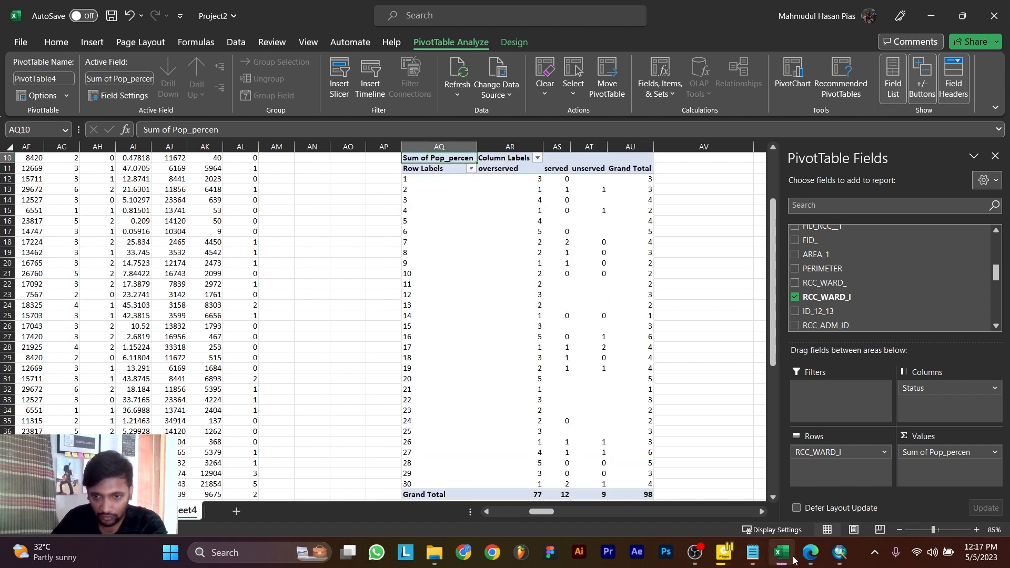
# Step: Read the remaining population tasks in Project.pdf, then switch to ArcMap and clear the record selection in the Identity2_Intersect table
pyautogui.hotkey('alt', 'Tab')
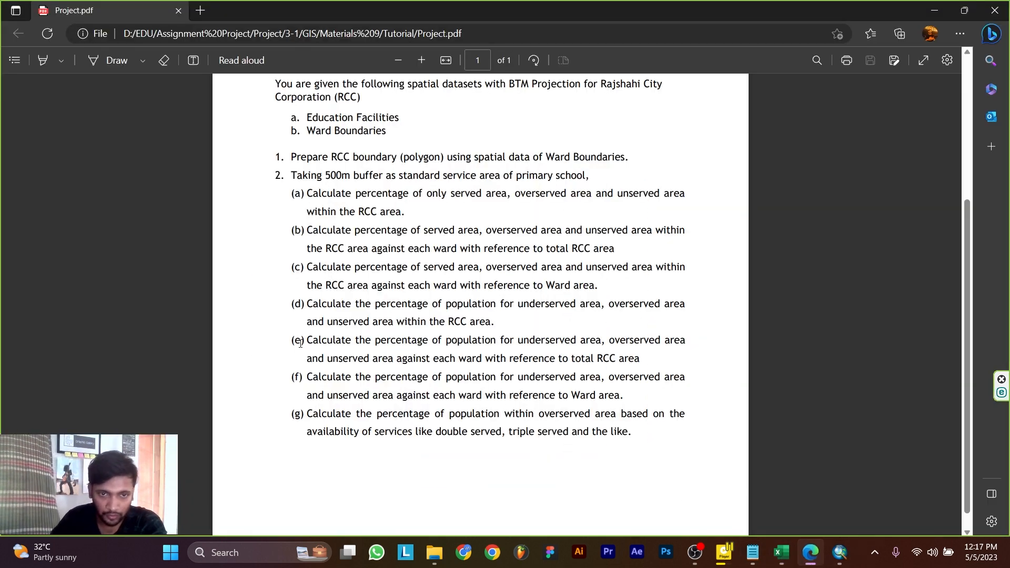
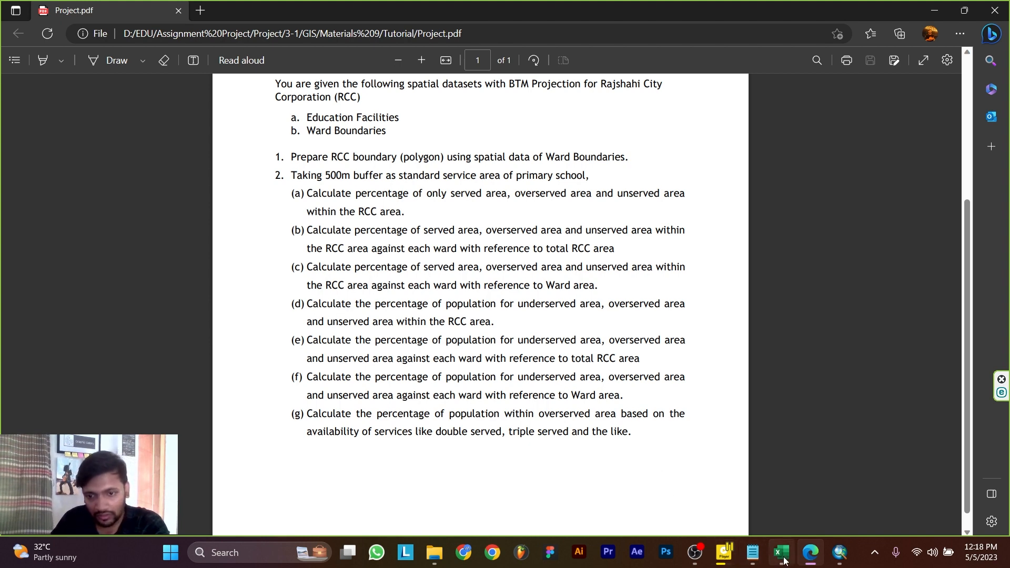
pyautogui.click(839, 552)
pyautogui.click(863, 63)
pyautogui.click(72, 21)
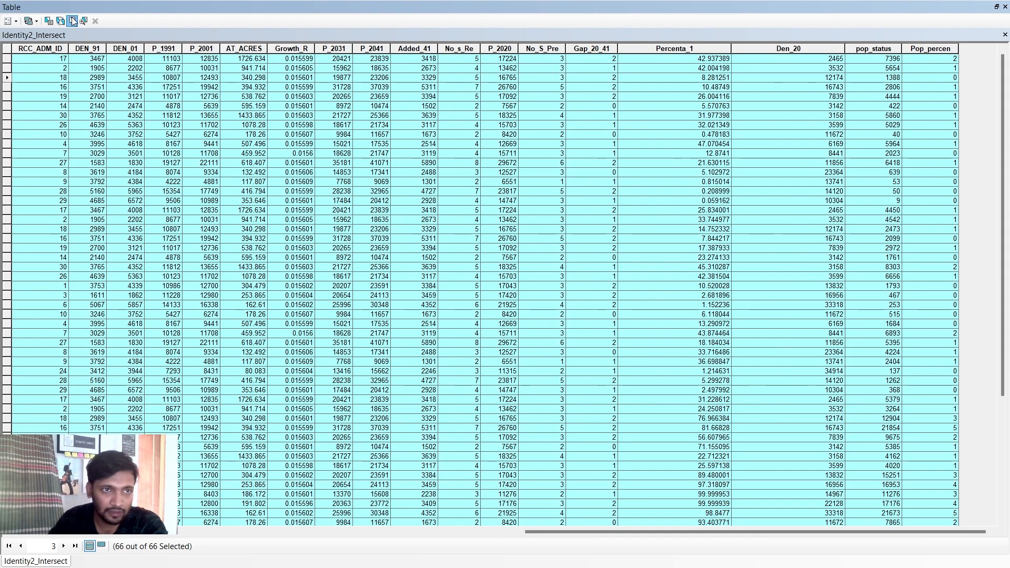
# Step: Add a Short Integer field named pop_percentage2 to the Identity2_Intersect table
pyautogui.click(16, 21)
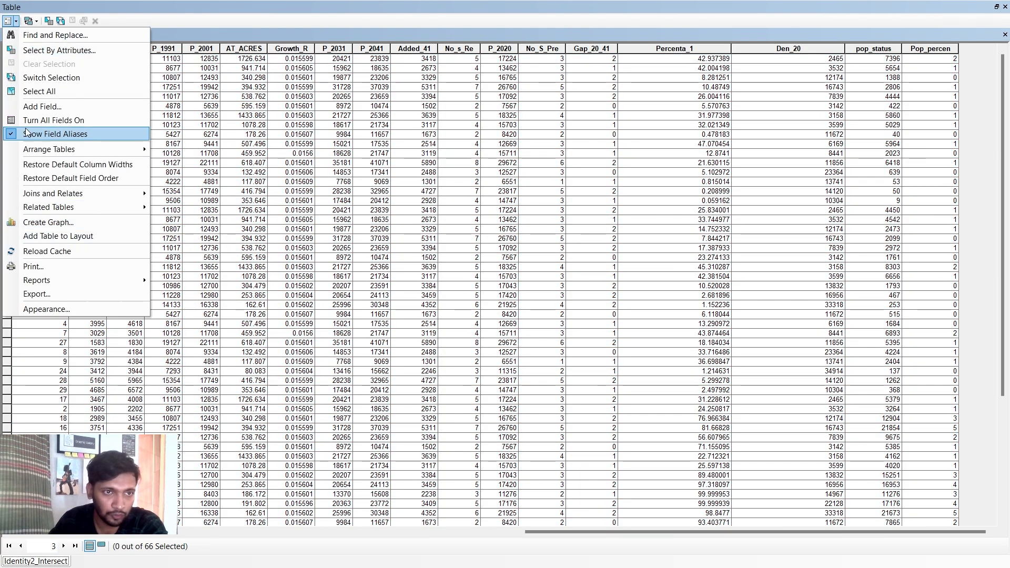
pyautogui.click(187, 122)
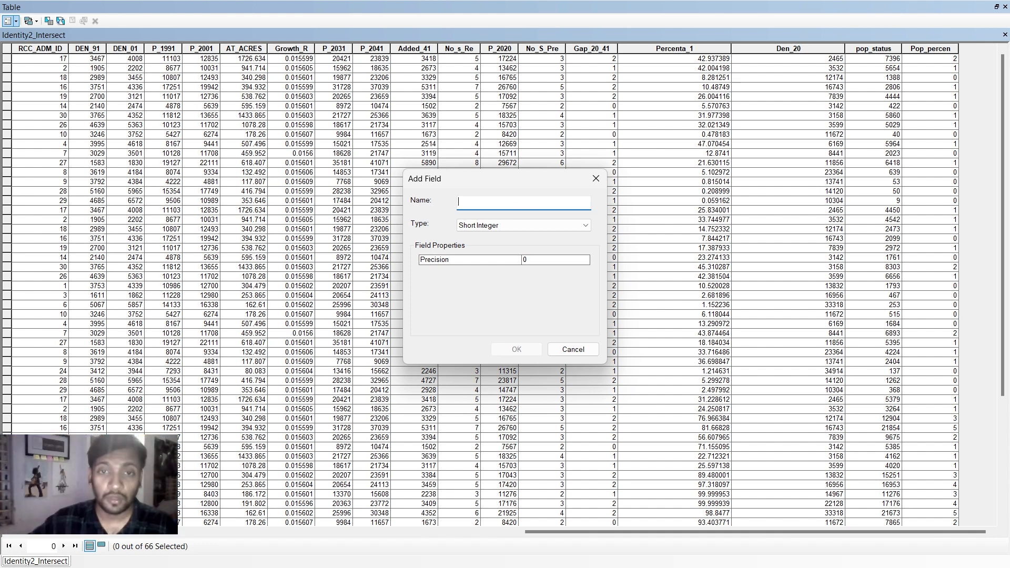
pyautogui.write('pop_percentage2')
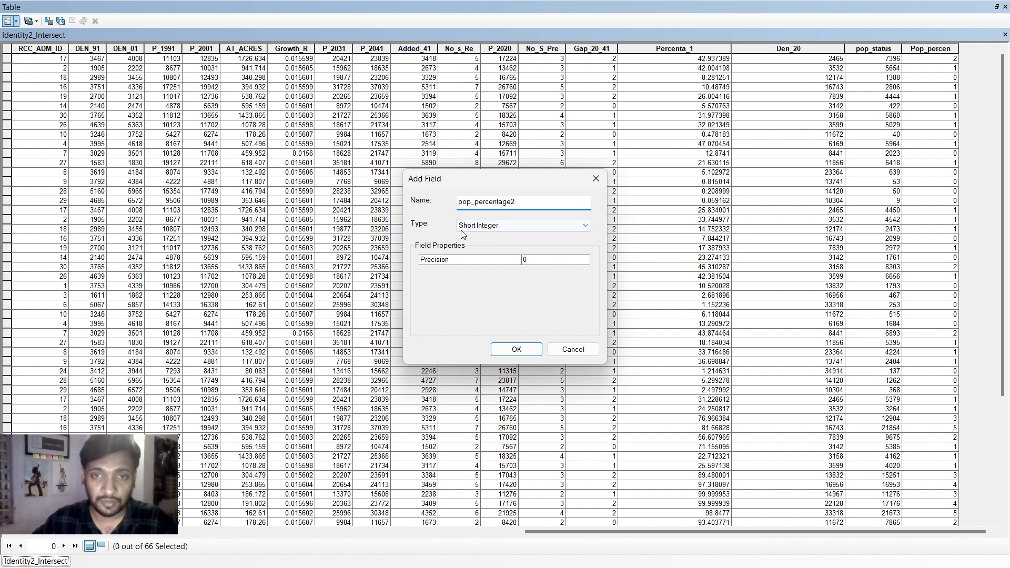
pyautogui.click(512, 352)
pyautogui.click(547, 329)
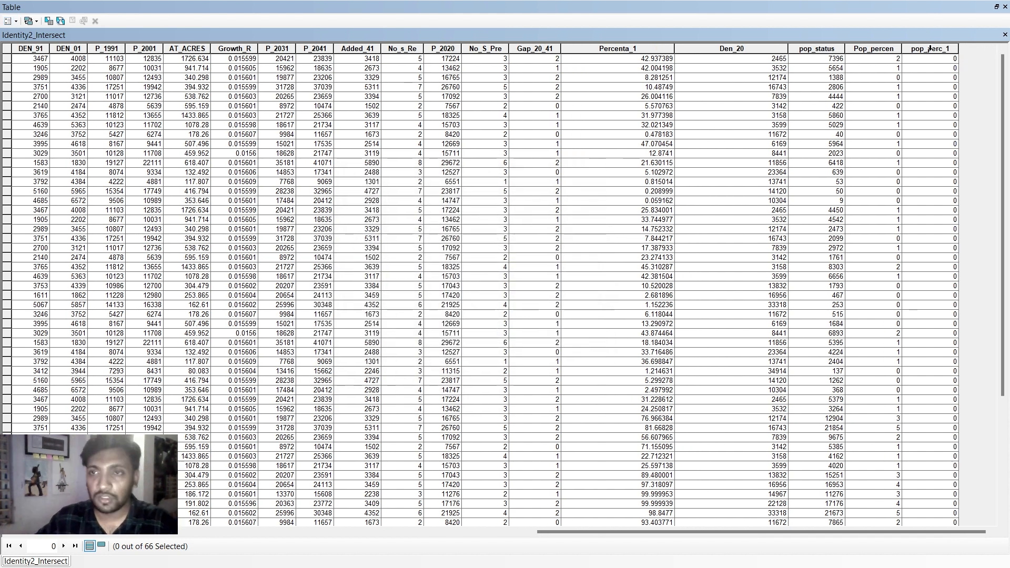
# Step: Calculate the pop_perc_1 field of Identity2_Intersect as pop_status divided by P_2020, expressed as a percentage
pyautogui.click(930, 48)
pyautogui.rightClick(930, 48)
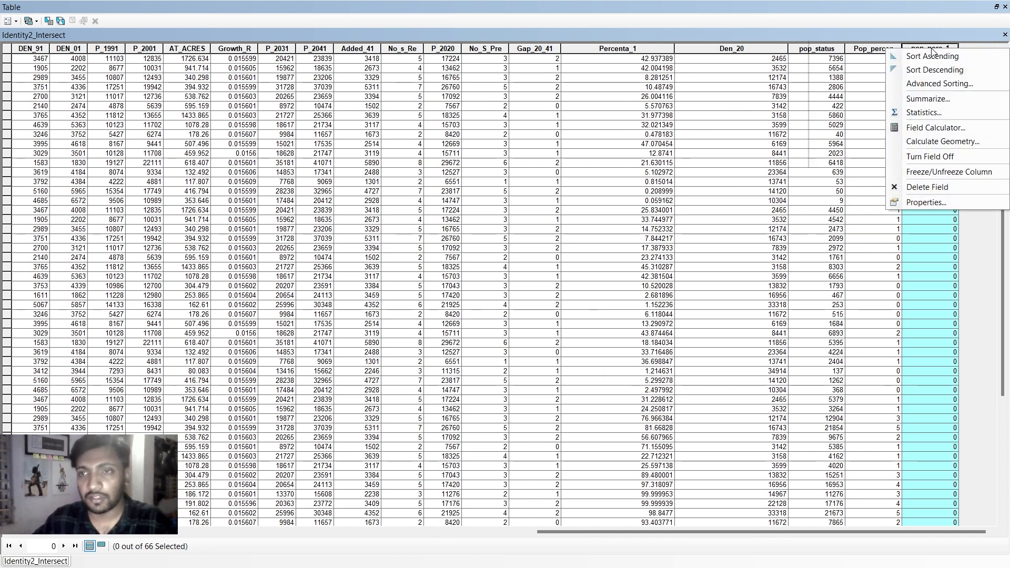
pyautogui.click(935, 128)
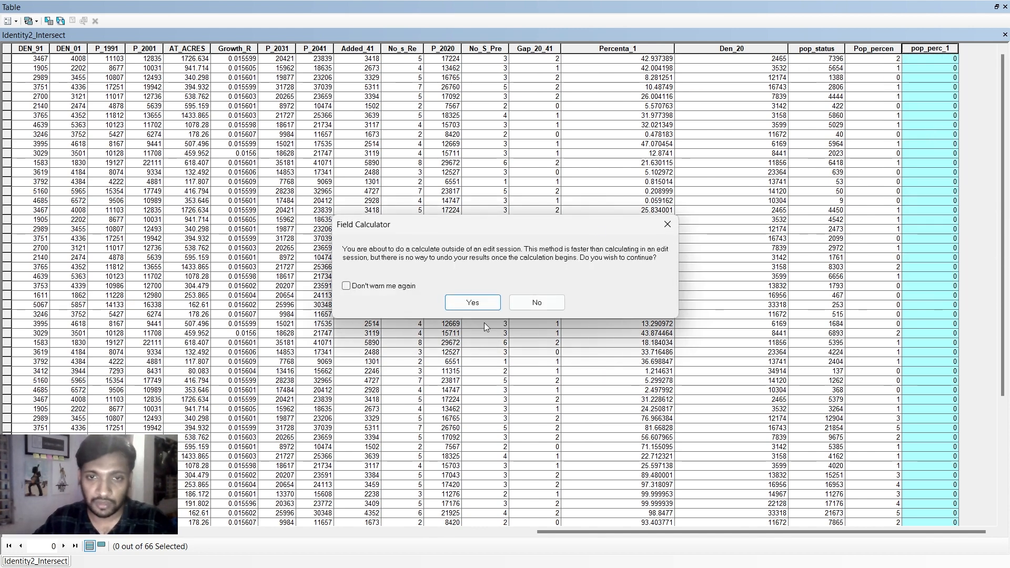
pyautogui.click(473, 303)
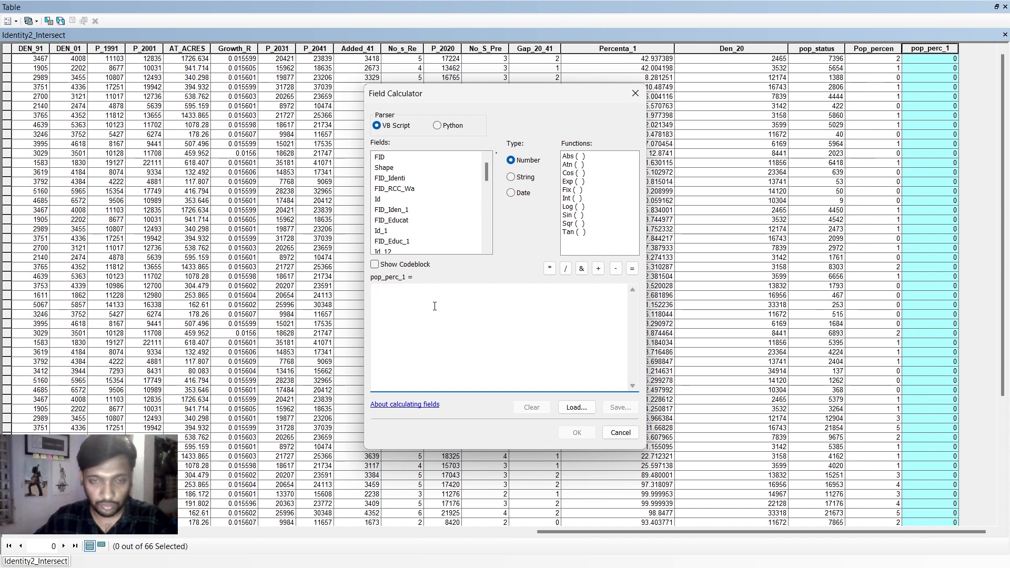
pyautogui.write('(')
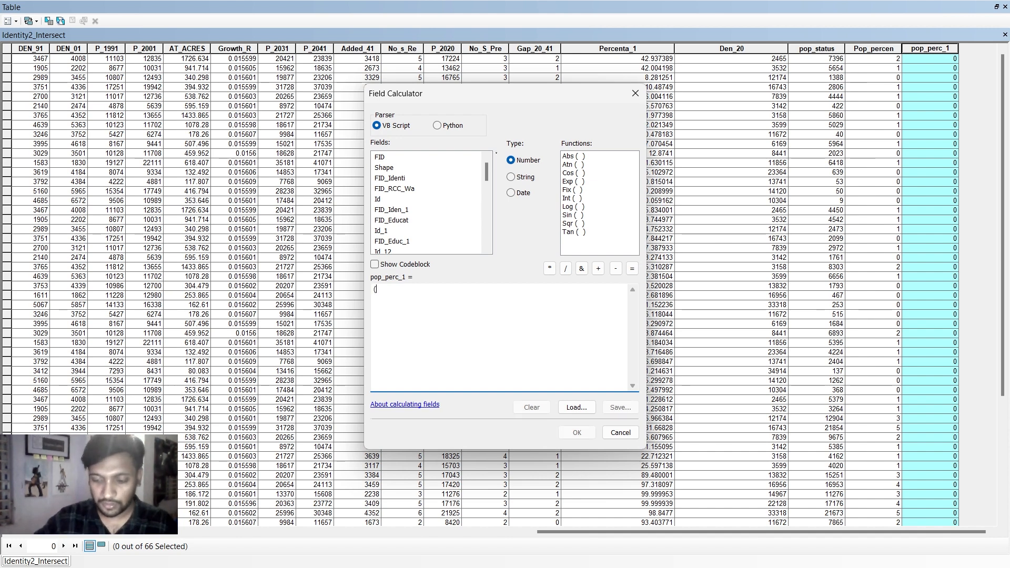
pyautogui.scroll(-7, 421, 211)
pyautogui.doubleClick(395, 222)
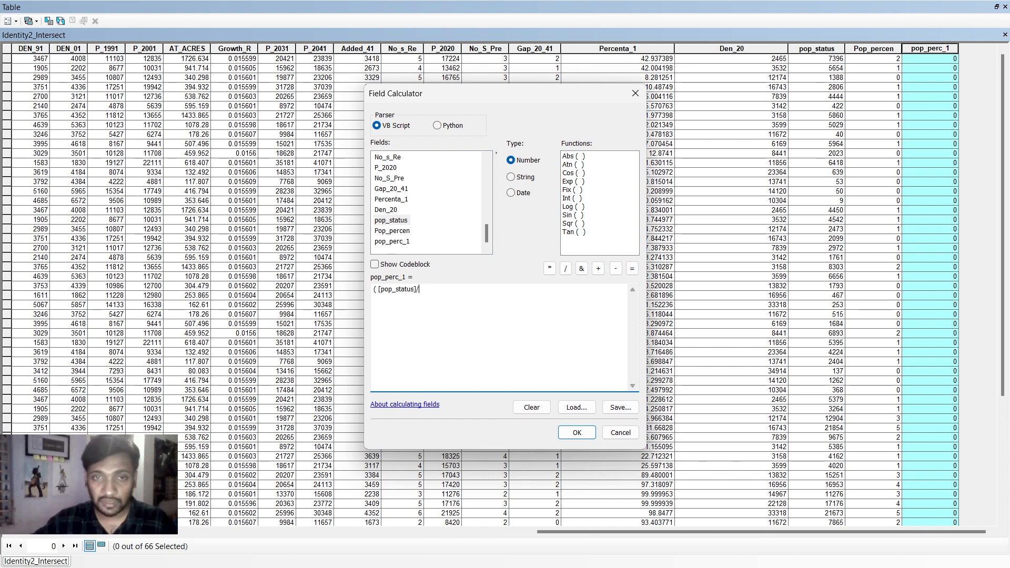
pyautogui.write('/')
pyautogui.scroll(3, 392, 239)
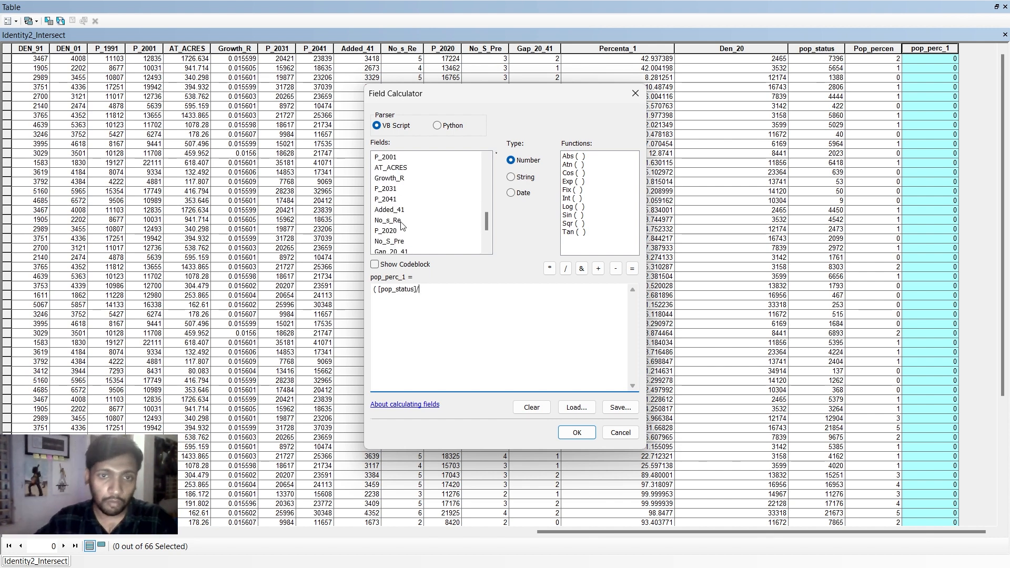
pyautogui.doubleClick(390, 232)
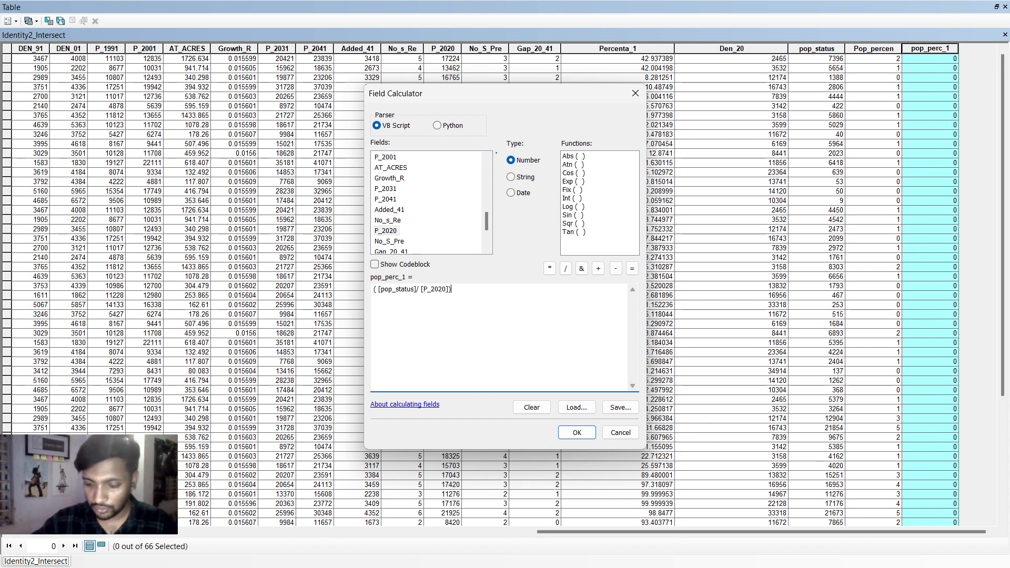
pyautogui.click(577, 433)
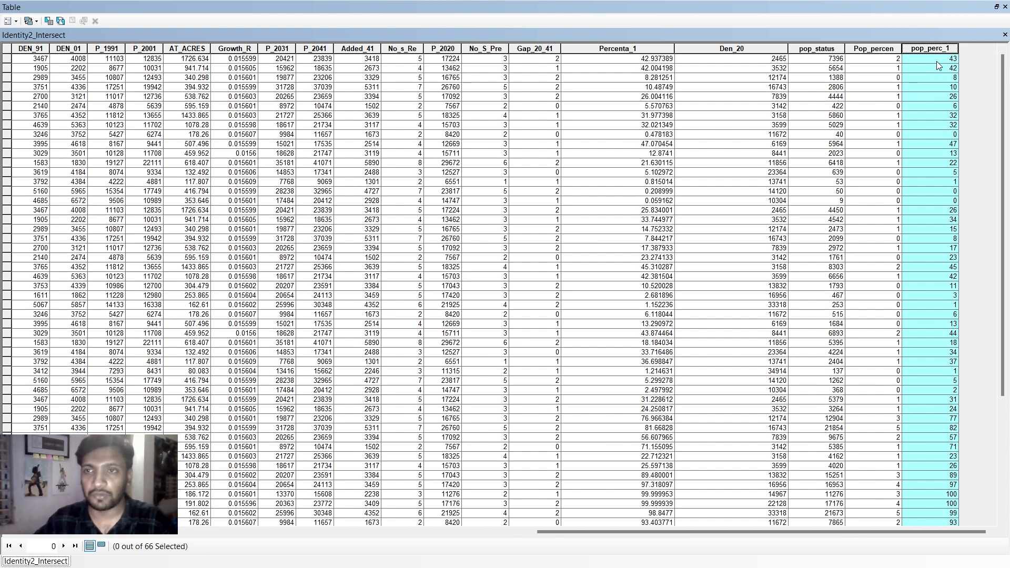
# Step: Select all records in the Identity2_Intersect table and copy them
pyautogui.click(10, 21)
pyautogui.click(30, 96)
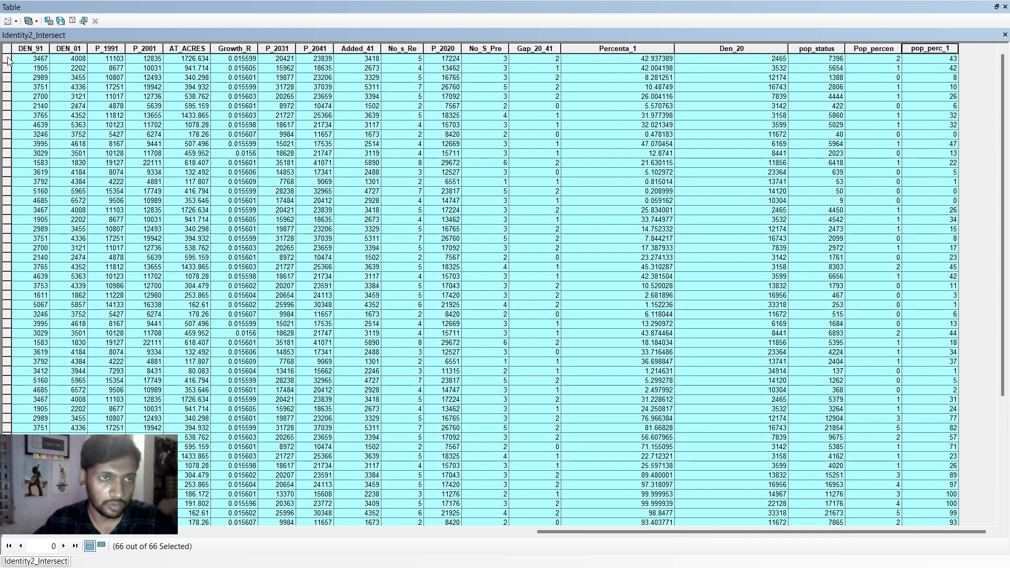
pyautogui.rightClick(5, 77)
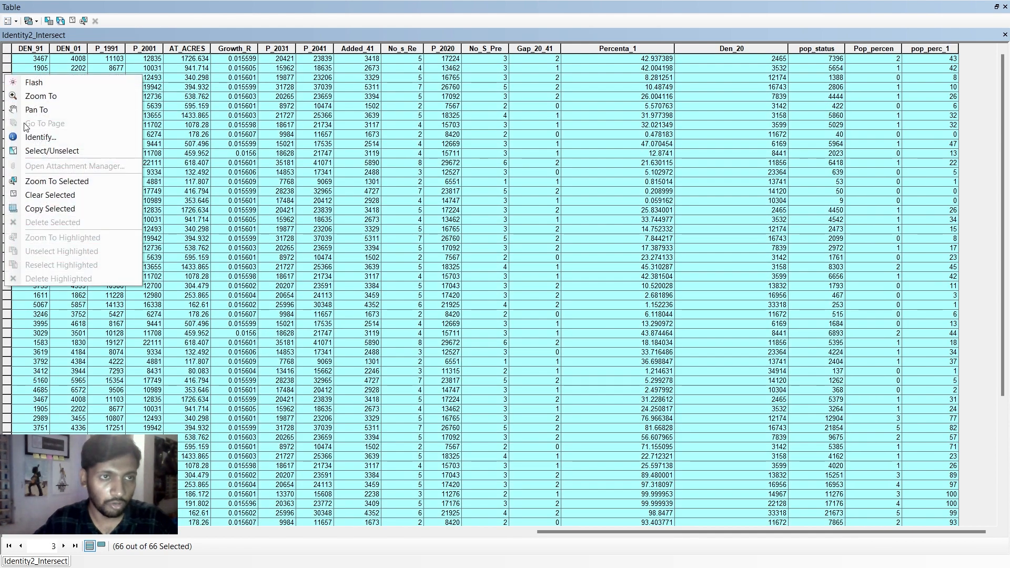
pyautogui.click(50, 209)
pyautogui.click(997, 7)
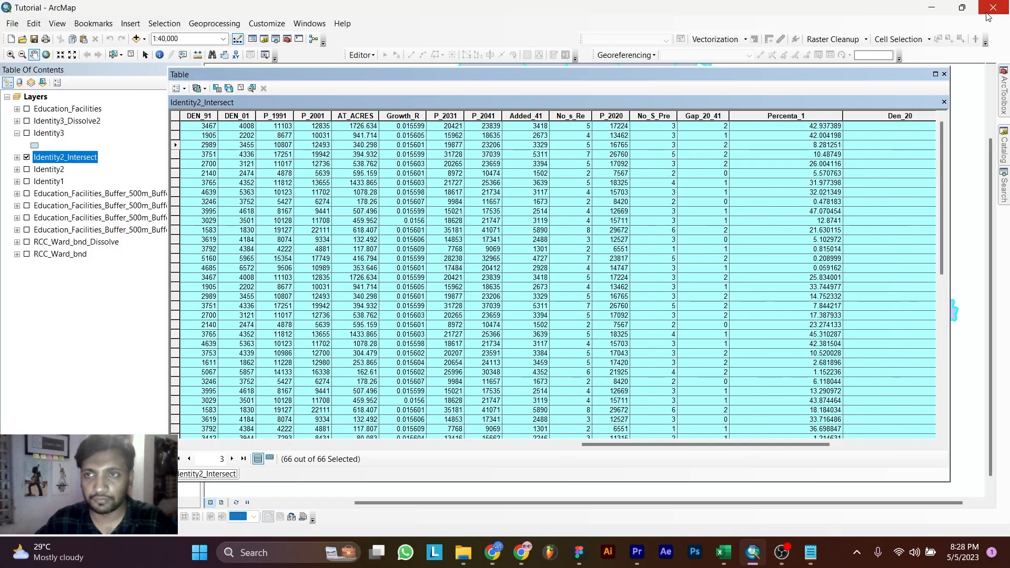
# Step: Switch to Excel, add a new worksheet to the Project2 workbook and paste the copied records into it
pyautogui.click(725, 552)
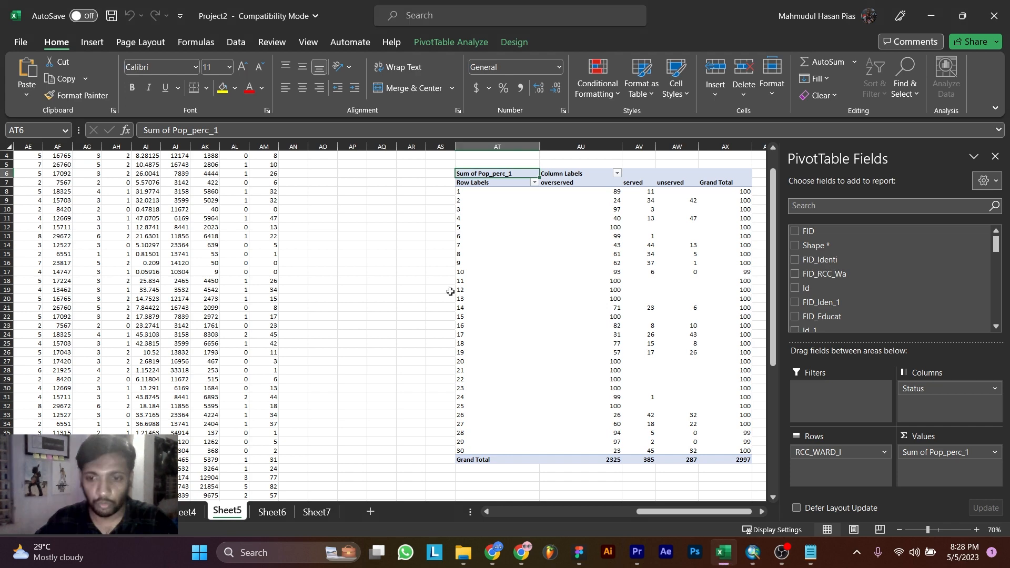
pyautogui.click(370, 511)
pyautogui.rightClick(11, 152)
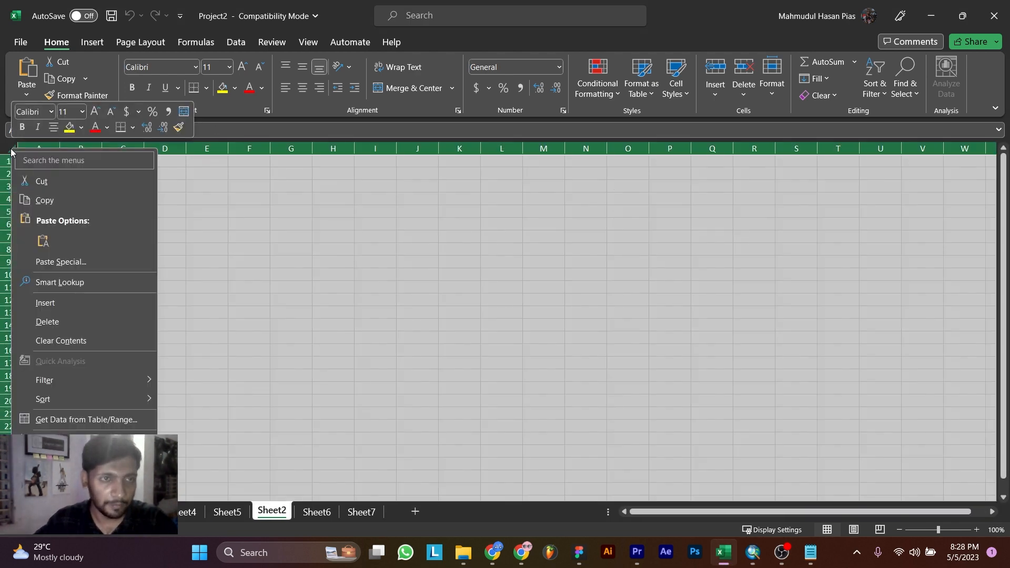
pyautogui.click(43, 242)
pyautogui.click(480, 313)
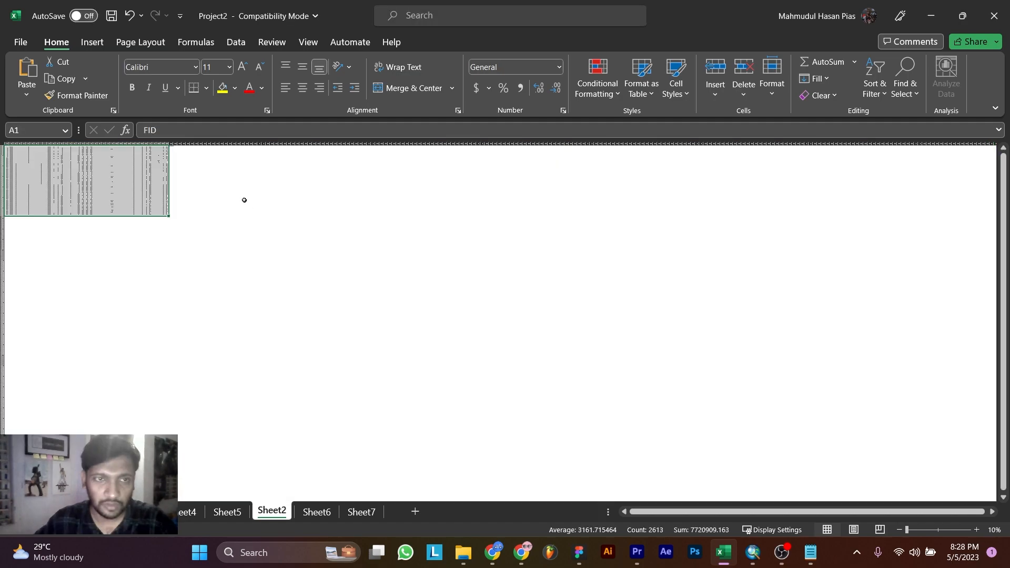
# Step: Create a PivotTable from Sheet2 range A1:AM67, placed in the existing worksheet at AT10
pyautogui.scroll(2, 244, 200)
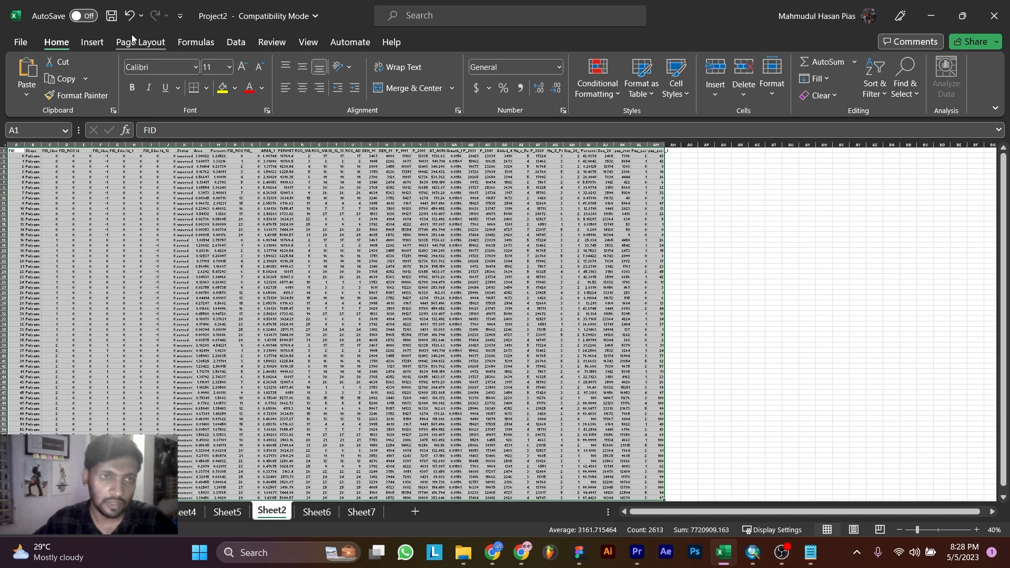
pyautogui.click(91, 43)
pyautogui.click(32, 72)
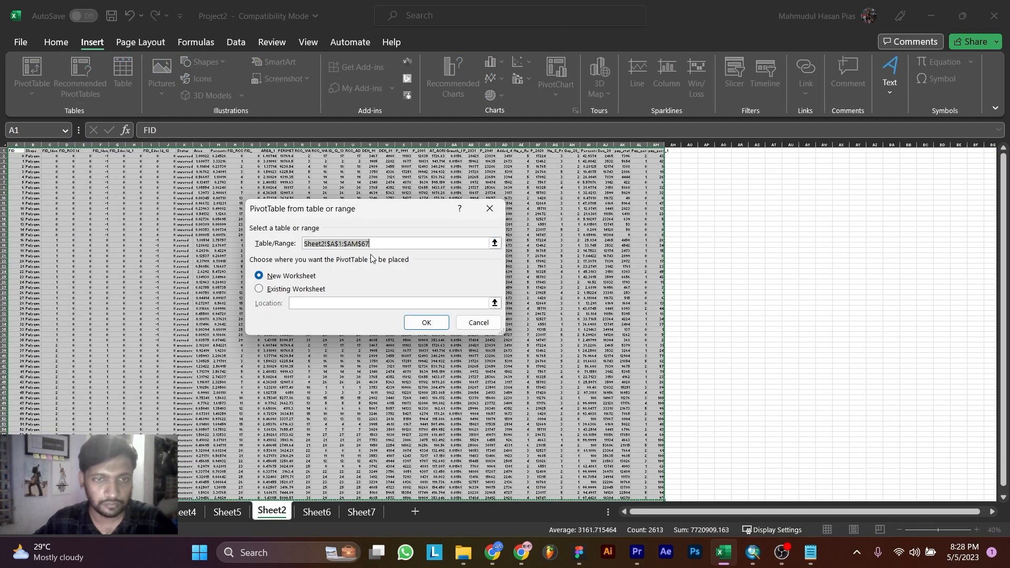
pyautogui.click(299, 291)
pyautogui.click(774, 196)
pyautogui.click(424, 320)
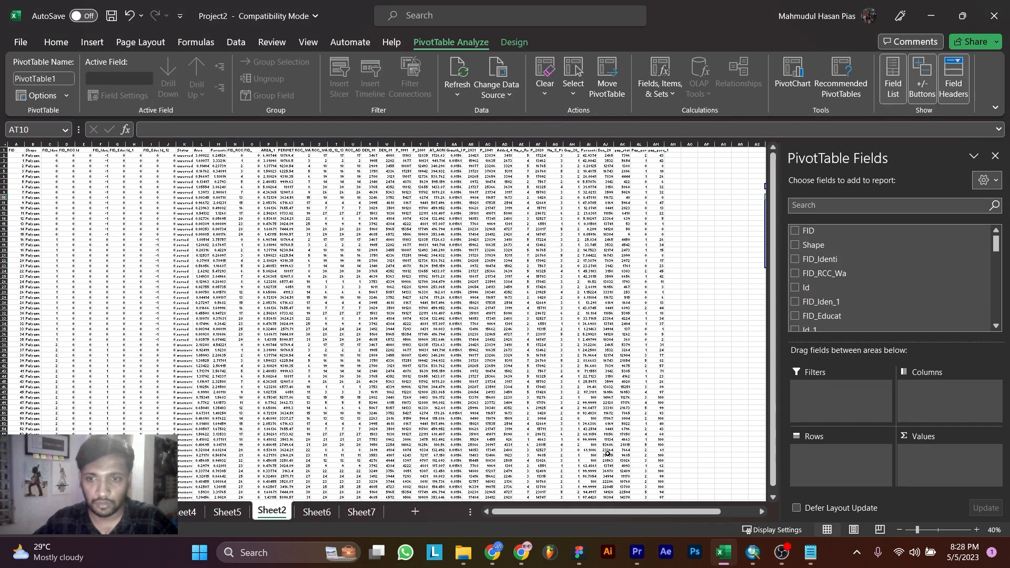
# Step: Assign Status to the new PivotTable's columns and RCC_WARD_I to its rows
pyautogui.moveTo(573, 512); pyautogui.dragTo(608, 512)
pyautogui.scroll(-3, 841, 253)
pyautogui.moveTo(841, 254); pyautogui.dragTo(933, 384)
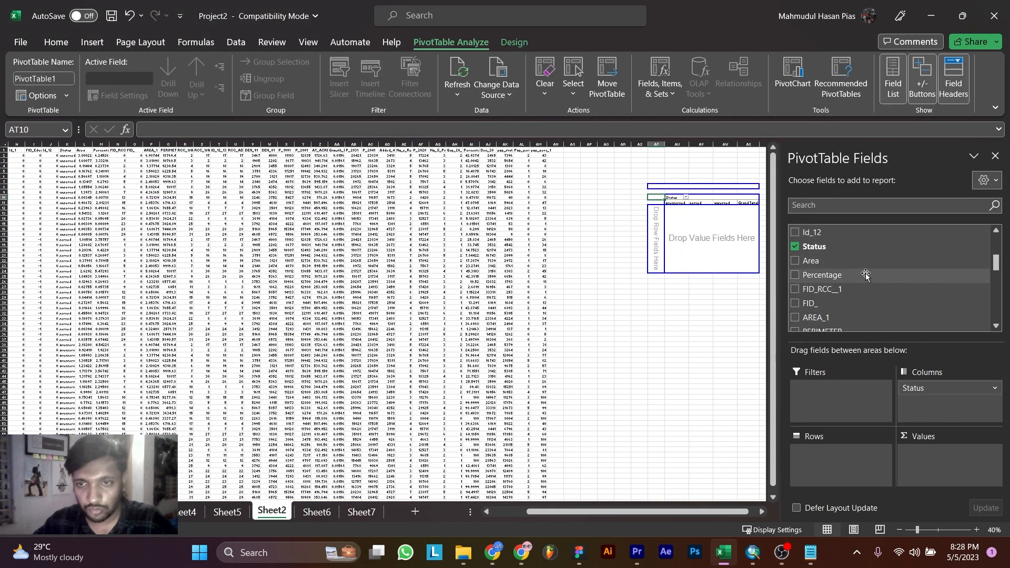
pyautogui.scroll(4, 858, 277)
pyautogui.scroll(-3, 851, 278)
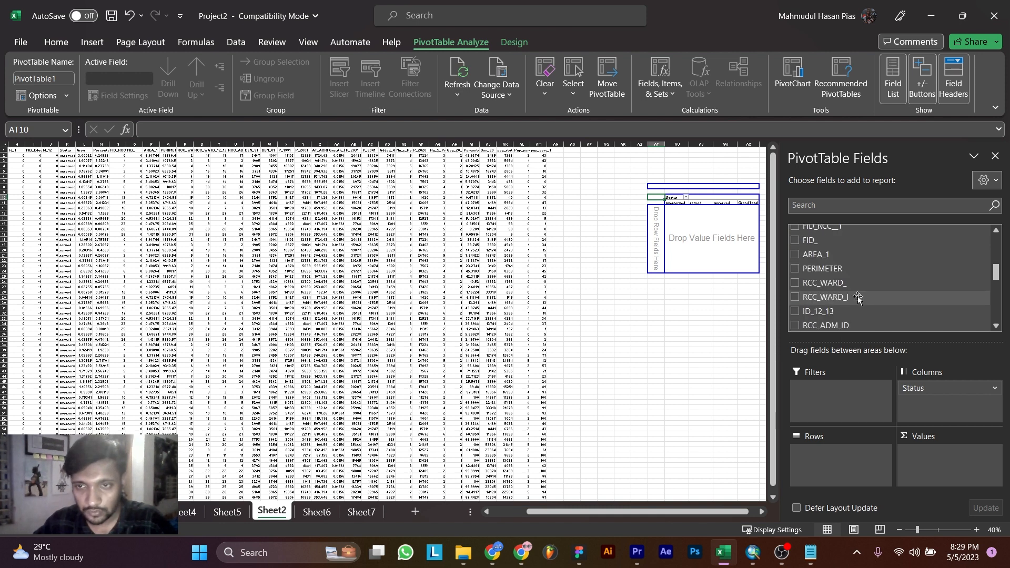
pyautogui.moveTo(842, 286); pyautogui.dragTo(834, 454)
# Step: Add the sum of pop_perc_1 as the PivotTable's values and review the percentages for each ward
pyautogui.scroll(3, 856, 278)
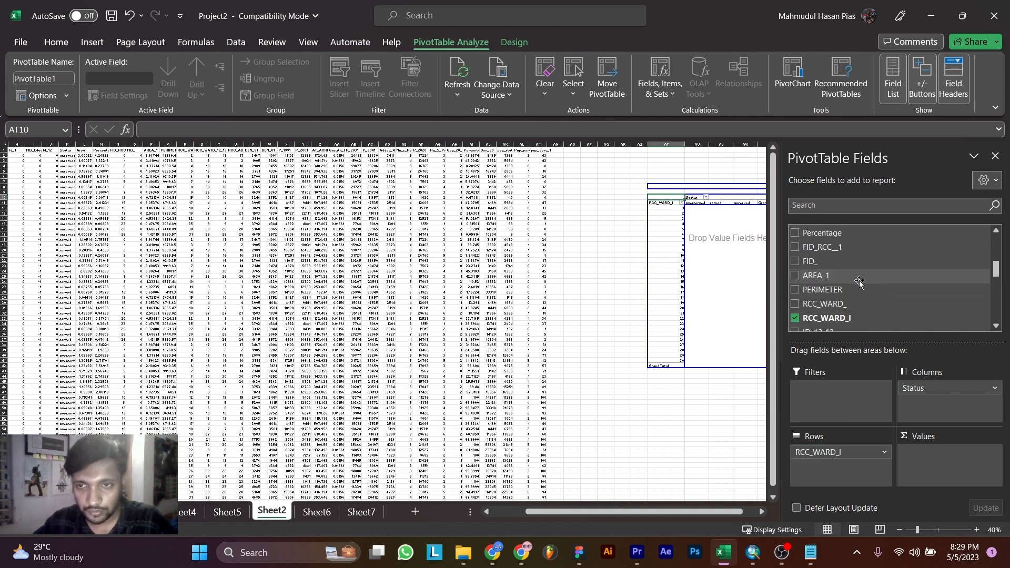
pyautogui.scroll(-10, 856, 294)
pyautogui.moveTo(837, 308); pyautogui.dragTo(927, 456)
pyautogui.keyDown('ctrl'); pyautogui.scroll(4, 602, 325); pyautogui.keyUp('ctrl')
pyautogui.scroll(2, 603, 324)
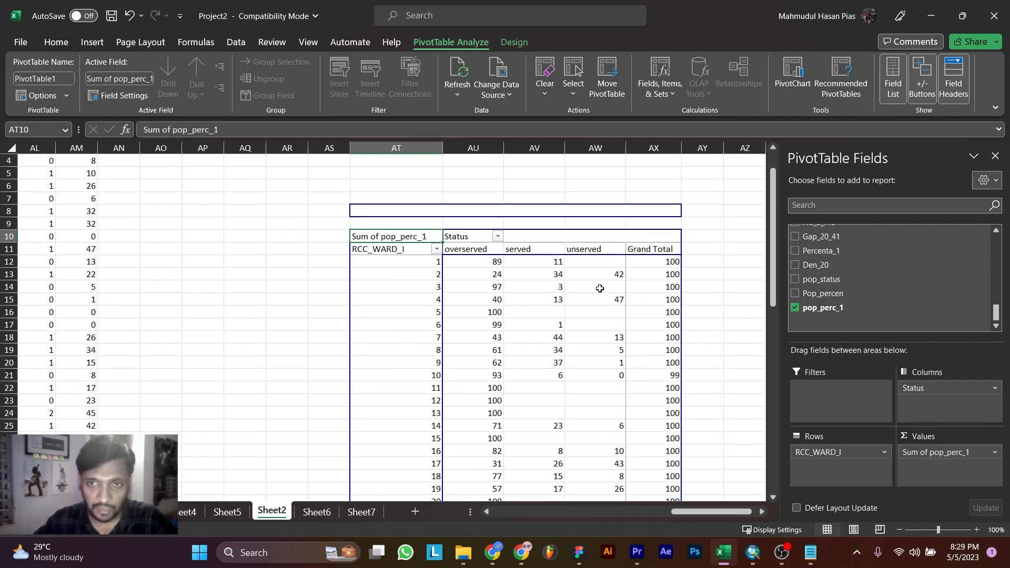
pyautogui.keyDown('ctrl'); pyautogui.scroll(-2, 598, 295); pyautogui.keyUp('ctrl')
pyautogui.scroll(-5, 560, 312)
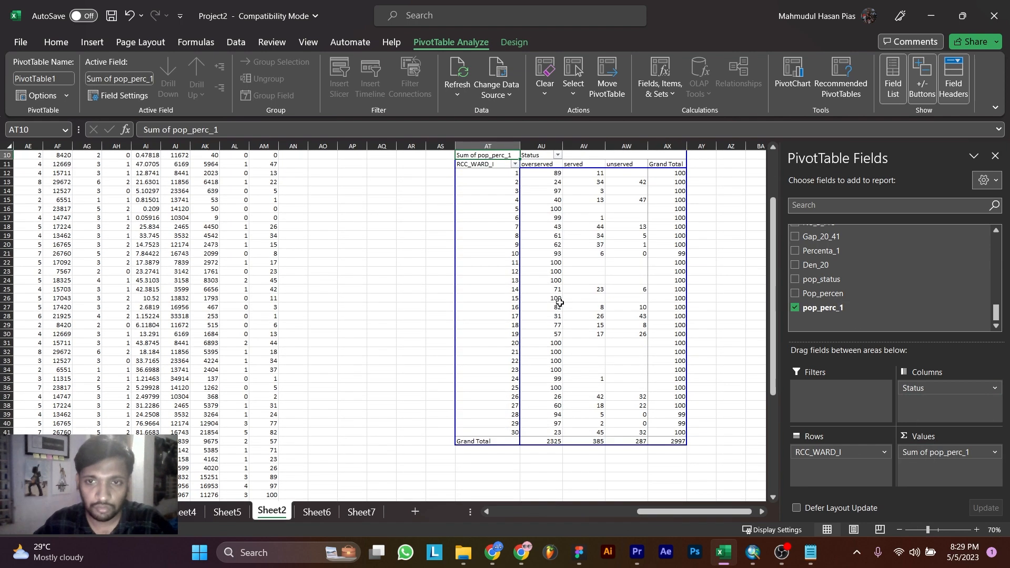
pyautogui.scroll(3, 557, 309)
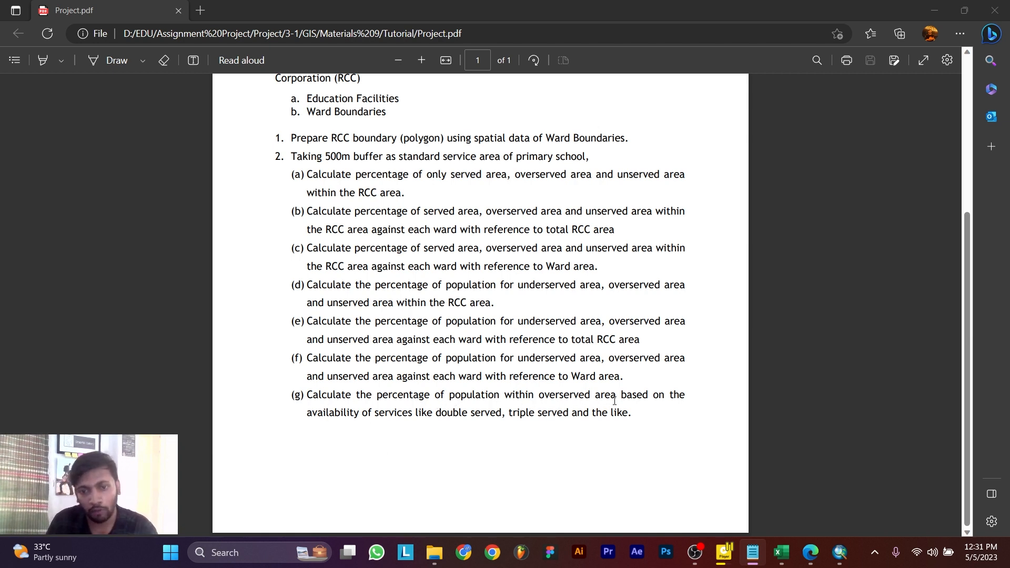
# Step: In ArcMap, close the attribute table, hide both Identity2 layers and display the Education_Facilities 500 m buffer layer with its Buffer_interset layer
pyautogui.click(849, 562)
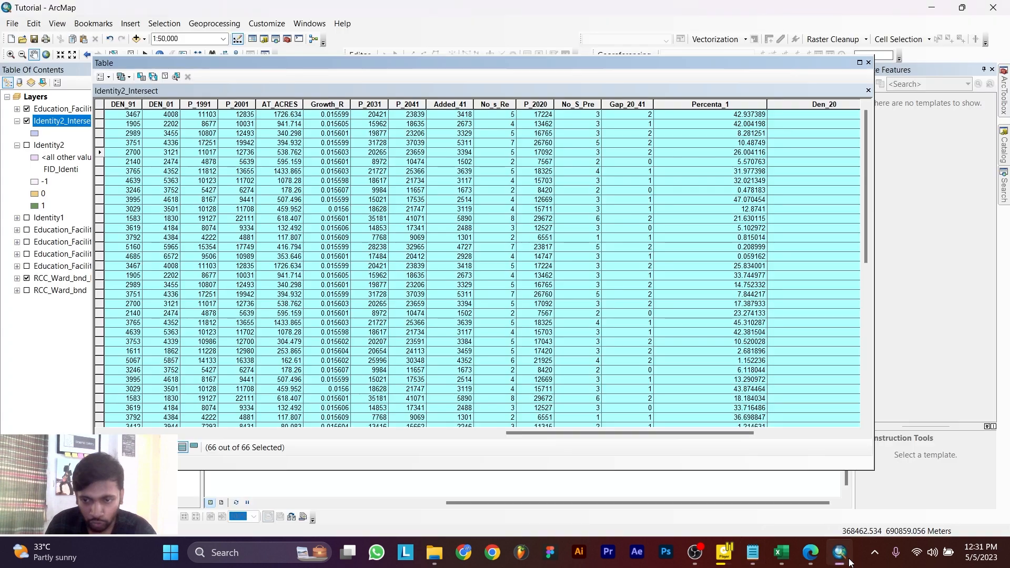
pyautogui.click(869, 62)
pyautogui.moveTo(500, 285); pyautogui.dragTo(665, 285)
pyautogui.click(27, 121)
pyautogui.click(26, 145)
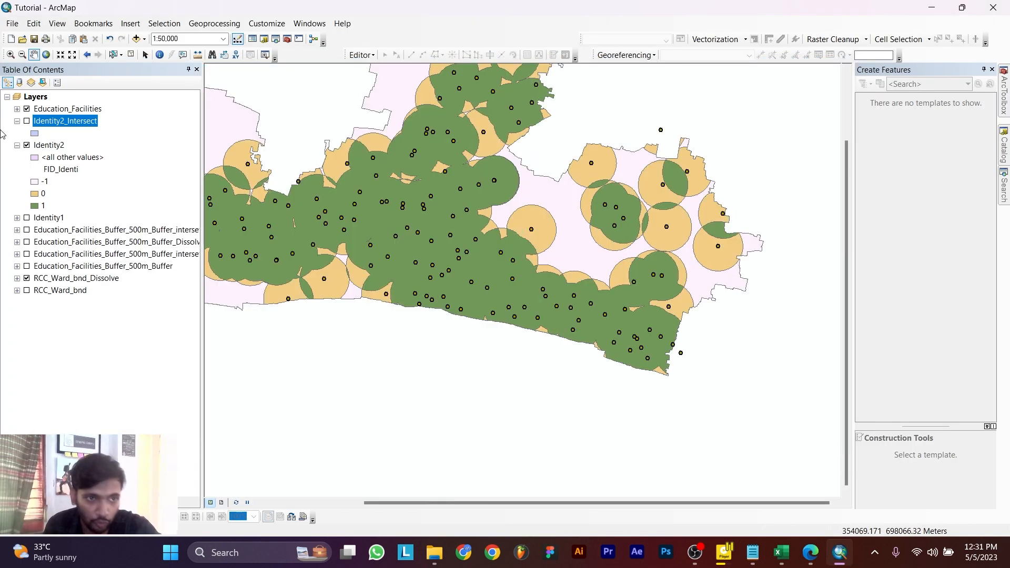
pyautogui.click(27, 144)
pyautogui.click(17, 121)
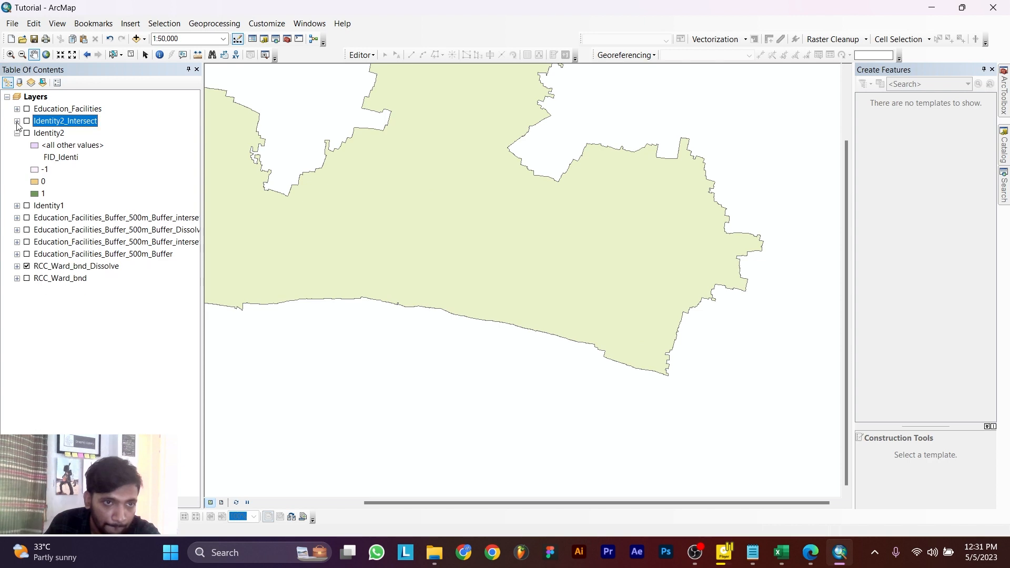
pyautogui.click(17, 133)
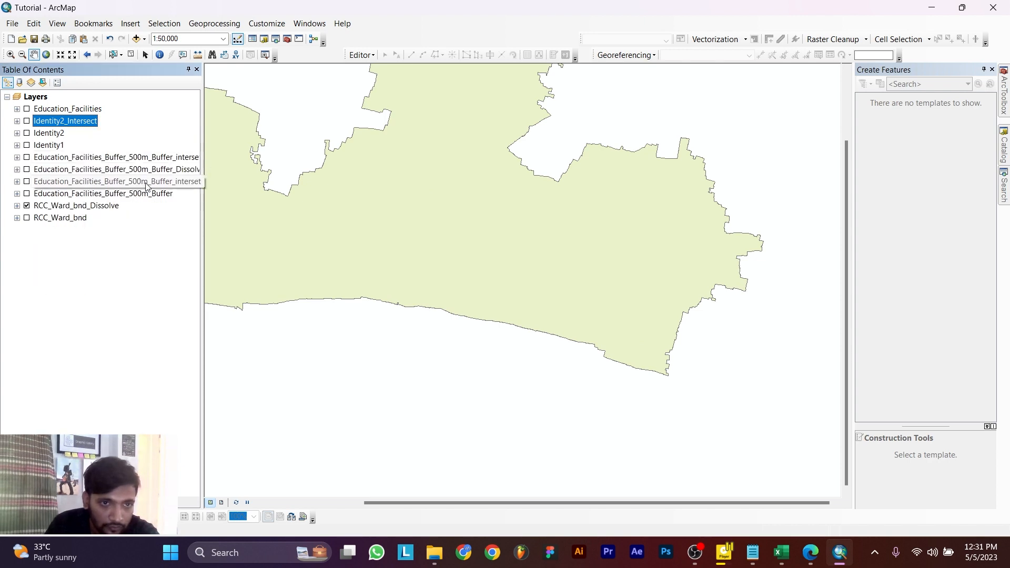
pyautogui.click(26, 181)
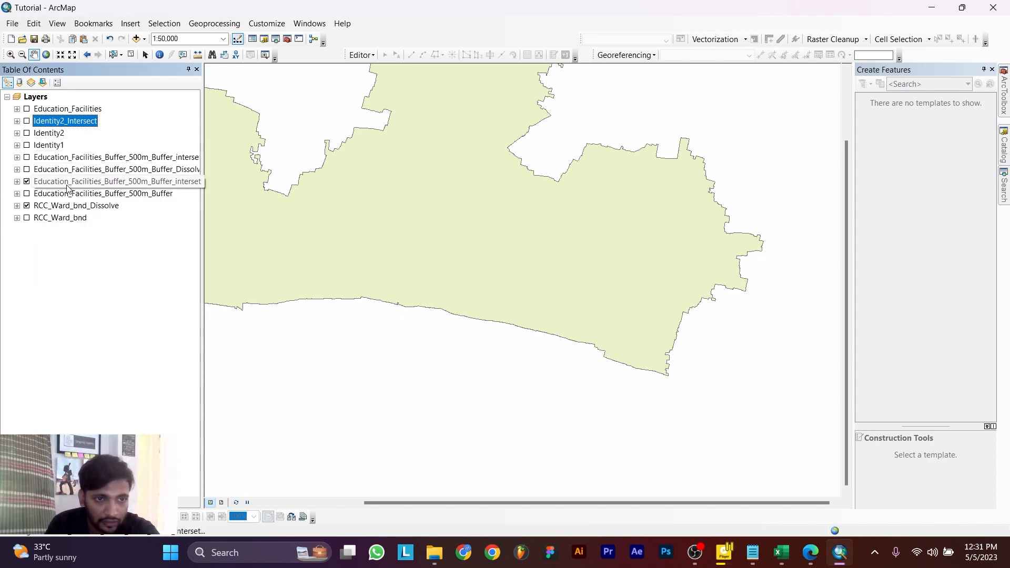
pyautogui.click(26, 194)
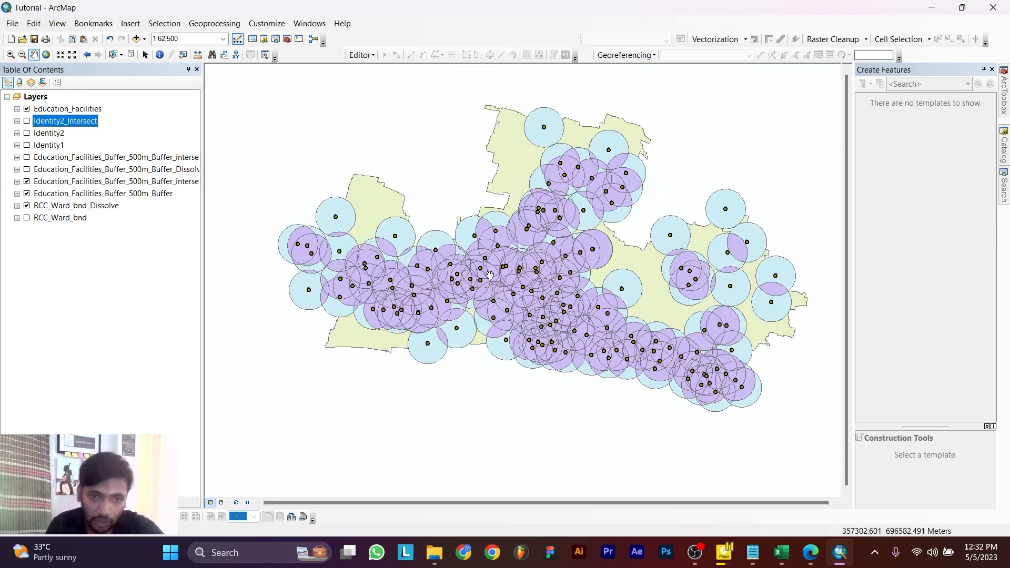
# Step: Examine the overlapping school buffers for double and triple served areas, and reread task (g) in Project.pdf before returning to ArcMap
pyautogui.scroll(1, 566, 176)
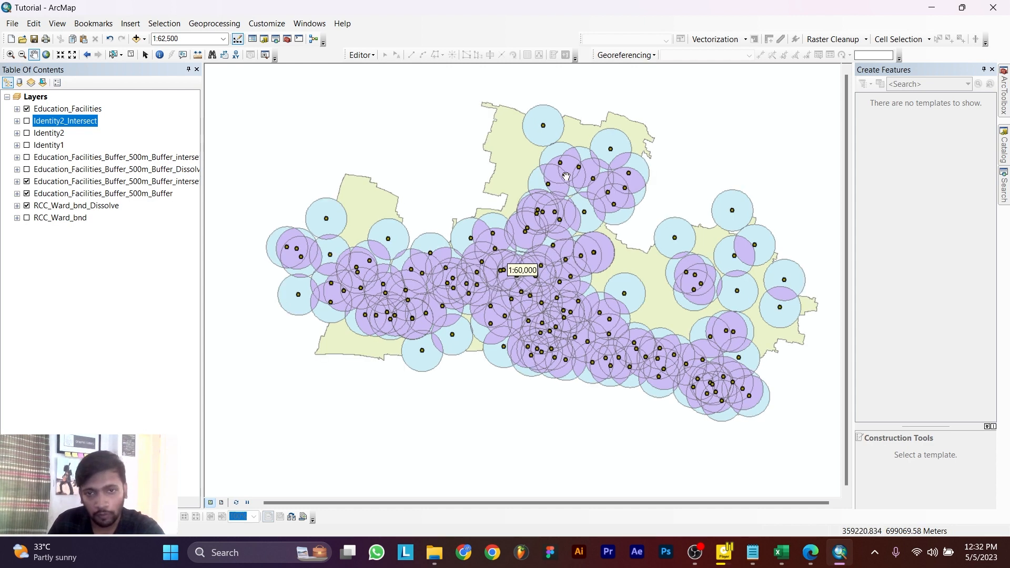
pyautogui.scroll(4, 566, 176)
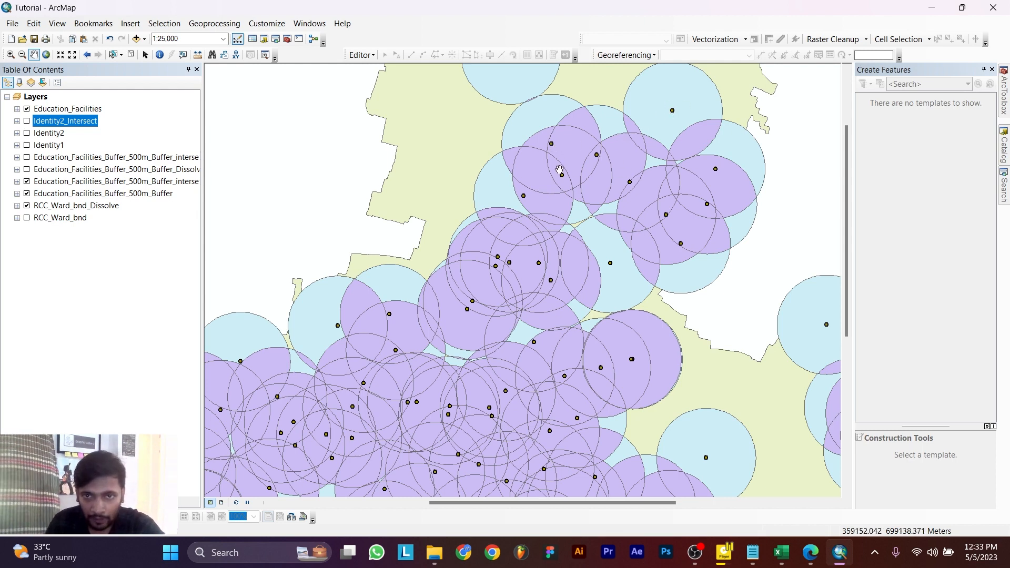
pyautogui.scroll(3, 559, 169)
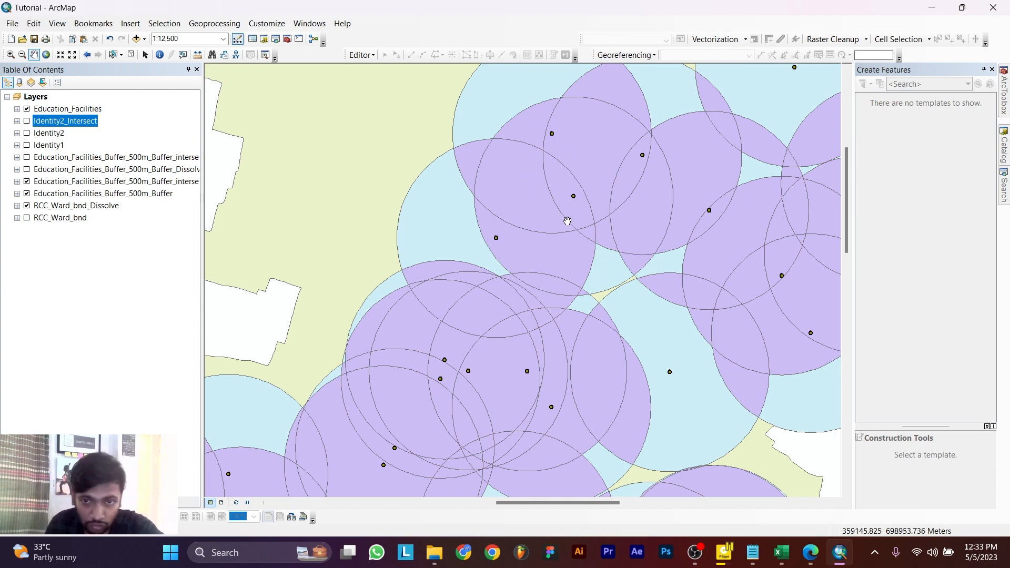
pyautogui.scroll(-3, 516, 245)
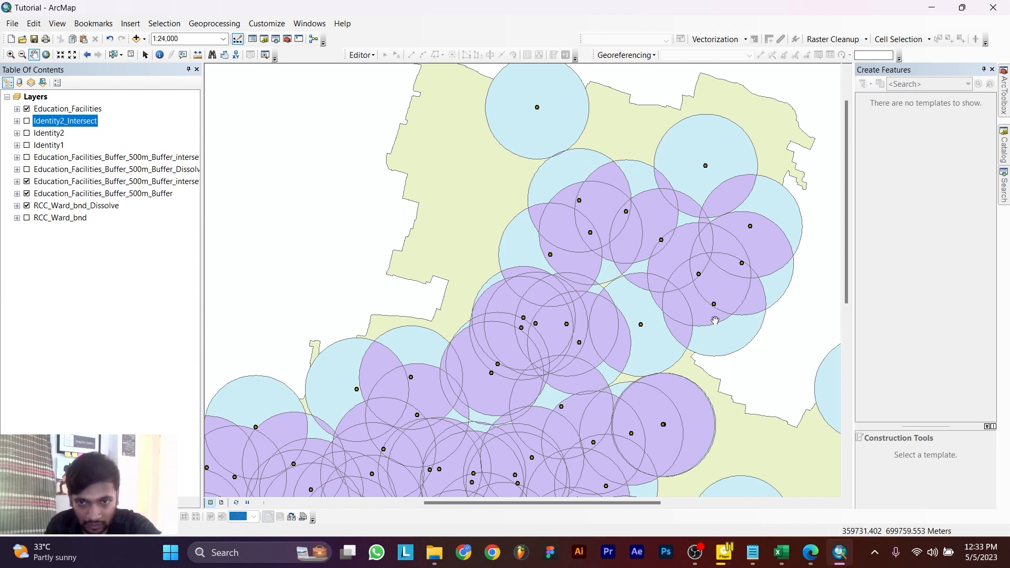
pyautogui.click(811, 552)
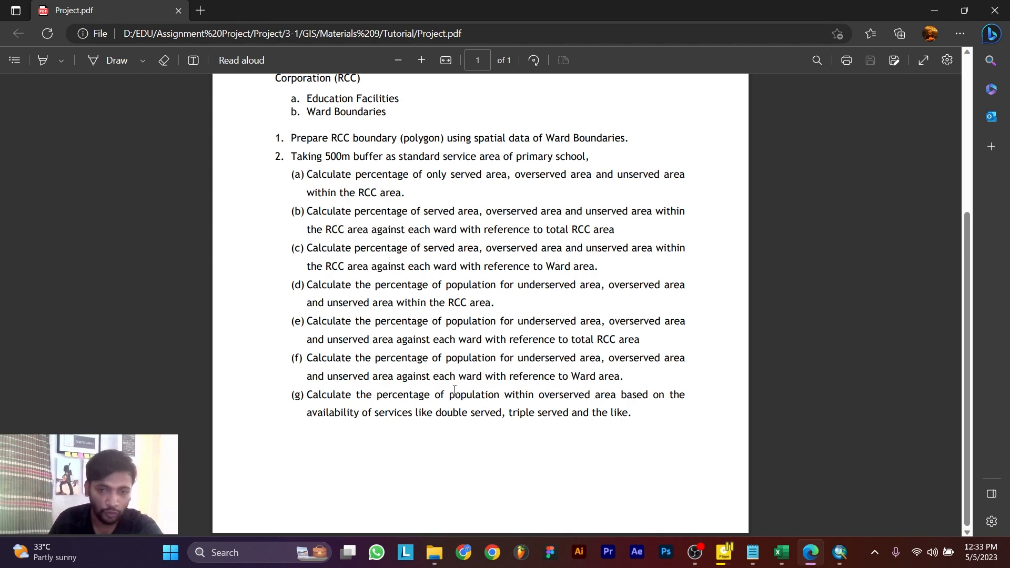
pyautogui.hotkey('alt', 'Tab')
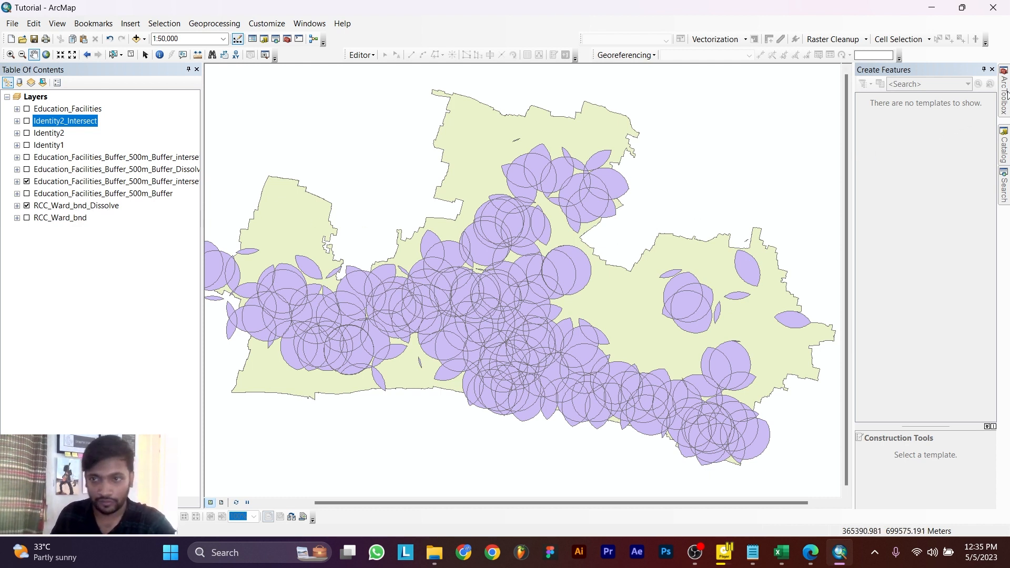
# Step: Set up the Identity tool with RCC_Ward_bnd_Dissolve as input features and Education_Facilities_Buffer_500m_Buffer_interset as identity features
pyautogui.moveTo(1005, 95)
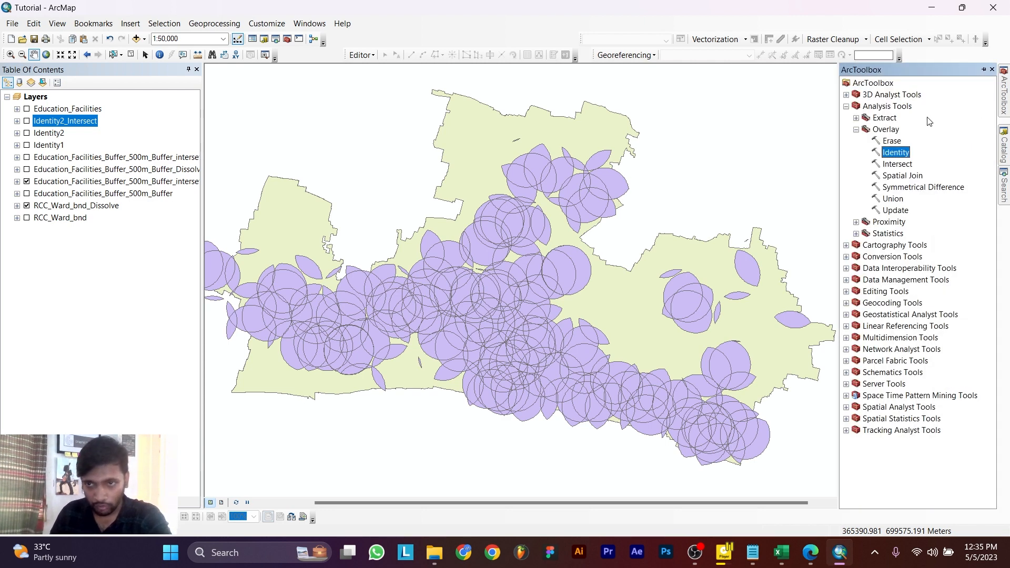
pyautogui.doubleClick(898, 151)
pyautogui.moveTo(589, 94); pyautogui.dragTo(507, 134)
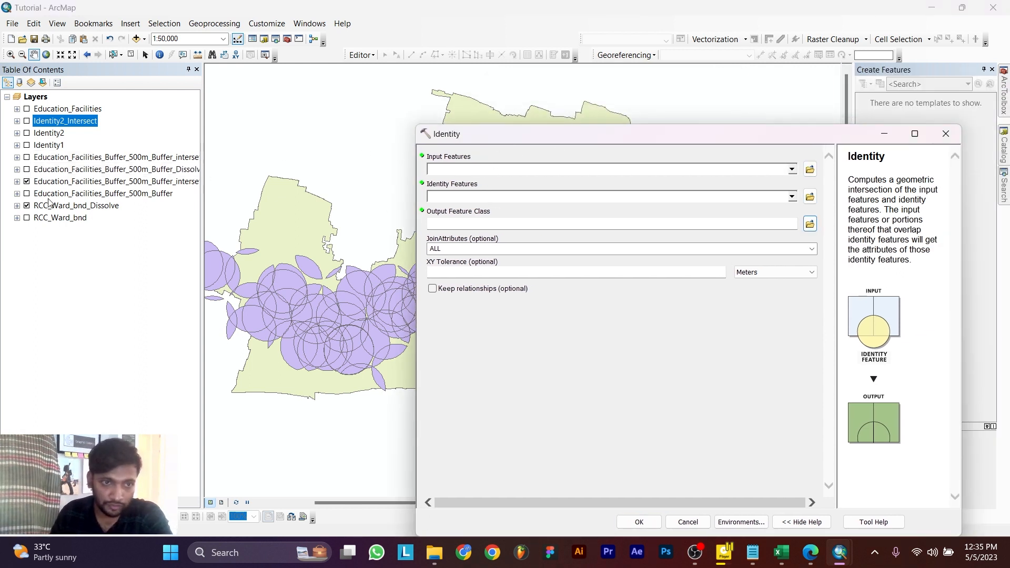
pyautogui.click(74, 206)
pyautogui.moveTo(75, 206); pyautogui.dragTo(418, 199)
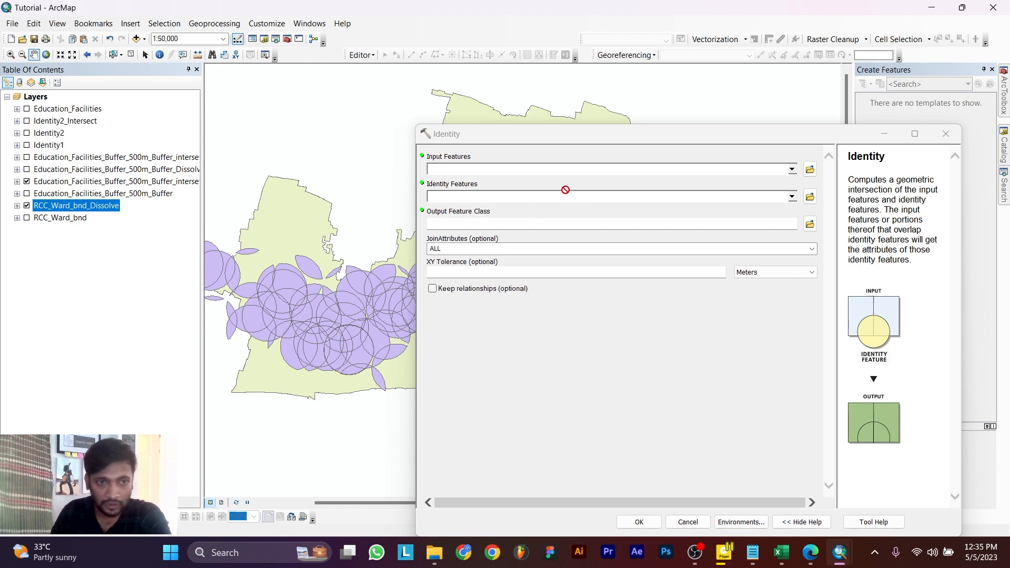
pyautogui.moveTo(566, 189); pyautogui.dragTo(521, 170)
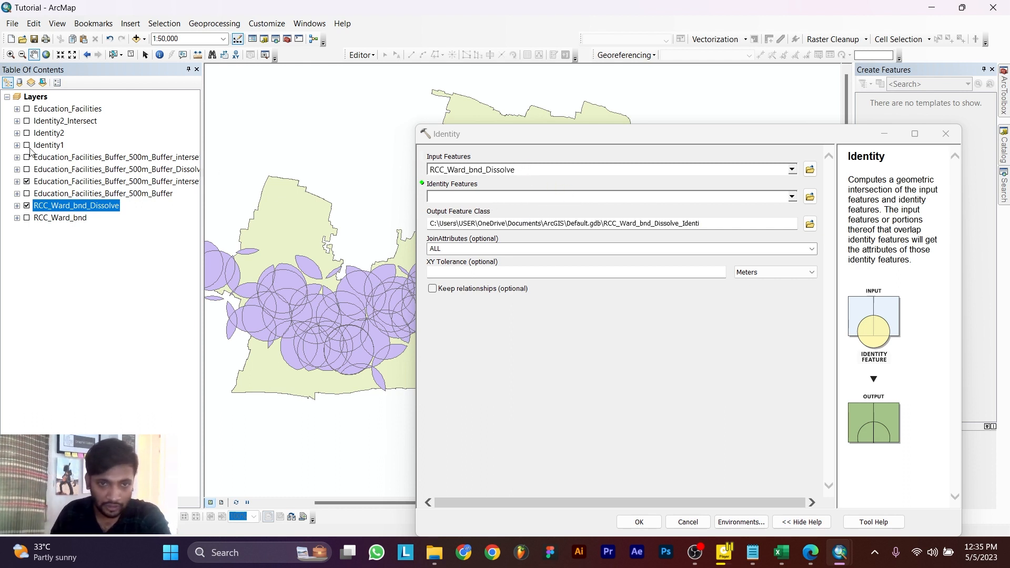
pyautogui.click(70, 183)
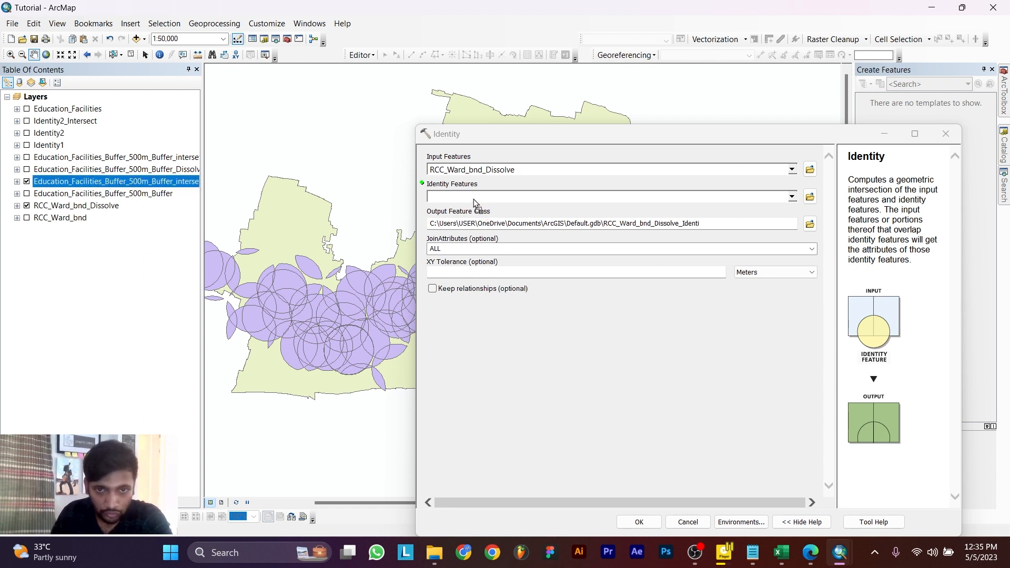
pyautogui.moveTo(476, 202); pyautogui.dragTo(469, 196)
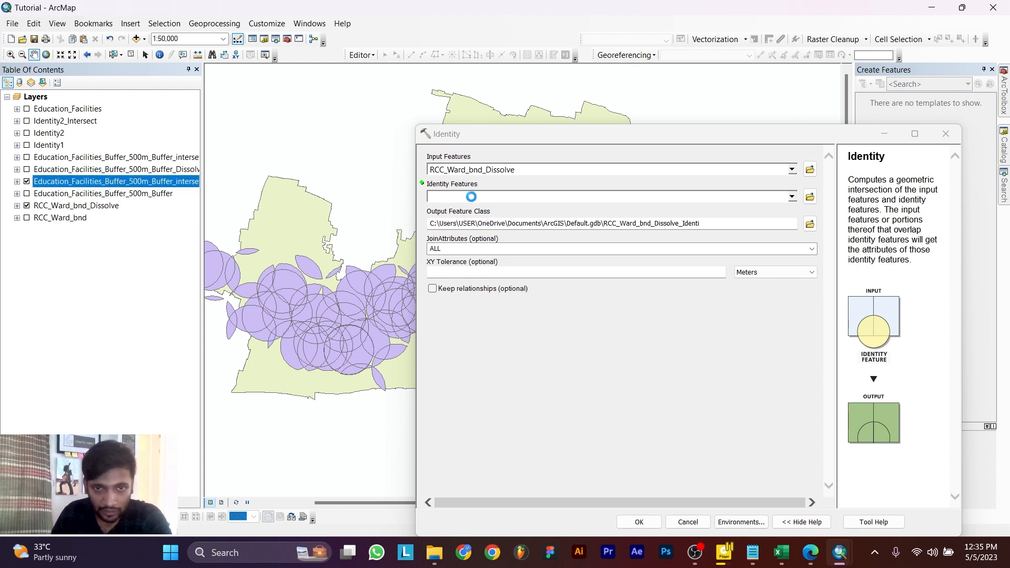
# Step: Name the output feature class Identity3 in the Output folder and run the Identity tool
pyautogui.click(810, 224)
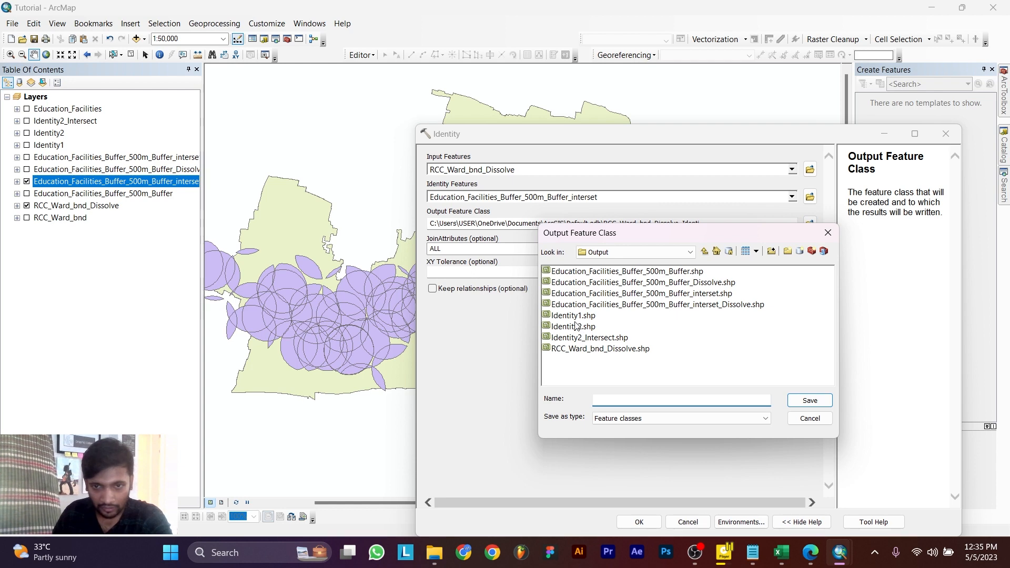
pyautogui.click(581, 327)
pyautogui.click(624, 398)
pyautogui.press('BackSpace')
pyautogui.write('3')
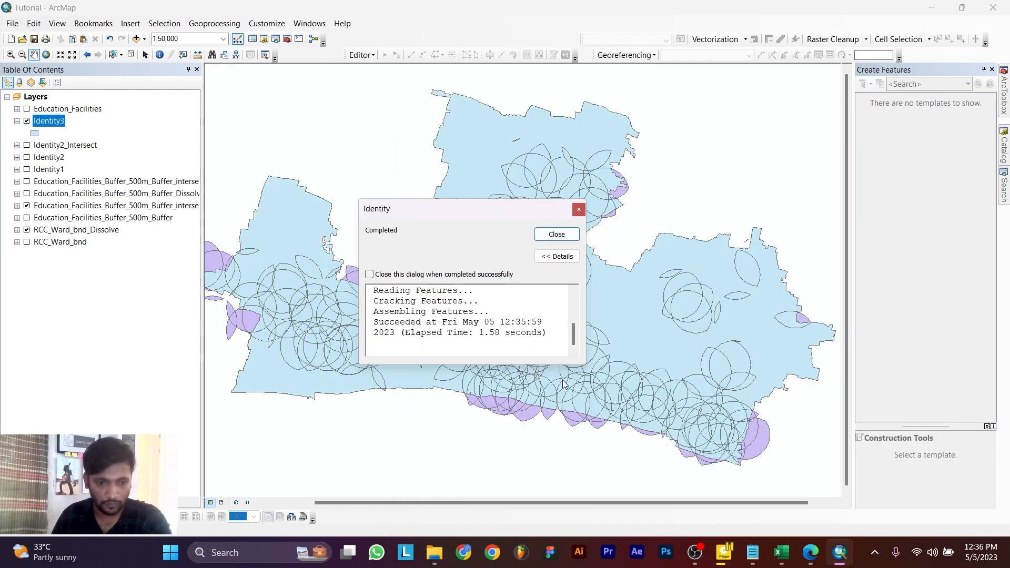
pyautogui.press('Return')
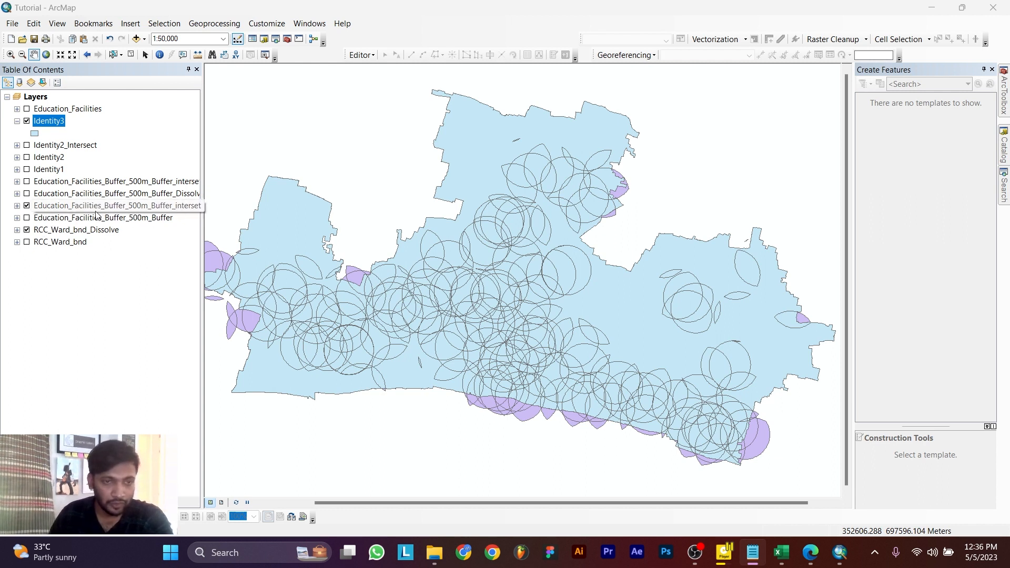
# Step: Hide the RCC_Ward_bnd_Dissolve and Buffer_interset layers, and look through Identity3's attribute table
pyautogui.click(27, 230)
pyautogui.click(27, 206)
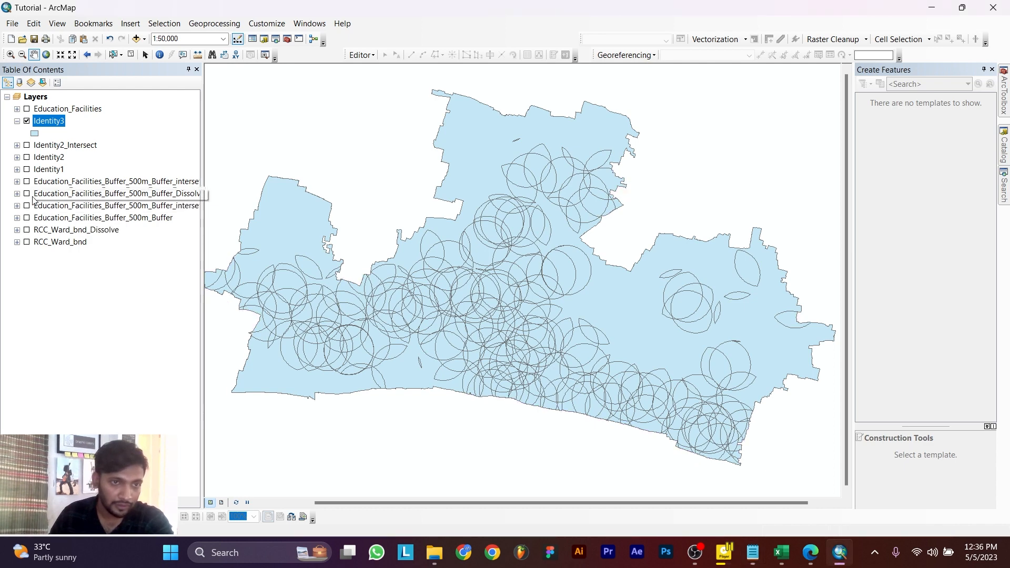
pyautogui.rightClick(48, 123)
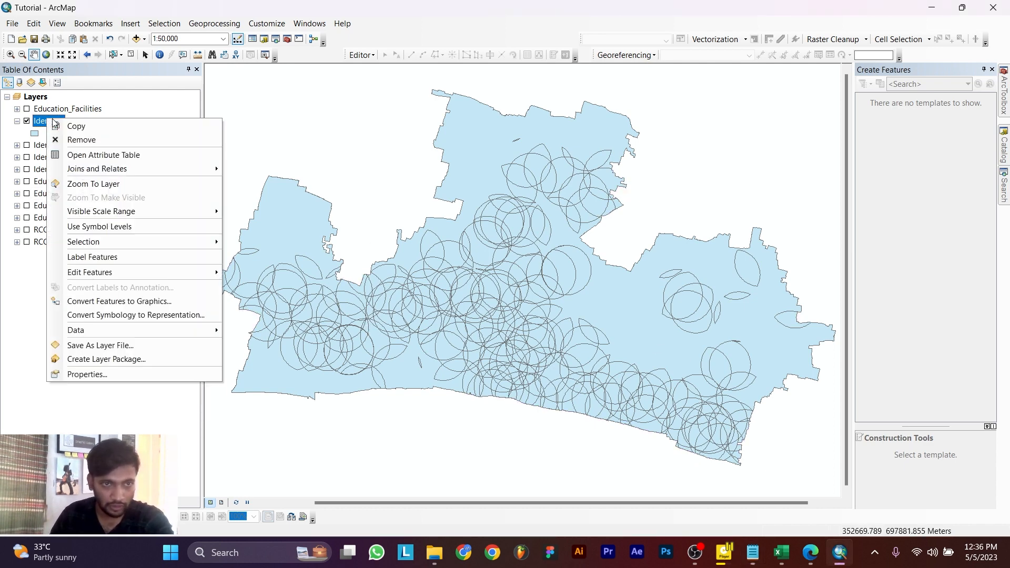
pyautogui.click(90, 154)
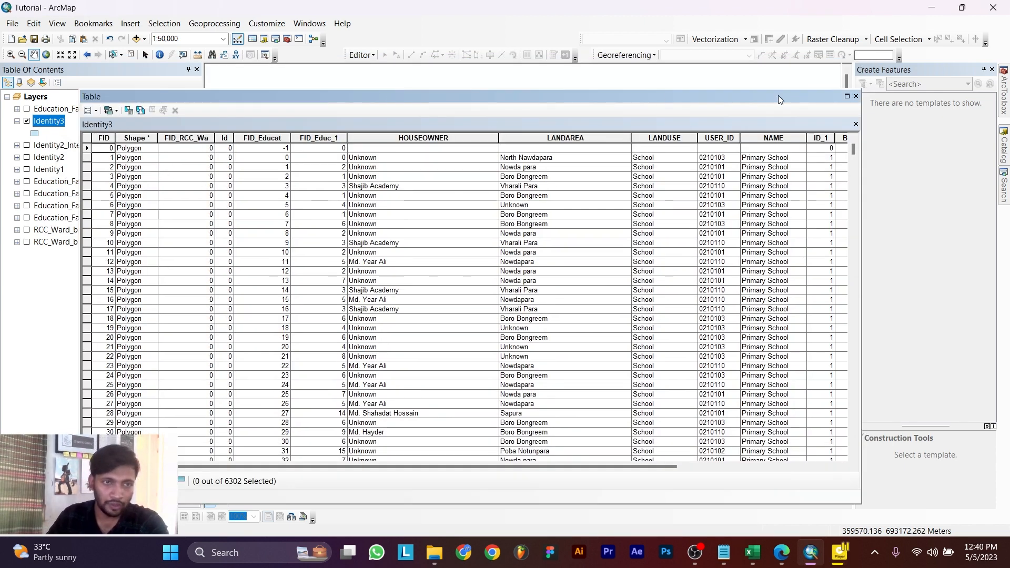
pyautogui.click(857, 95)
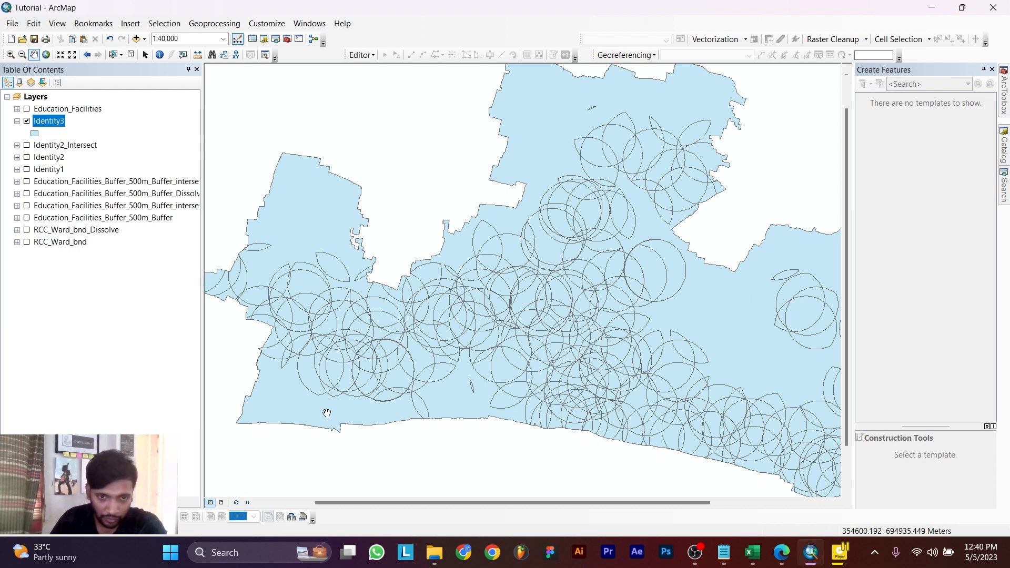
# Step: Select the FID 0 record in Identity3's attribute table and examine which area it covers on the map
pyautogui.rightClick(51, 122)
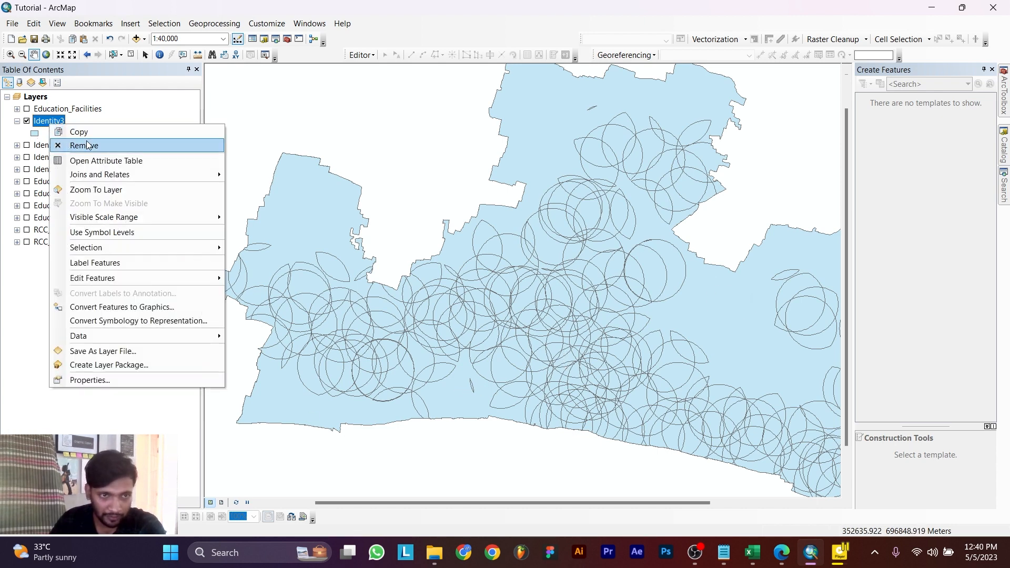
pyautogui.click(69, 159)
pyautogui.moveTo(230, 99); pyautogui.dragTo(600, 246)
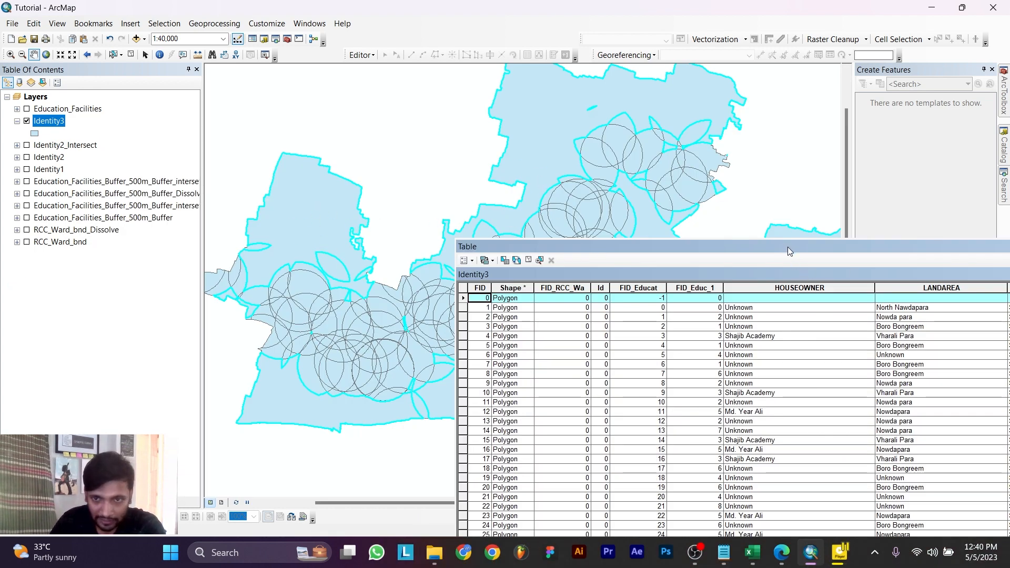
pyautogui.moveTo(788, 247); pyautogui.dragTo(448, 168)
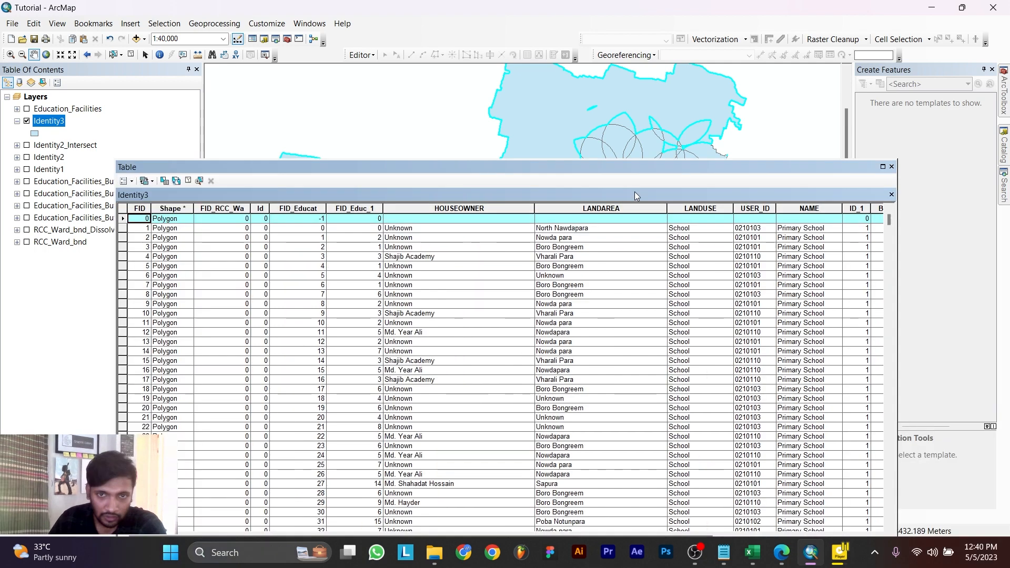
pyautogui.click(892, 166)
# Step: Apply the definition query "FID" <>0 to the Identity3 layer to exclude the FID 0 polygon
pyautogui.rightClick(32, 124)
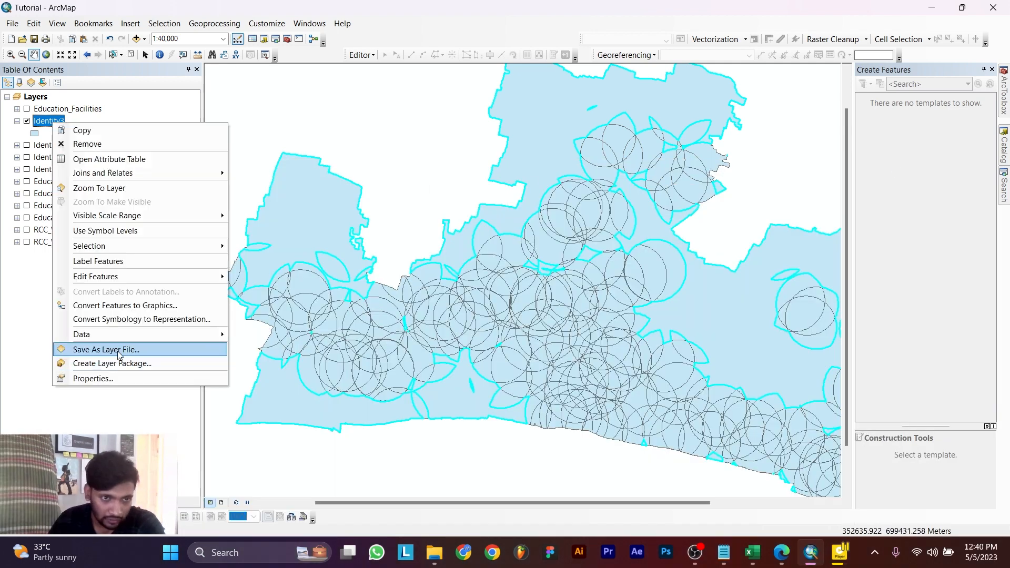
pyautogui.click(109, 378)
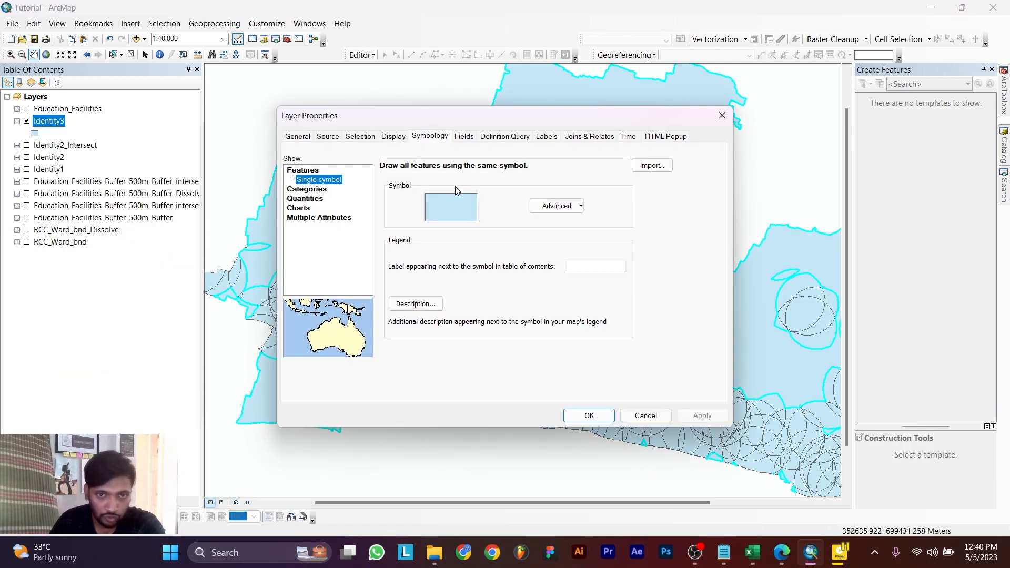
pyautogui.click(526, 141)
pyautogui.click(366, 294)
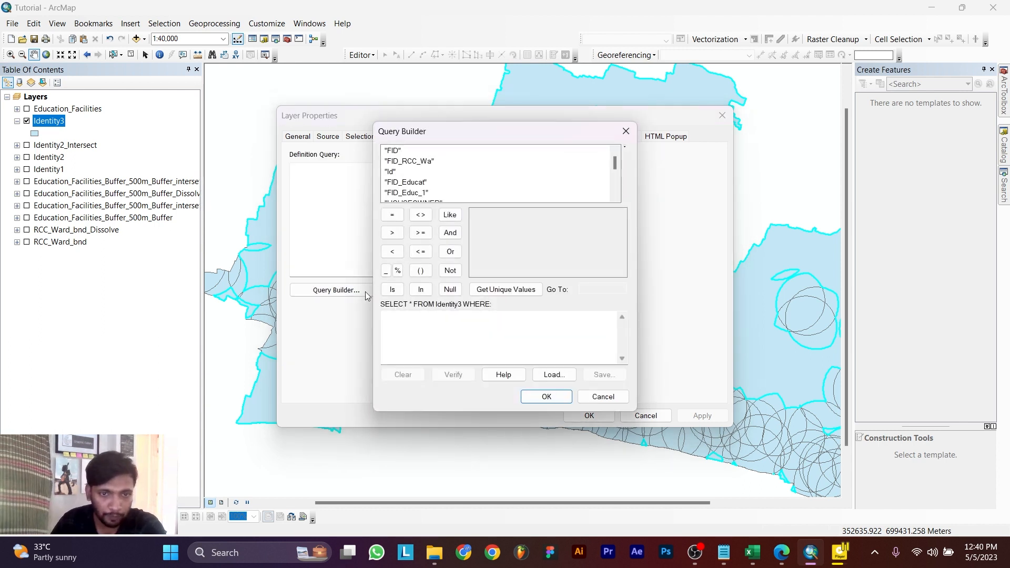
pyautogui.doubleClick(396, 151)
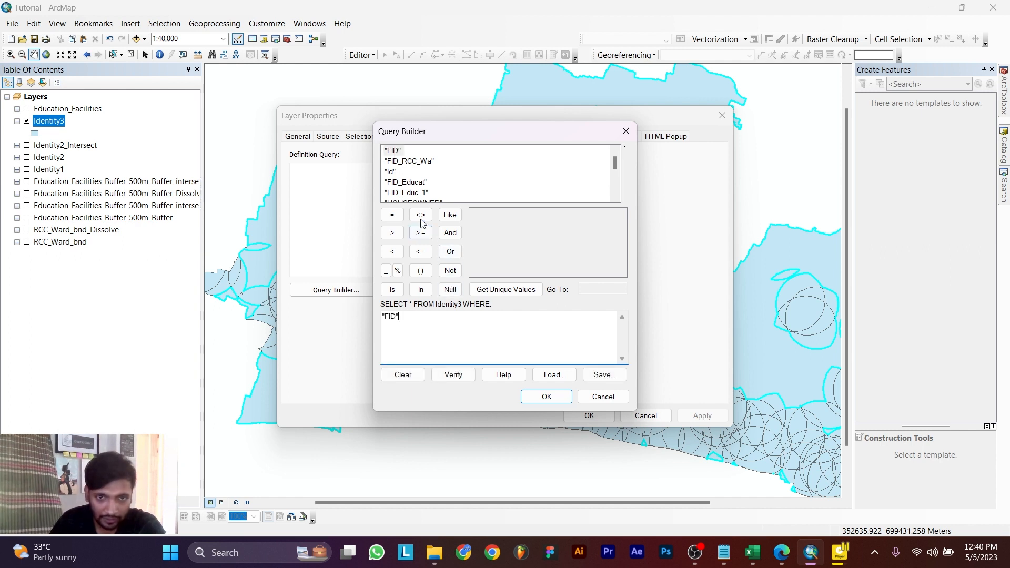
pyautogui.click(421, 216)
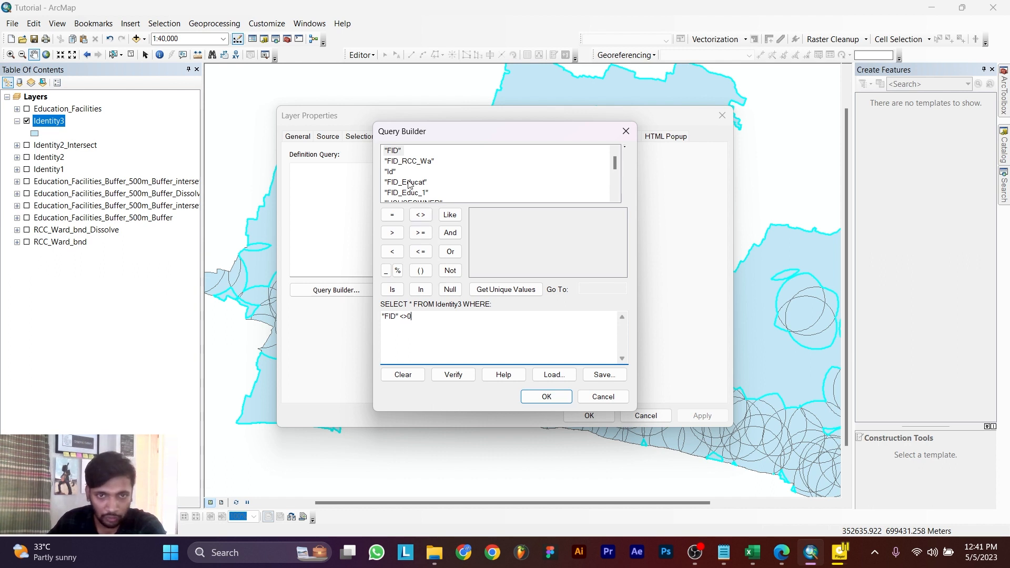
pyautogui.moveTo(413, 135); pyautogui.dragTo(588, 128)
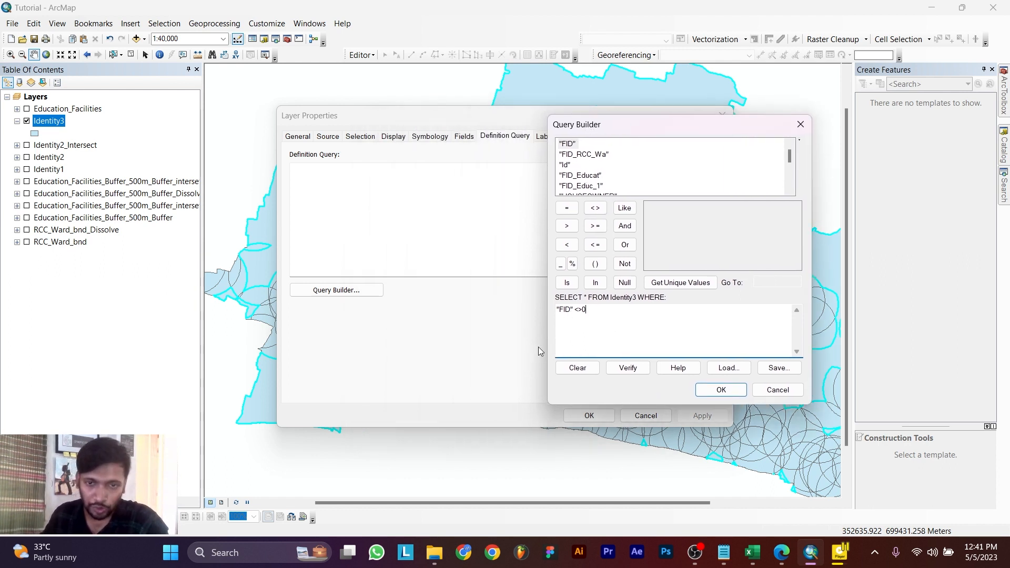
pyautogui.click(715, 396)
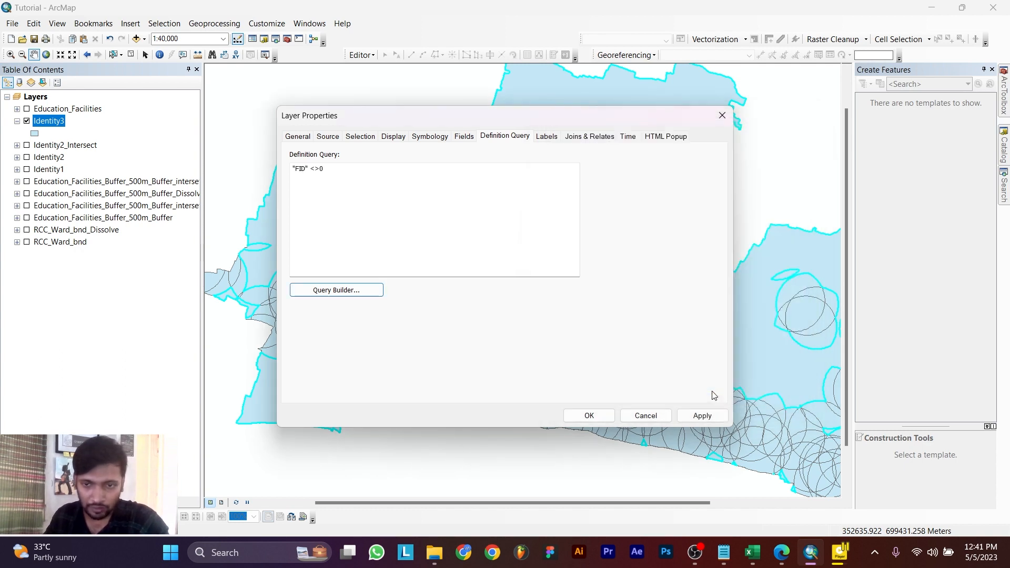
pyautogui.click(703, 416)
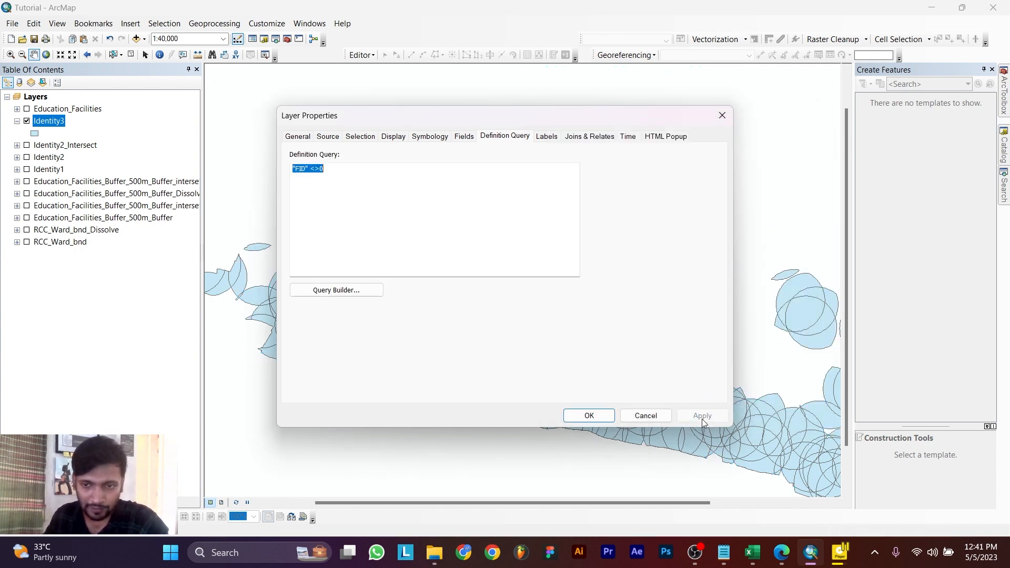
pyautogui.click(579, 414)
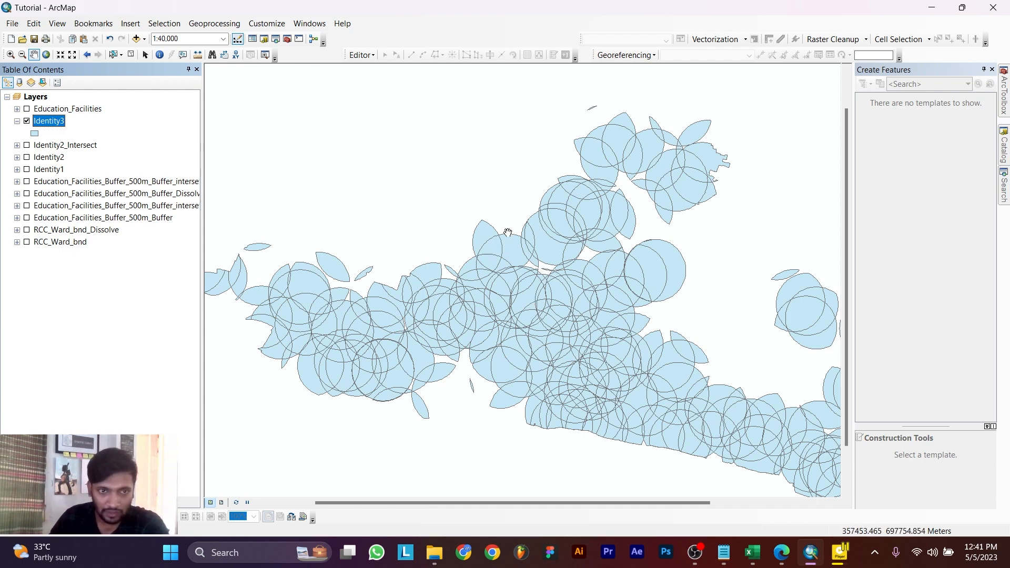
# Step: Add a Short Integer field named Area_identity to Identity3's attribute table, accepting the shortened name Area_ident
pyautogui.rightClick(43, 124)
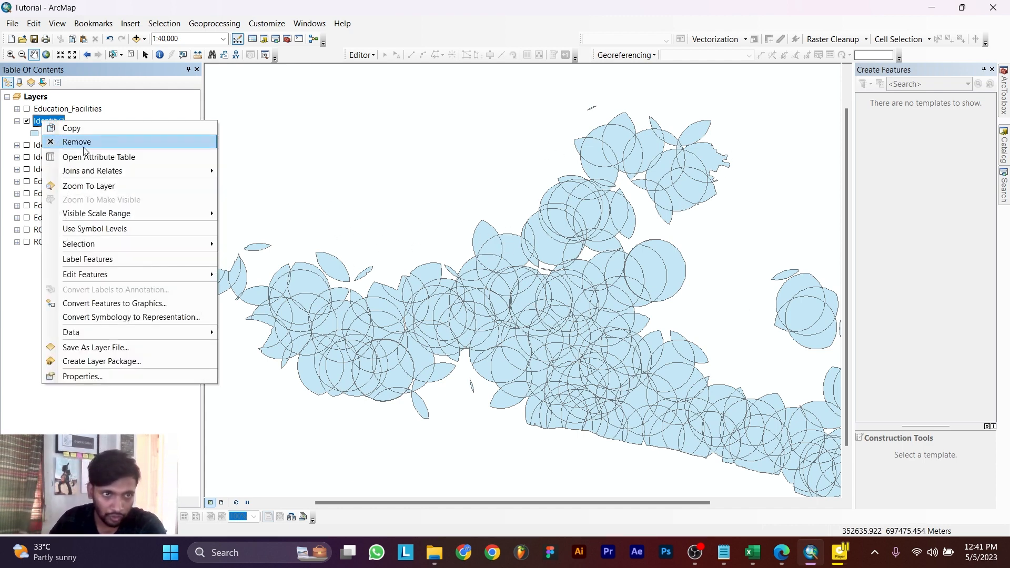
pyautogui.click(87, 153)
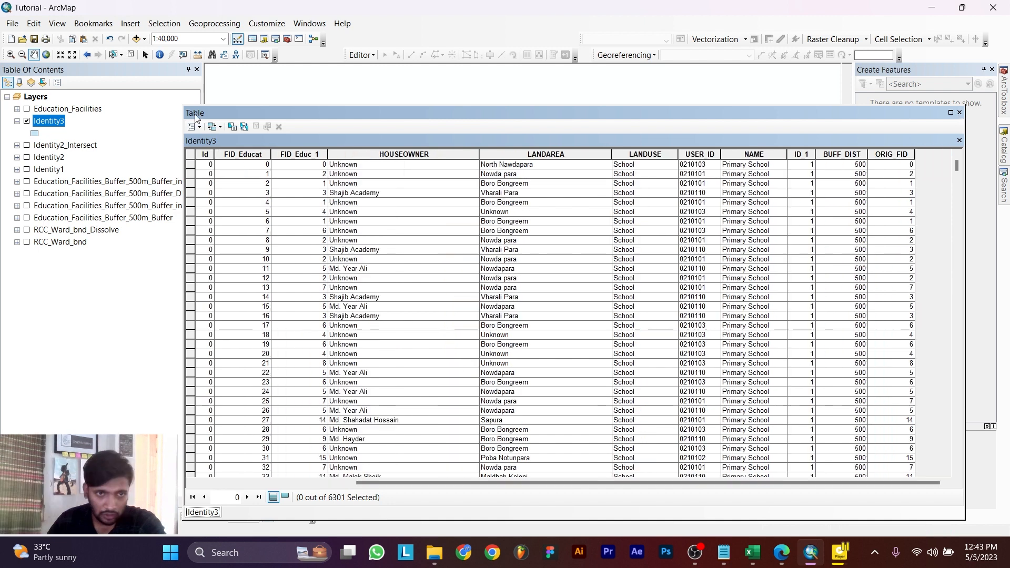
pyautogui.click(192, 126)
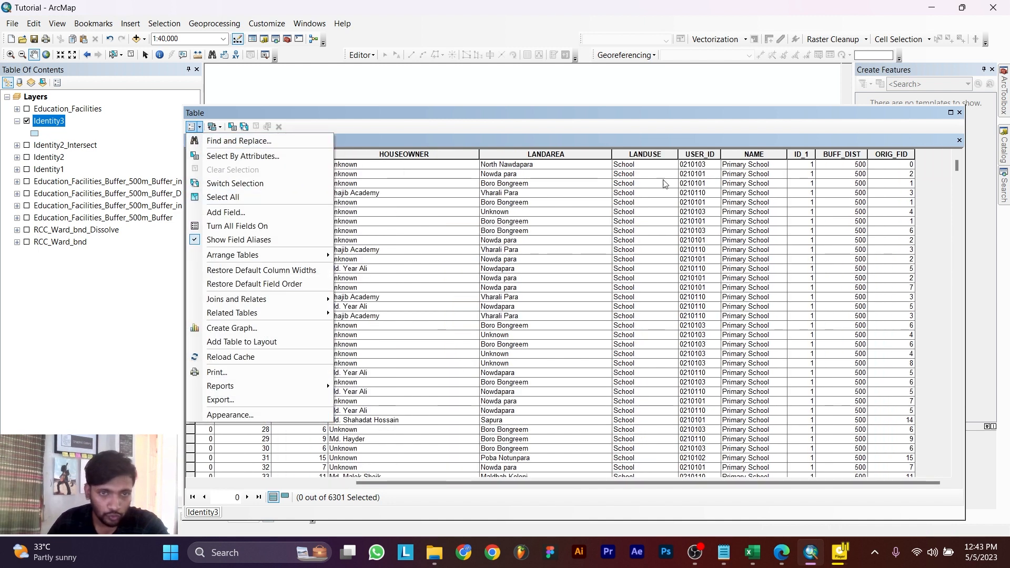
pyautogui.click(226, 212)
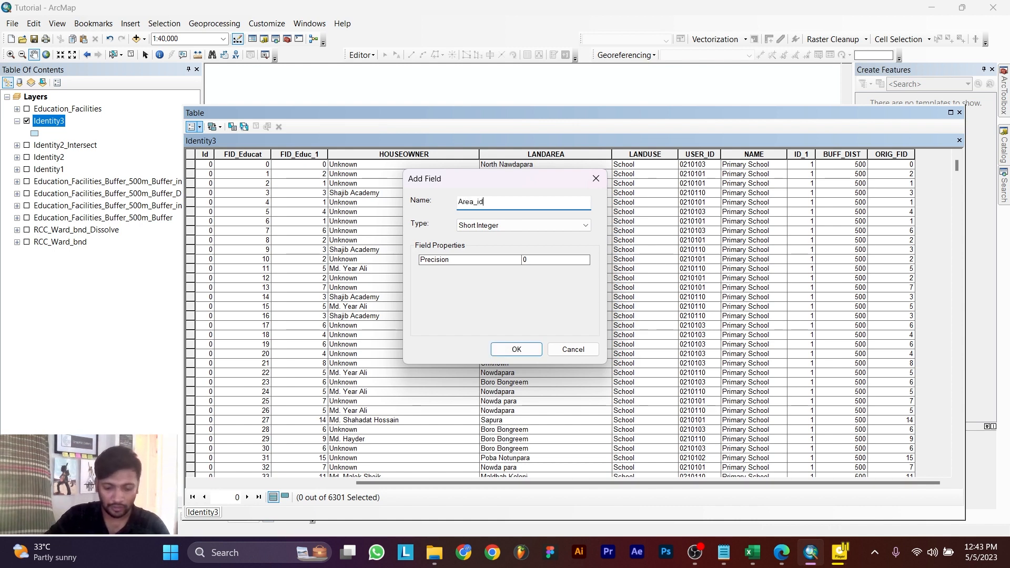
pyautogui.write('tity')
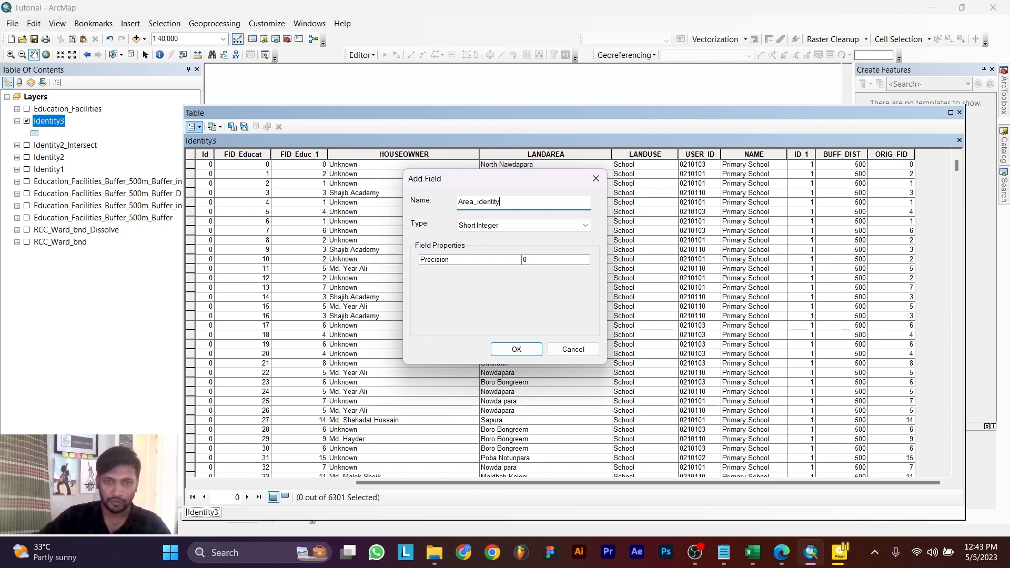
pyautogui.click(535, 223)
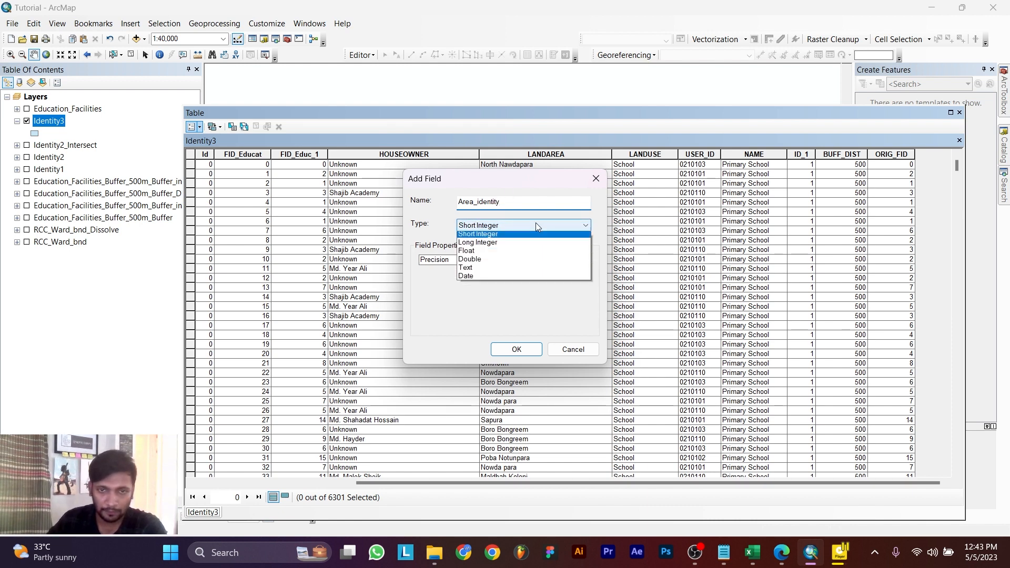
pyautogui.click(516, 231)
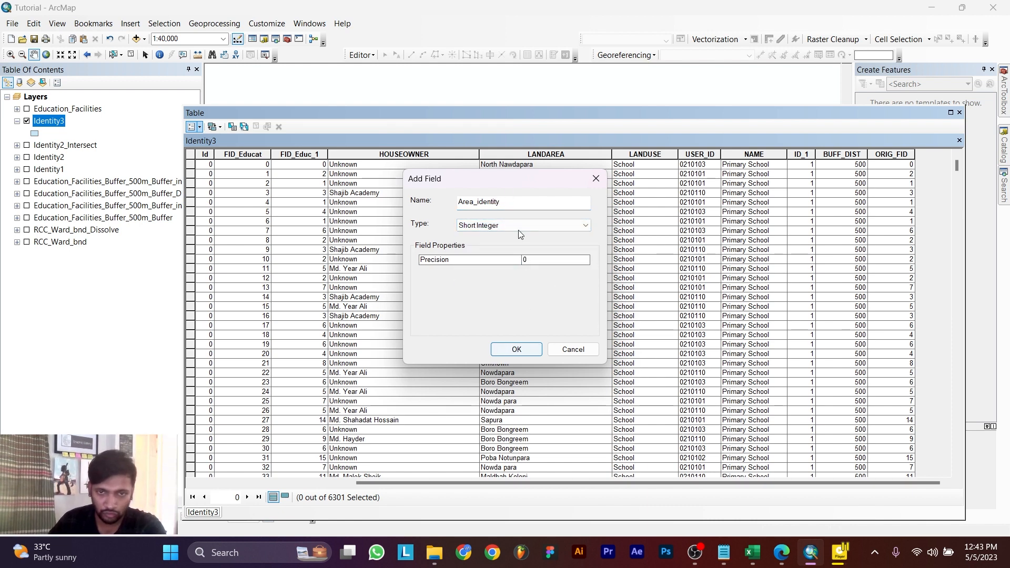
pyautogui.click(527, 353)
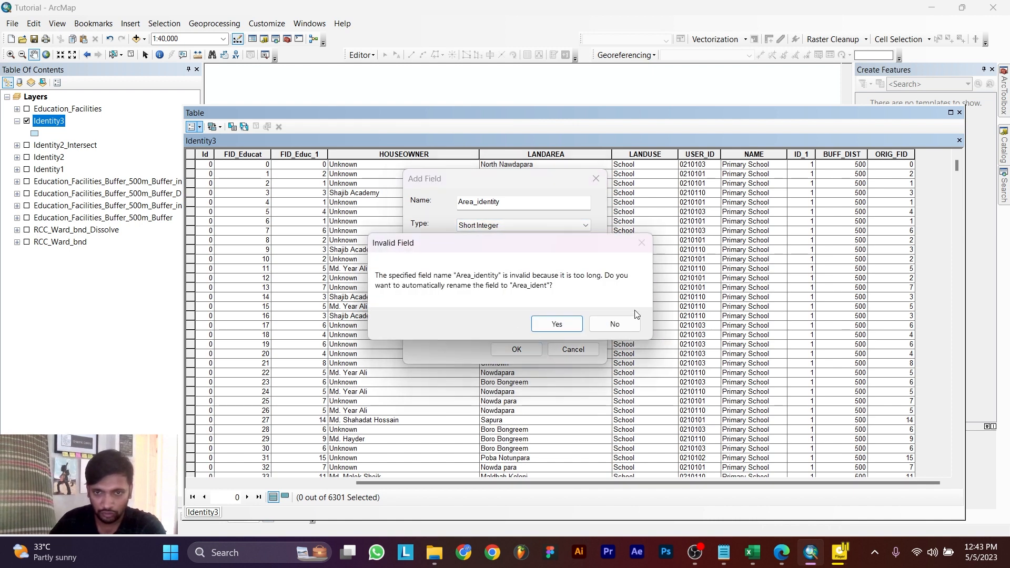
pyautogui.click(568, 322)
# Step: Calculate the area in square meters for the Area_ident field, using the coordinate system of the data source
pyautogui.moveTo(637, 482); pyautogui.dragTo(774, 482)
pyautogui.click(841, 154)
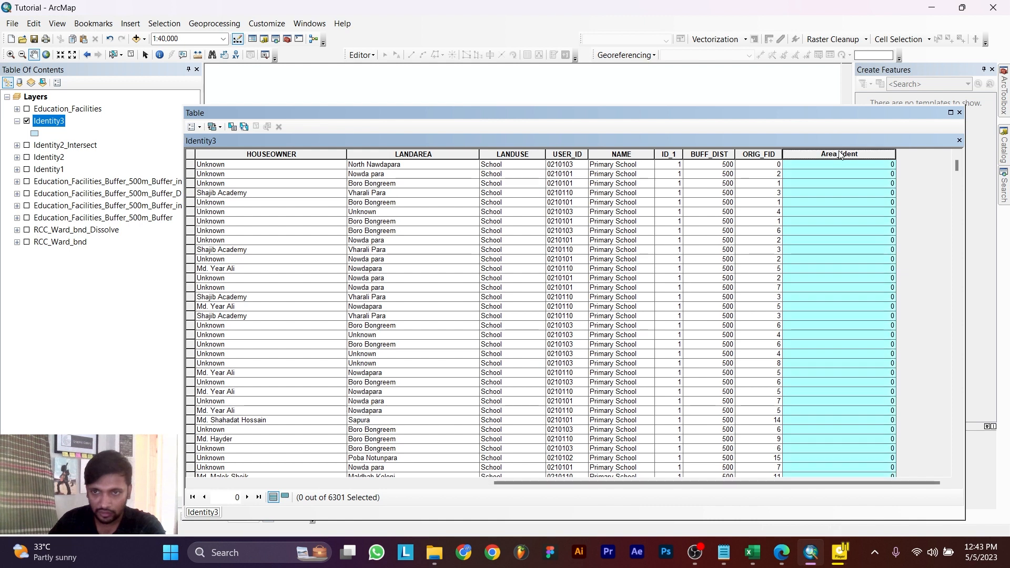
pyautogui.rightClick(841, 156)
pyautogui.click(894, 243)
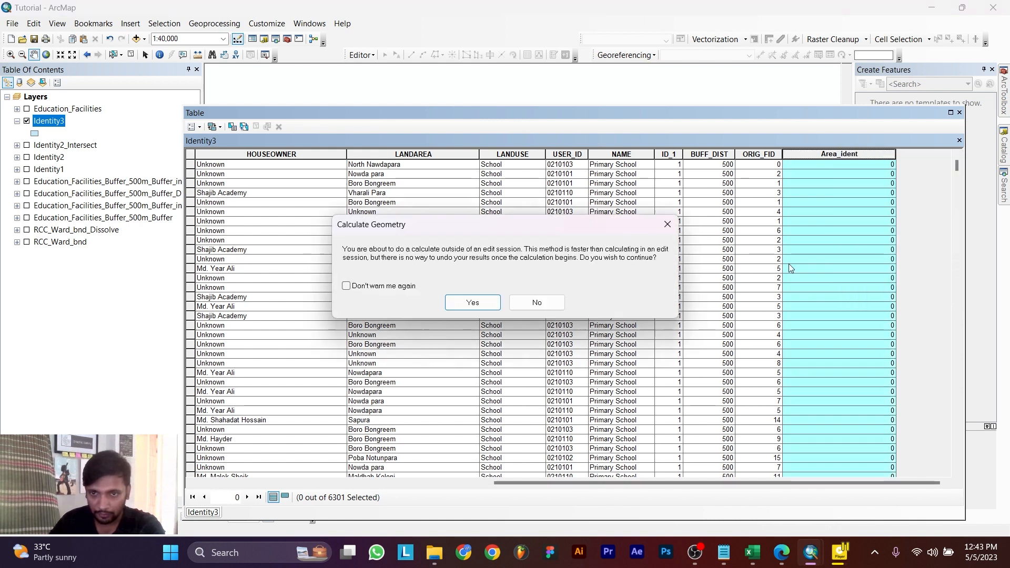
pyautogui.click(489, 301)
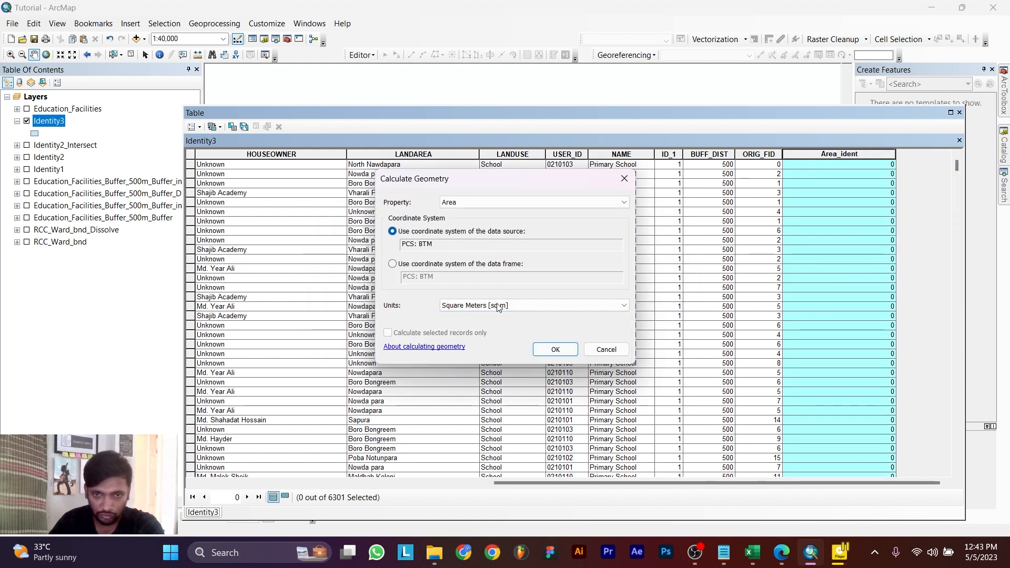
pyautogui.click(556, 349)
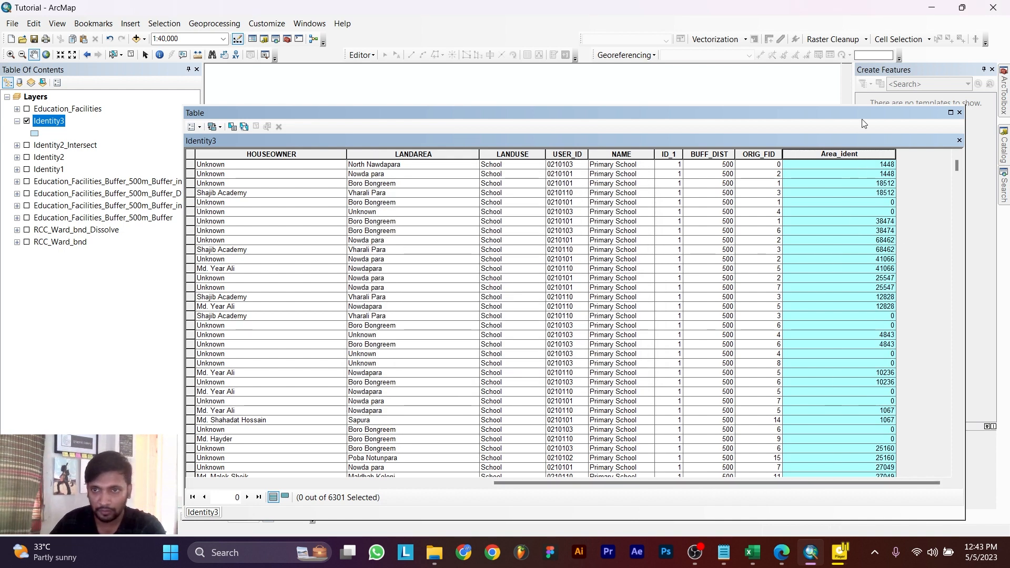
# Step: Look through the Area_ident values in Identity3's attribute table for very small or zero areas
pyautogui.moveTo(889, 112); pyautogui.dragTo(845, 119)
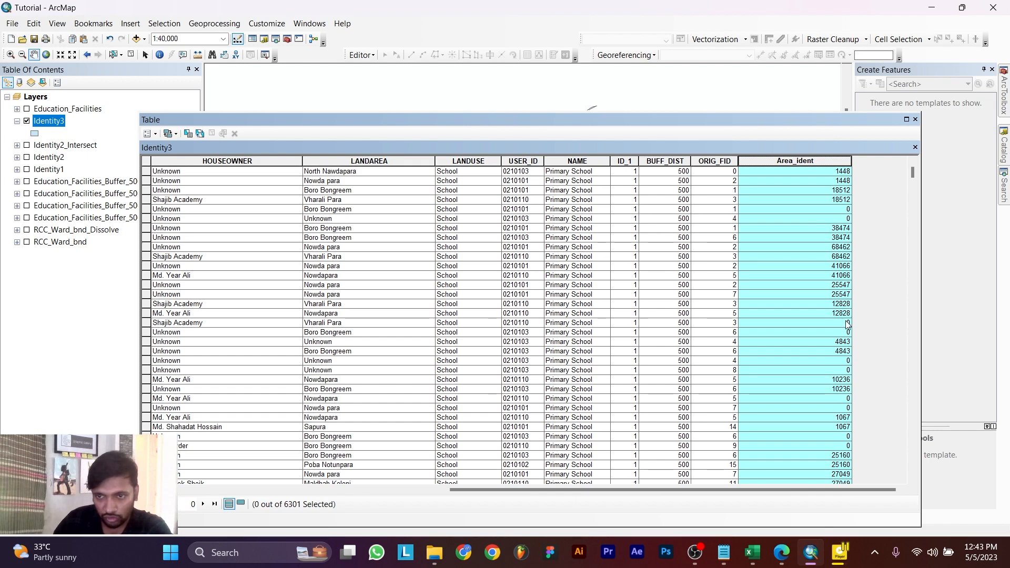
pyautogui.scroll(-4, 850, 396)
pyautogui.scroll(-10, 851, 390)
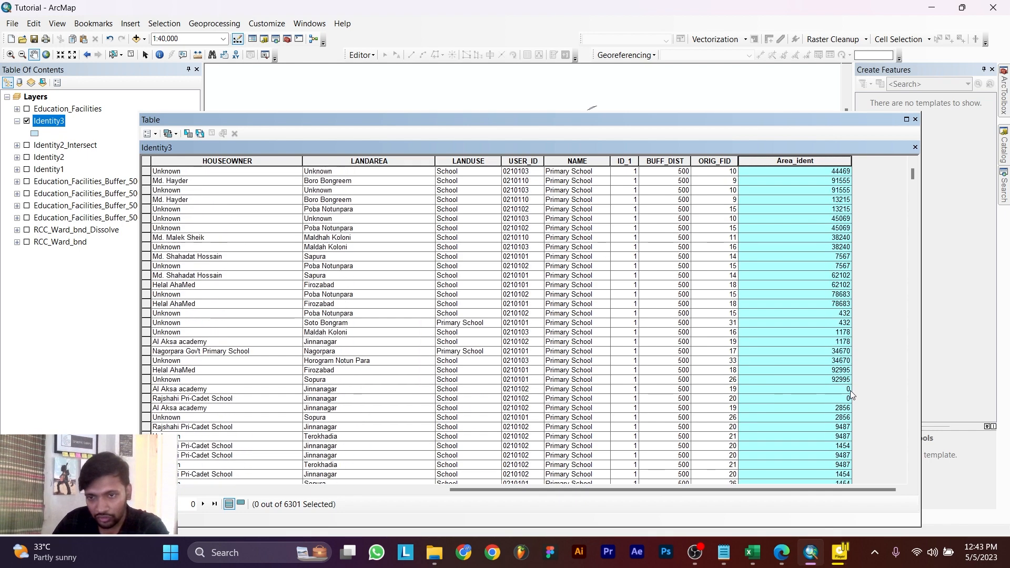
pyautogui.scroll(12, 849, 391)
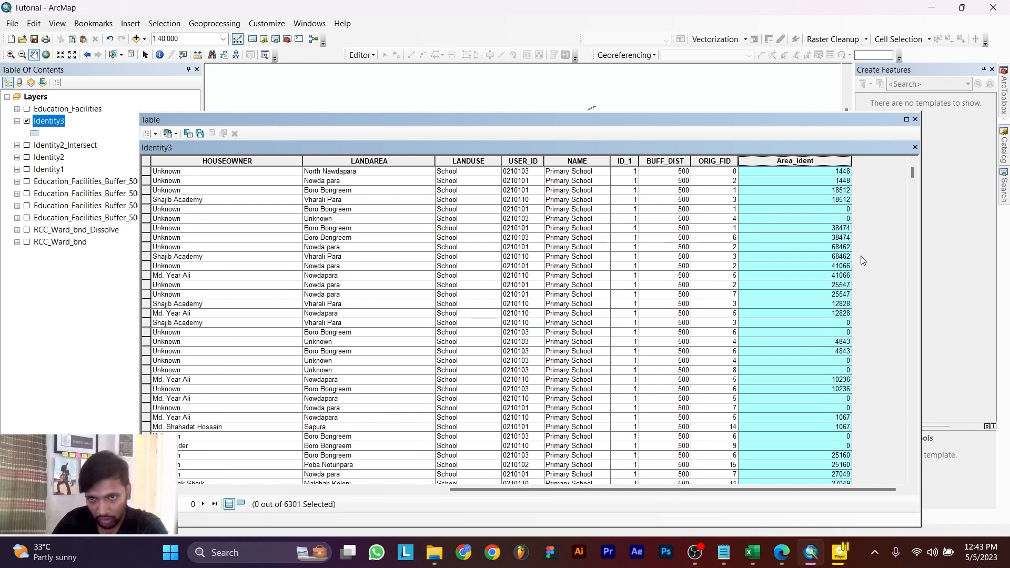
pyautogui.scroll(-4, 845, 331)
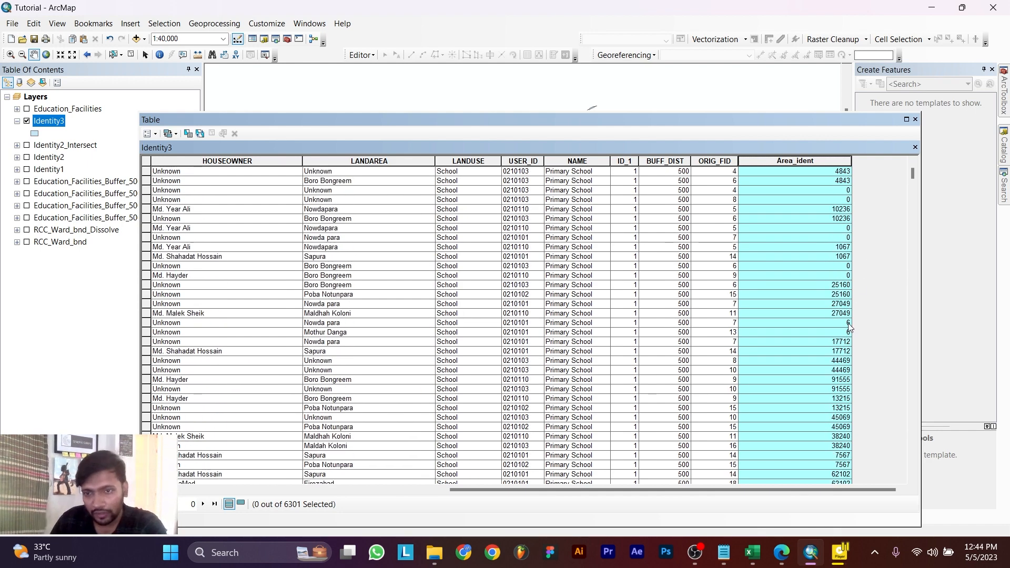
pyautogui.scroll(-5, 848, 332)
pyautogui.scroll(9, 845, 358)
pyautogui.scroll(2, 843, 362)
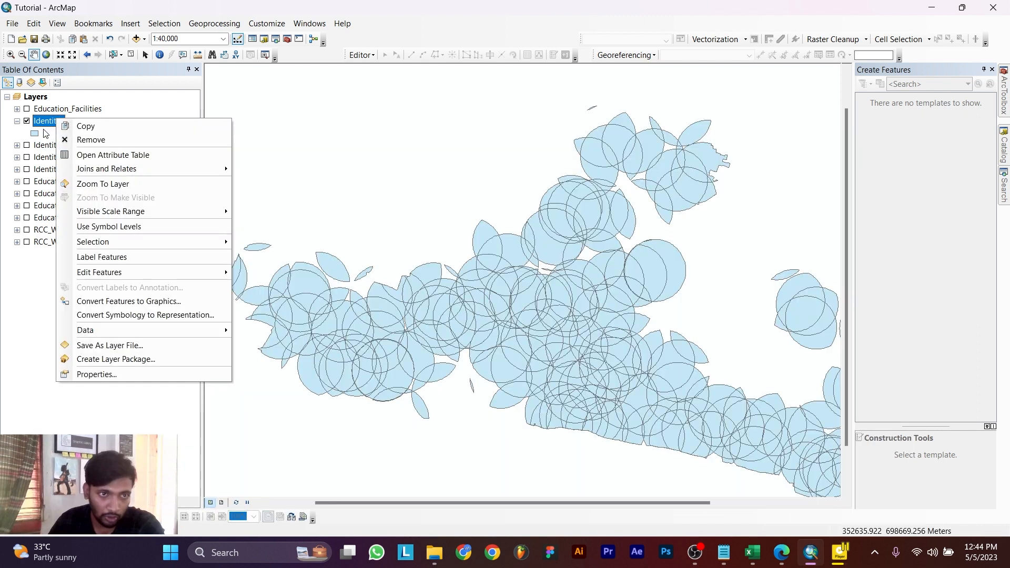
# Step: Extend Identity3's definition query to "FID" <>0 AND "Area_ident" >=10 and apply it
pyautogui.click(93, 374)
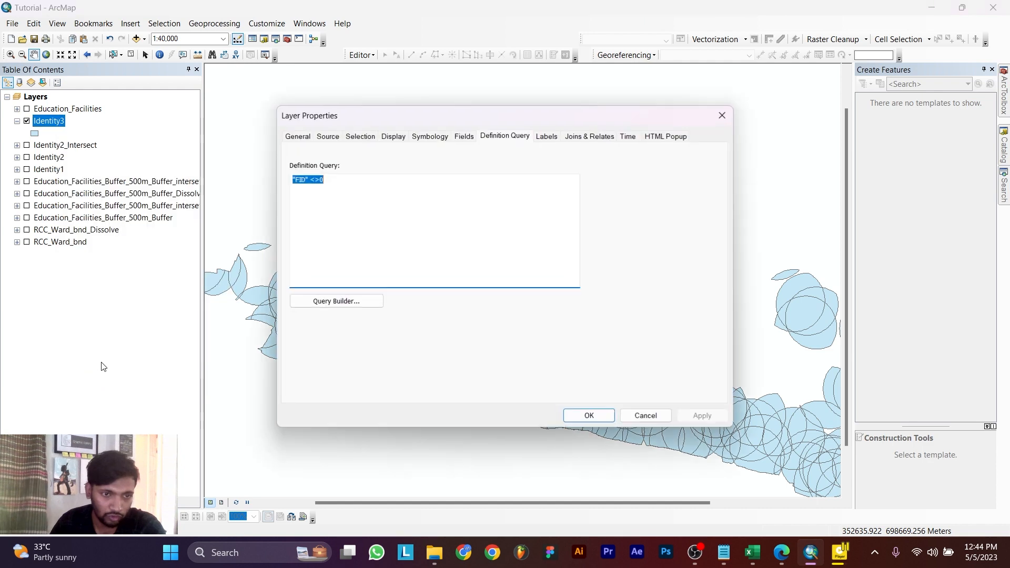
pyautogui.click(346, 303)
pyautogui.click(420, 319)
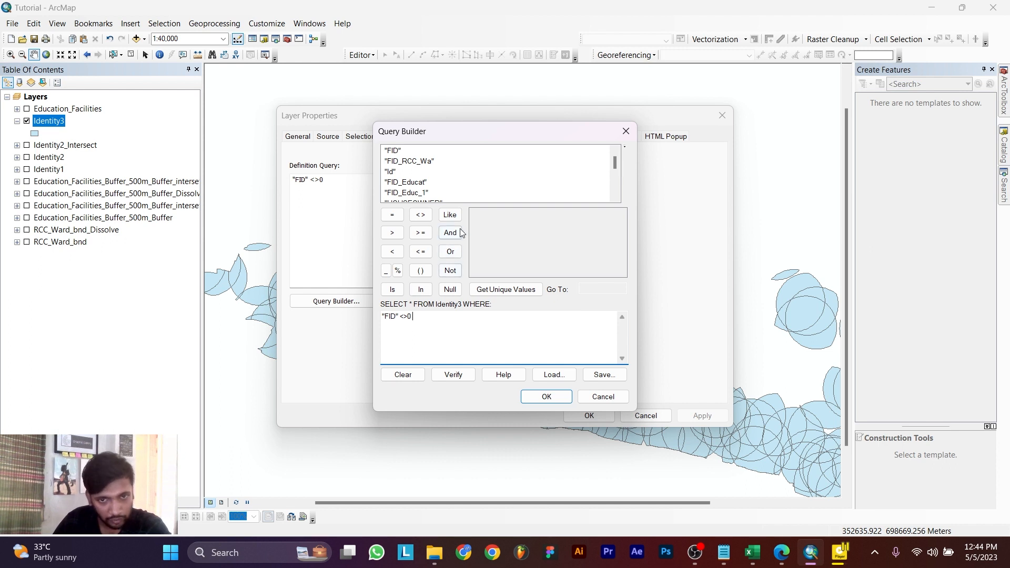
pyautogui.click(453, 237)
pyautogui.scroll(-5, 411, 181)
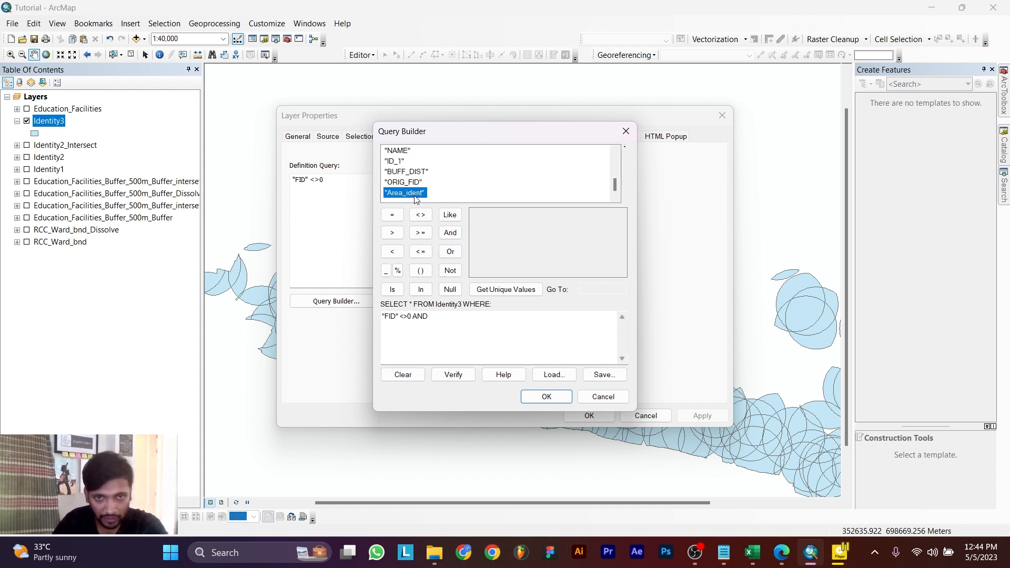
pyautogui.doubleClick(404, 193)
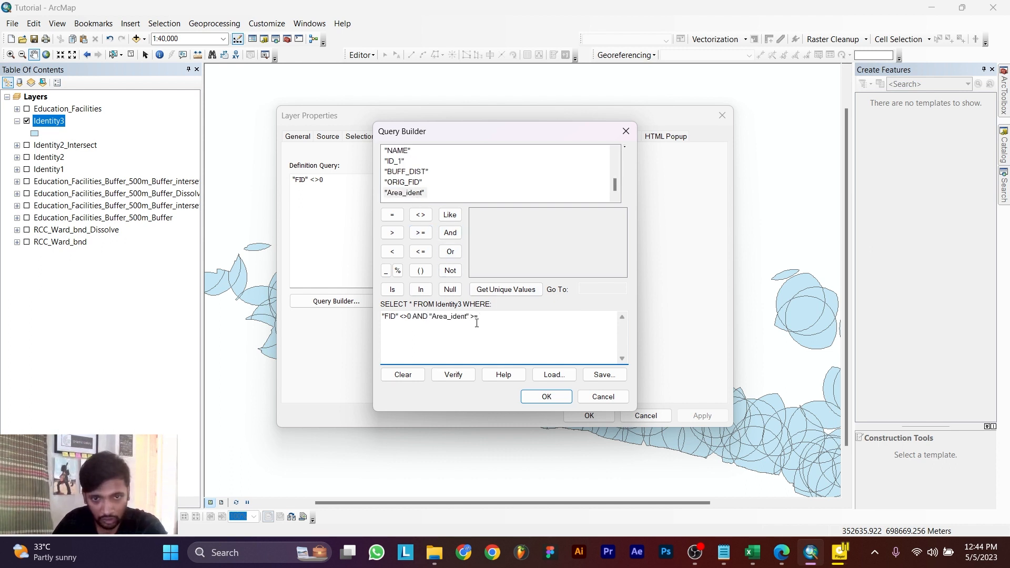
pyautogui.write('10')
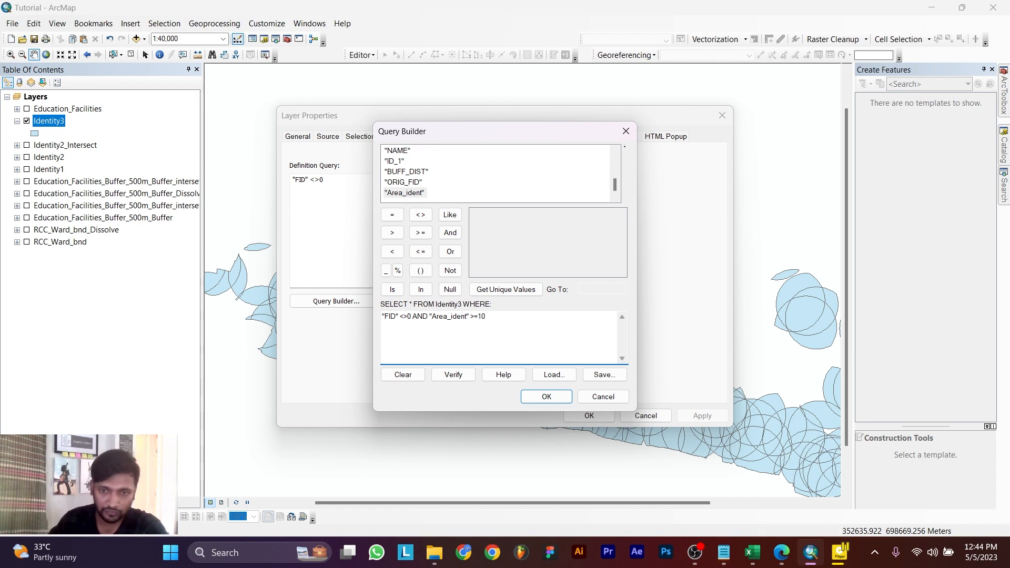
pyautogui.click(546, 397)
pyautogui.click(703, 415)
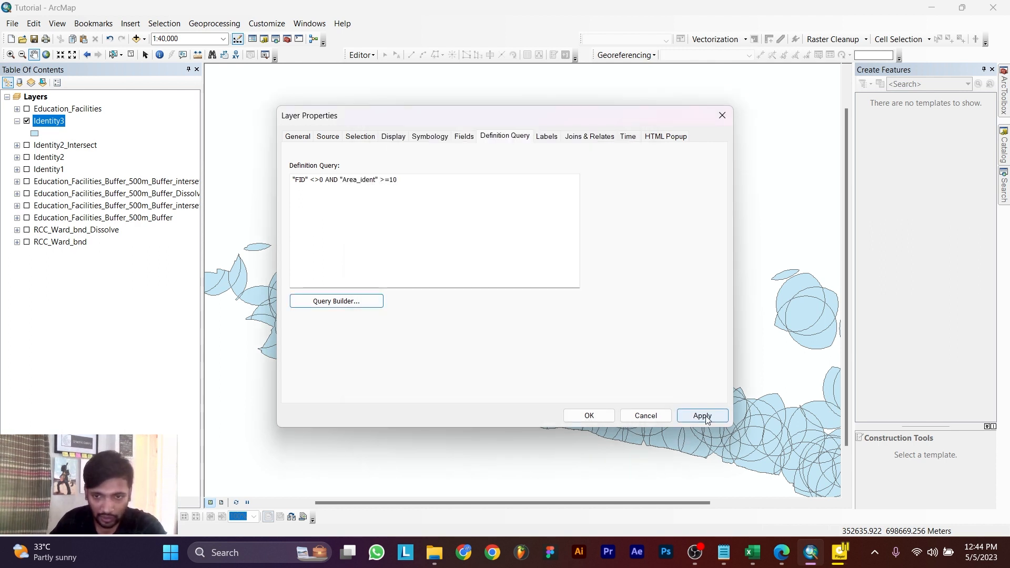
pyautogui.click(585, 416)
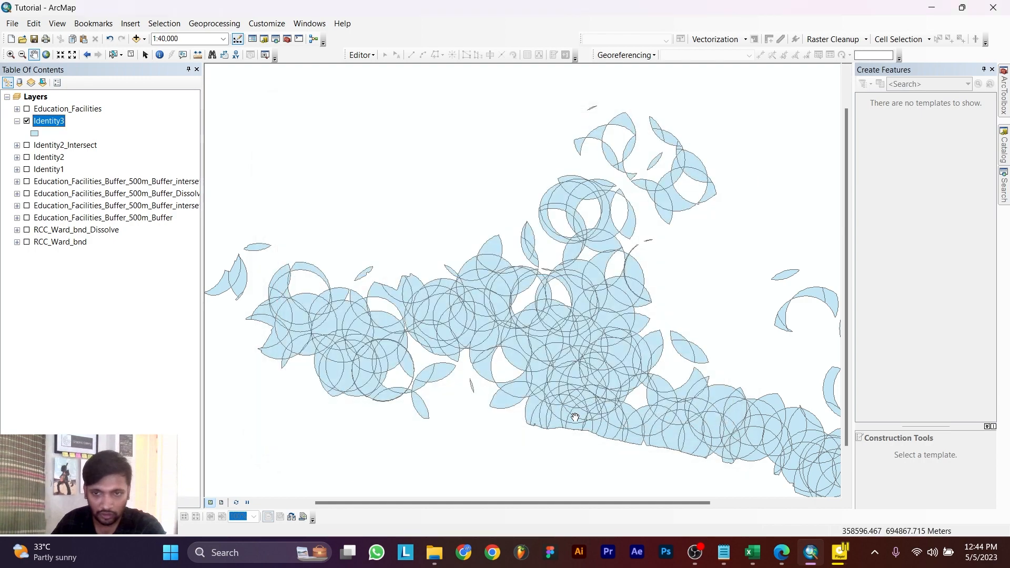
# Step: Open Identity3's attribute table and review the Area_ident values of the filtered records
pyautogui.rightClick(51, 123)
pyautogui.click(108, 157)
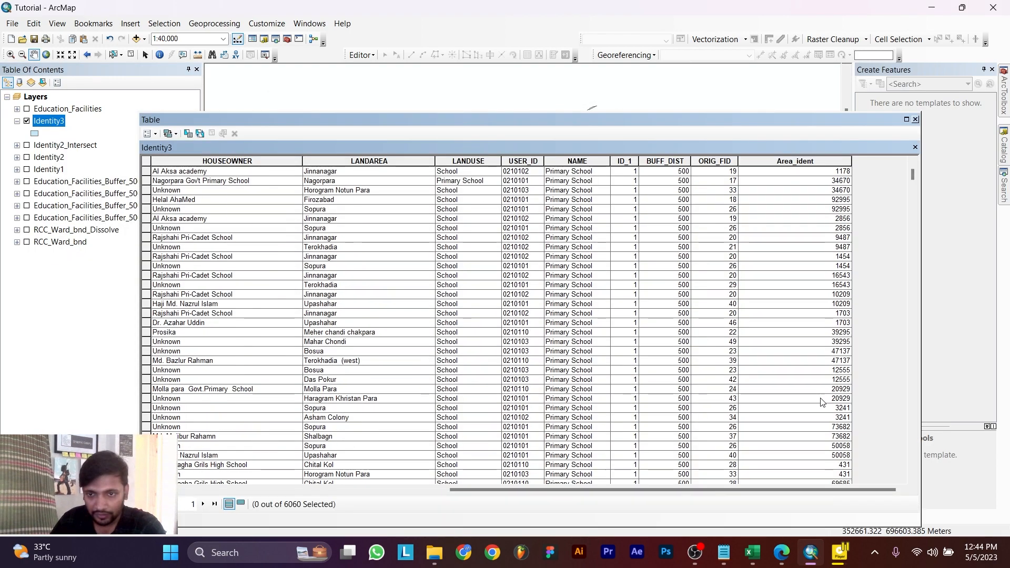
pyautogui.scroll(-20, 853, 381)
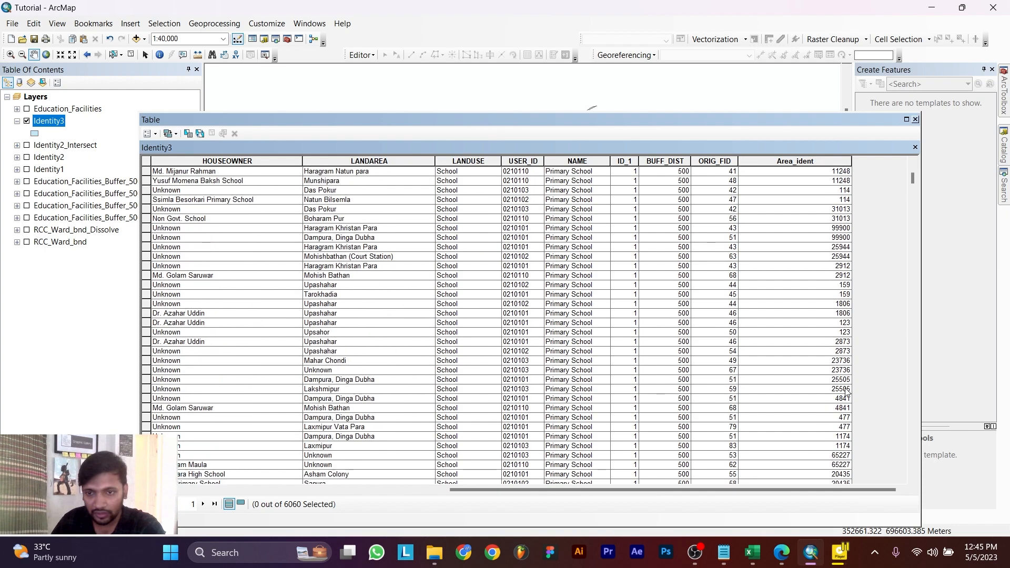
pyautogui.scroll(15, 805, 343)
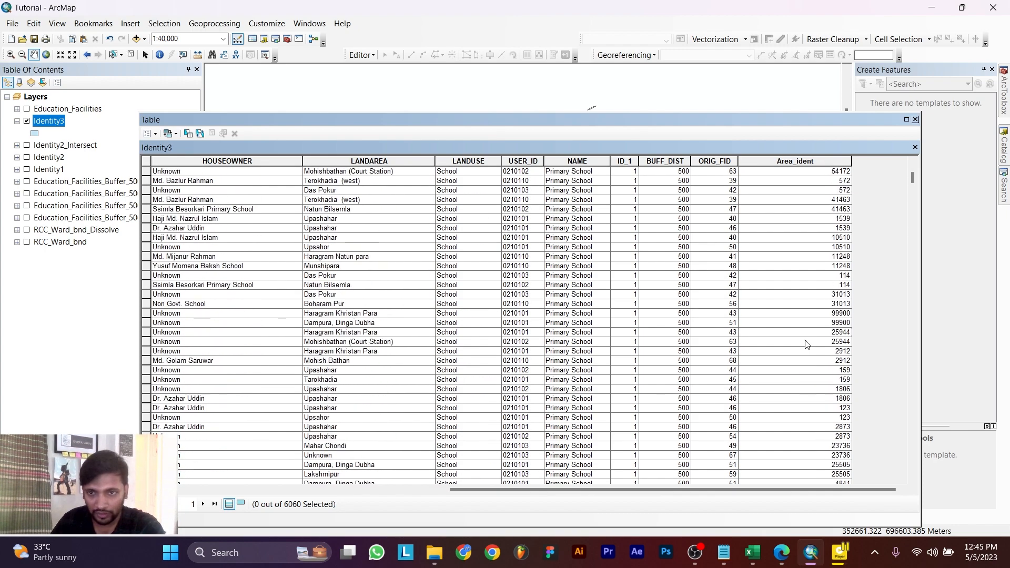
pyautogui.scroll(5, 794, 322)
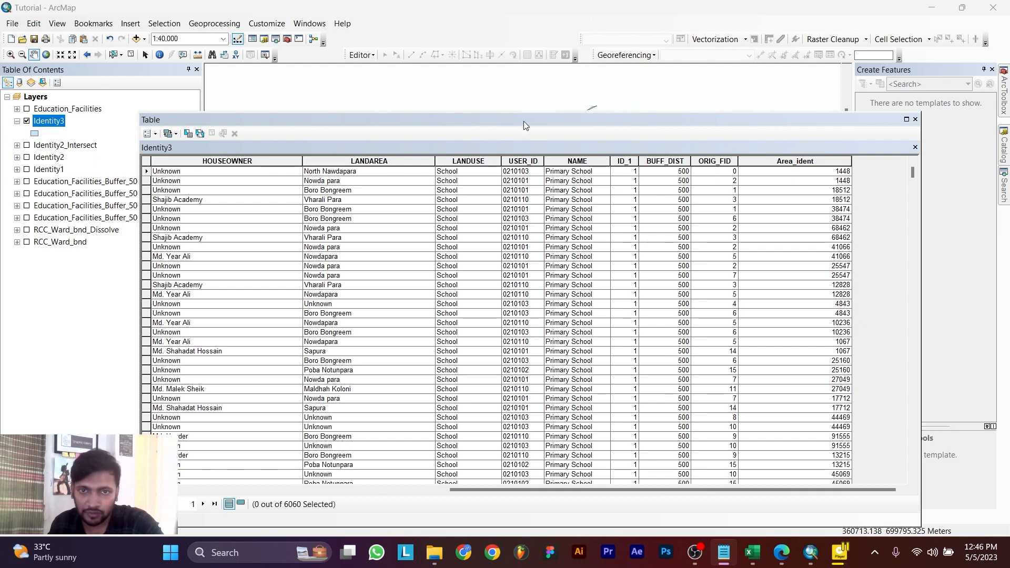
pyautogui.scroll(-10, 803, 242)
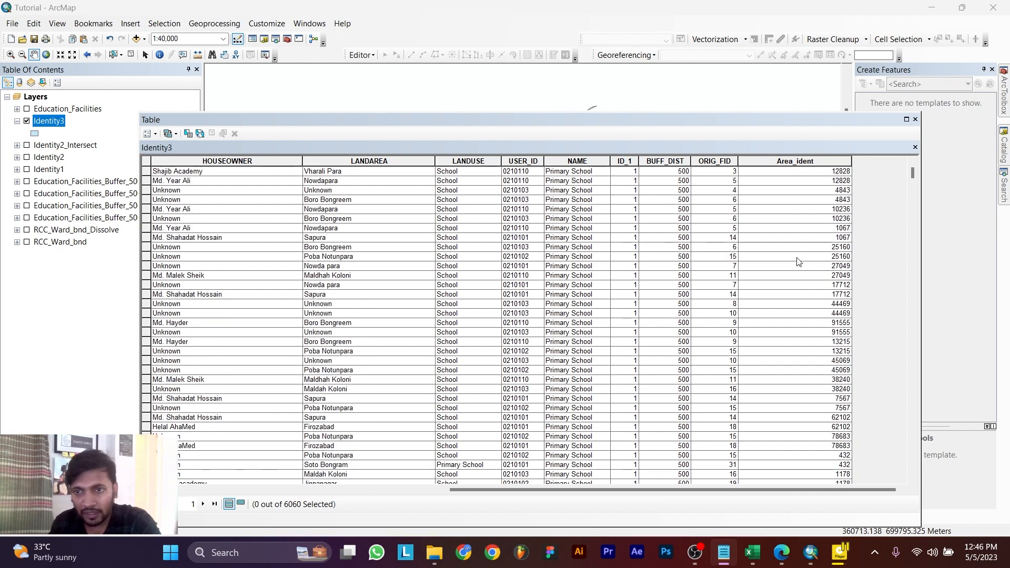
pyautogui.scroll(10, 811, 321)
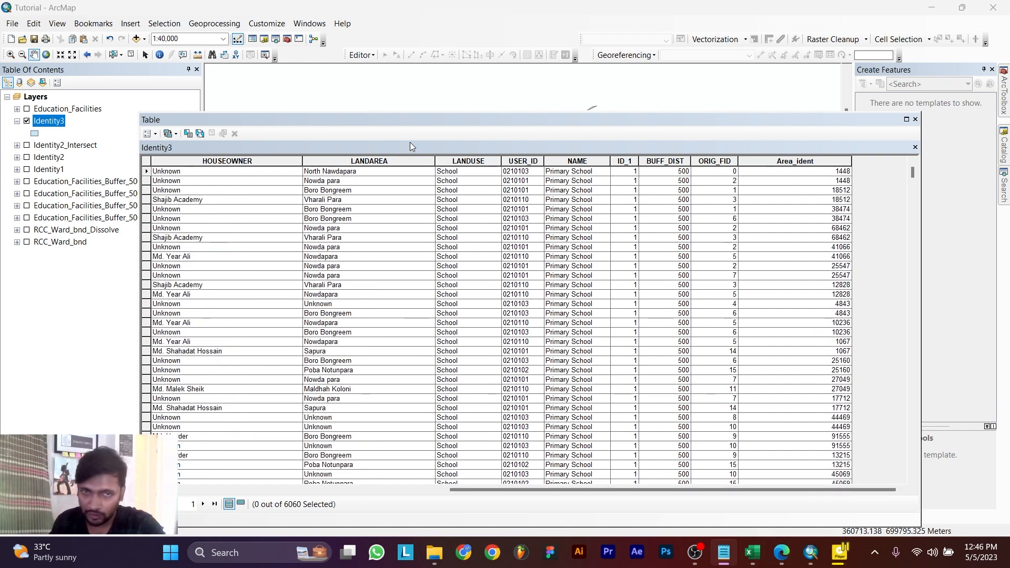
# Step: Select all records in Identity3's attribute table and copy them
pyautogui.click(152, 135)
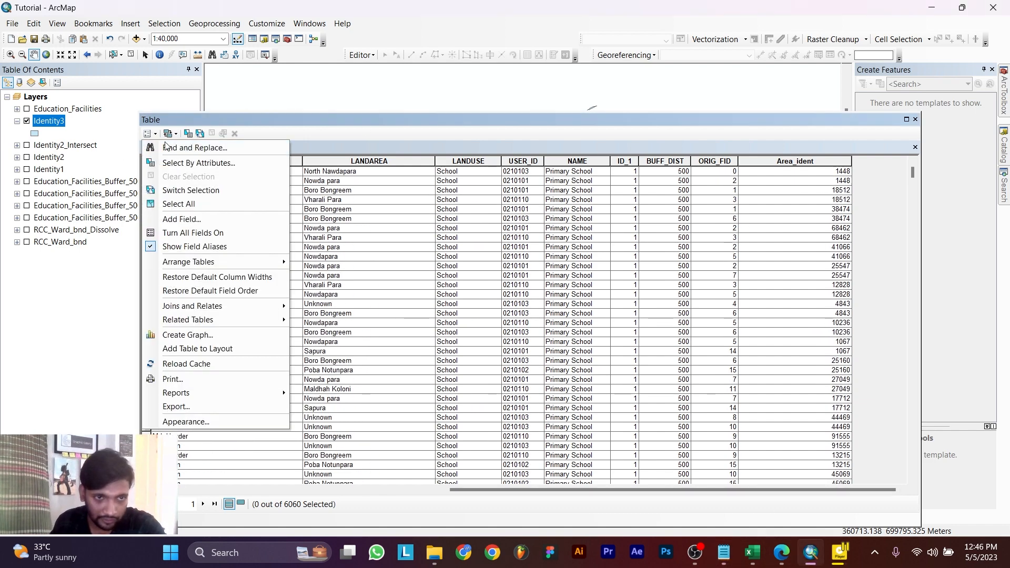
pyautogui.click(164, 201)
pyautogui.rightClick(146, 210)
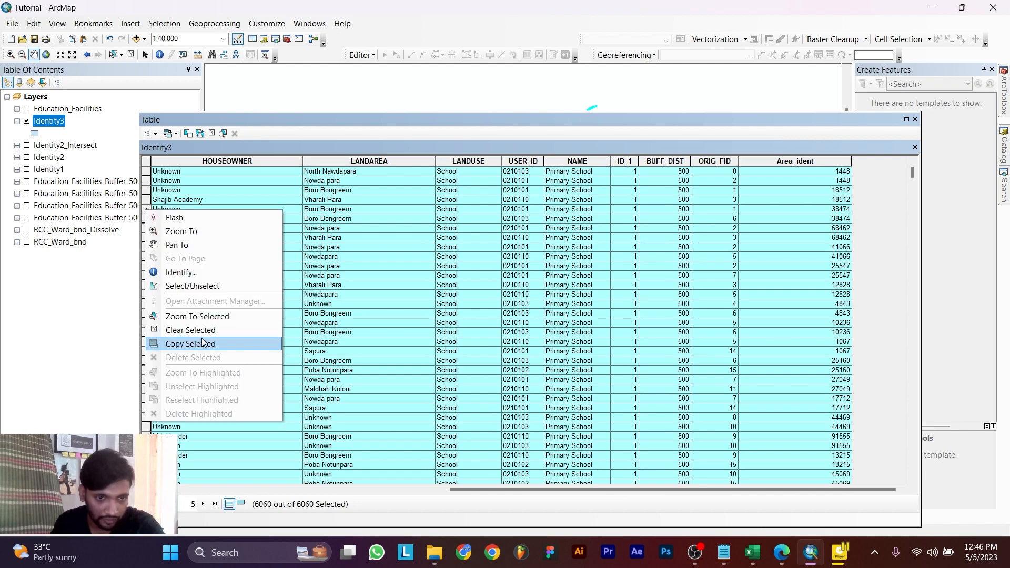
pyautogui.click(202, 343)
# Step: Switch to Excel and paste the copied Identity3 records into a new worksheet in the Project2 workbook
pyautogui.click(753, 552)
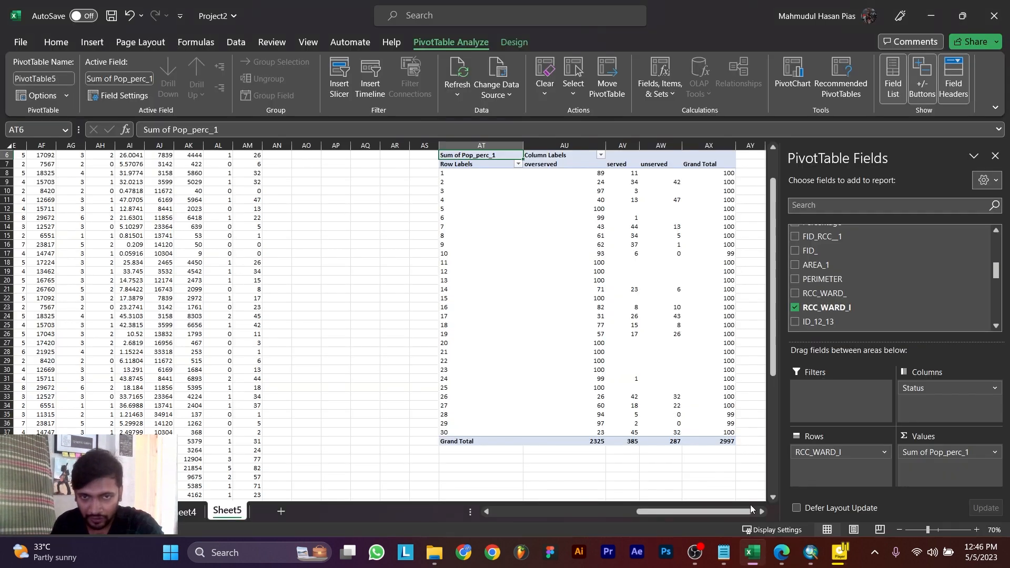
pyautogui.click(282, 512)
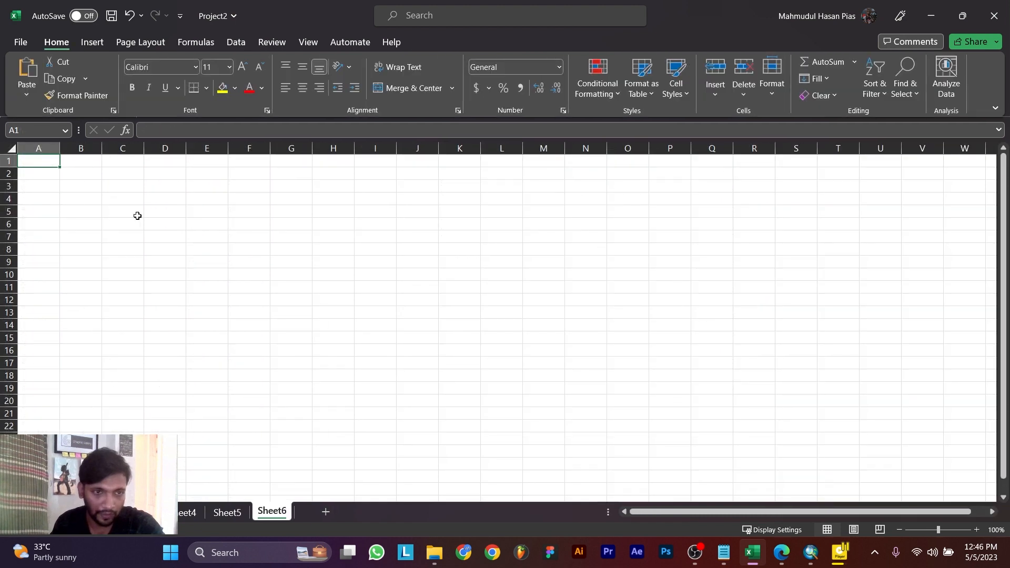
pyautogui.rightClick(8, 151)
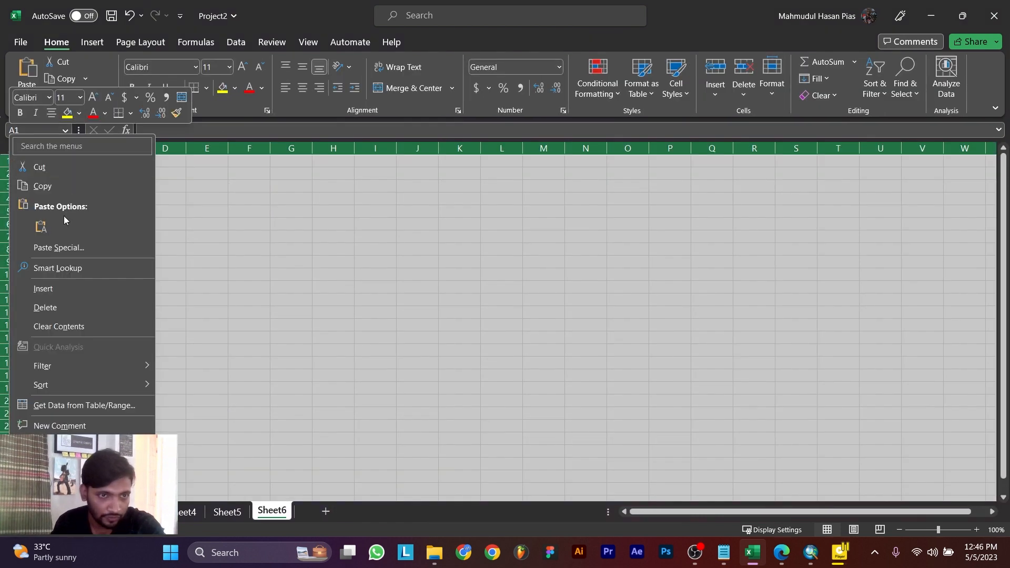
pyautogui.click(40, 227)
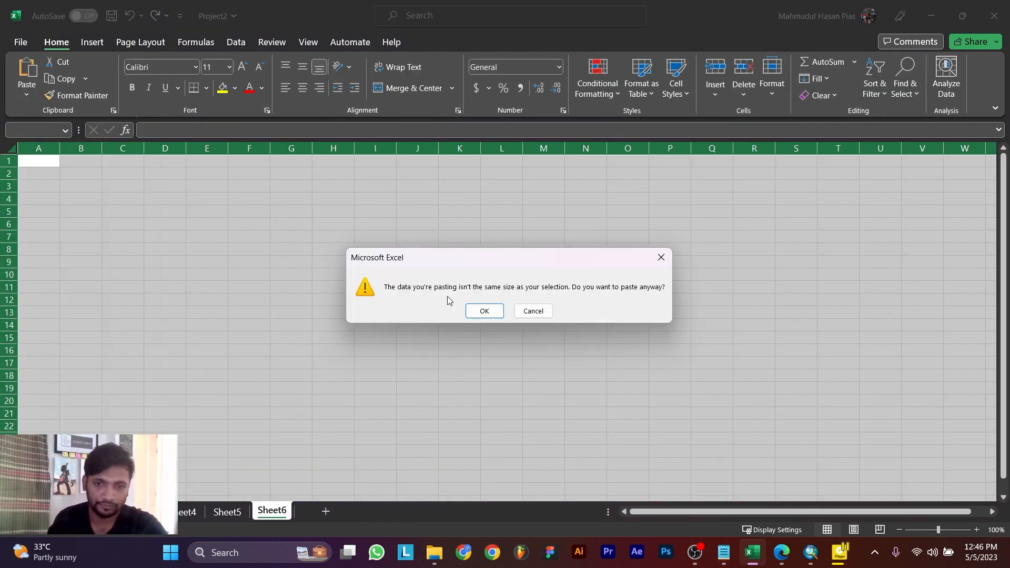
pyautogui.click(480, 311)
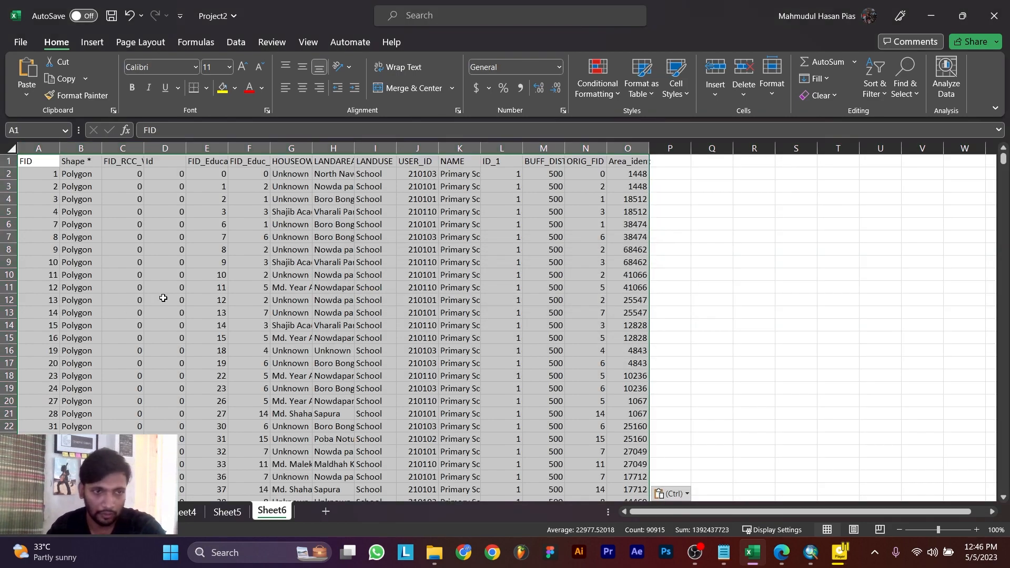
# Step: Insert a PivotTable from range Sheet6!$A$1:$O$6061 into the existing worksheet at cell S8
pyautogui.scroll(-1, 508, 361)
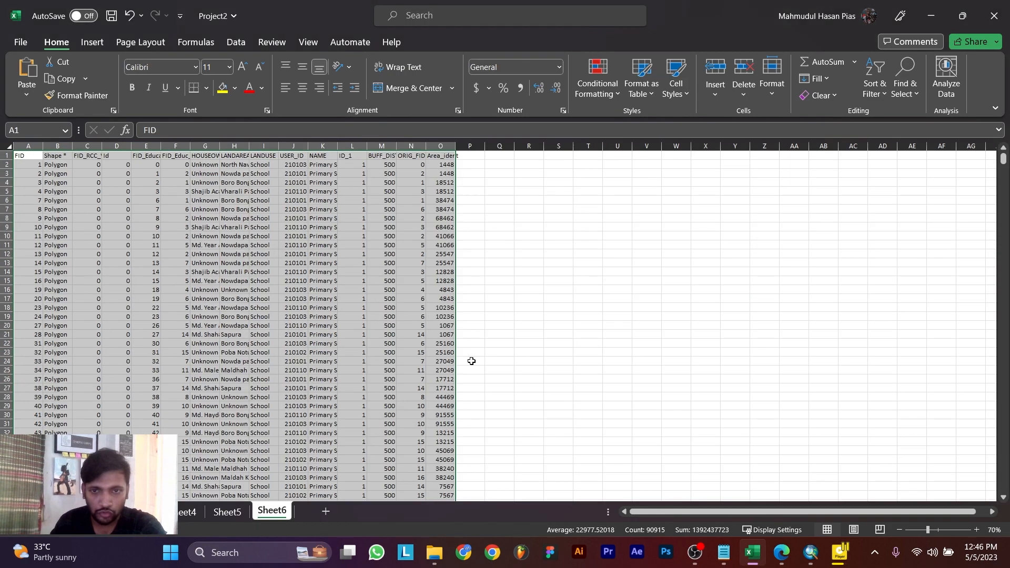
pyautogui.click(92, 42)
pyautogui.click(31, 67)
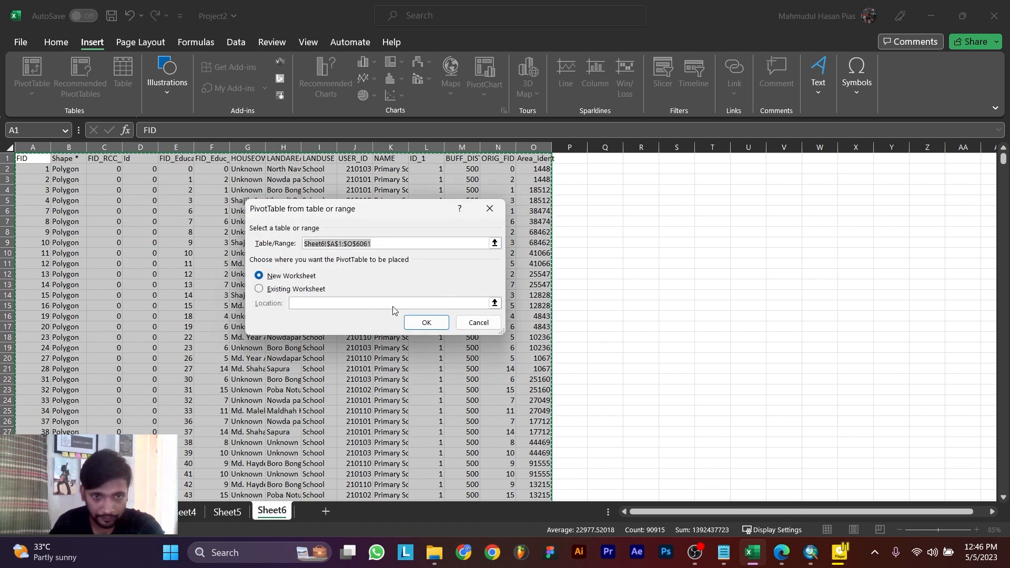
pyautogui.click(296, 290)
pyautogui.click(677, 232)
pyautogui.click(427, 322)
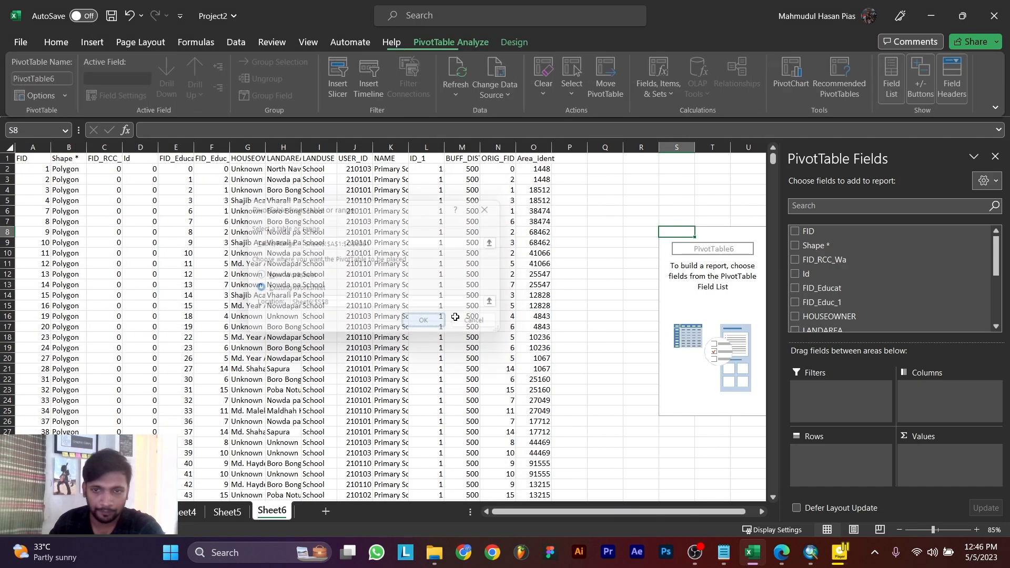
# Step: Add the Area_ident field to both the rows and the values of the PivotTable
pyautogui.scroll(-3, 909, 272)
pyautogui.scroll(4, 890, 273)
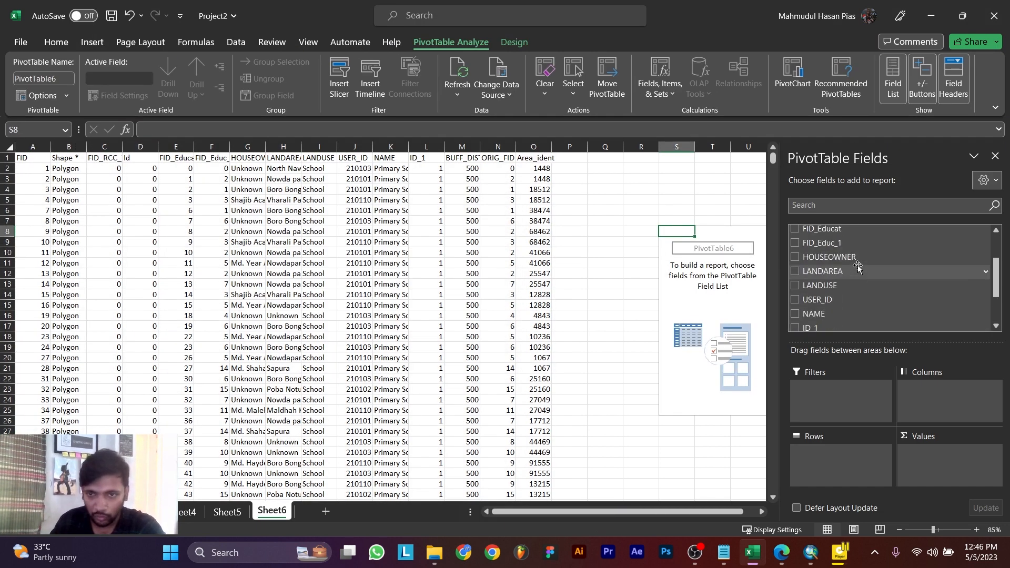
pyautogui.scroll(-3, 864, 278)
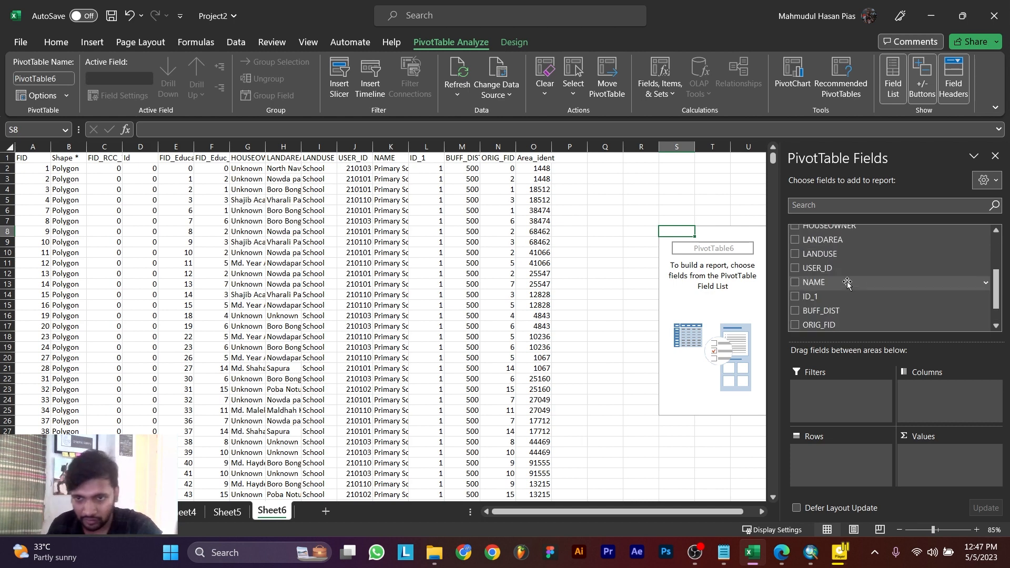
pyautogui.scroll(1, 861, 282)
pyautogui.scroll(-1, 859, 285)
pyautogui.scroll(-2, 859, 285)
pyautogui.moveTo(821, 308); pyautogui.dragTo(838, 463)
pyautogui.moveTo(823, 308); pyautogui.dragTo(949, 452)
# Step: Summarize the PivotTable's Area_ident values by Count
pyautogui.click(965, 452)
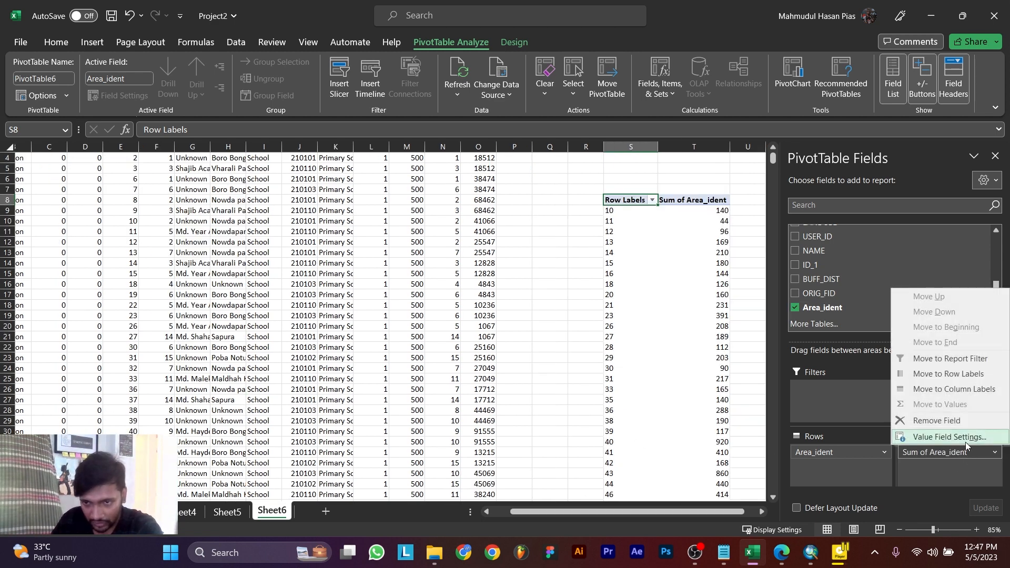
pyautogui.click(965, 442)
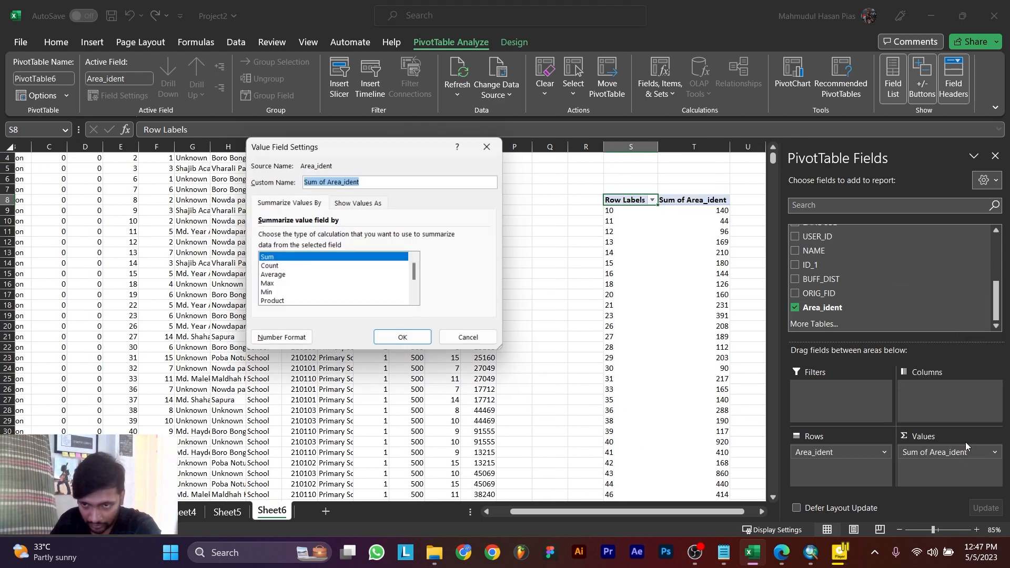
pyautogui.click(270, 267)
pyautogui.click(403, 339)
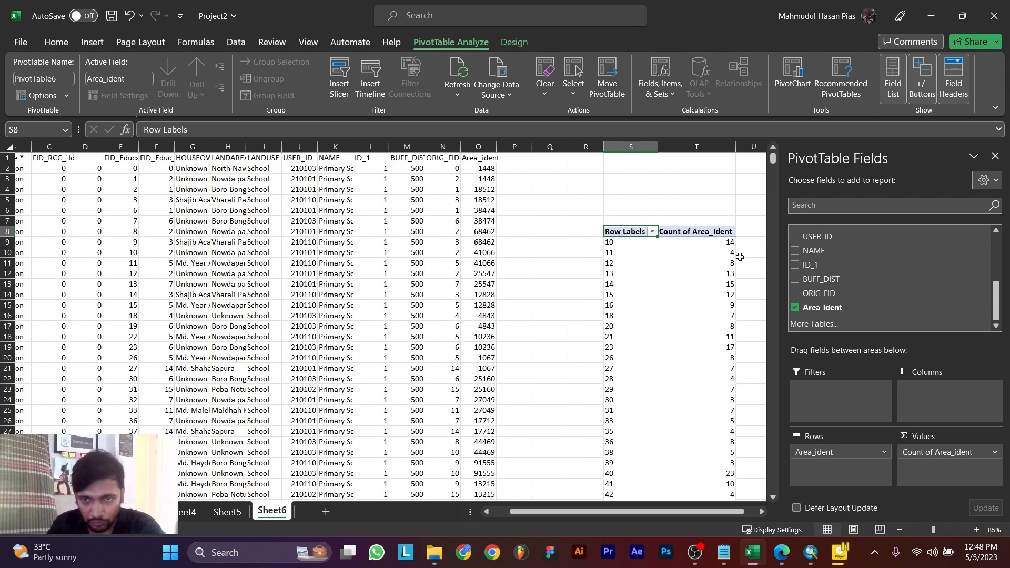
# Step: Copy the entire PivotTable of Area_ident counts, from the header row through the grand total
pyautogui.scroll(-2, 740, 257)
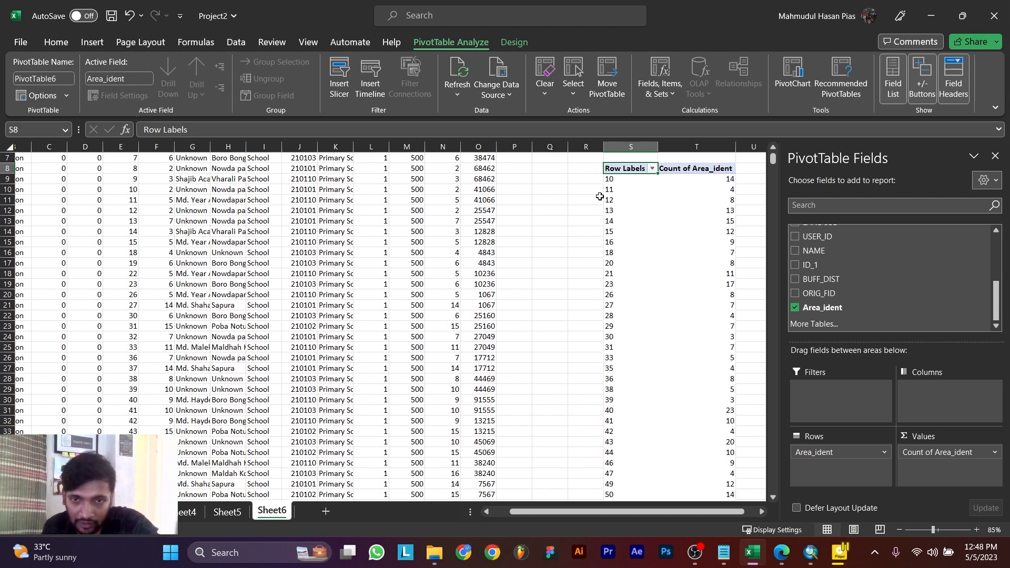
pyautogui.scroll(1, 612, 196)
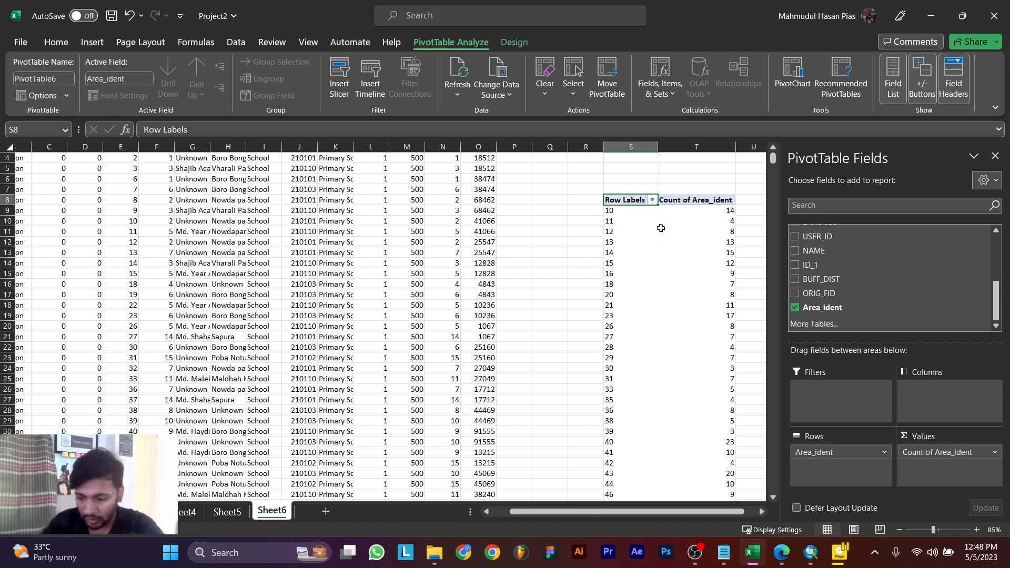
pyautogui.hotkey('shift', 'Right')
pyautogui.hotkey('ctrl', 'shift', 'Down')
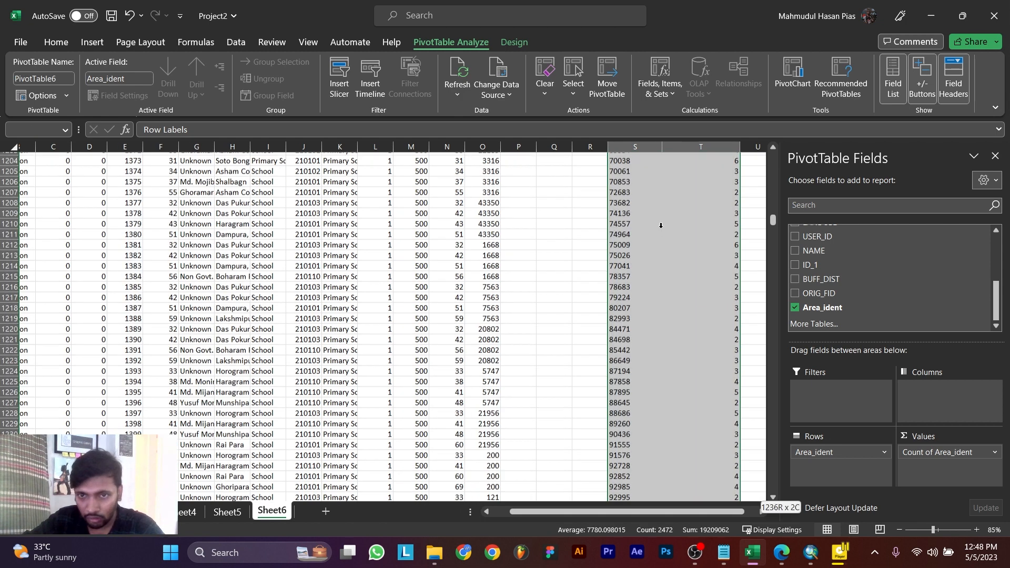
pyautogui.hotkey('ctrl', 'c')
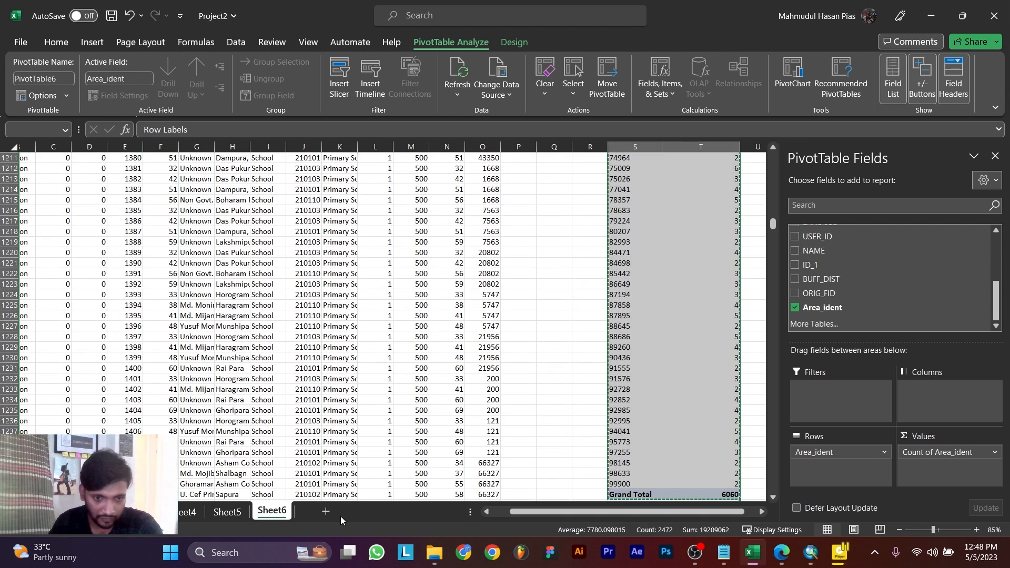
# Step: Paste the copied pivot results as values into a new worksheet and clear the grand total in cell B1236
pyautogui.click(325, 511)
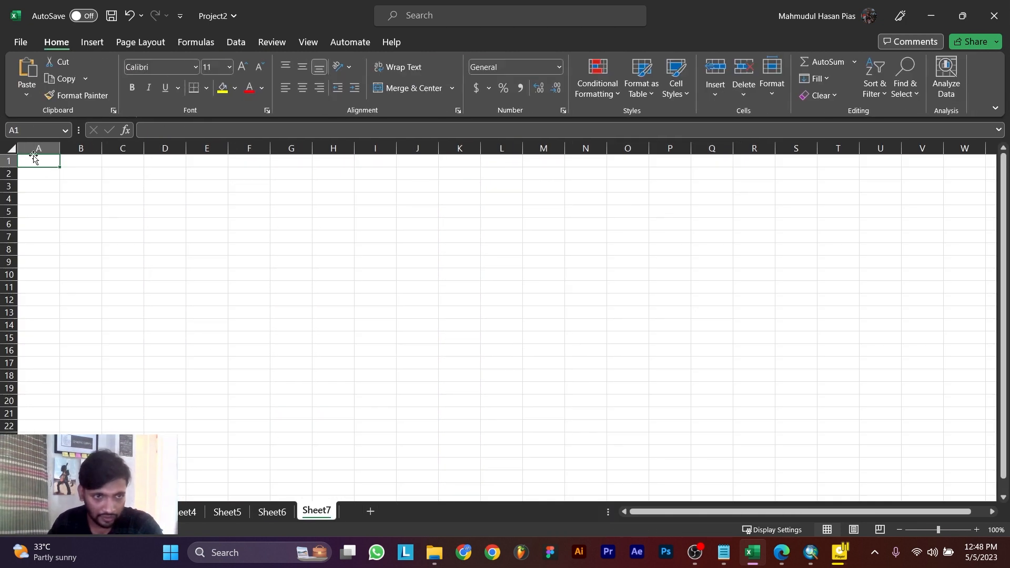
pyautogui.click(10, 149)
pyautogui.rightClick(10, 149)
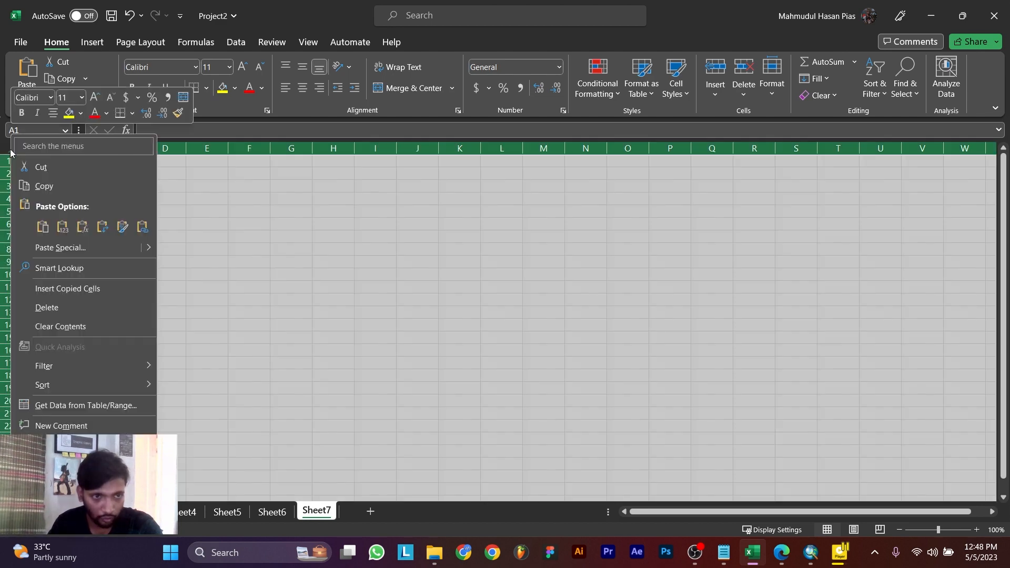
pyautogui.click(59, 227)
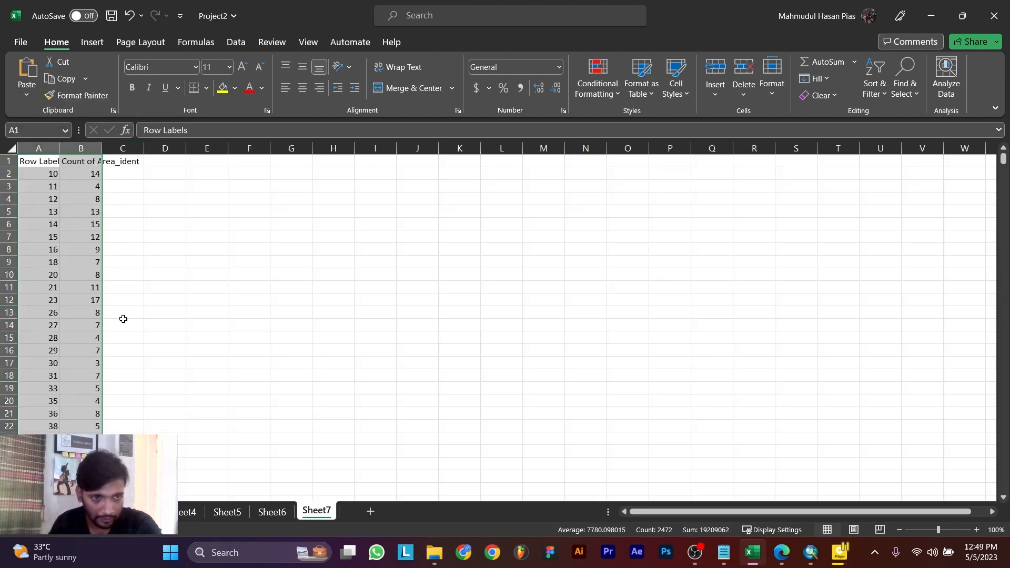
pyautogui.hotkey('ctrl', 'Down')
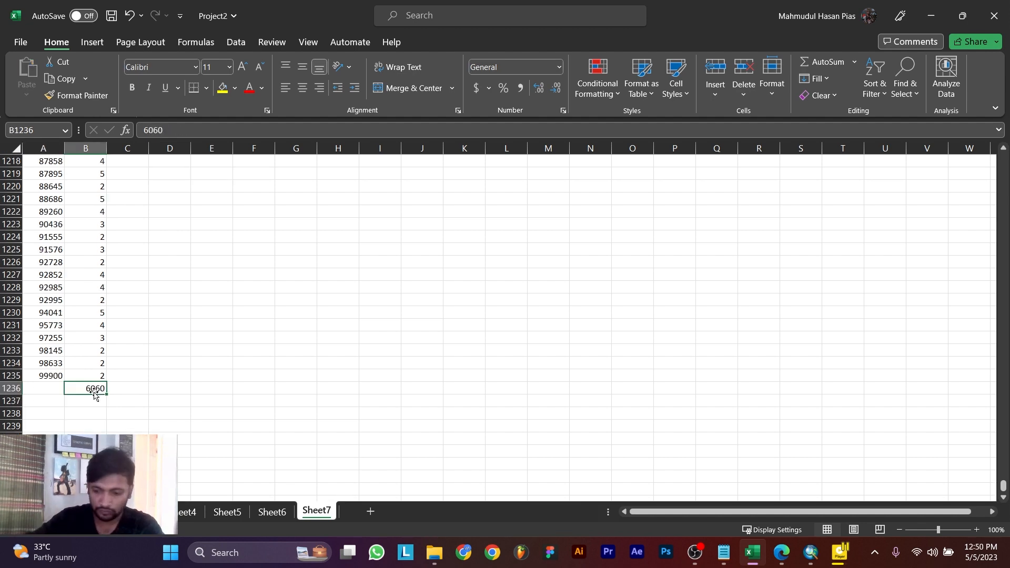
pyautogui.press('BackSpace')
# Step: Name the full two-column range of row labels and counts Database, and save the workbook
pyautogui.click(43, 163)
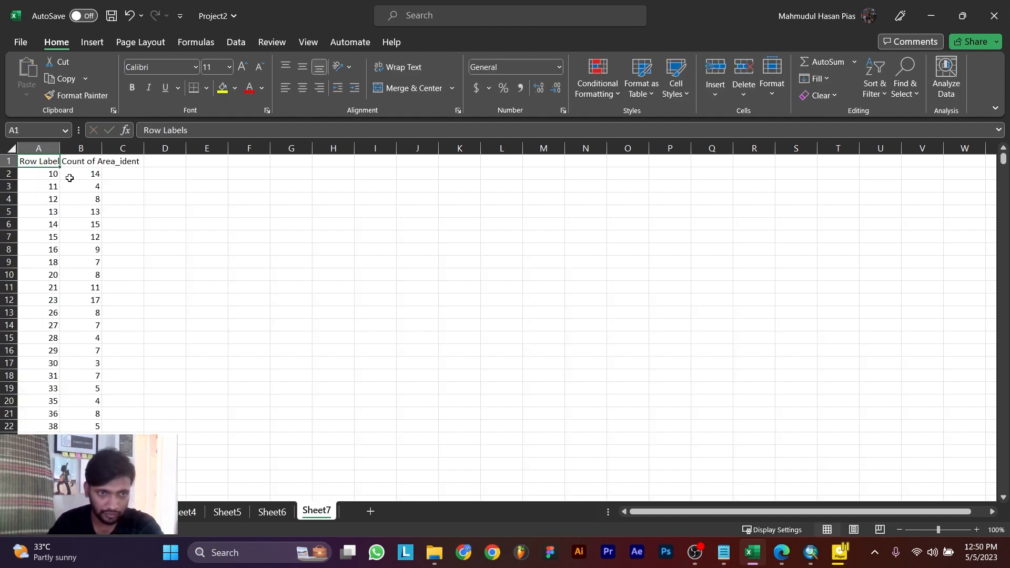
pyautogui.hotkey('ctrl', 'shift', 'Right')
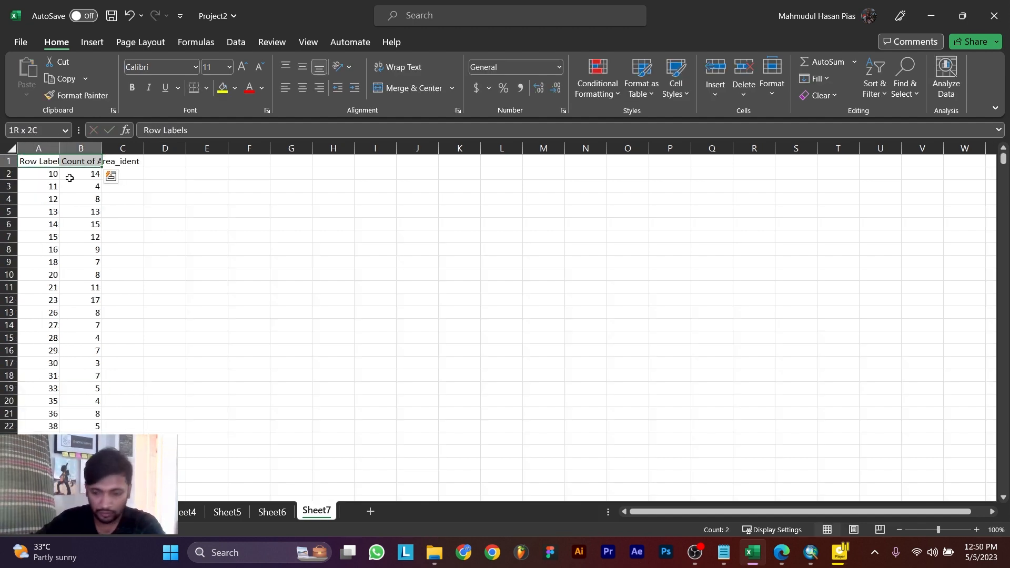
pyautogui.hotkey('ctrl', 'shift', 'Down')
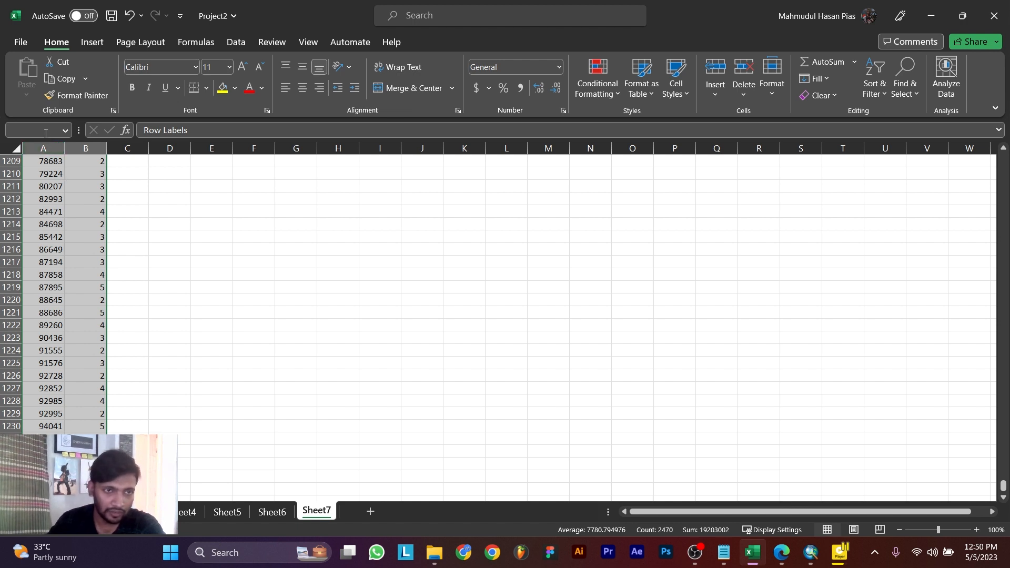
pyautogui.click(46, 131)
pyautogui.write('Database')
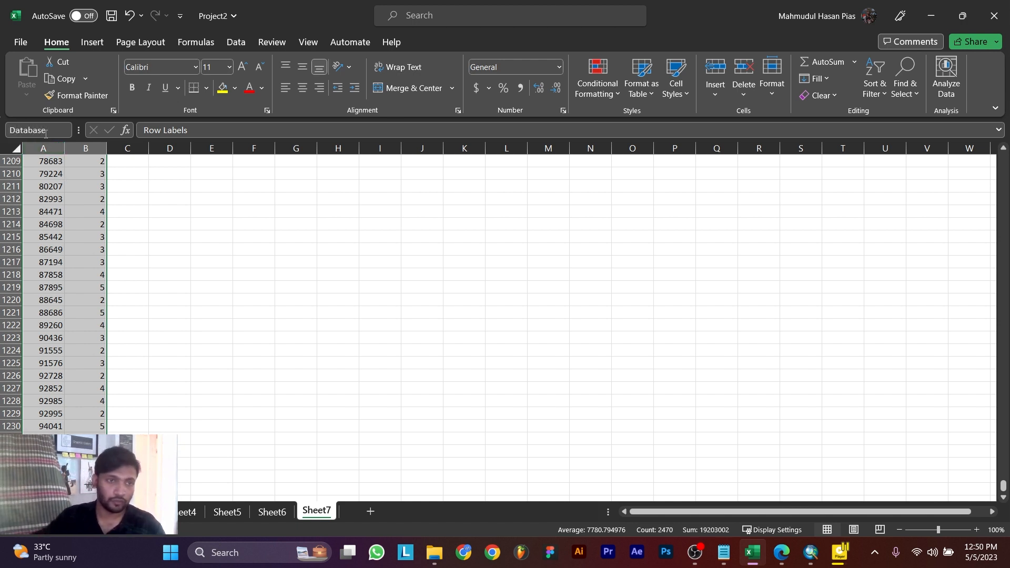
pyautogui.press('Return')
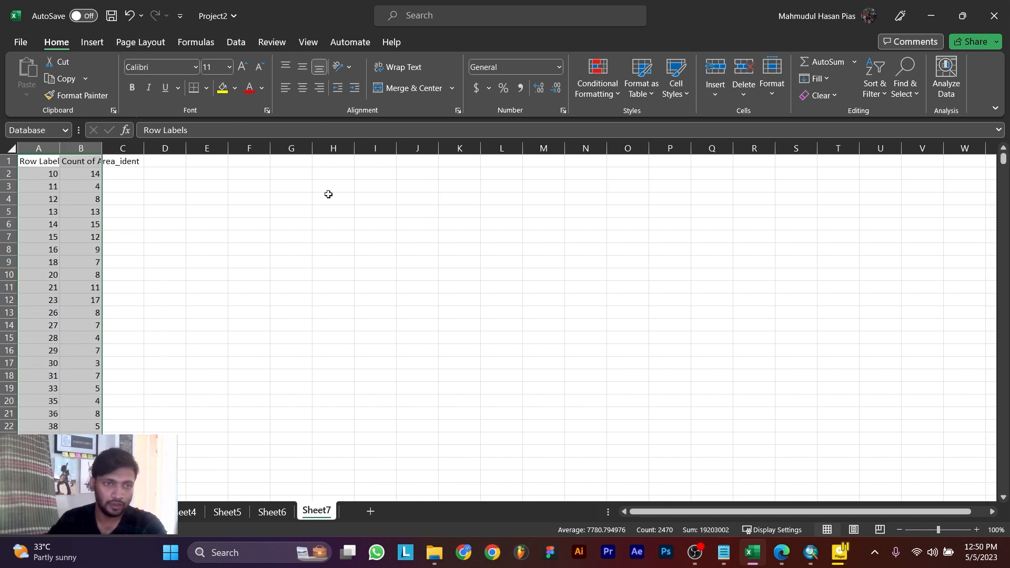
pyautogui.click(340, 287)
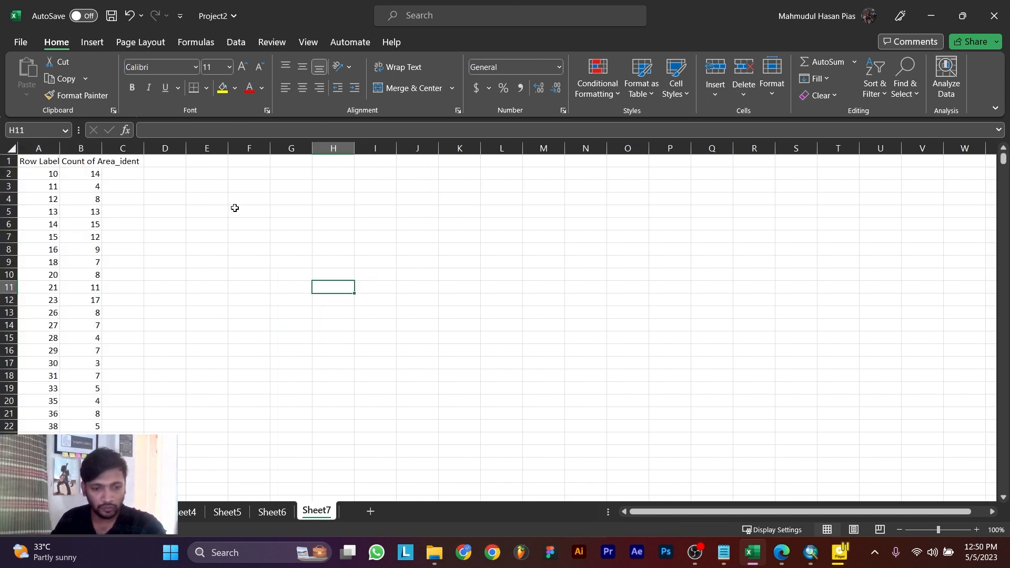
pyautogui.hotkey('ctrl', 's')
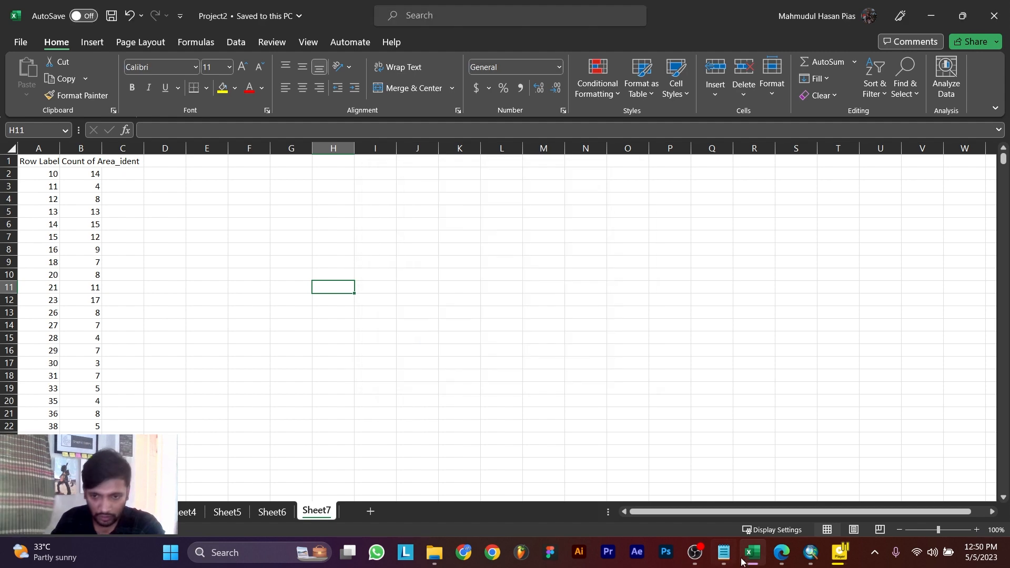
# Step: Switch to ArcMap, check the Area_ident records in Identity3's attribute table, and close the table
pyautogui.click(811, 554)
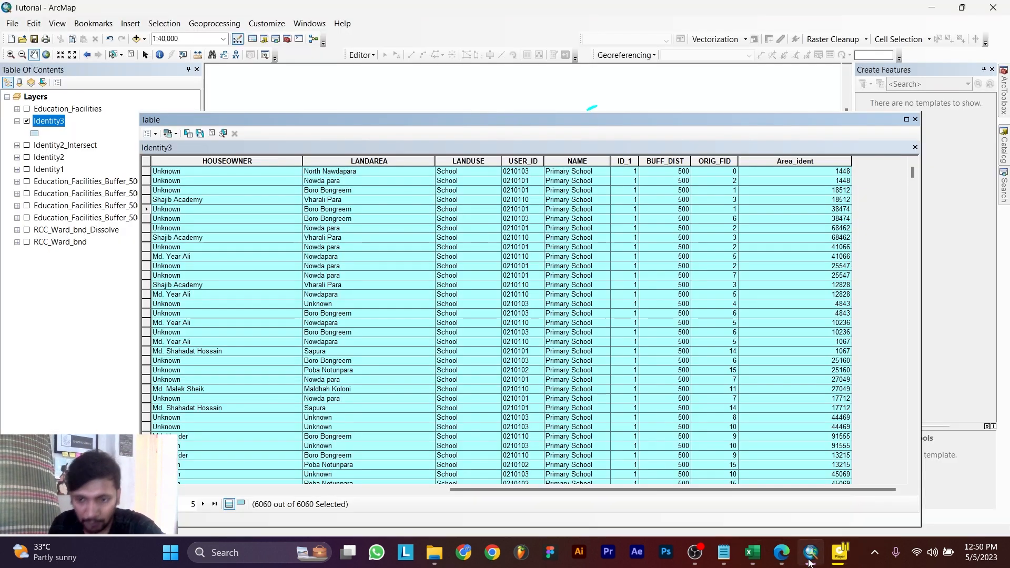
pyautogui.scroll(-4, 444, 292)
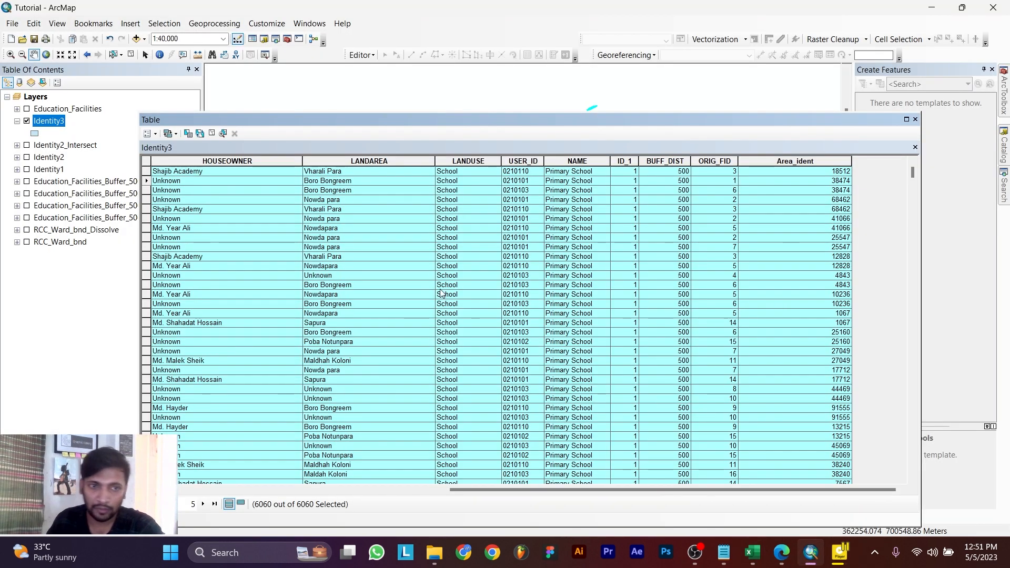
pyautogui.scroll(4, 452, 262)
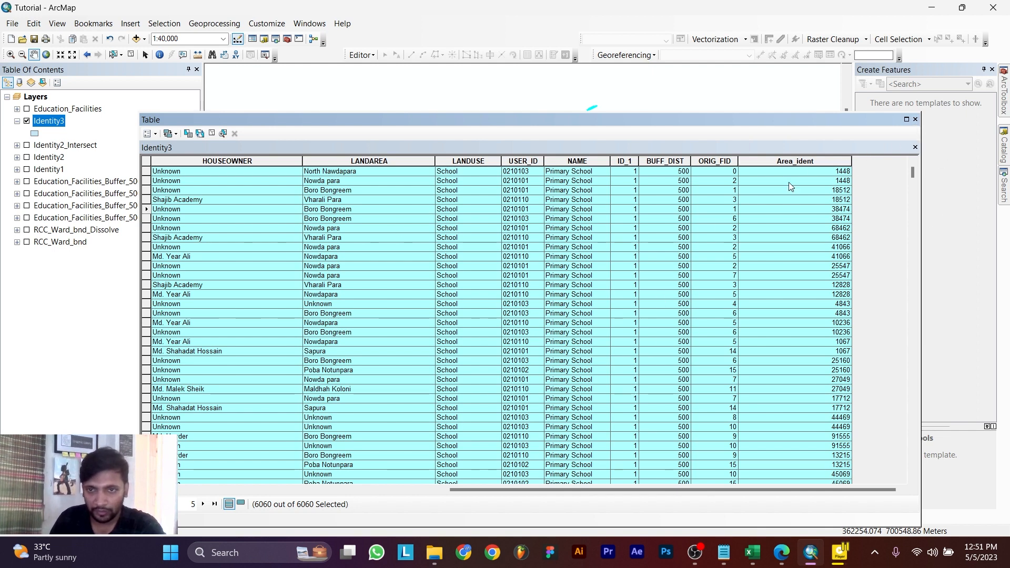
pyautogui.click(916, 120)
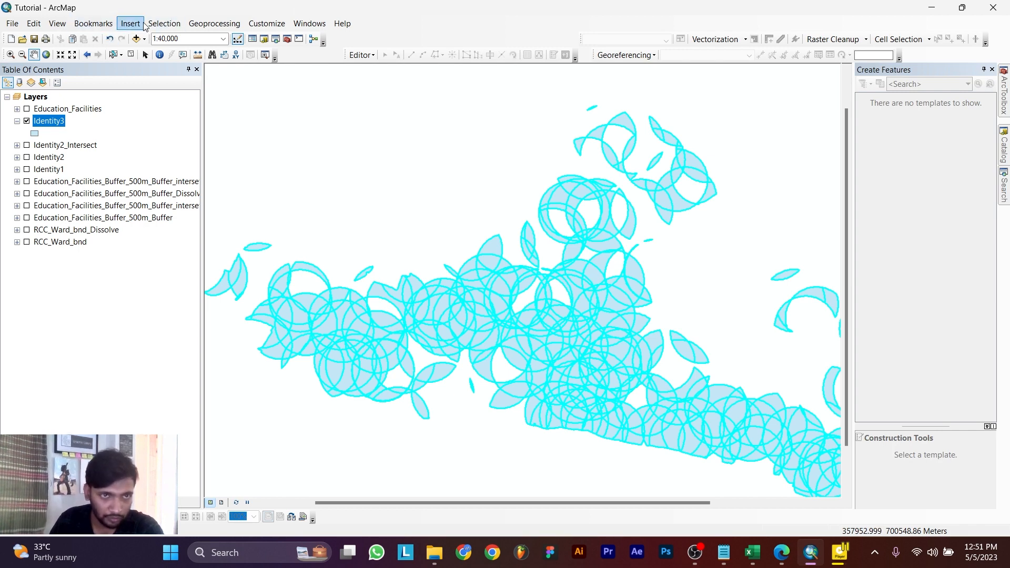
# Step: Set up the Dissolve tool with Identity3 as input and Identity3_Dissolve2.shp in the Output folder as the output feature class
pyautogui.click(267, 23)
pyautogui.moveTo(214, 23)
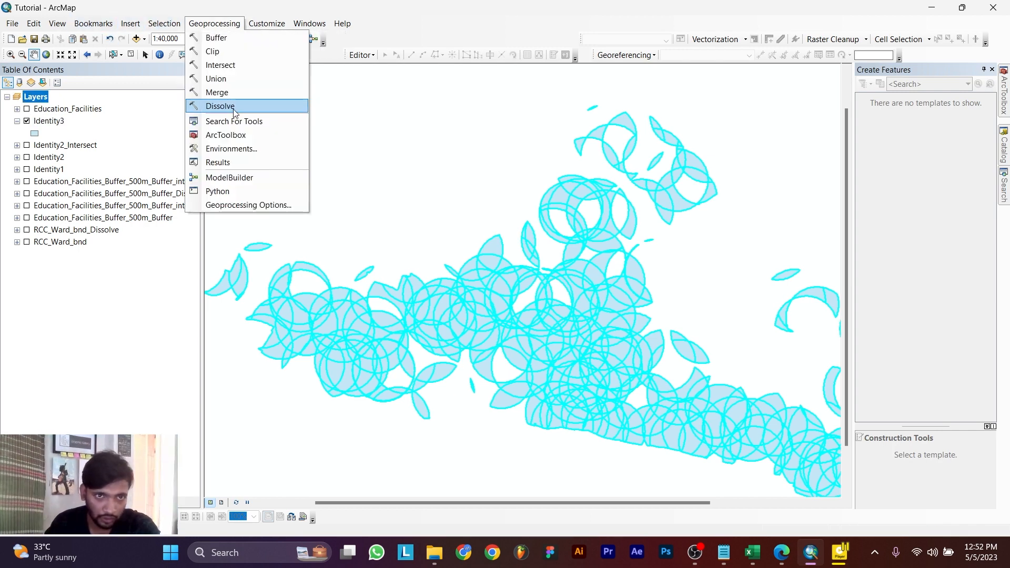
pyautogui.click(233, 107)
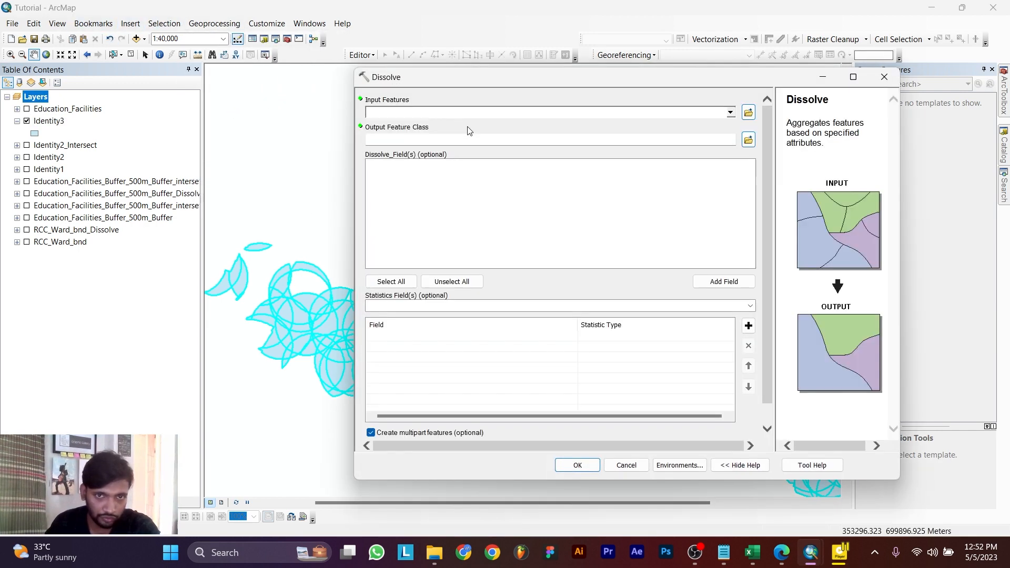
pyautogui.moveTo(432, 117); pyautogui.dragTo(501, 113)
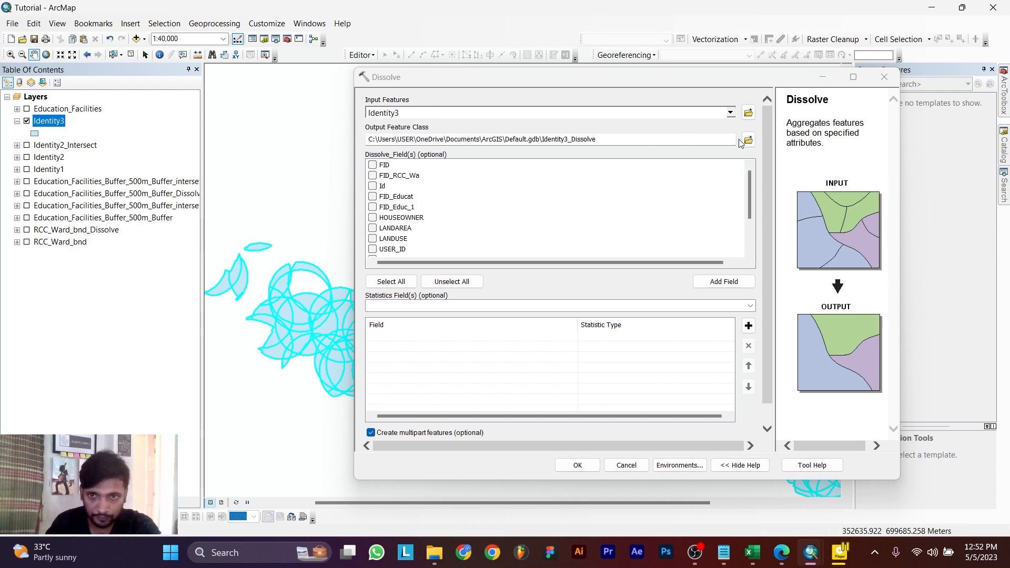
pyautogui.click(748, 141)
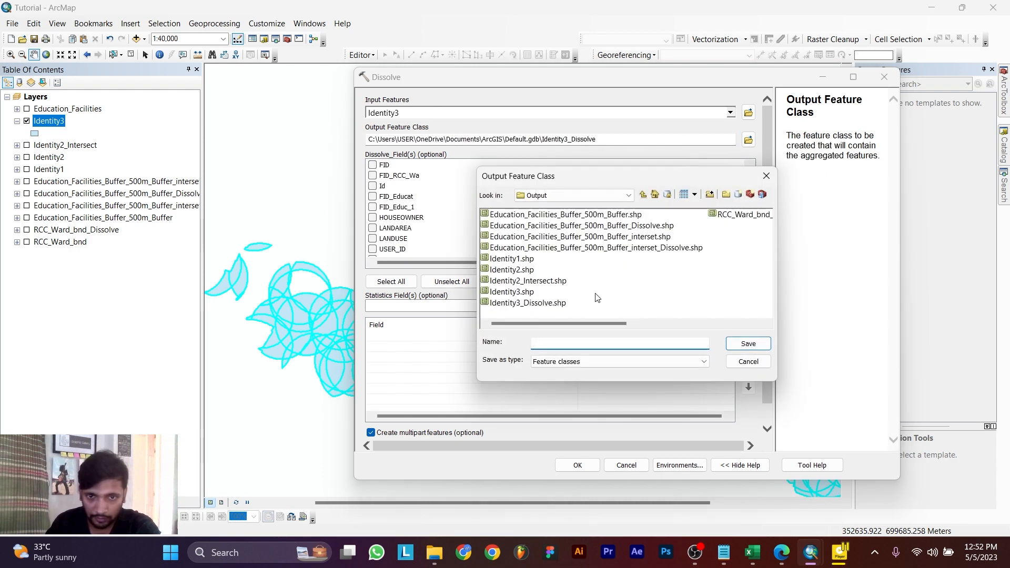
pyautogui.click(746, 343)
# Step: Choose Area_ident as the dissolve field, run the Dissolve, and dismiss its progress dialog
pyautogui.scroll(-2, 551, 173)
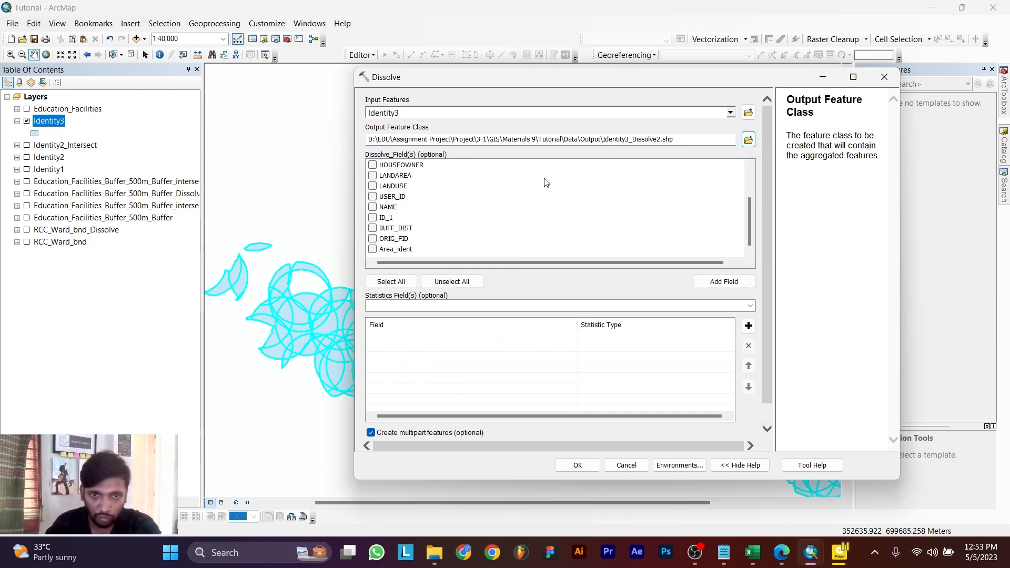
pyautogui.click(373, 249)
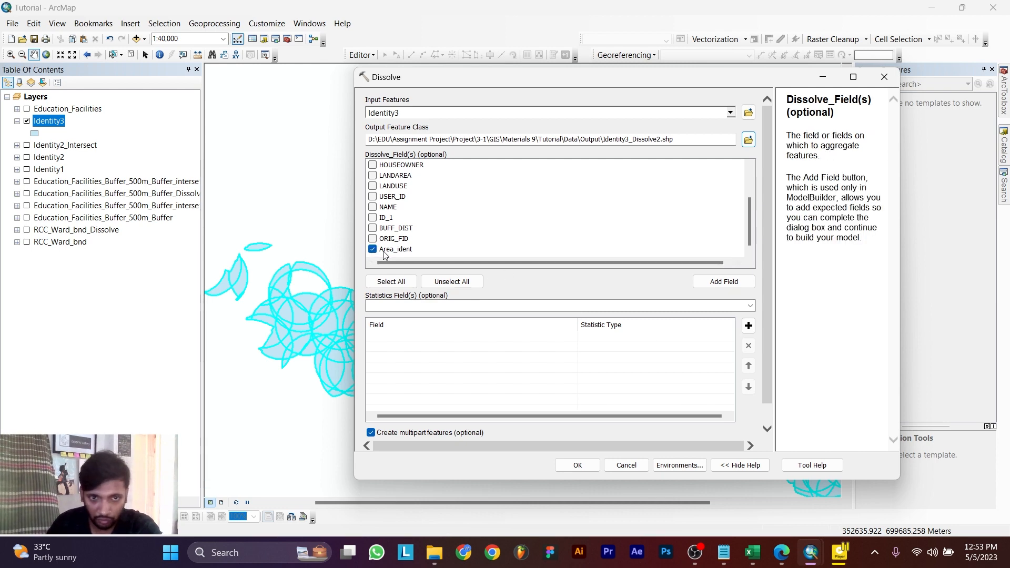
pyautogui.click(578, 465)
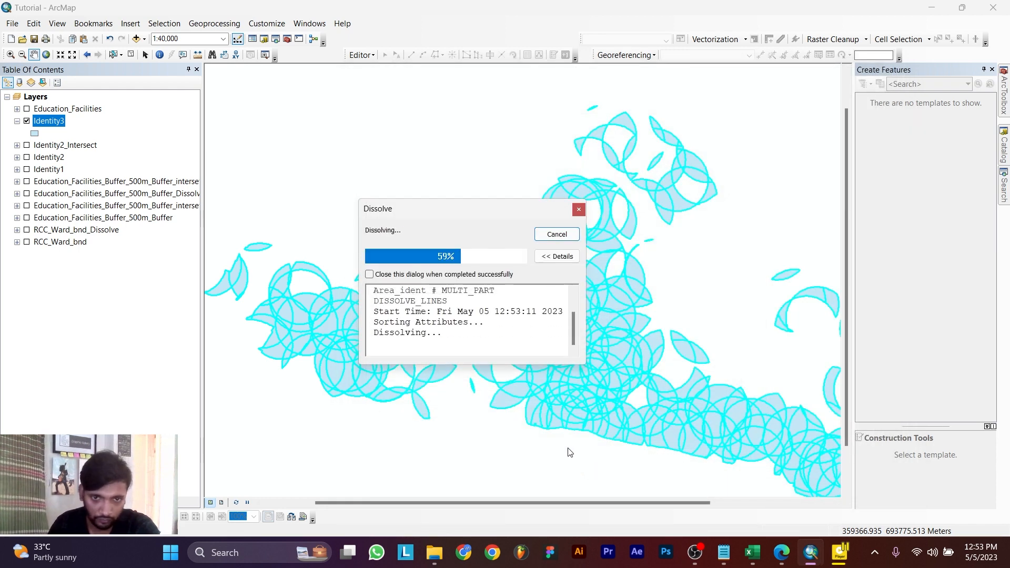
pyautogui.click(580, 210)
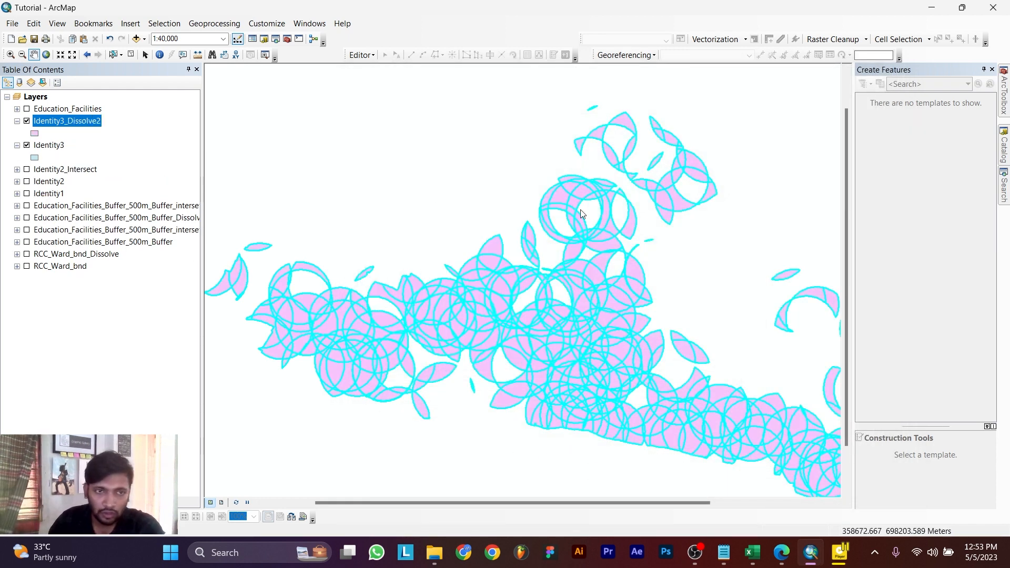
# Step: Hide the Identity3 layer, then open Identity3_Dissolve2's attribute table and move it clear of the layer list
pyautogui.click(27, 146)
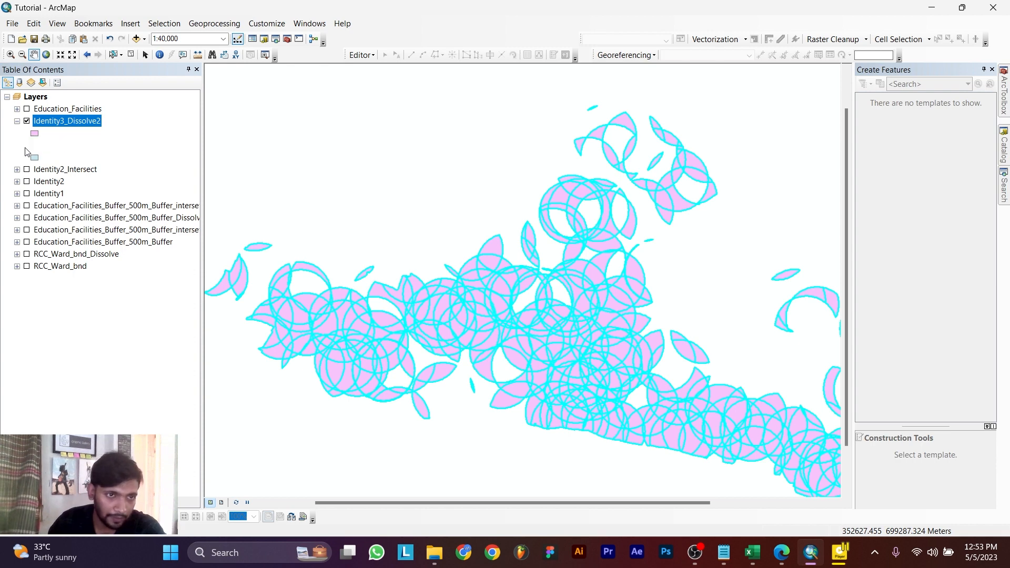
pyautogui.rightClick(48, 121)
pyautogui.click(128, 158)
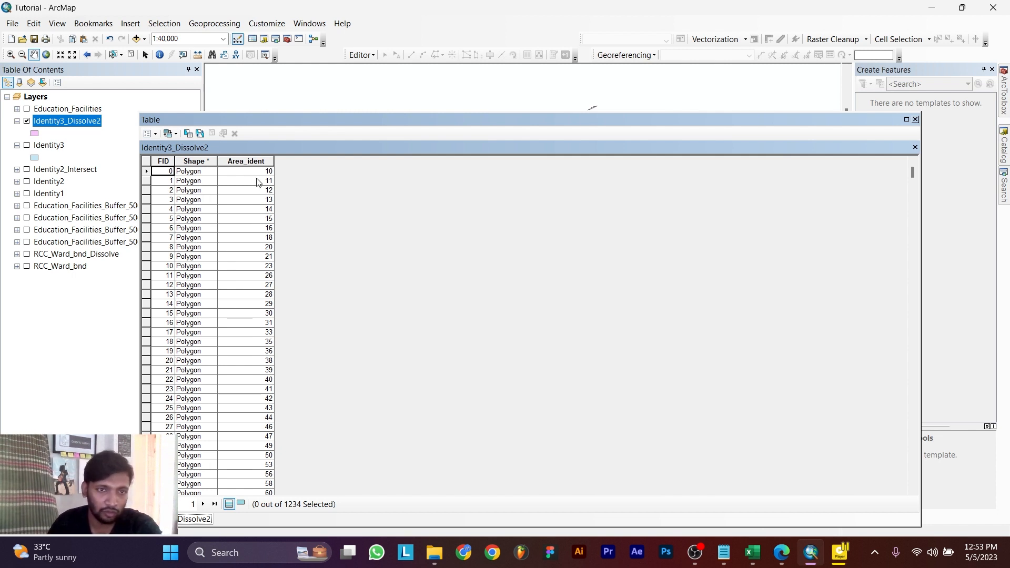
pyautogui.moveTo(158, 119); pyautogui.dragTo(250, 69)
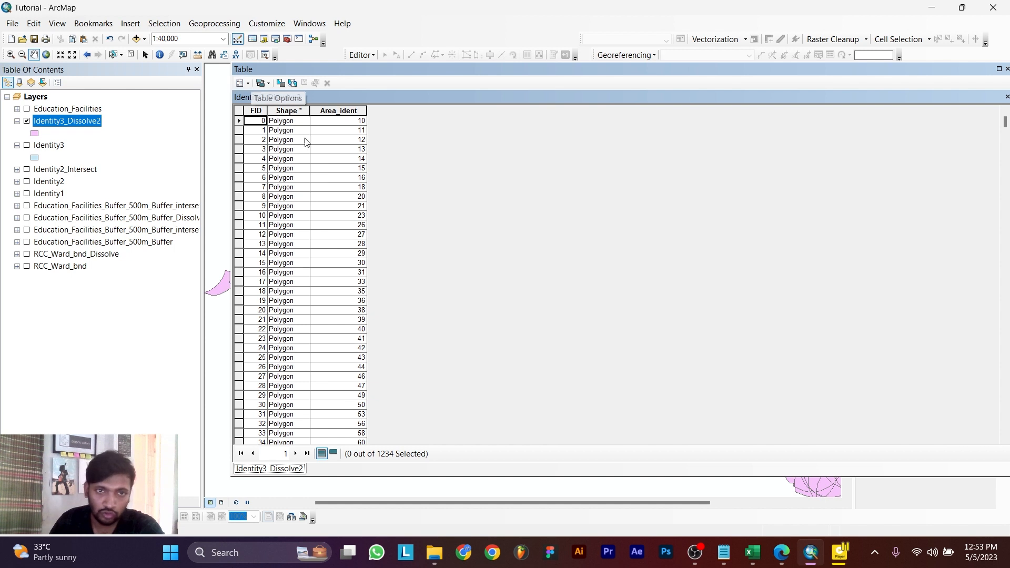
# Step: Start an attribute table join on Identity3_Dissolve2 based on its Area_ident field
pyautogui.click(248, 83)
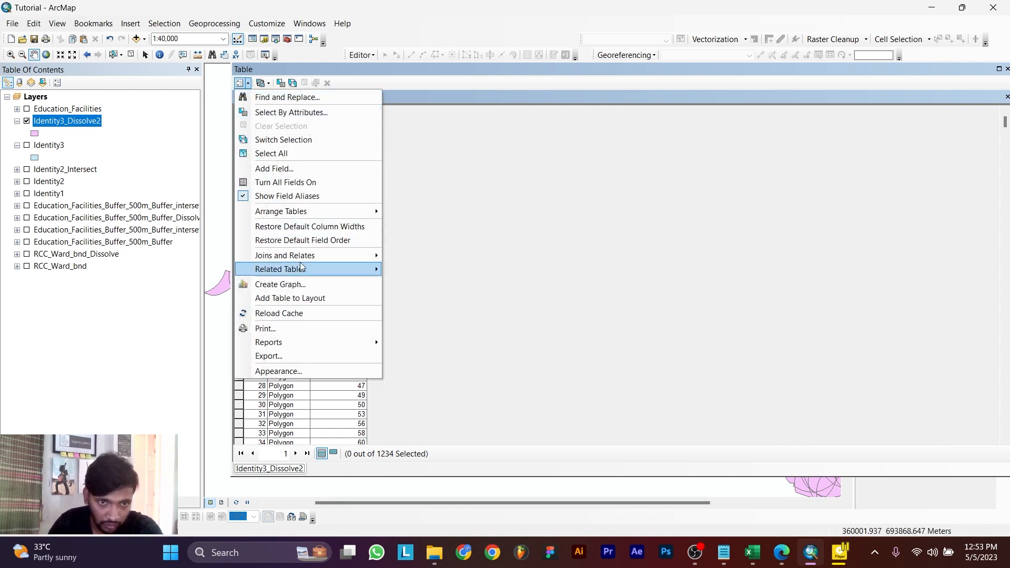
pyautogui.moveTo(301, 255)
pyautogui.click(412, 258)
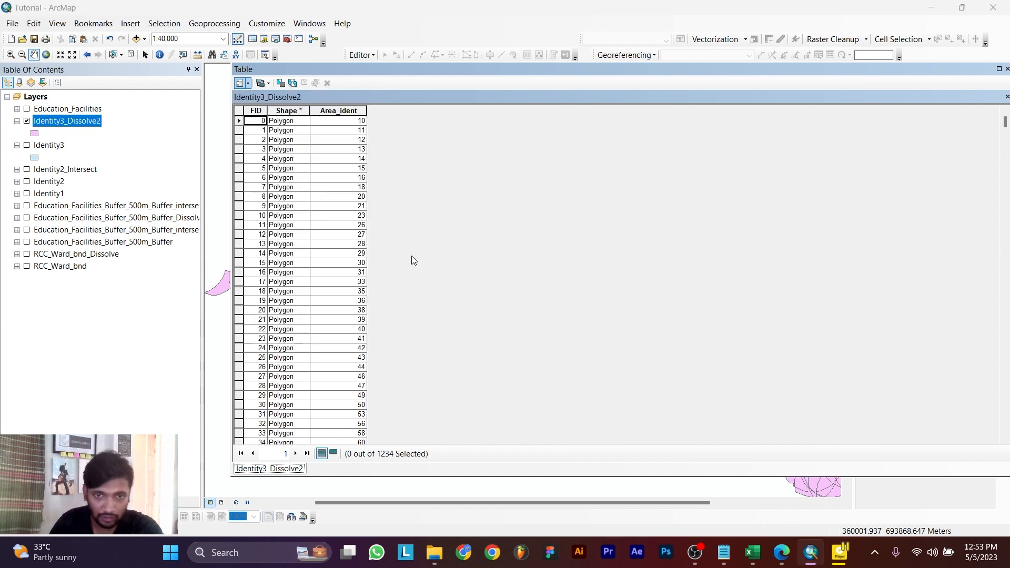
pyautogui.click(513, 183)
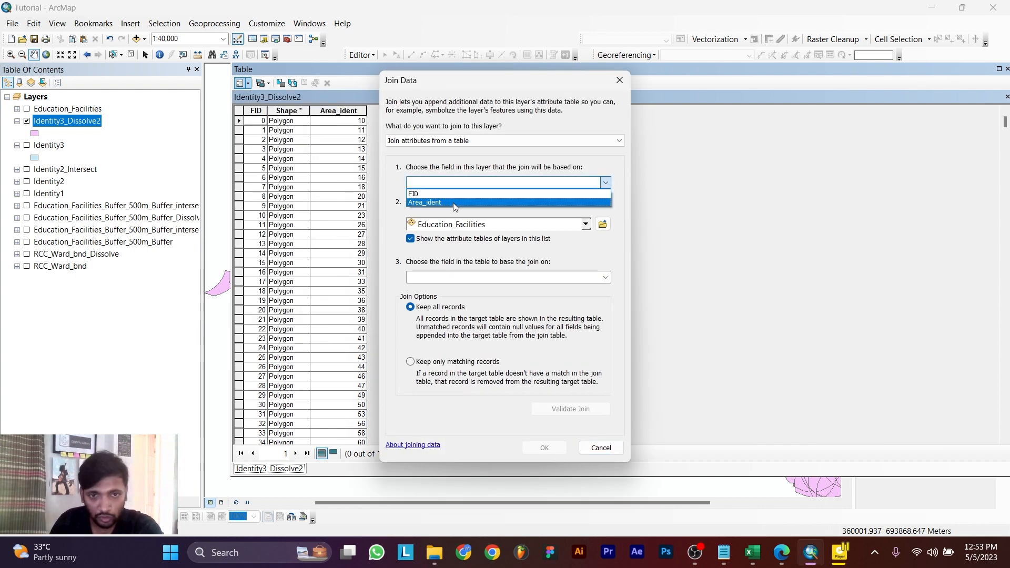
pyautogui.click(454, 203)
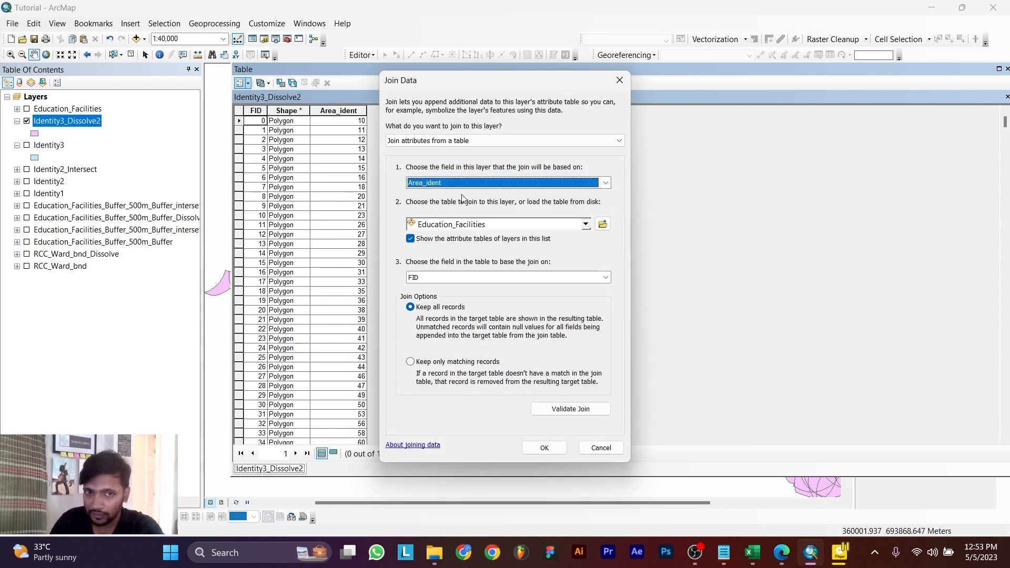
# Step: Load the Database table from the Project2.xls workbook as the table to join
pyautogui.click(604, 224)
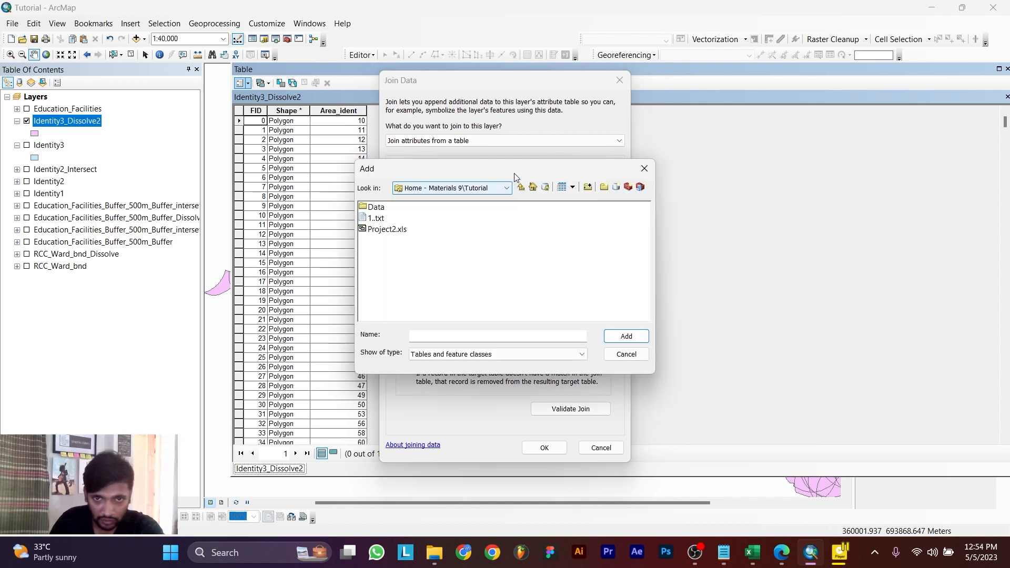
pyautogui.click(387, 230)
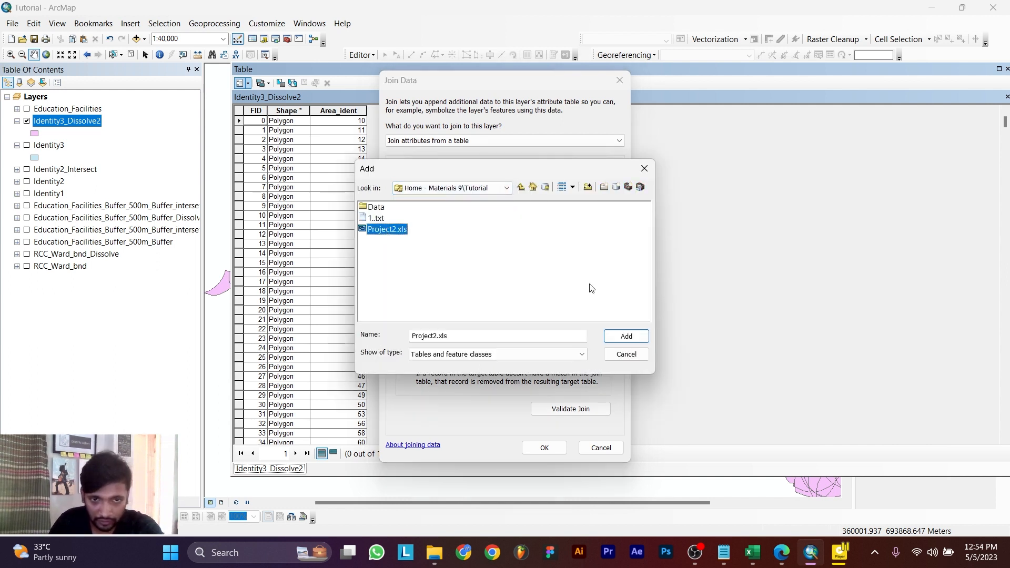
pyautogui.click(630, 337)
pyautogui.doubleClick(383, 207)
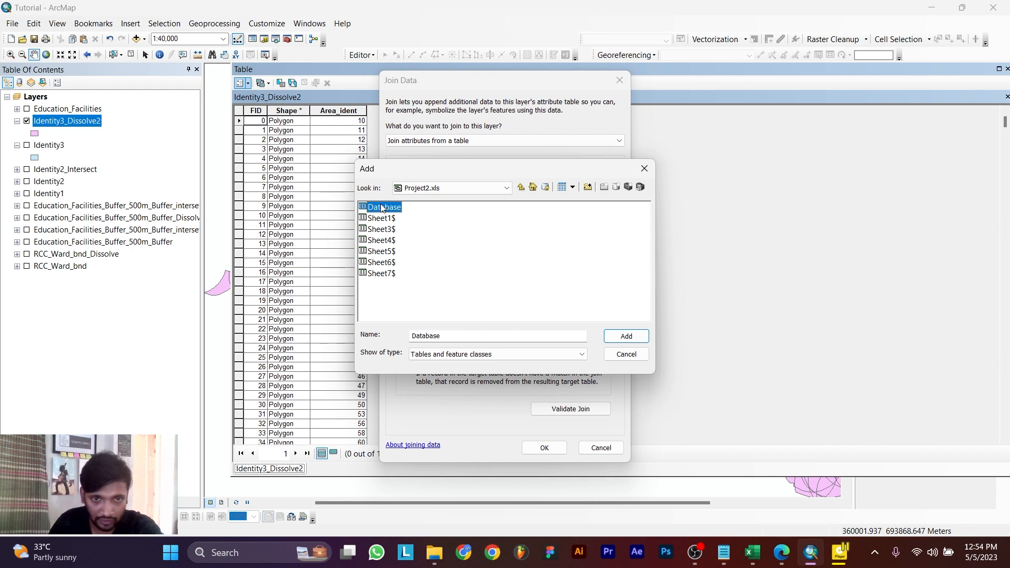
# Step: Match the join on the table's Row Labels field, run it keeping all records, and close the attribute table
pyautogui.click(606, 278)
pyautogui.click(607, 279)
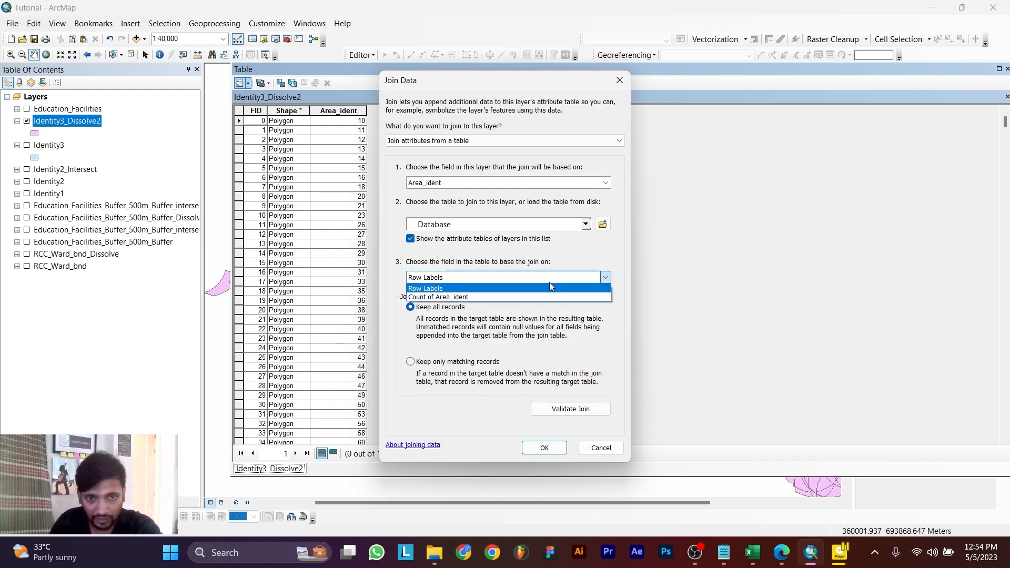
pyautogui.click(420, 289)
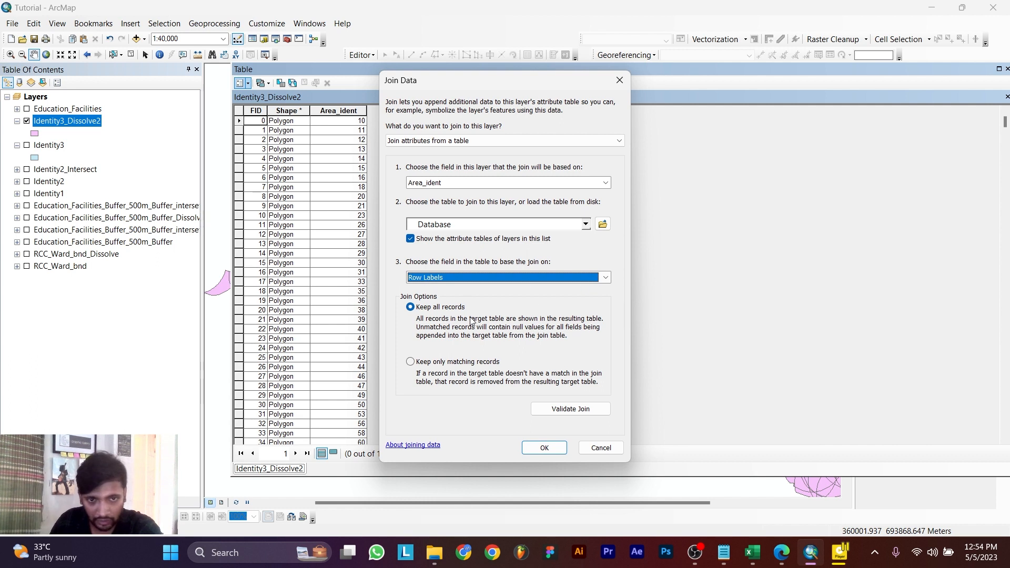
pyautogui.click(546, 448)
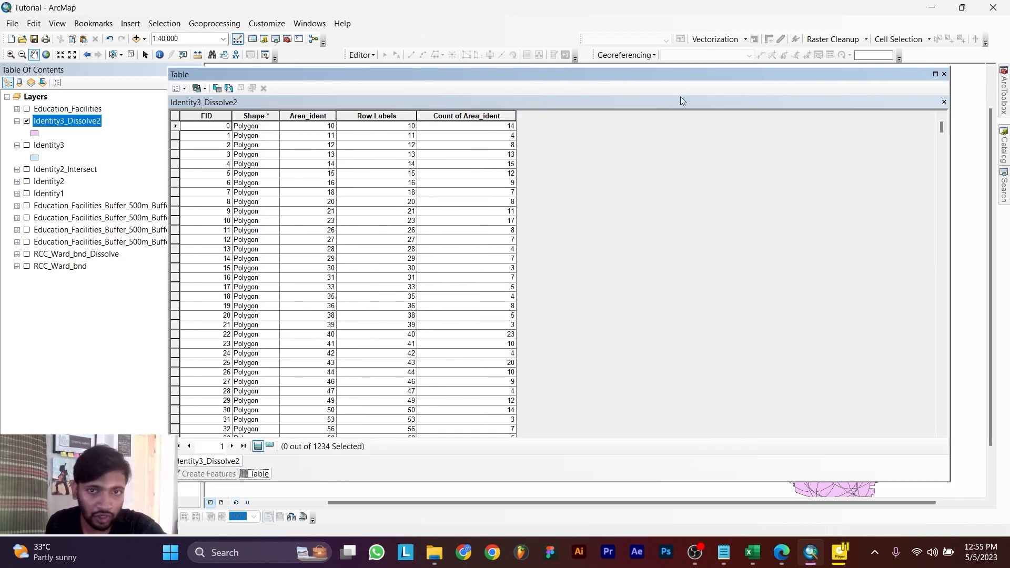
pyautogui.click(945, 75)
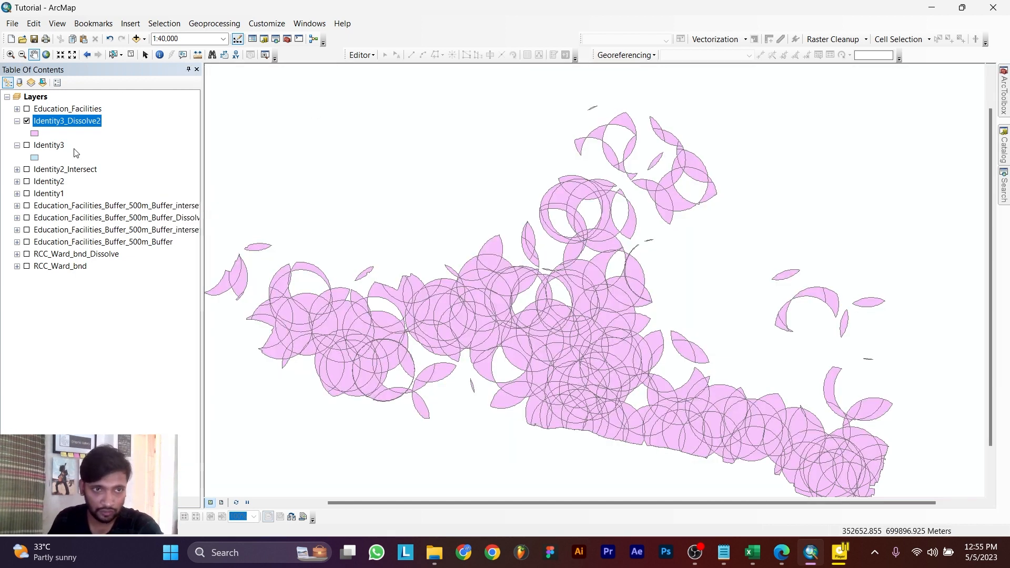
# Step: Symbolize Identity3_Dissolve2 by unique values of Count of Area_ident, adding all values and applying the symbology
pyautogui.rightClick(79, 121)
pyautogui.click(127, 379)
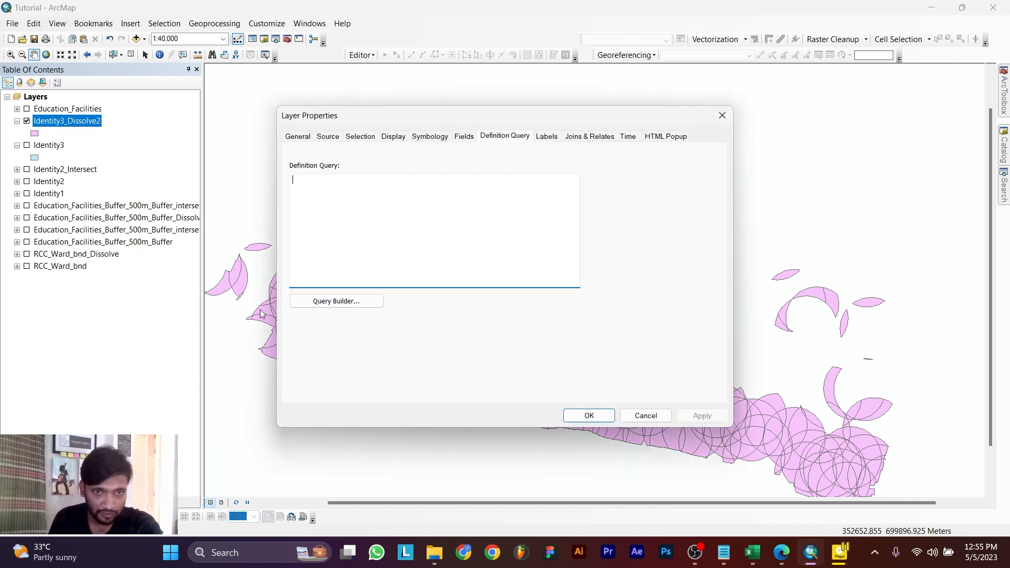
pyautogui.click(437, 138)
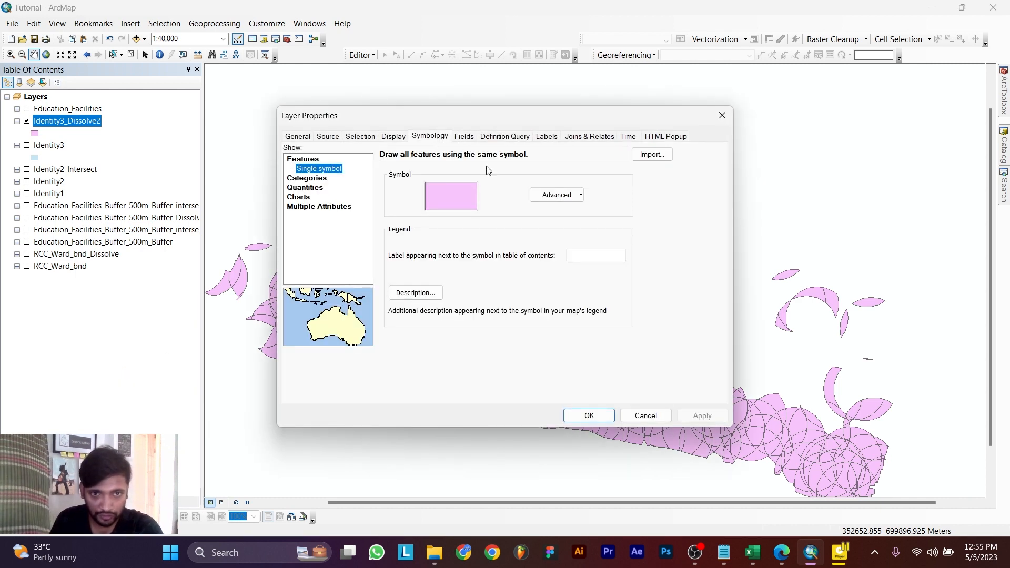
pyautogui.click(337, 178)
pyautogui.click(441, 181)
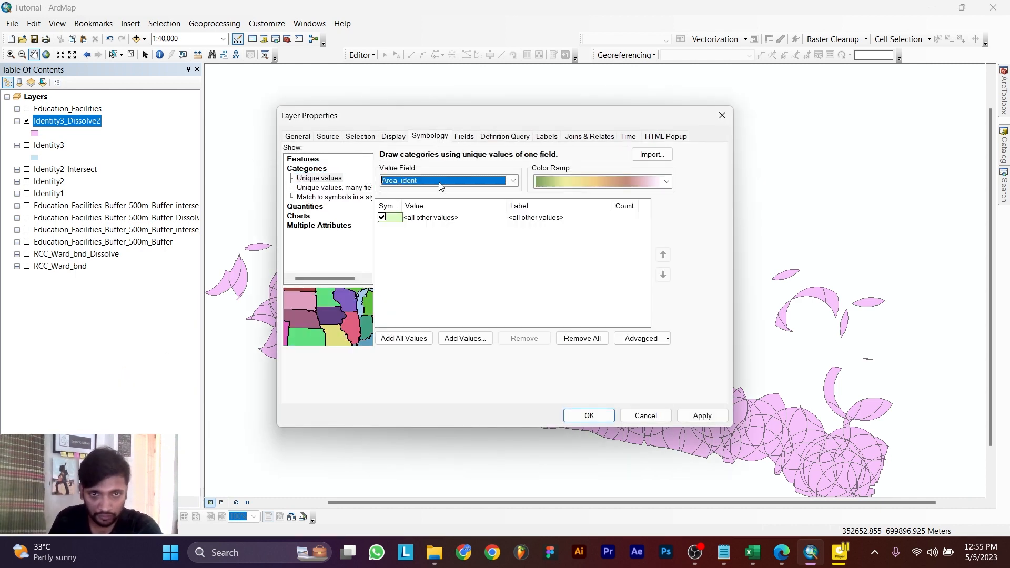
pyautogui.click(421, 210)
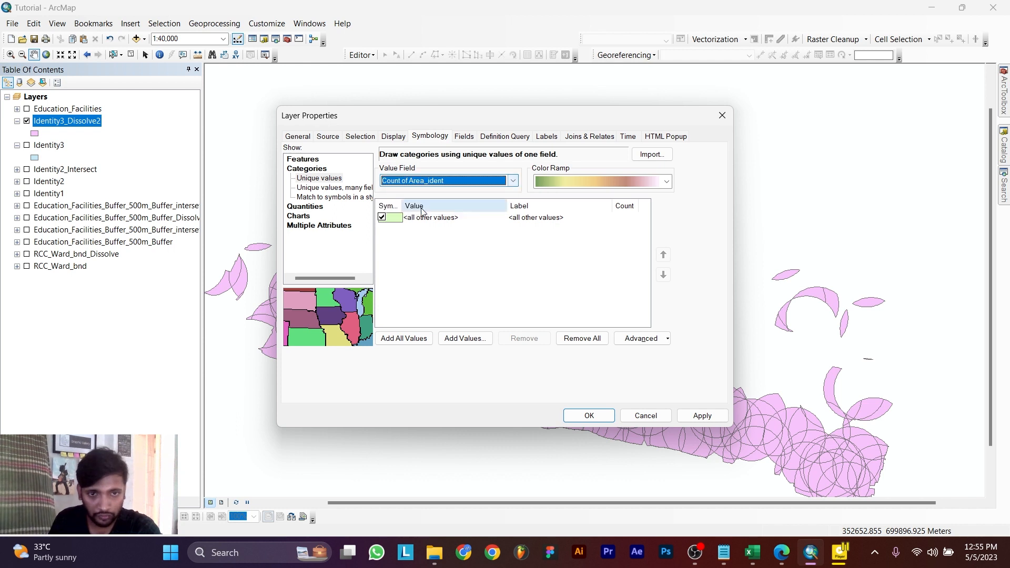
pyautogui.click(416, 339)
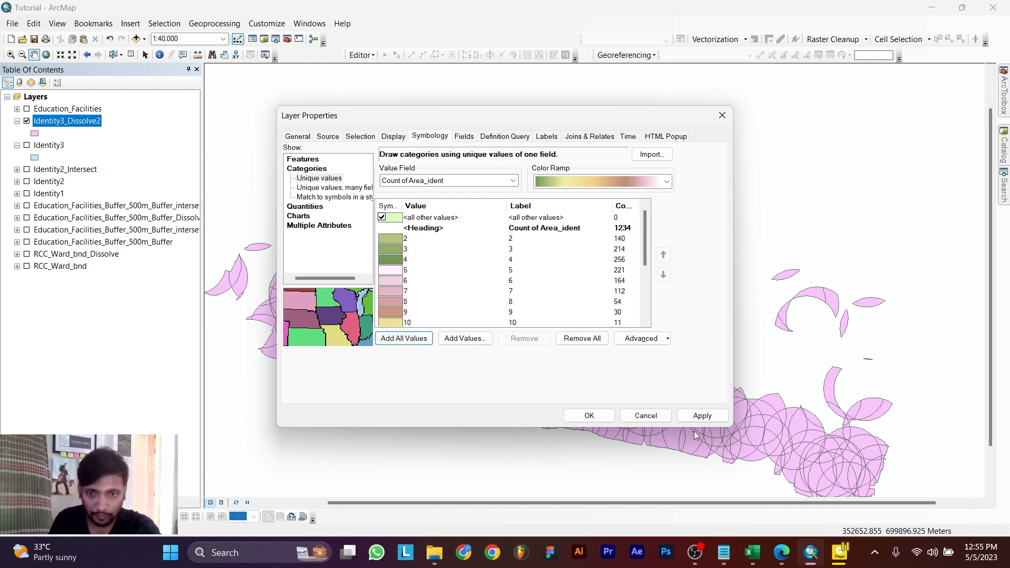
pyautogui.click(701, 416)
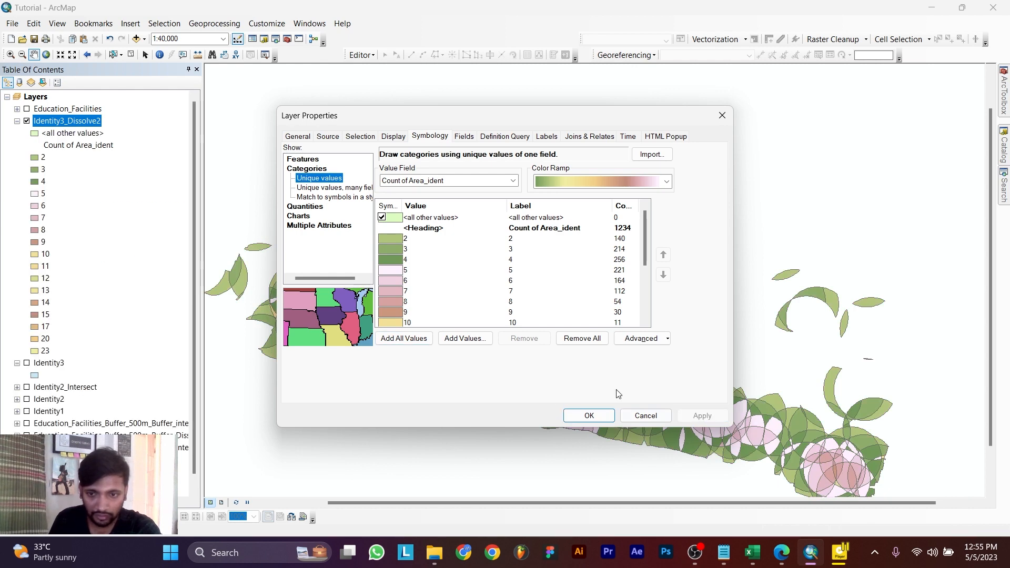
pyautogui.click(588, 419)
# Step: Turn on feature labels for the Identity3_Dissolve2 layer and check them up close on the map
pyautogui.click(86, 121)
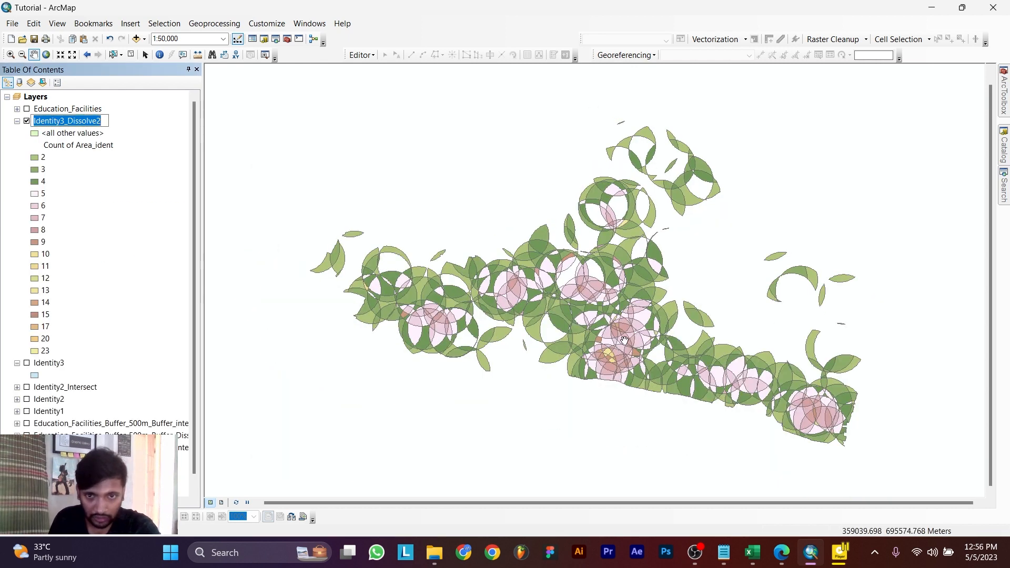
pyautogui.rightClick(93, 126)
pyautogui.click(149, 265)
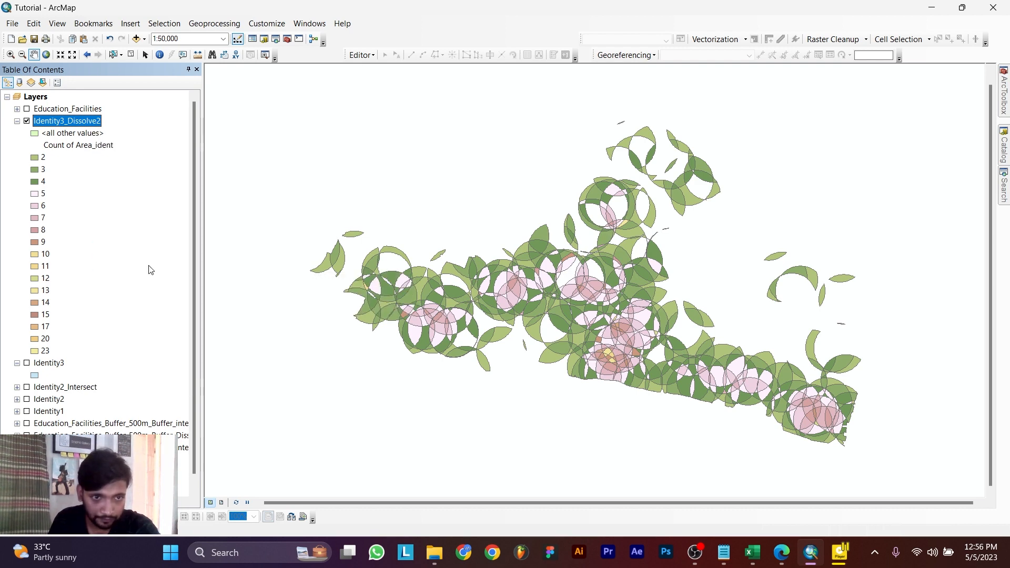
pyautogui.scroll(3, 768, 285)
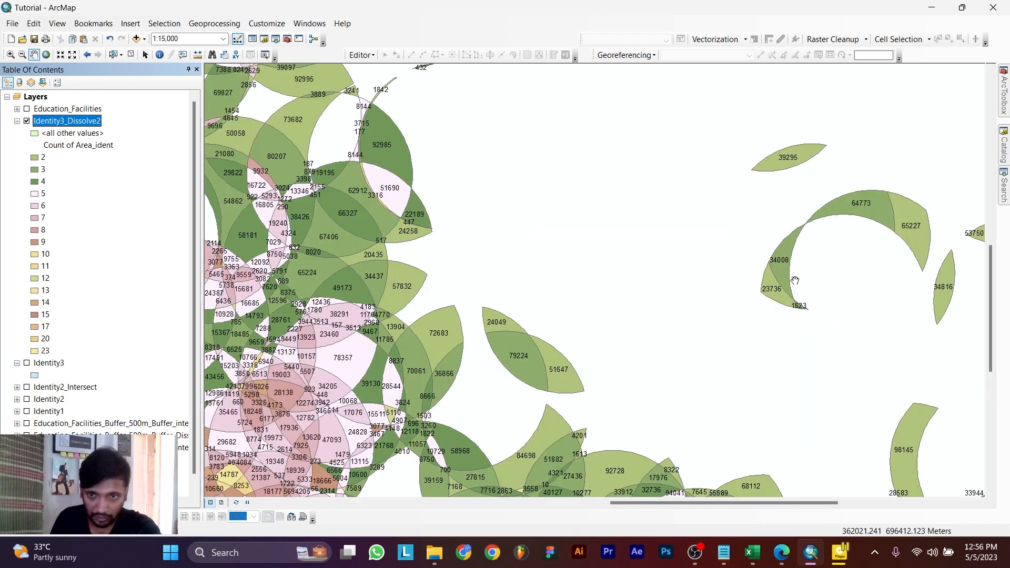
# Step: Set the label field of Identity3_Dissolve2 to Count of Area_ident and apply the change
pyautogui.rightClick(72, 125)
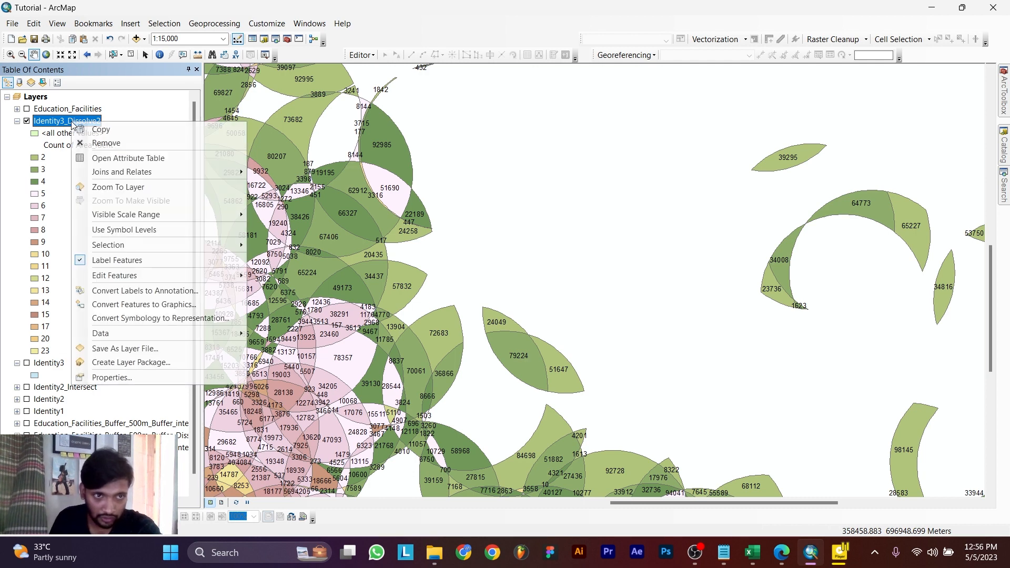
pyautogui.click(161, 373)
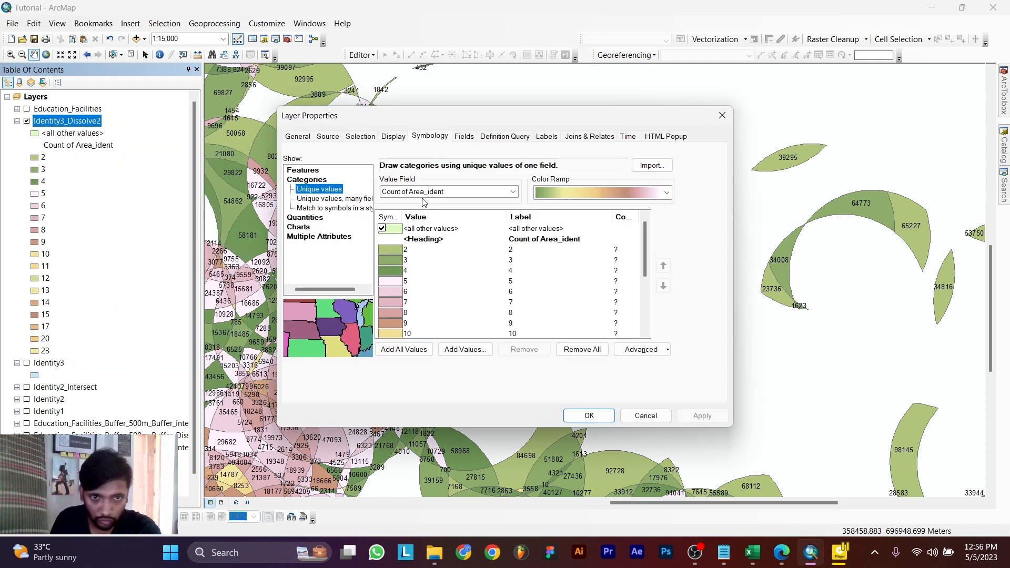
pyautogui.click(549, 136)
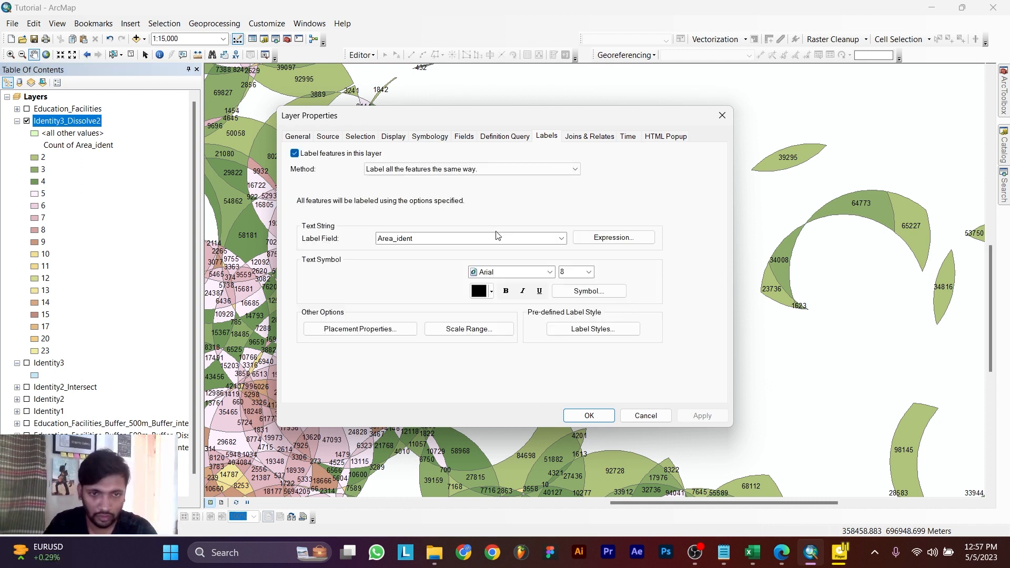
pyautogui.click(514, 240)
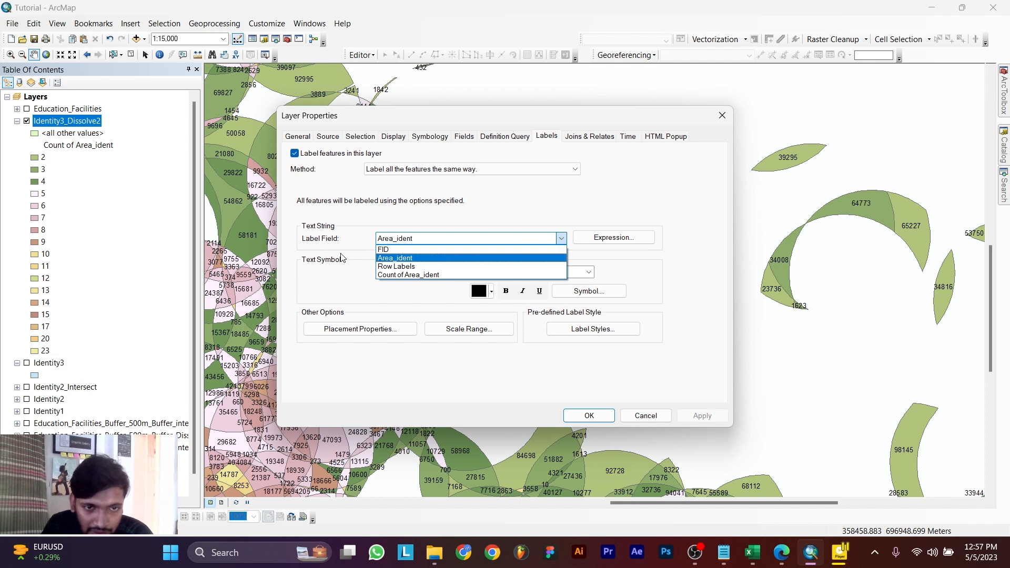
pyautogui.click(425, 273)
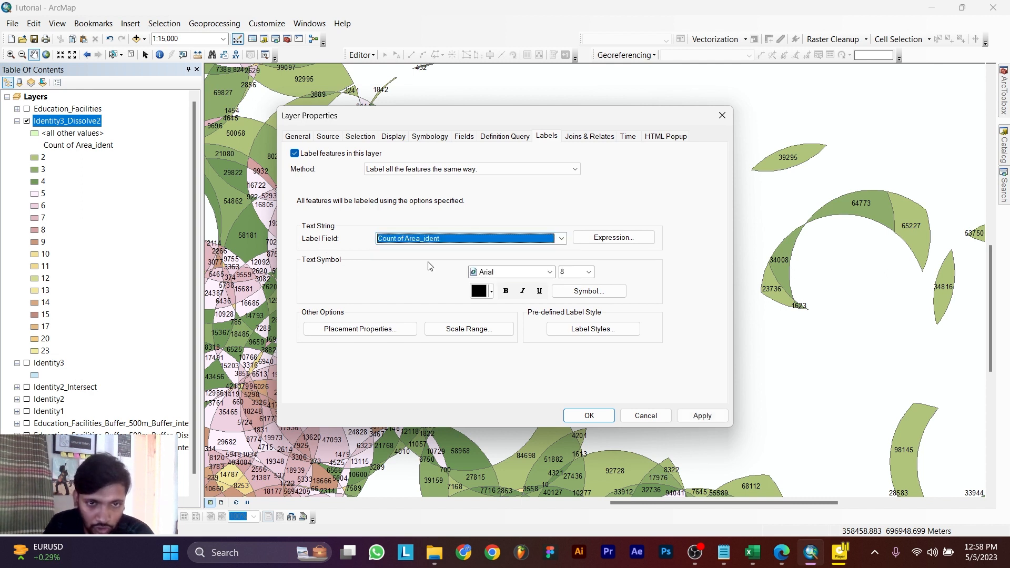
pyautogui.click(704, 416)
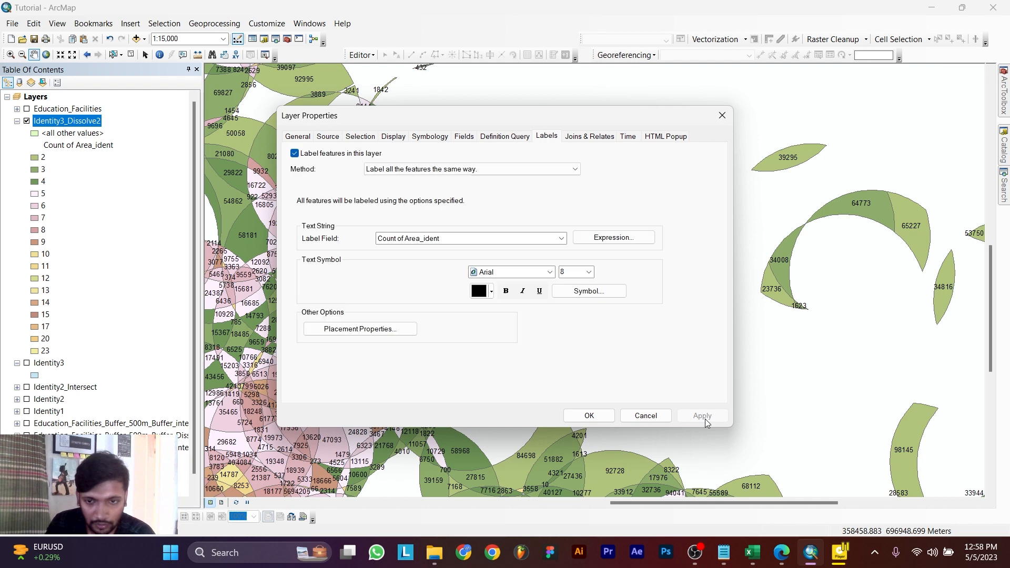
pyautogui.click(589, 416)
# Step: Inspect the overlap-count labels across the whole map and glance at the assignment document in the browser
pyautogui.scroll(-3, 524, 301)
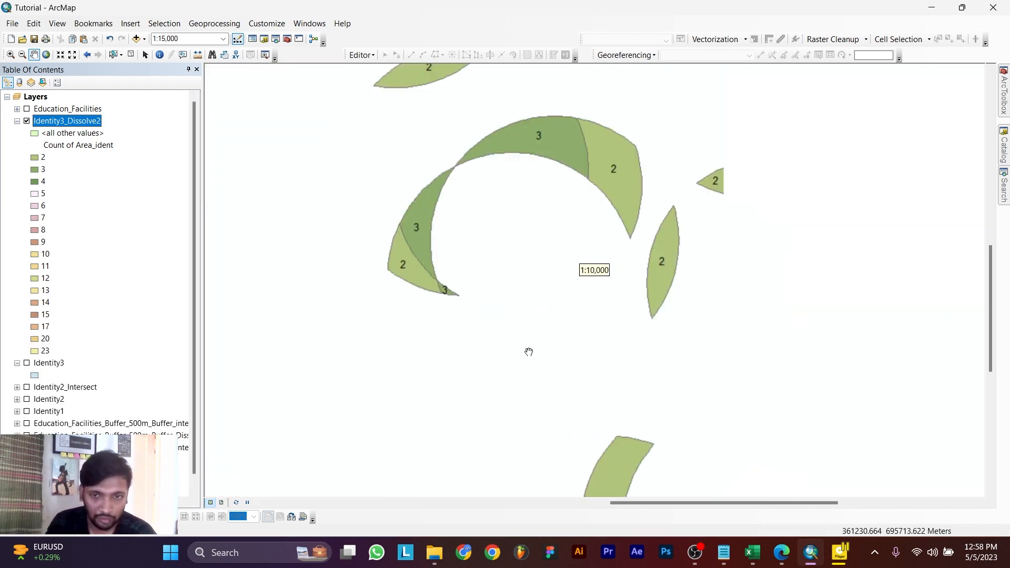
pyautogui.moveTo(729, 505); pyautogui.dragTo(612, 516)
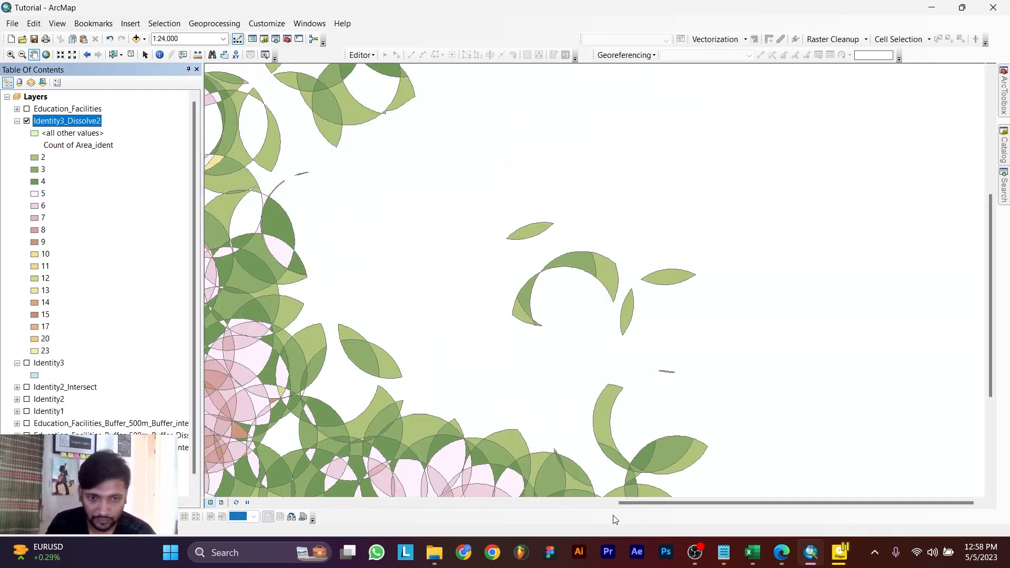
pyautogui.moveTo(672, 508); pyautogui.dragTo(608, 509)
pyautogui.click(159, 55)
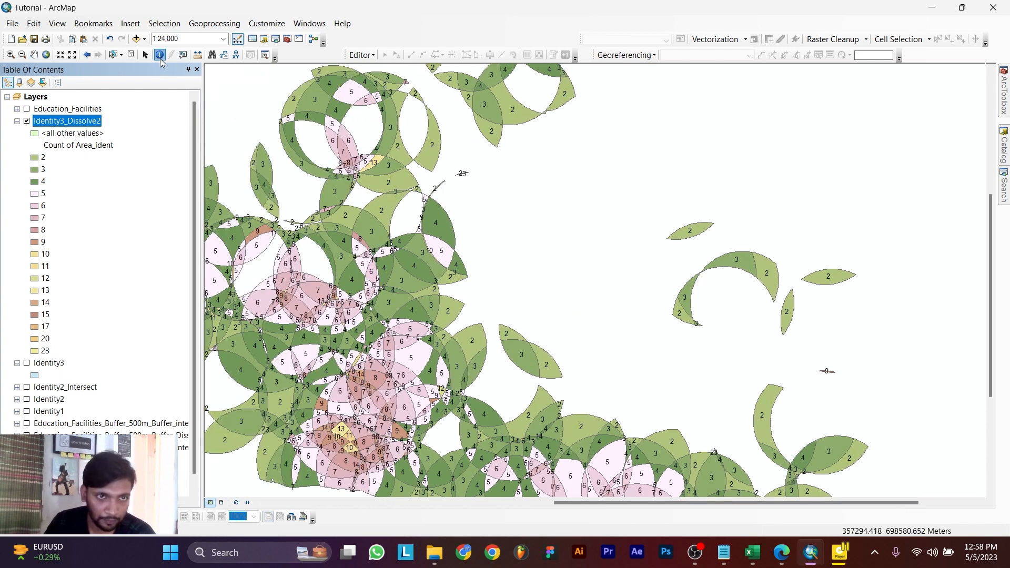
pyautogui.click(228, 240)
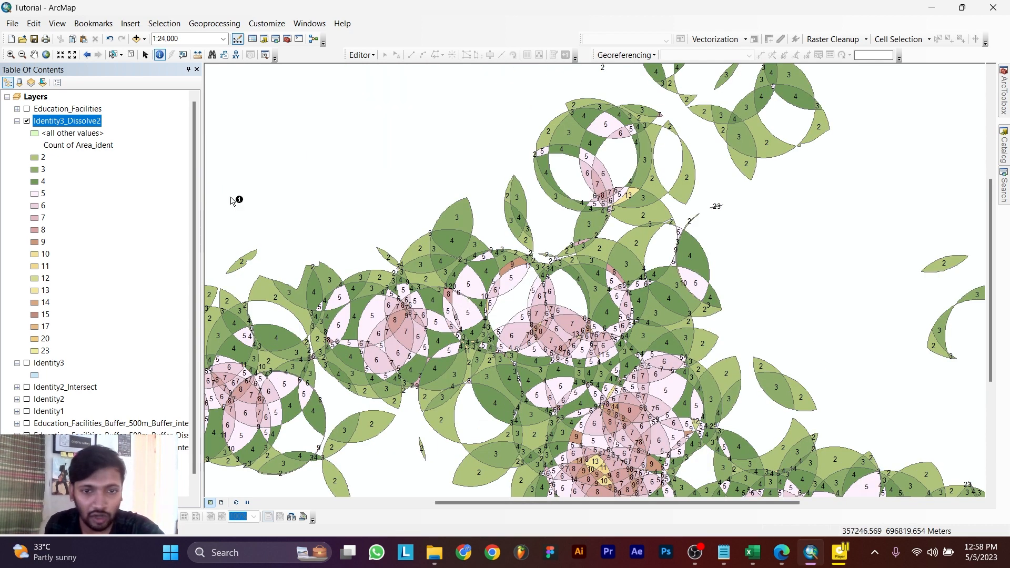
pyautogui.click(46, 55)
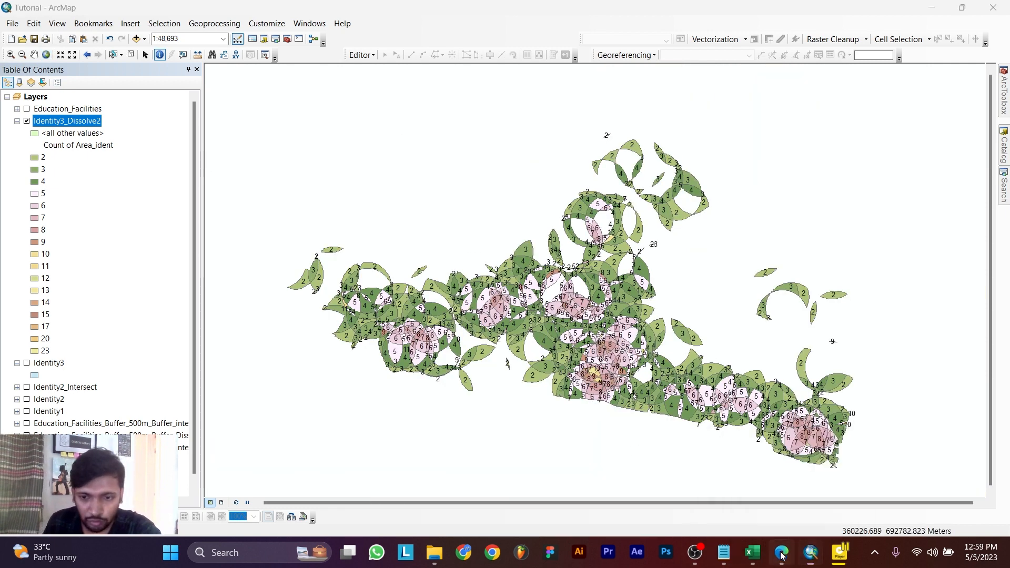
pyautogui.click(781, 554)
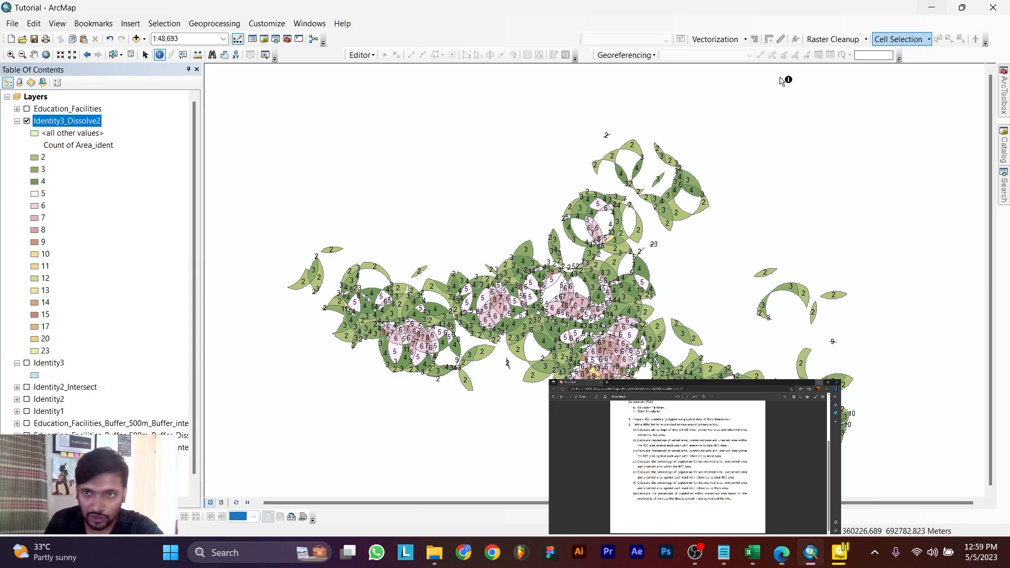
pyautogui.click(935, 10)
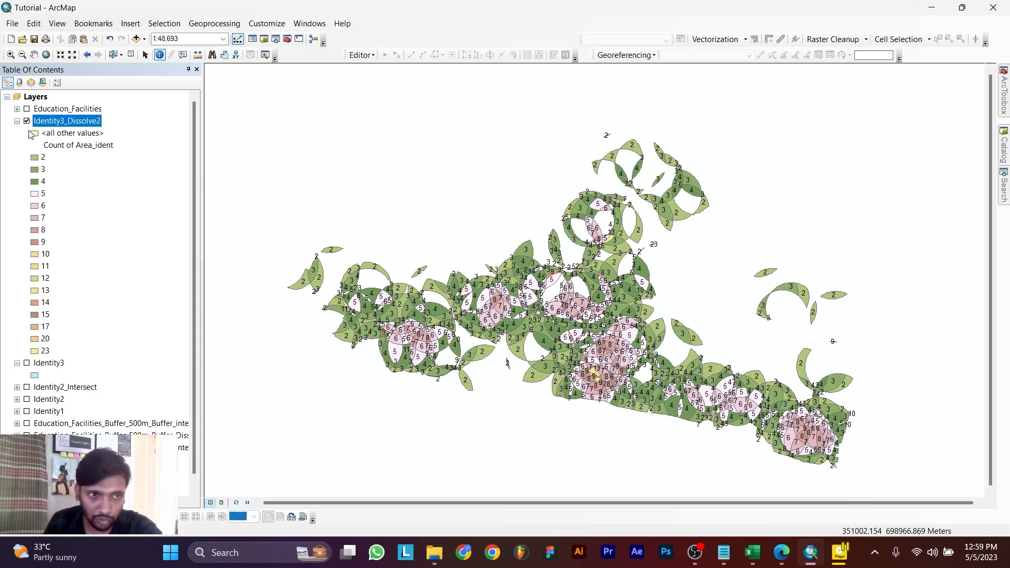
# Step: Review the joined overlap counts in Identity3_Dissolve2's attribute table, close it, and look over the labeled map
pyautogui.rightClick(77, 123)
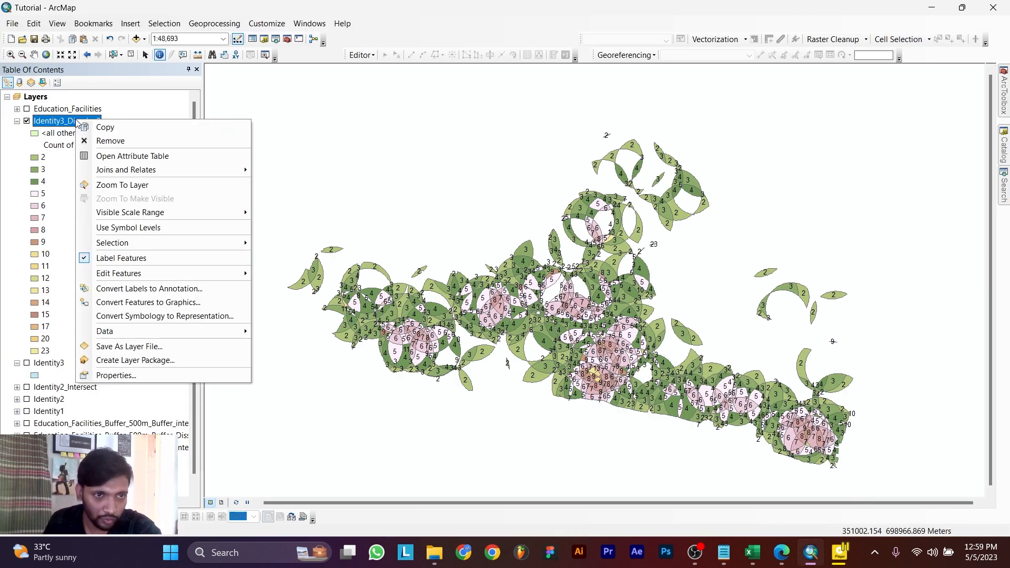
pyautogui.click(139, 156)
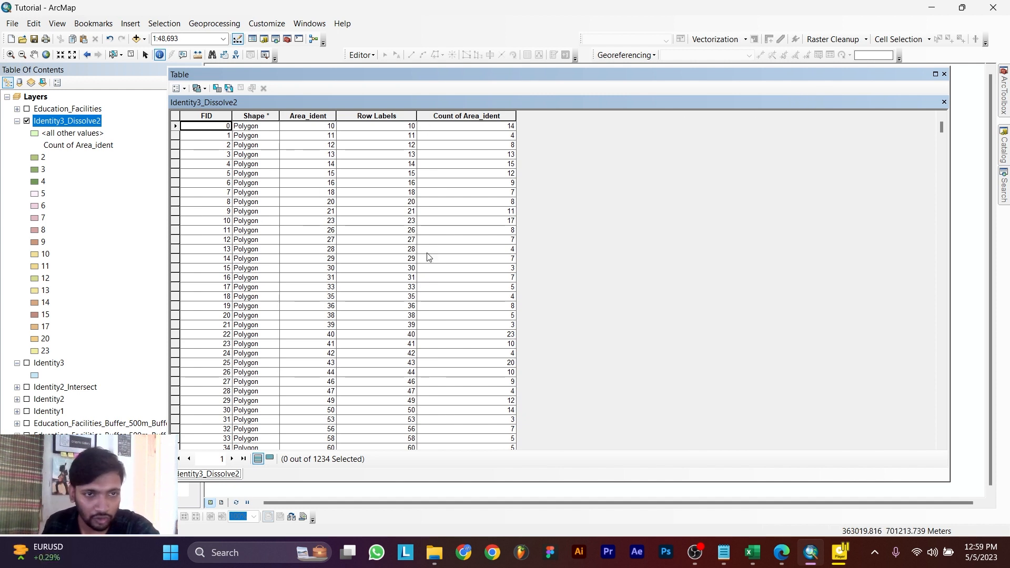
pyautogui.moveTo(757, 553)
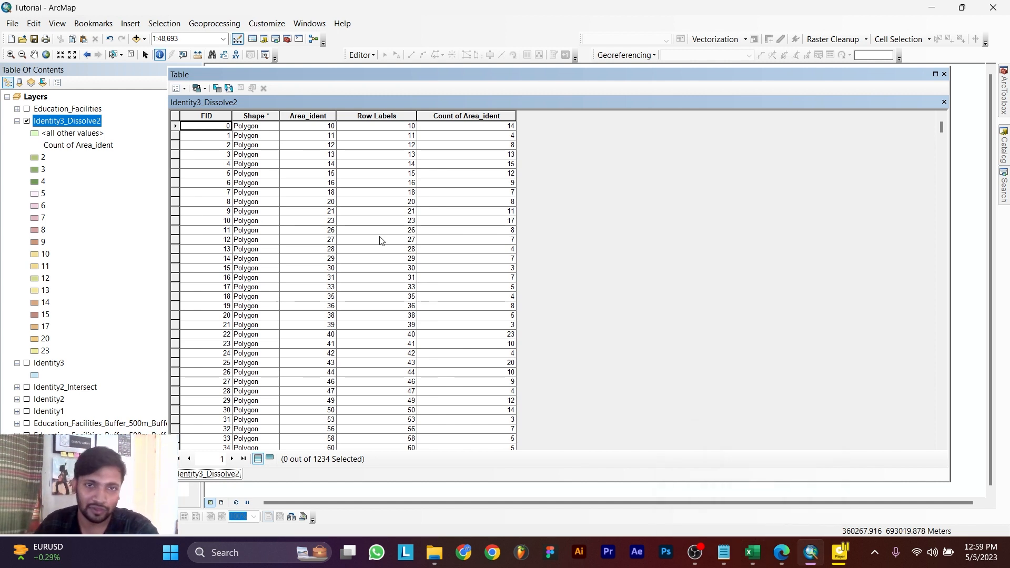
pyautogui.click(944, 74)
pyautogui.scroll(-1, 505, 356)
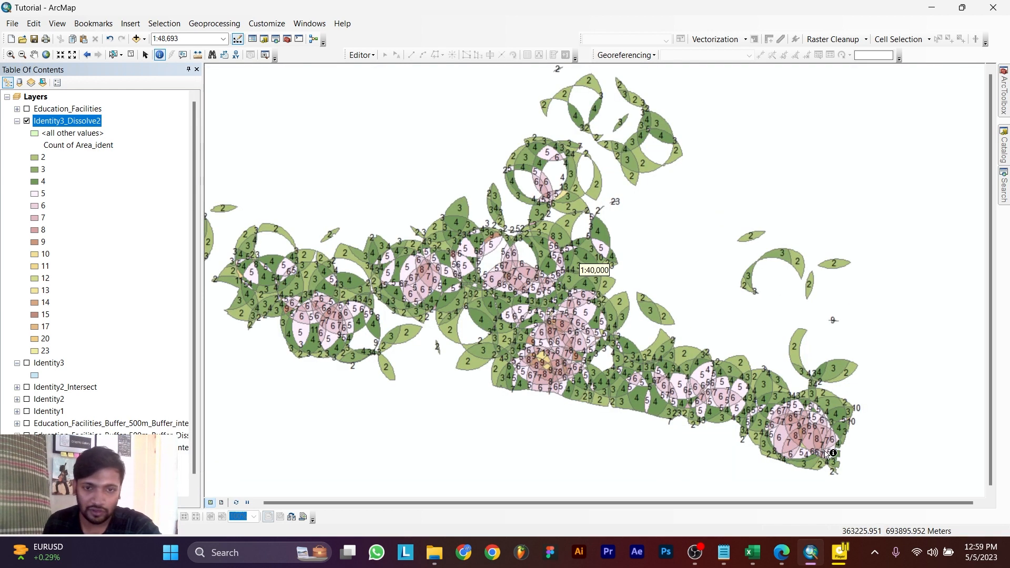